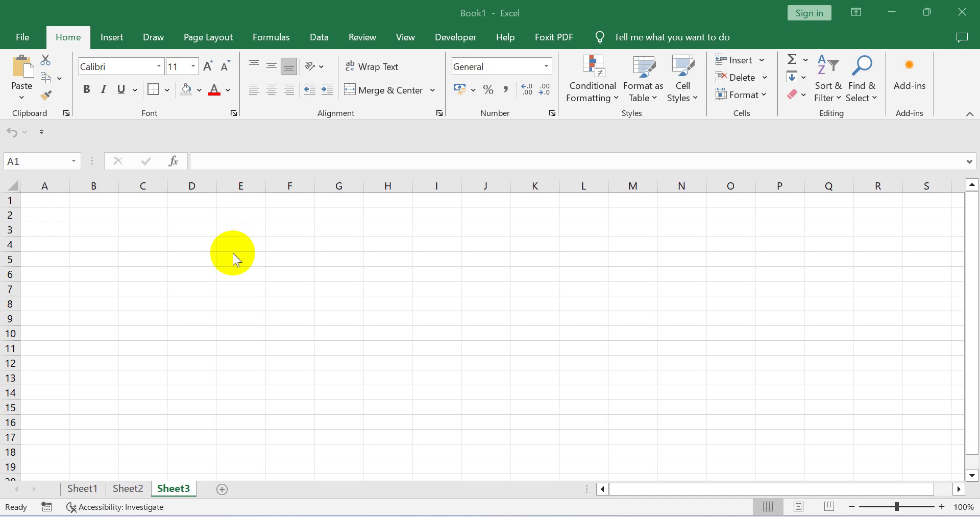
Enter the numbers 1, 2, 3 and 4 in cells B2 through B5.
left_click(103, 217)
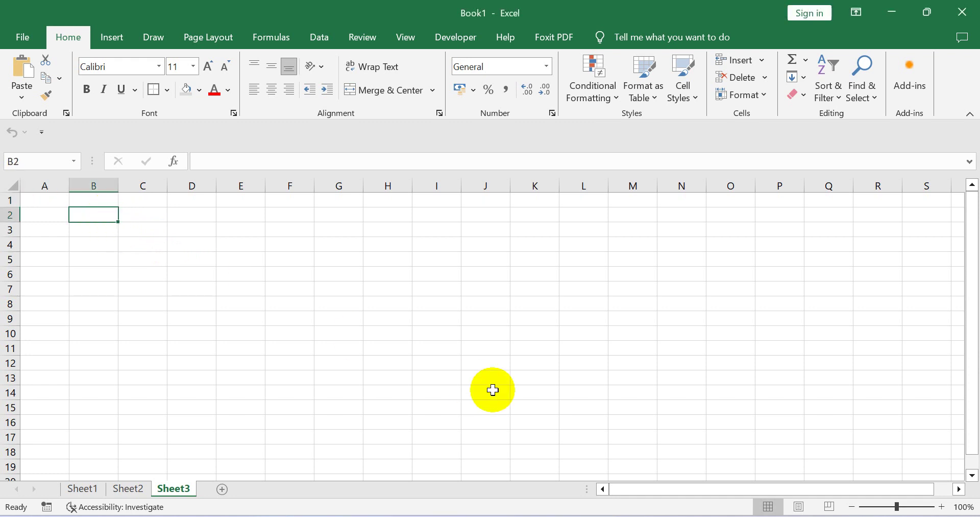
type("1")
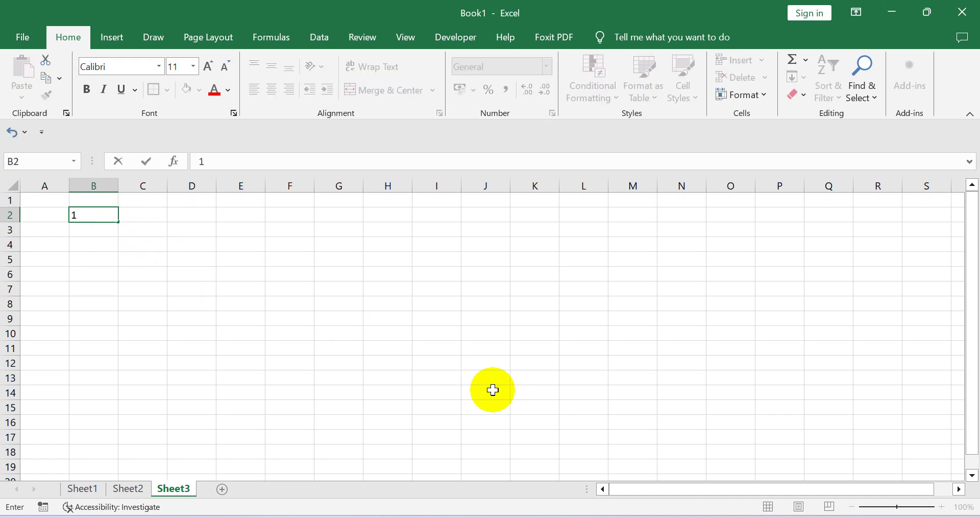
key("Return")
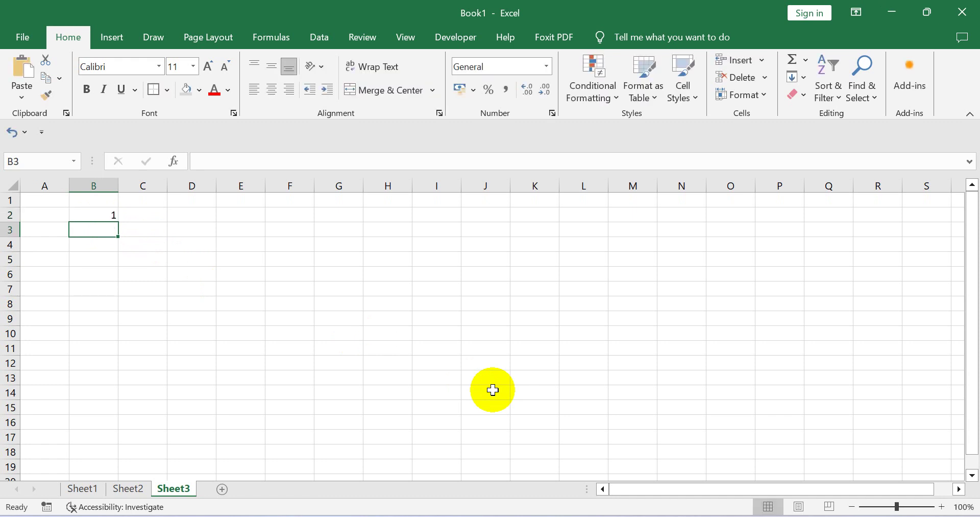
type("2")
key("Return")
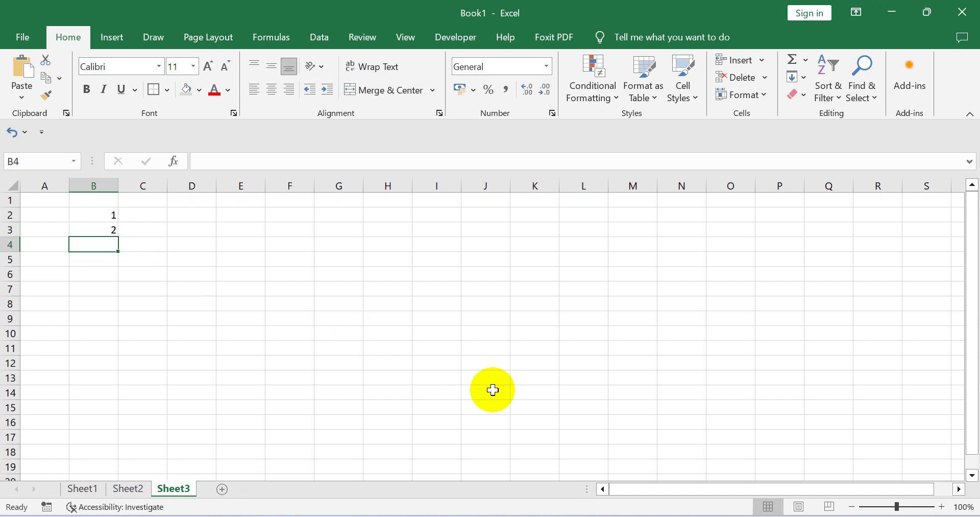
type("3")
key("Return")
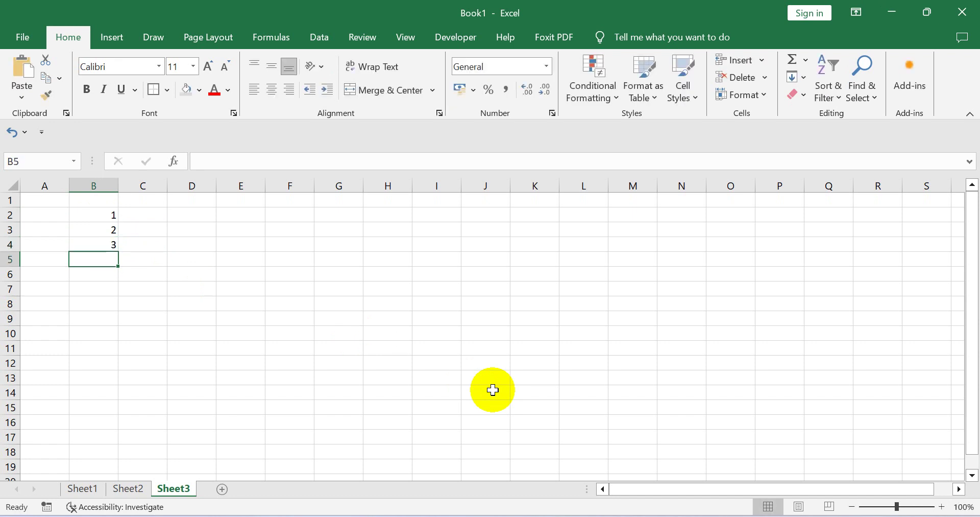
type("4")
key("Return")
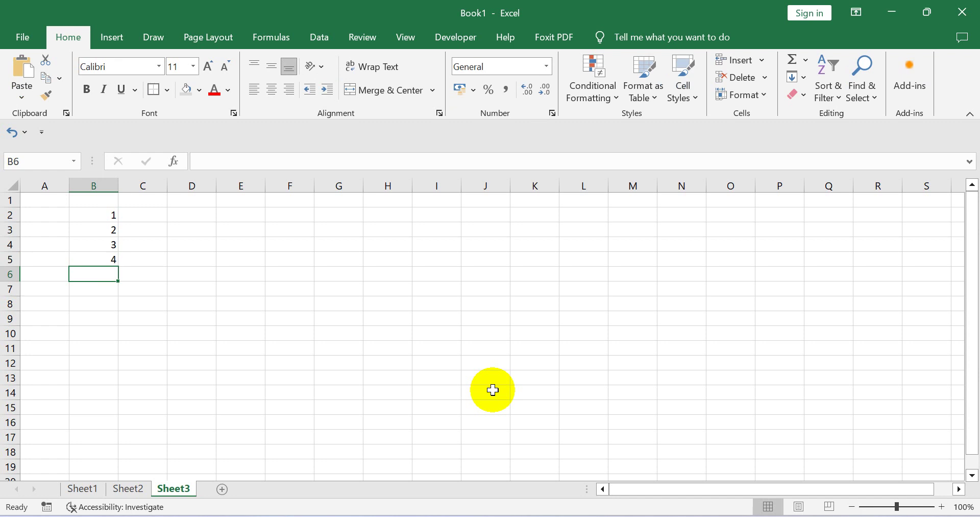
Clear the four typed numbers from cells B2:B5.
left_click(107, 217)
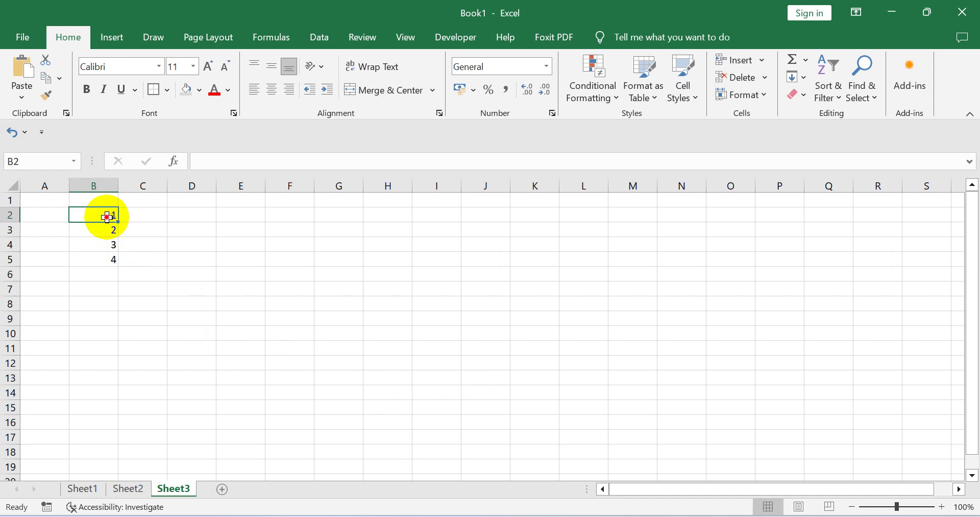
left_click_drag(108, 217, 102, 261)
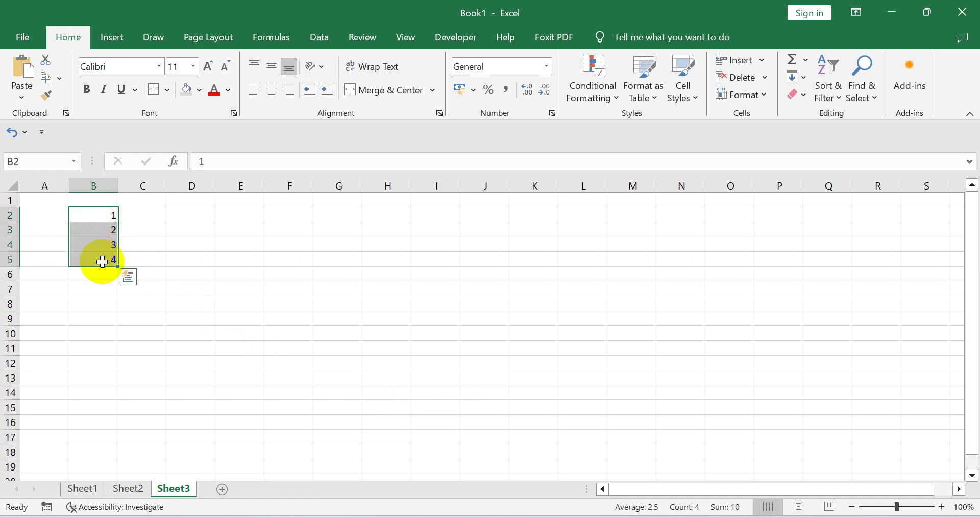
key("Delete")
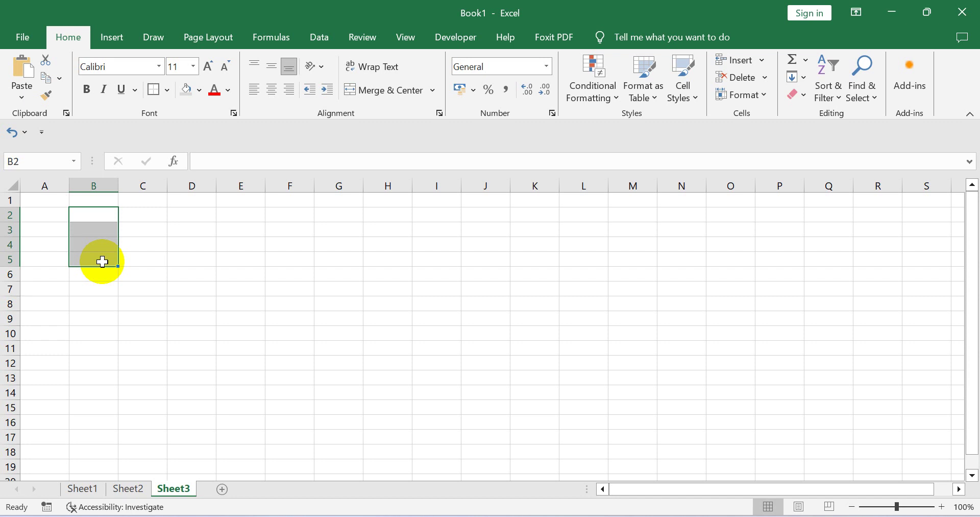
Enter the starting number 1 in cell B2.
left_click(102, 214)
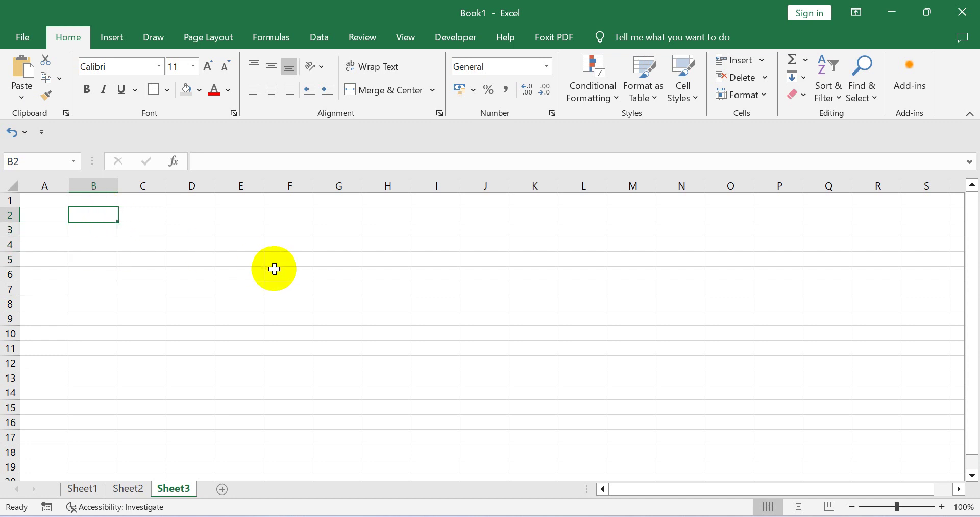
type("1")
left_click(102, 229)
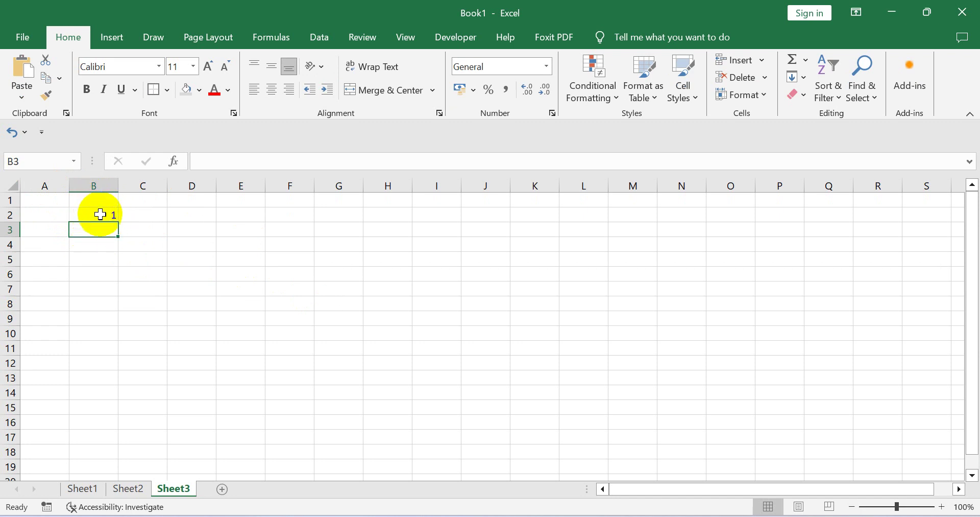
Examine the address of the cell holding the starting number by highlighting its column B and row 2.
left_click(102, 213)
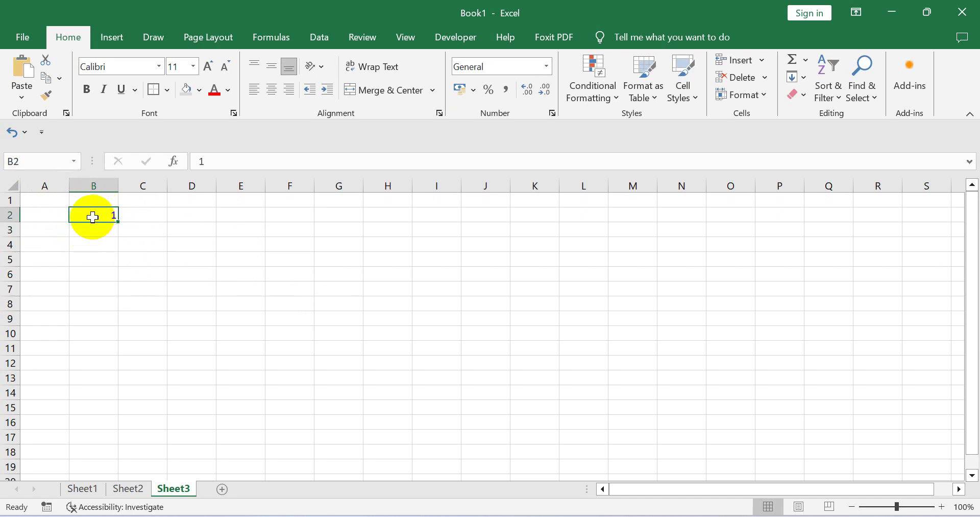
left_click(98, 185)
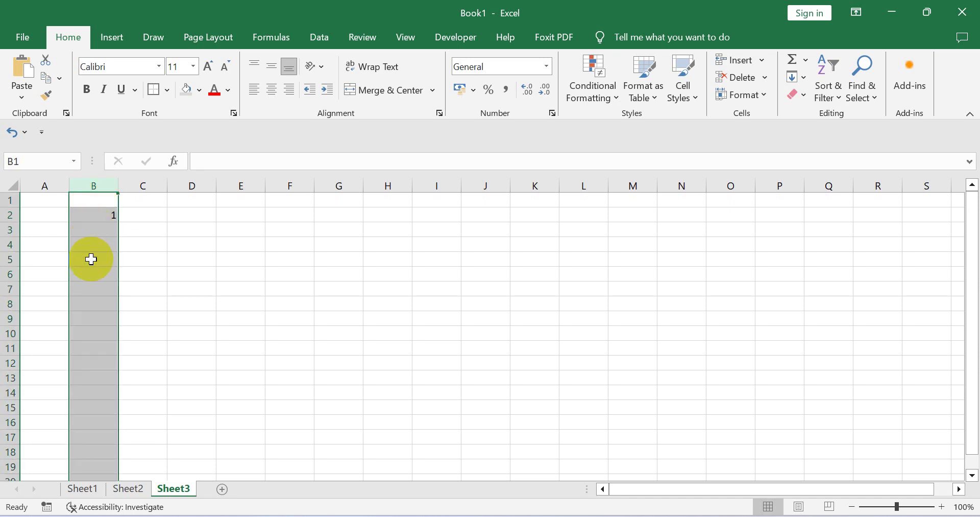
left_click(9, 214)
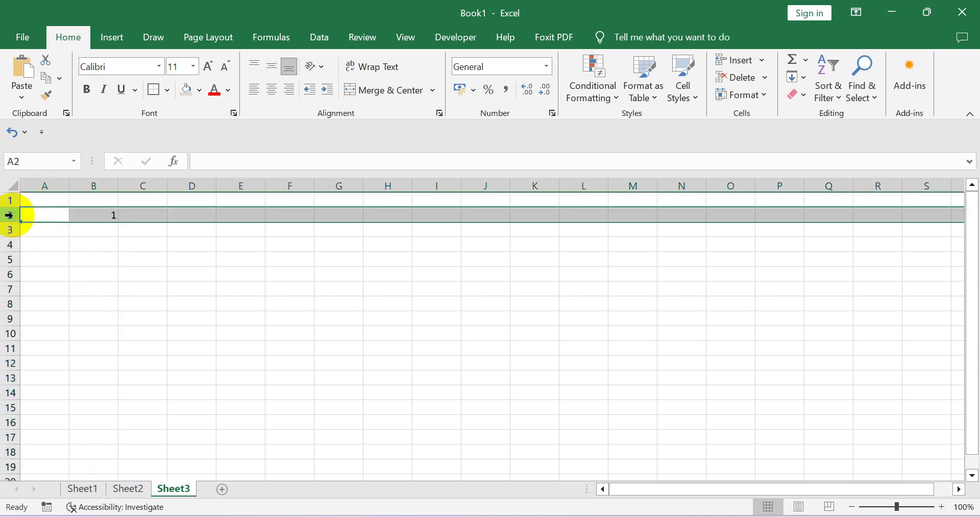
left_click(97, 185)
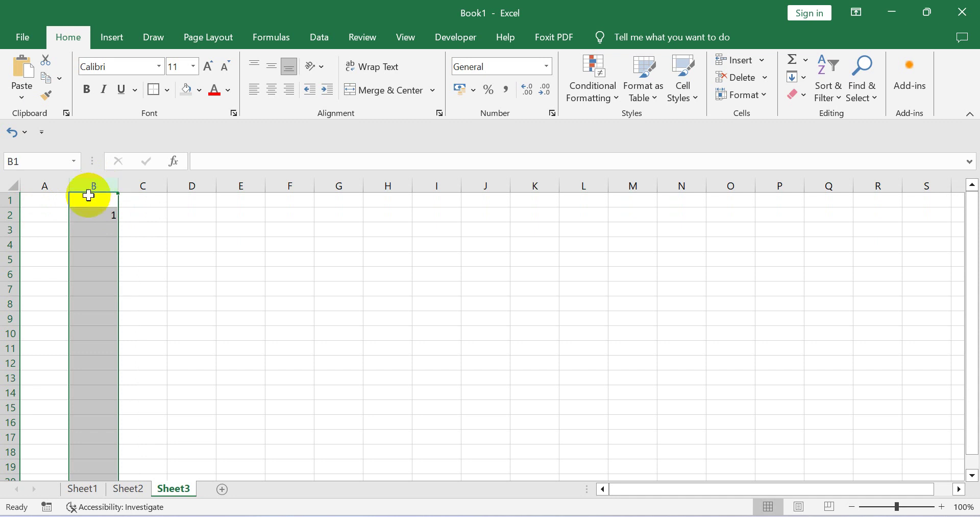
left_click(16, 211)
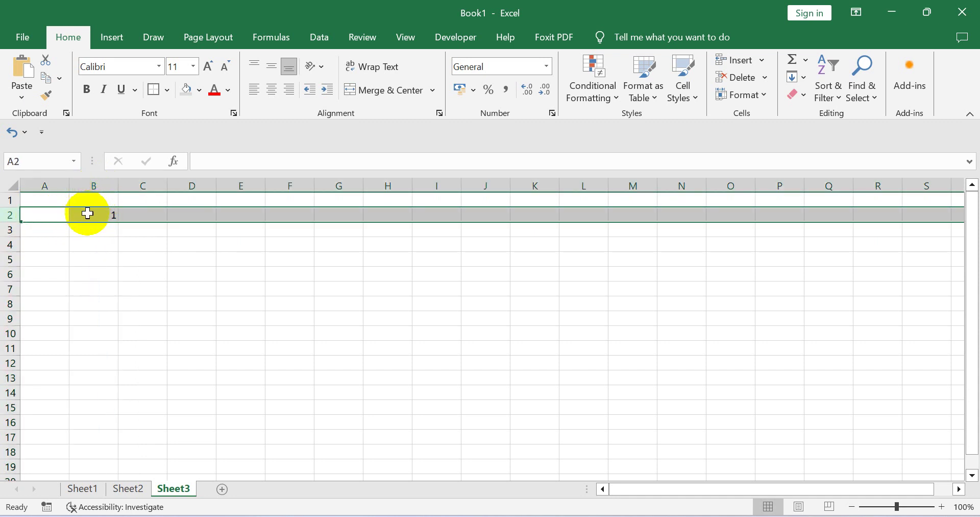
left_click(87, 207)
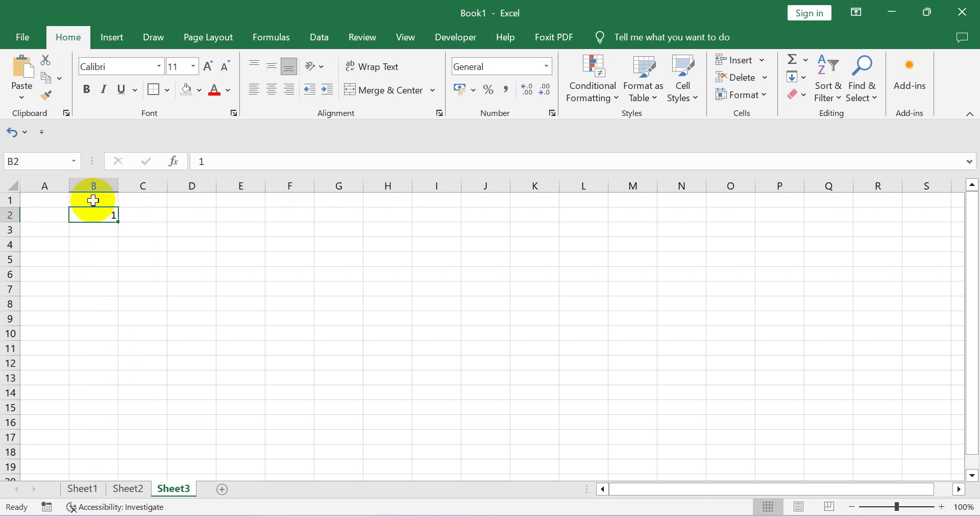
left_click(11, 216)
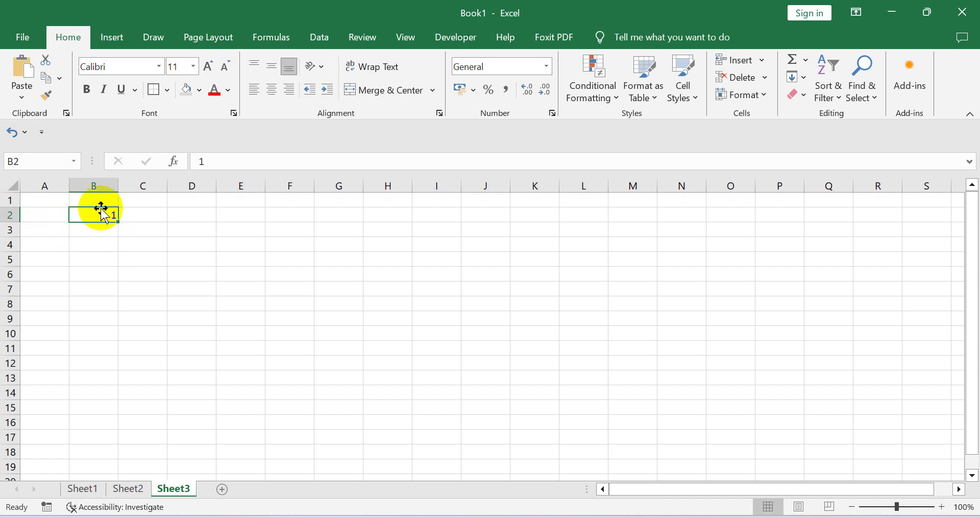
Enter the formula =1+B2 in cell B3, writing out the cell reference in full.
left_click(98, 228)
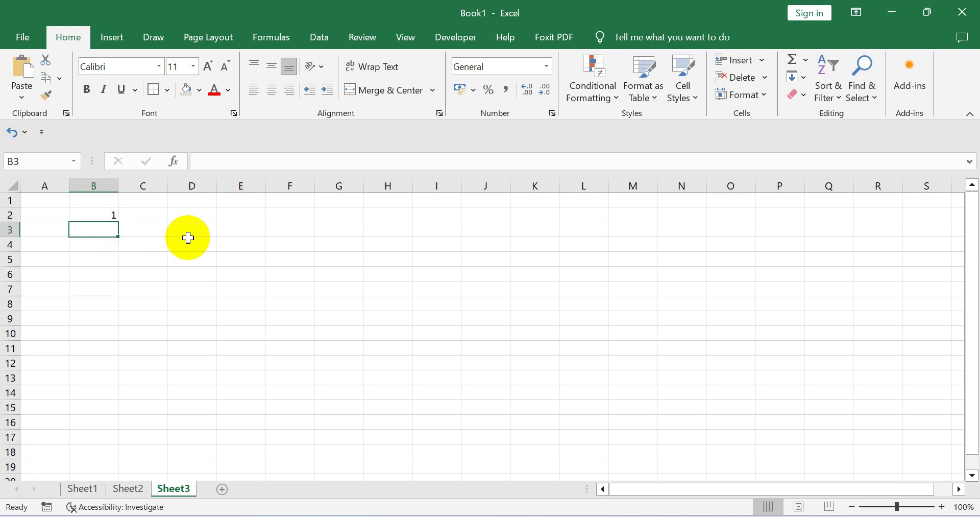
type("=")
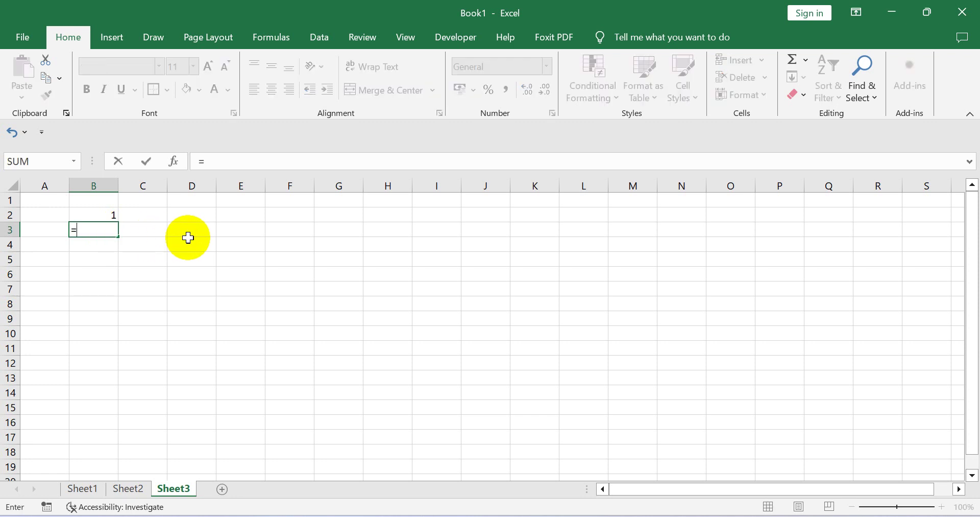
type("1+")
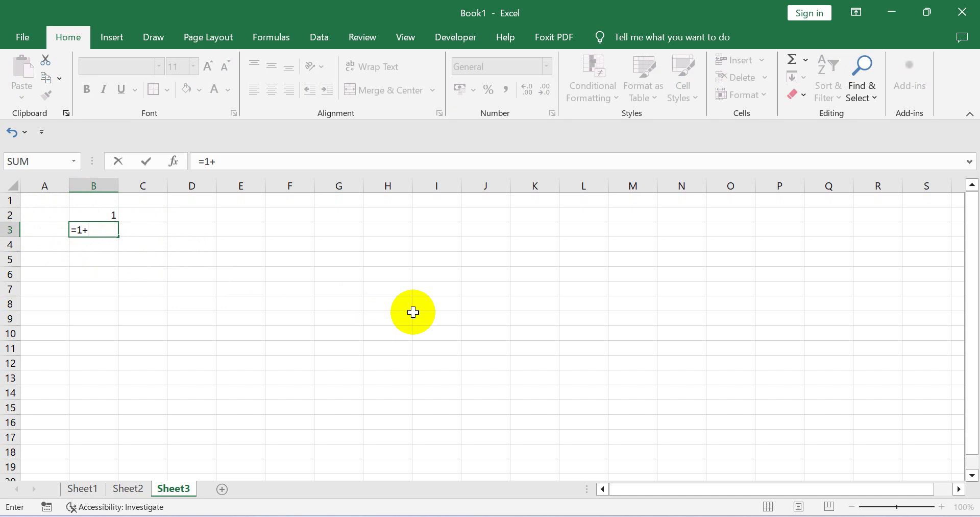
type("B")
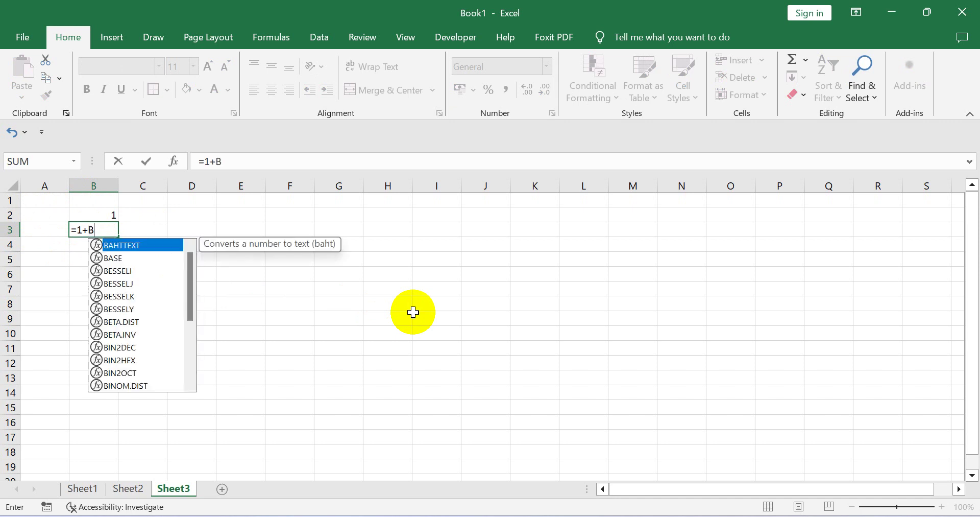
type("2")
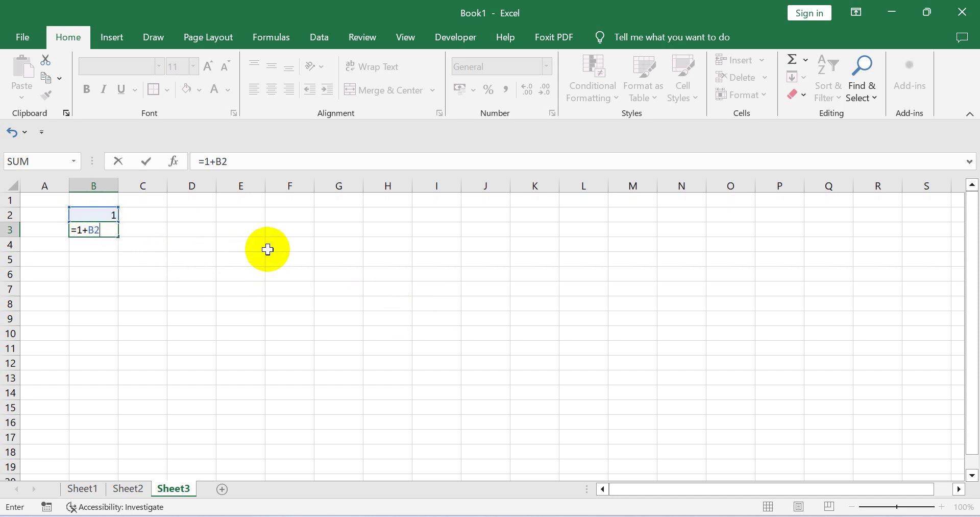
key("Return")
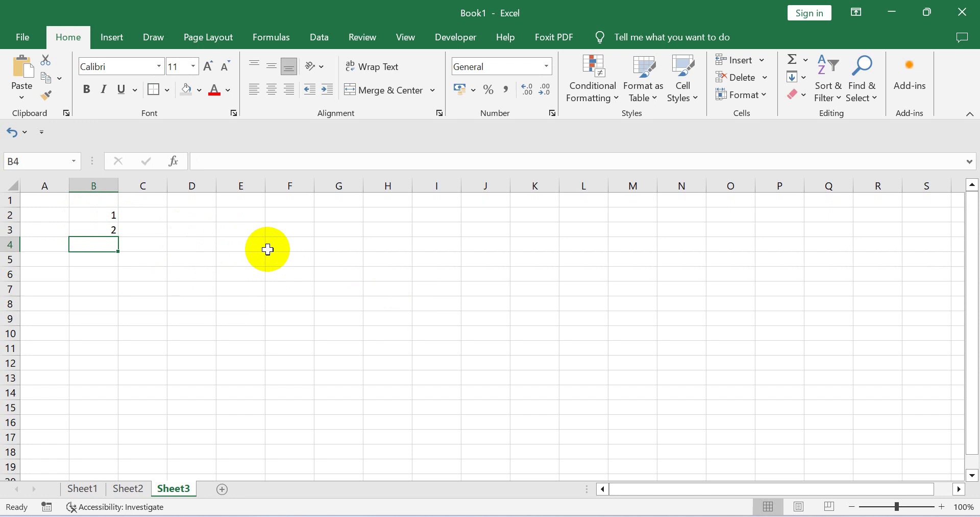
Erase the whole formula from cell B3, leaving the 1 in B2 in place.
left_click(105, 230)
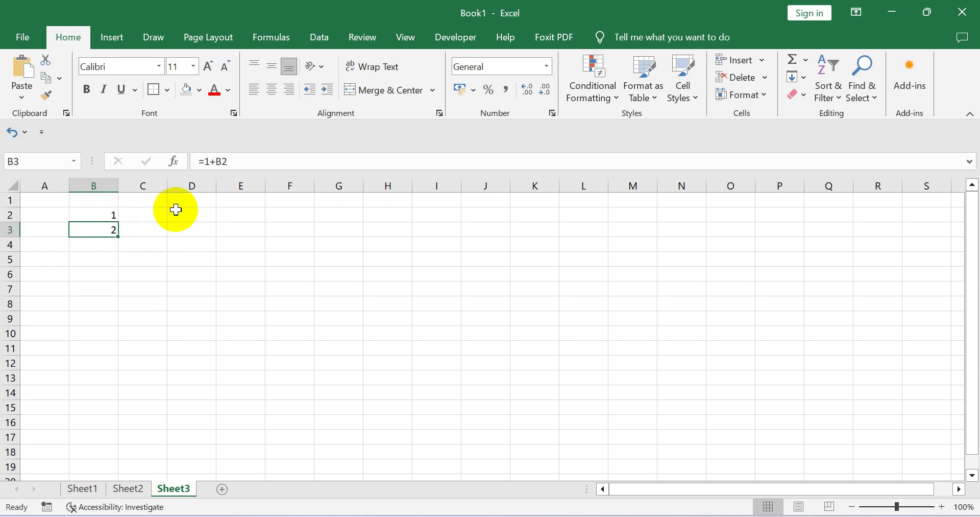
left_click(245, 161)
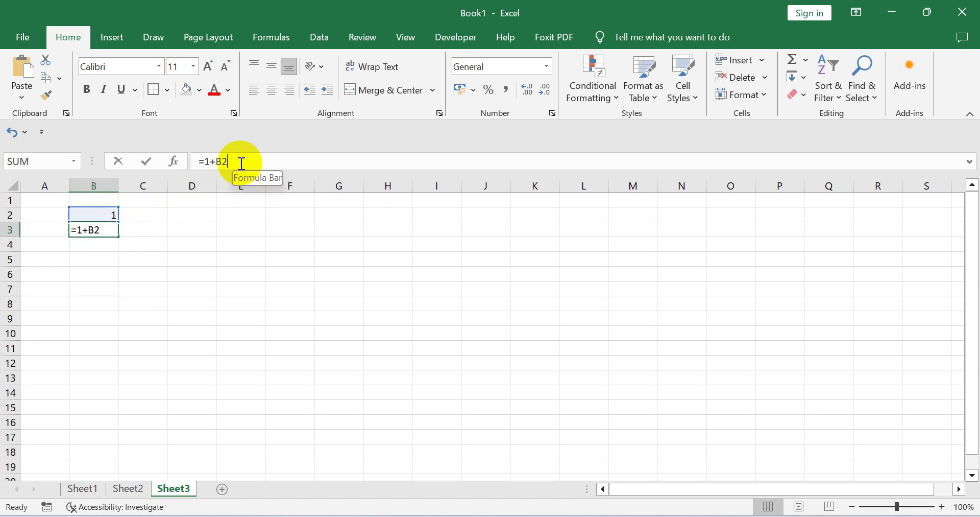
key("BackSpace")
key("BackSpace")
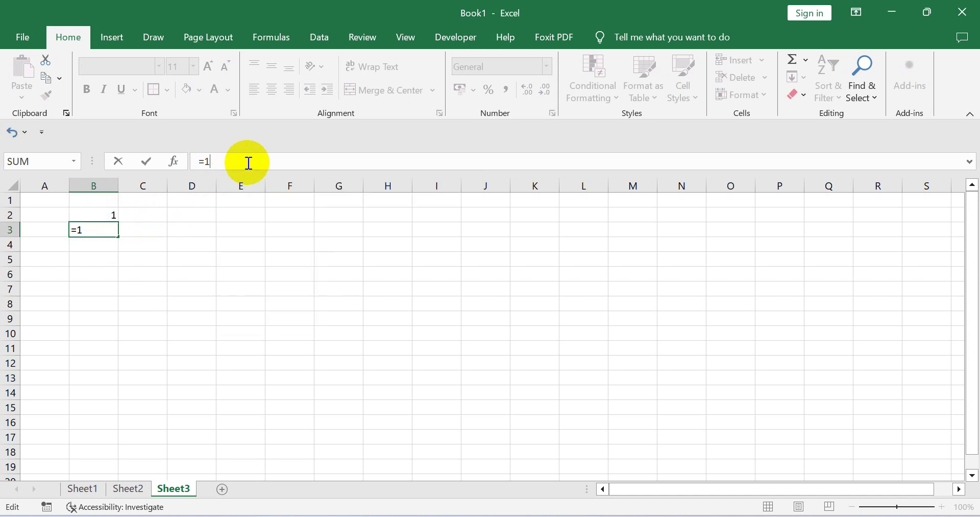
key("BackSpace")
key("BackSpace")
key("Escape")
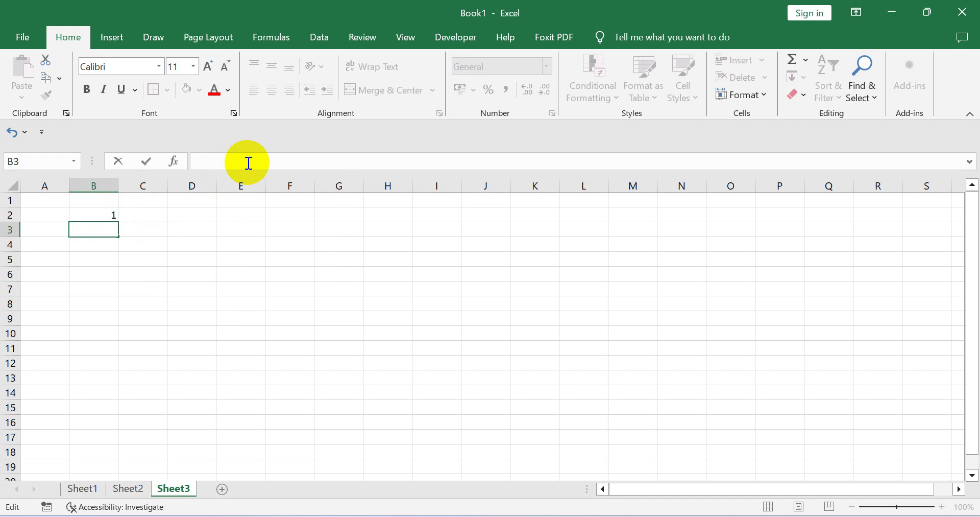
left_click(228, 289)
Enter the formula =1+B2 in cell B3, picking cell B2 in the sheet as the reference.
left_click(109, 227)
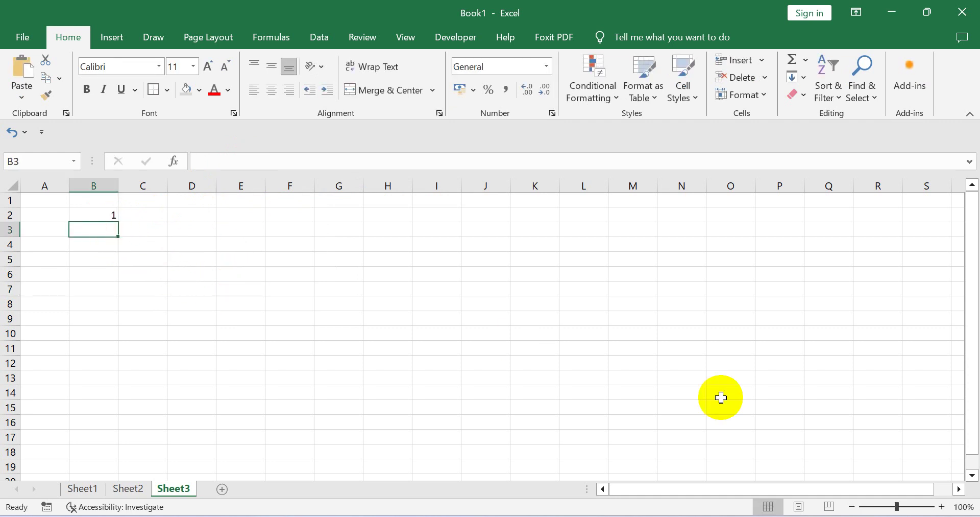
type("=1+")
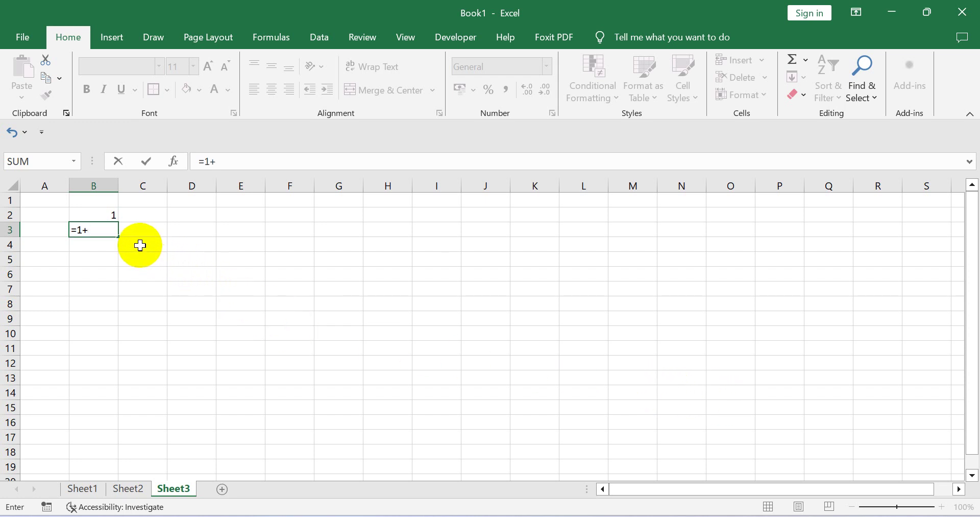
left_click(94, 213)
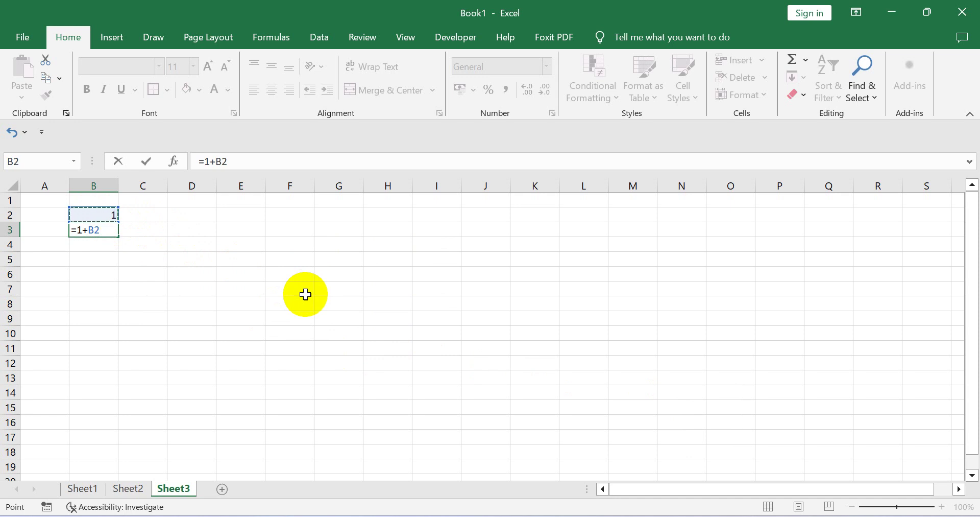
key("Return")
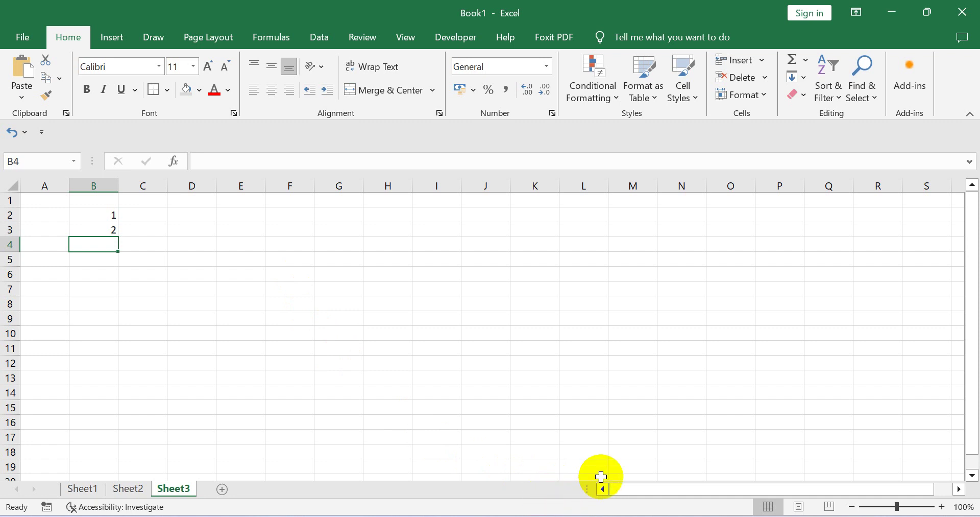
key("Up")
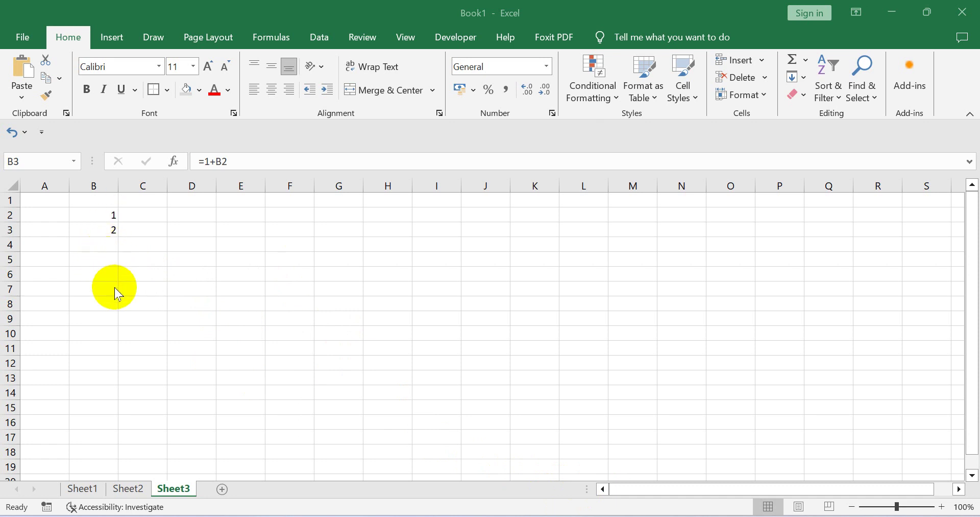
left_click(104, 249)
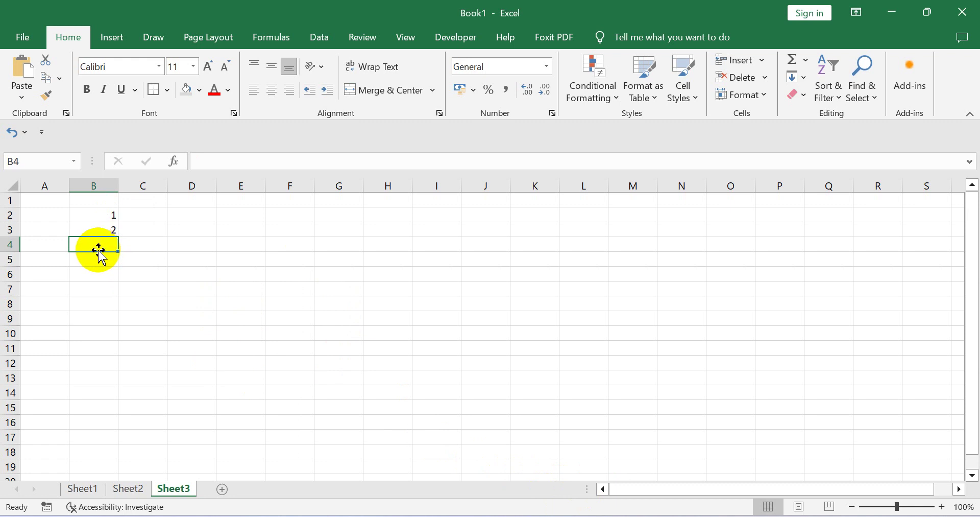
type("=")
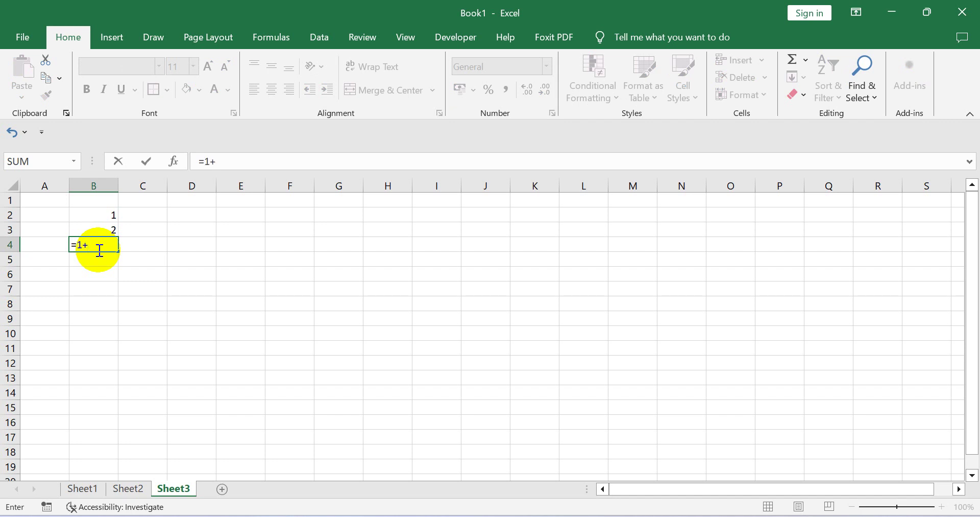
type("1+")
left_click(99, 233)
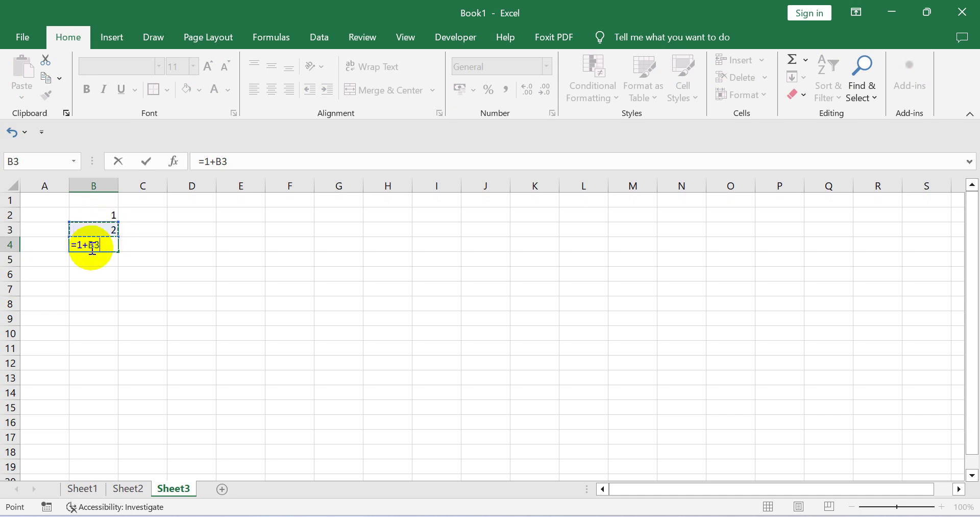
key("Escape")
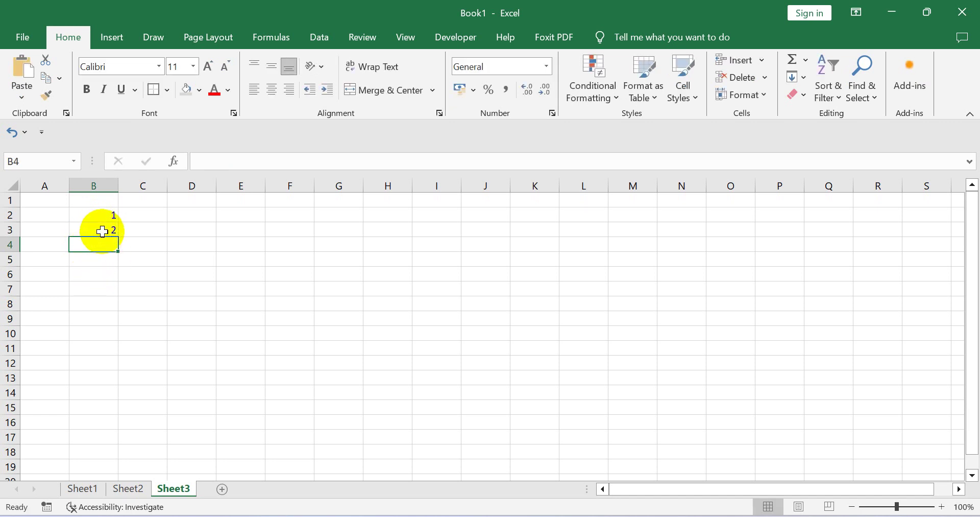
left_click(102, 231)
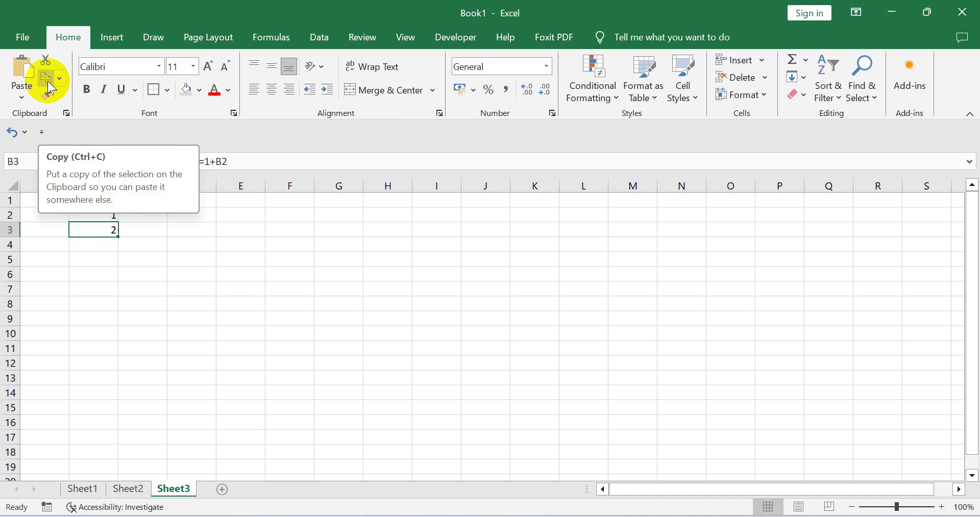
right_click(92, 225)
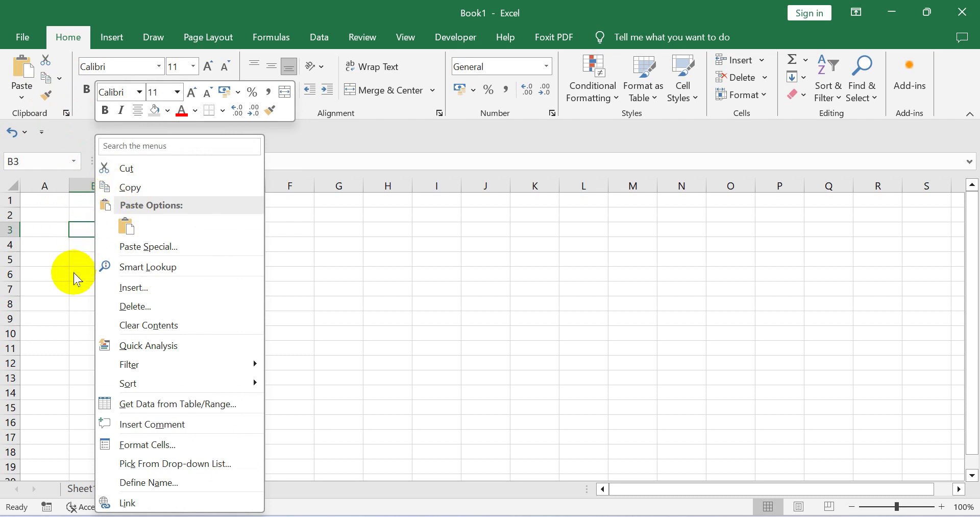
key("Escape")
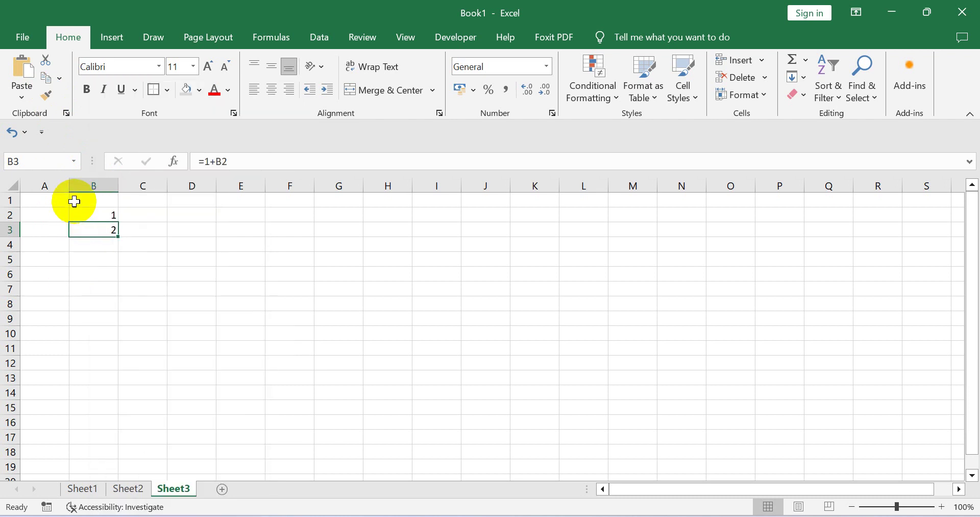
left_click(45, 78)
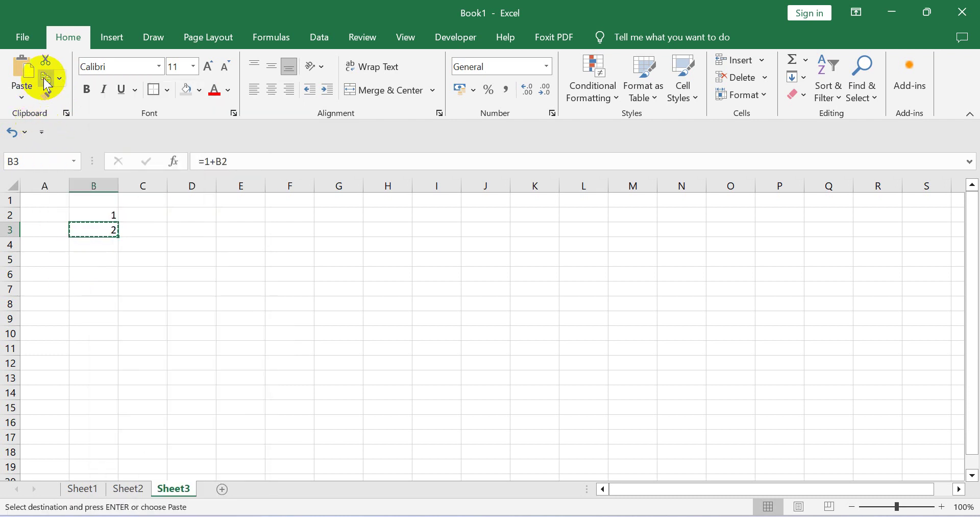
key("Escape")
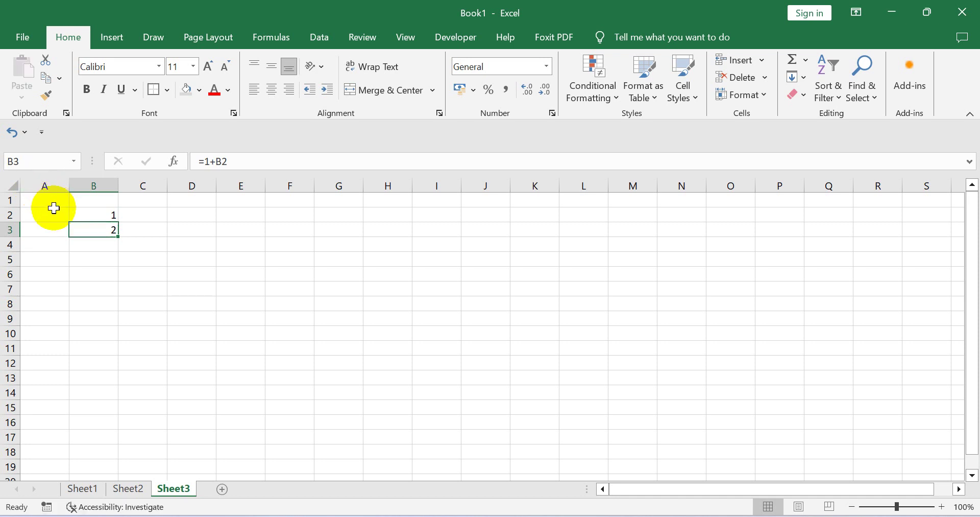
Copy the formula in cell B3 and paste it into the range B4:B16.
right_click(87, 234)
left_click(76, 235)
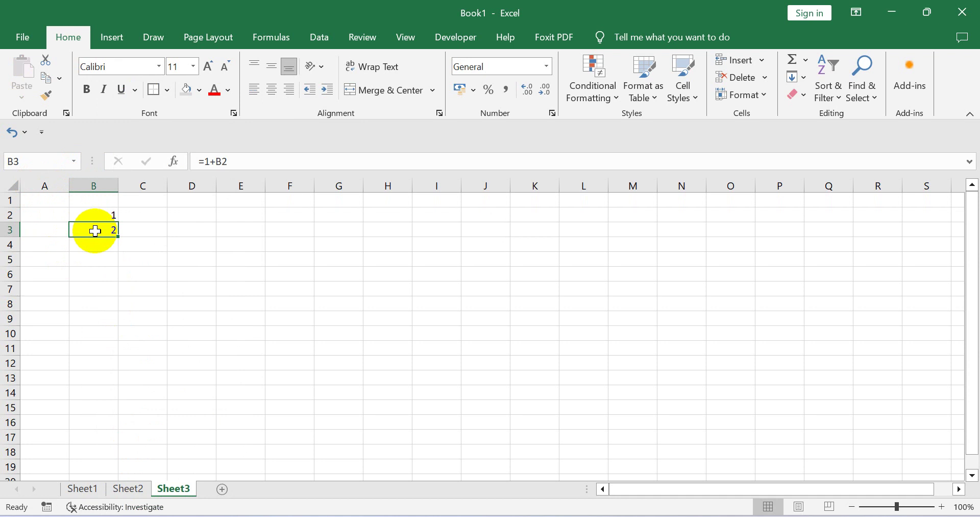
left_click(49, 81)
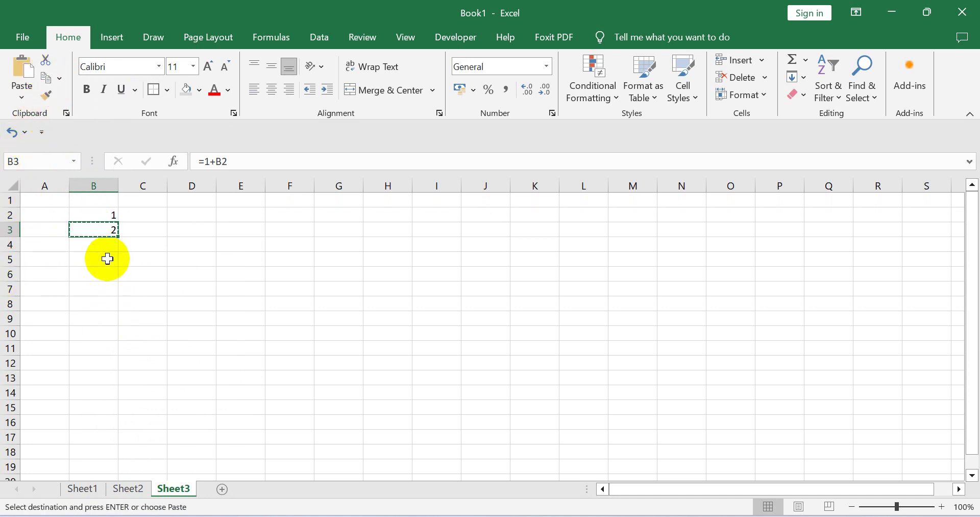
left_click_drag(97, 248, 96, 416)
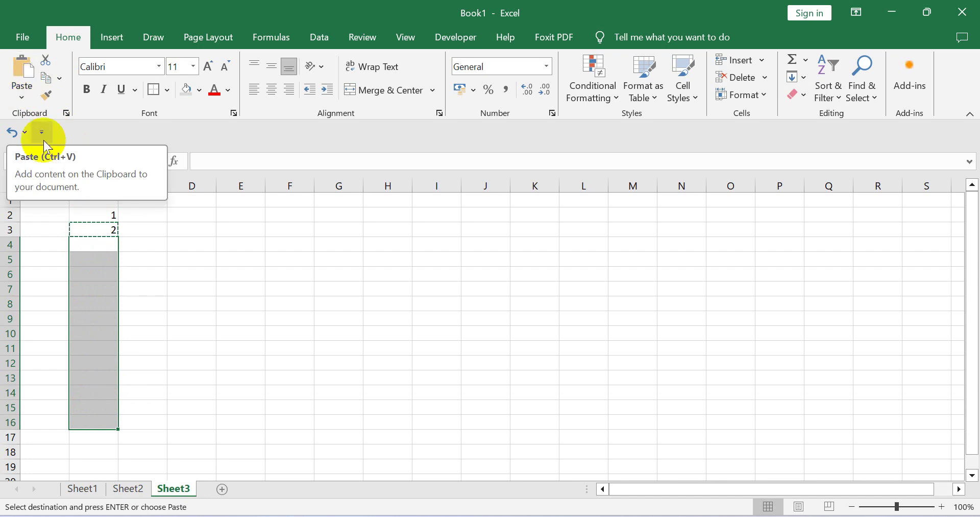
right_click(91, 252)
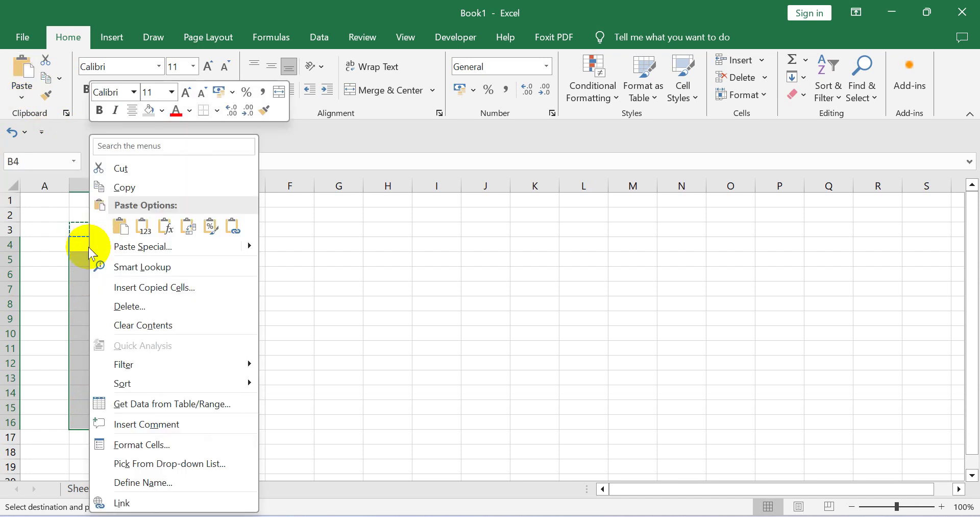
left_click(110, 227)
right_click(91, 224)
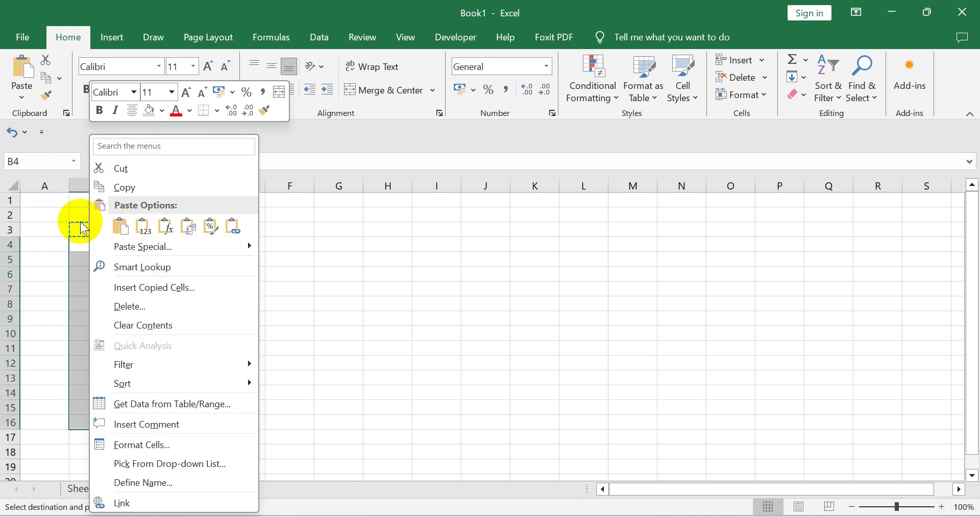
left_click(26, 74)
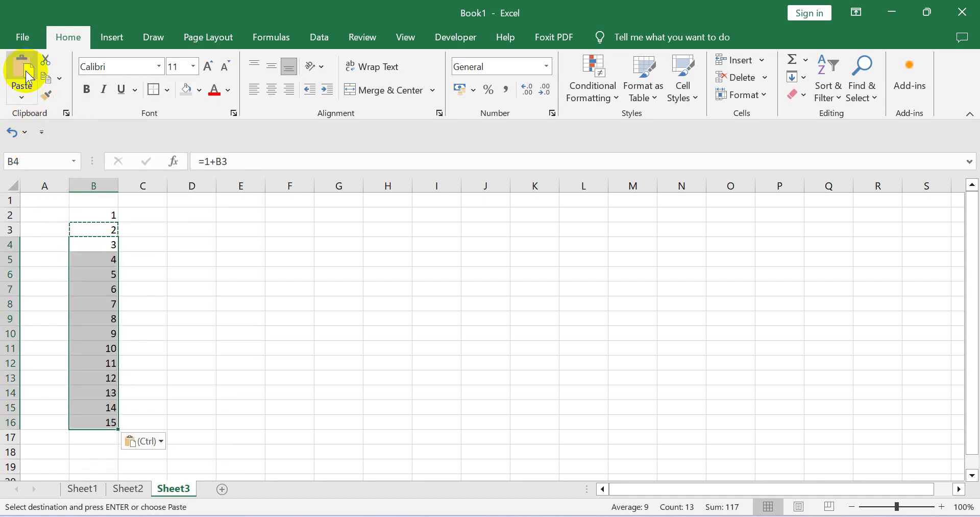
left_click(146, 228)
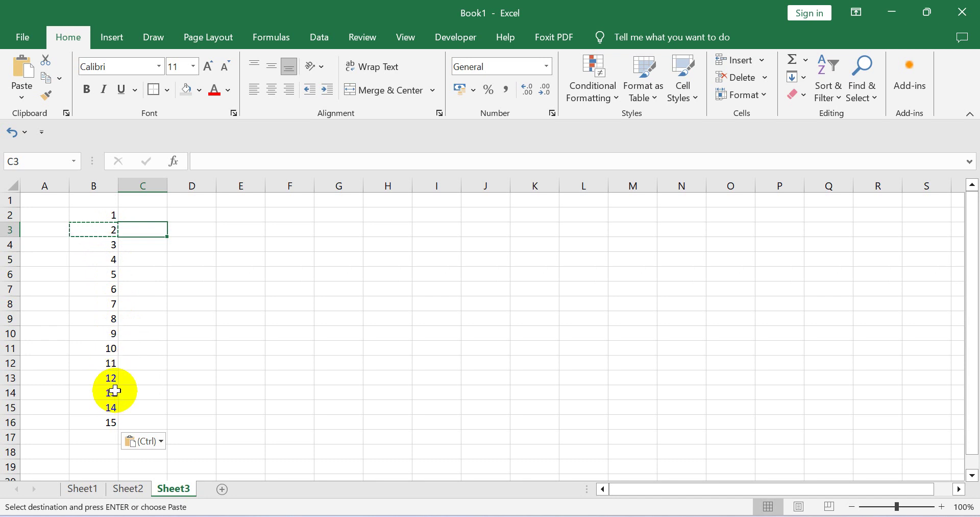
left_click(152, 316)
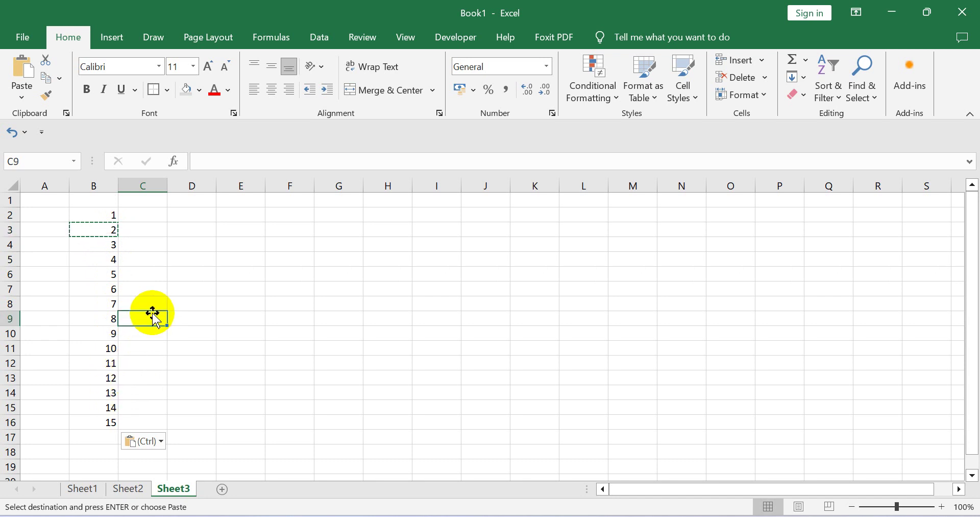
Examine how the cell reference shifts in the formulas from B3 down to B8.
left_click(98, 245)
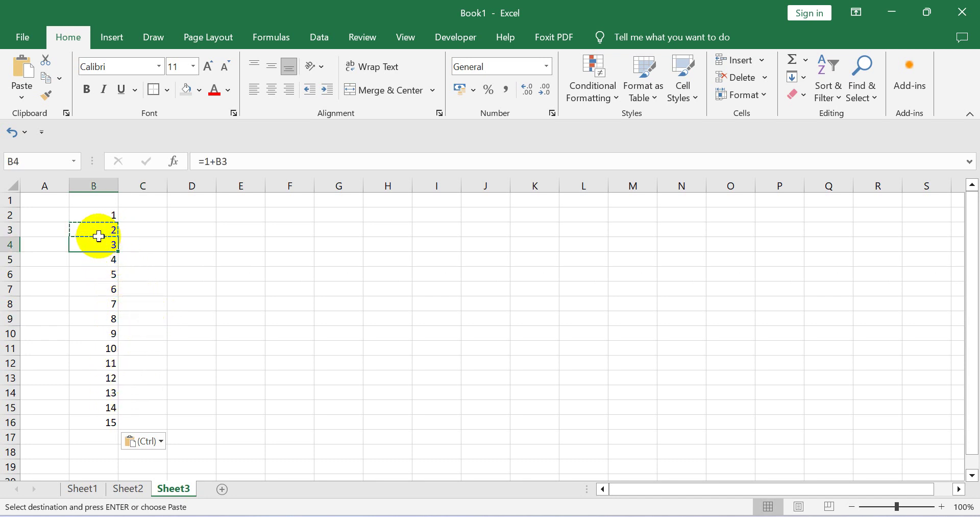
left_click(99, 230)
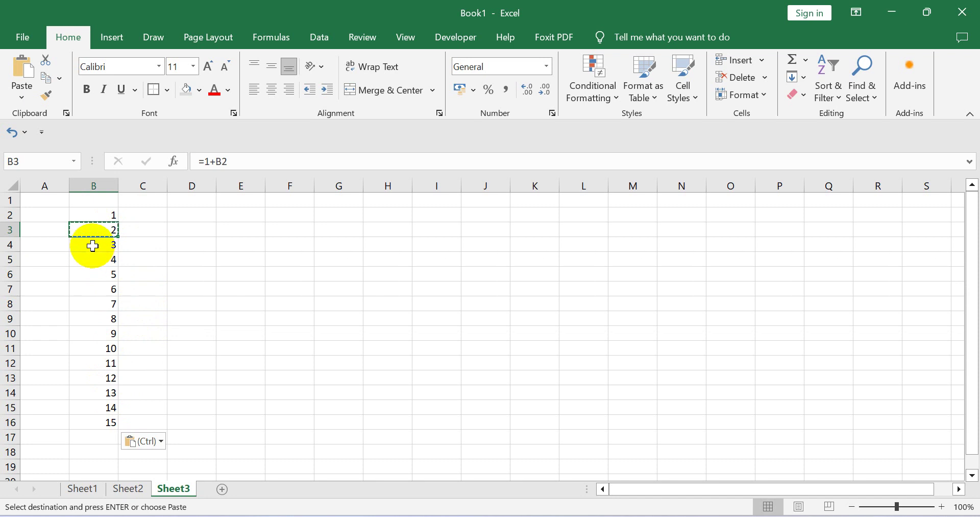
left_click(93, 246)
left_click(96, 230)
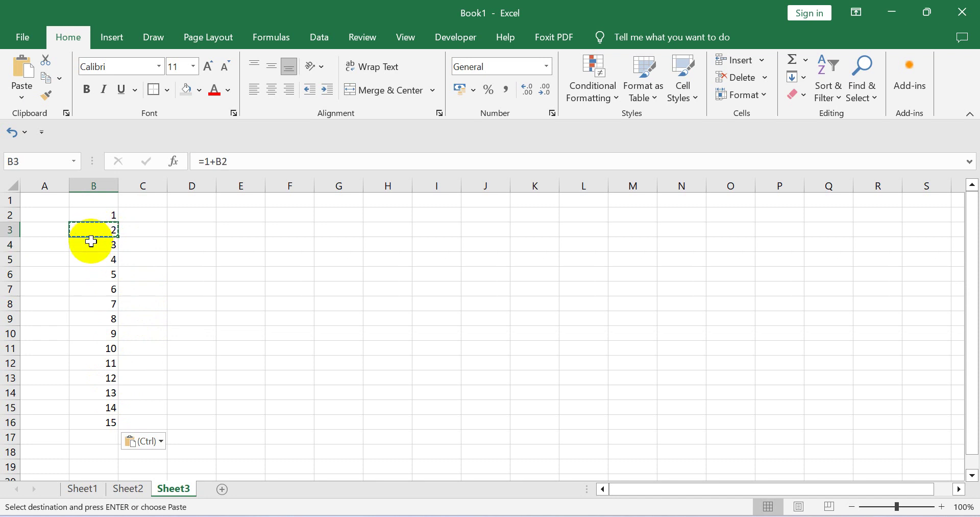
left_click(93, 245)
left_click(99, 234)
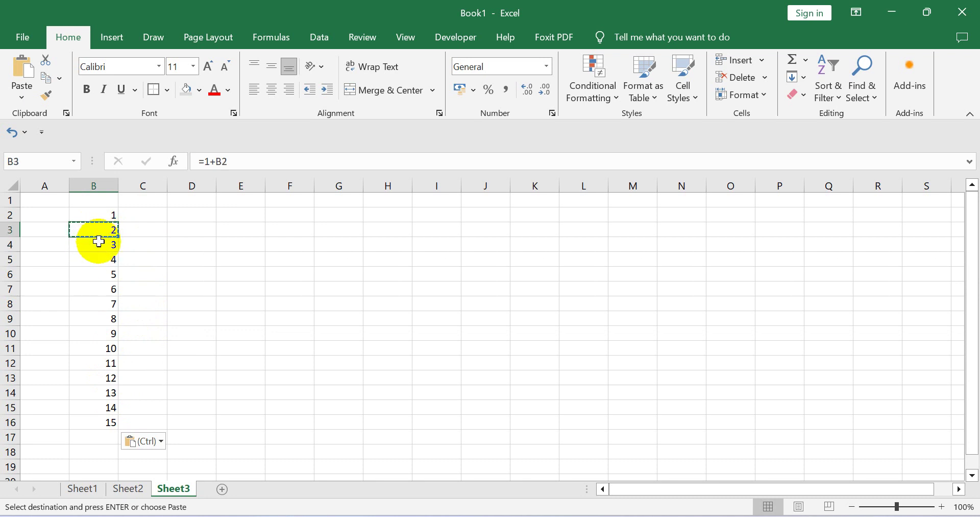
left_click(99, 248)
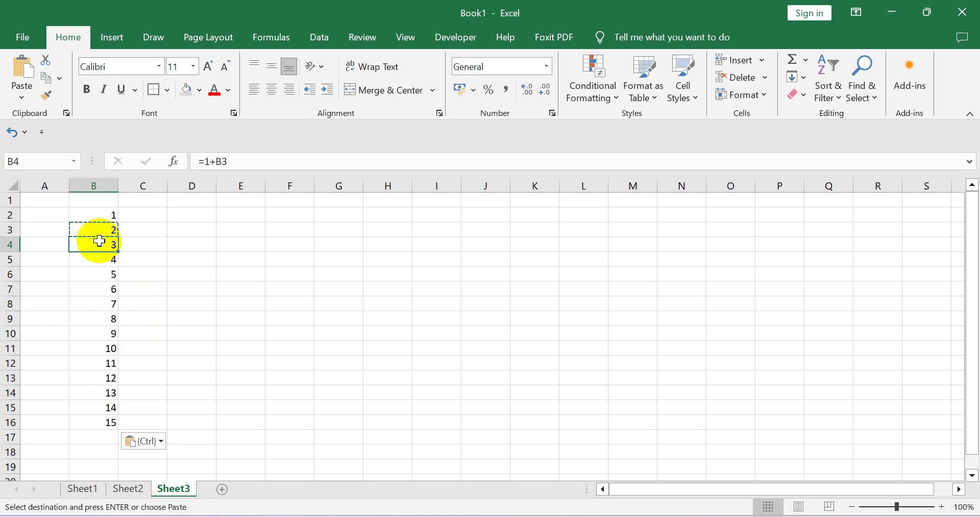
left_click(92, 259)
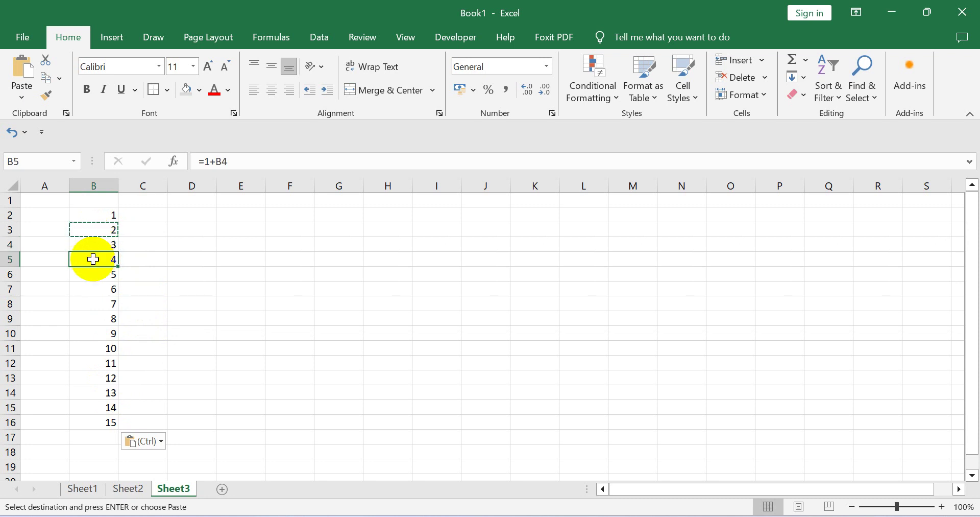
left_click(96, 276)
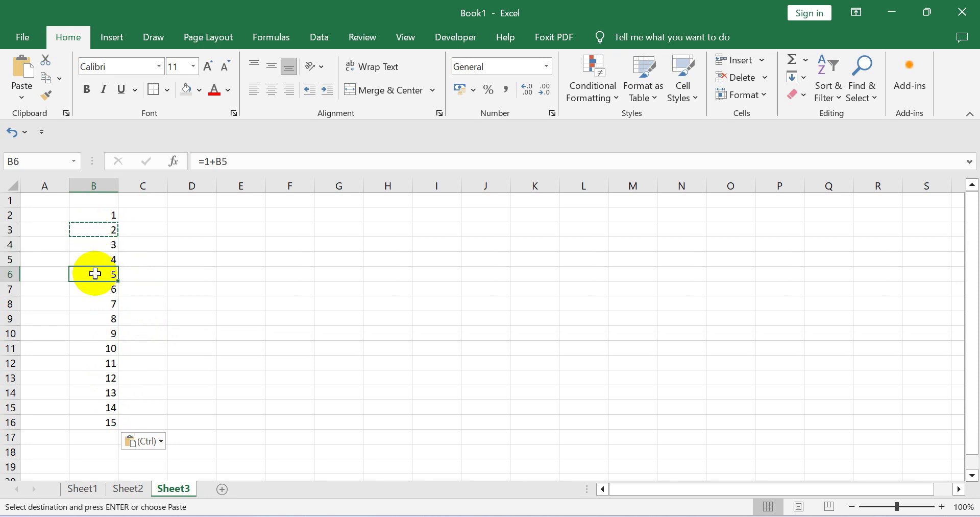
left_click(95, 288)
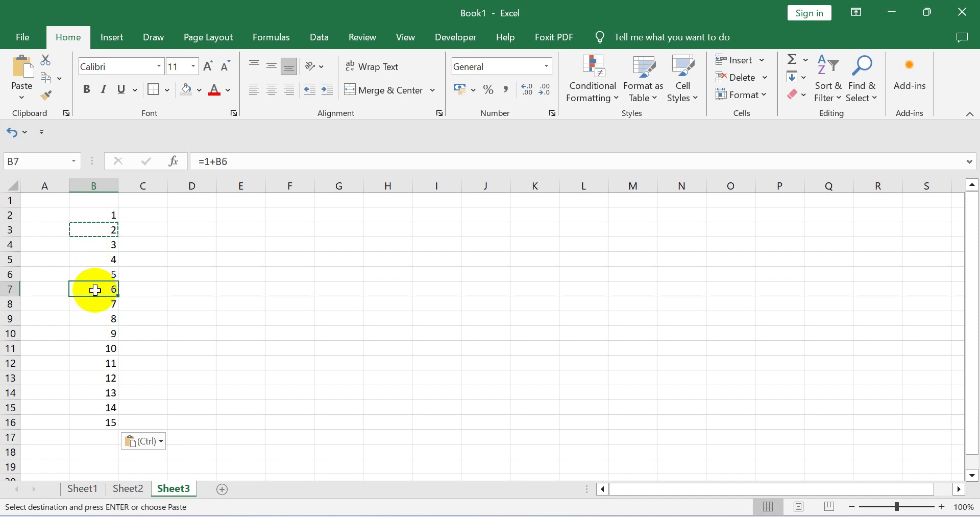
left_click(95, 303)
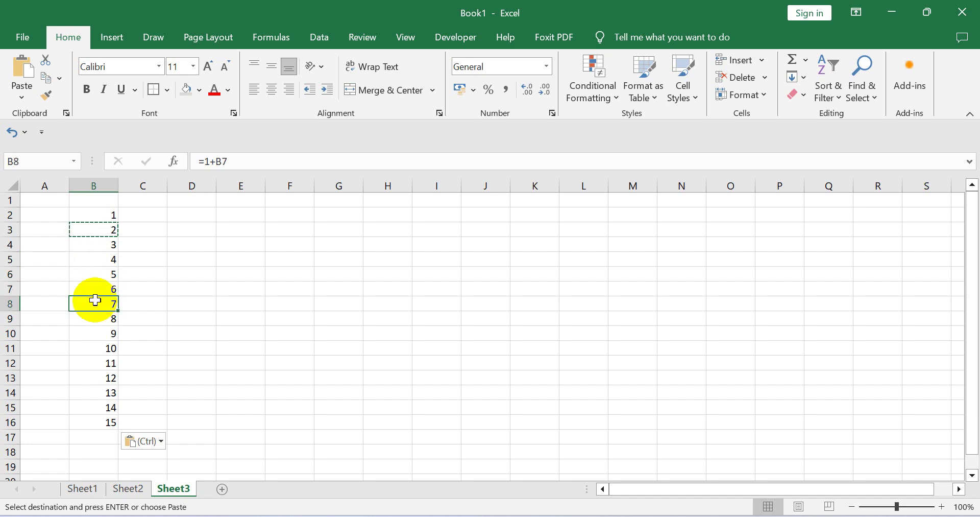
Compare the formulas of cells B3, B4 and B5 once more, checking which cell each one adds 1 to.
left_click(95, 229)
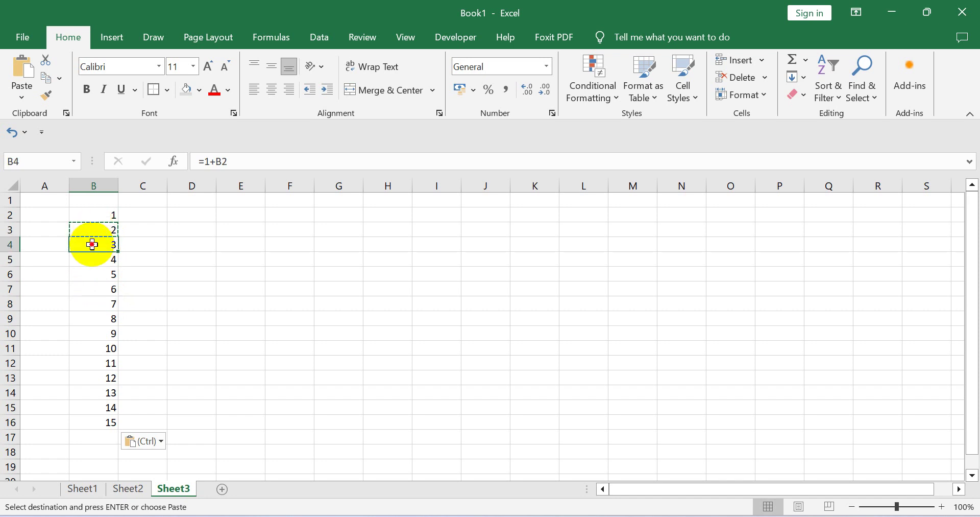
left_click(91, 248)
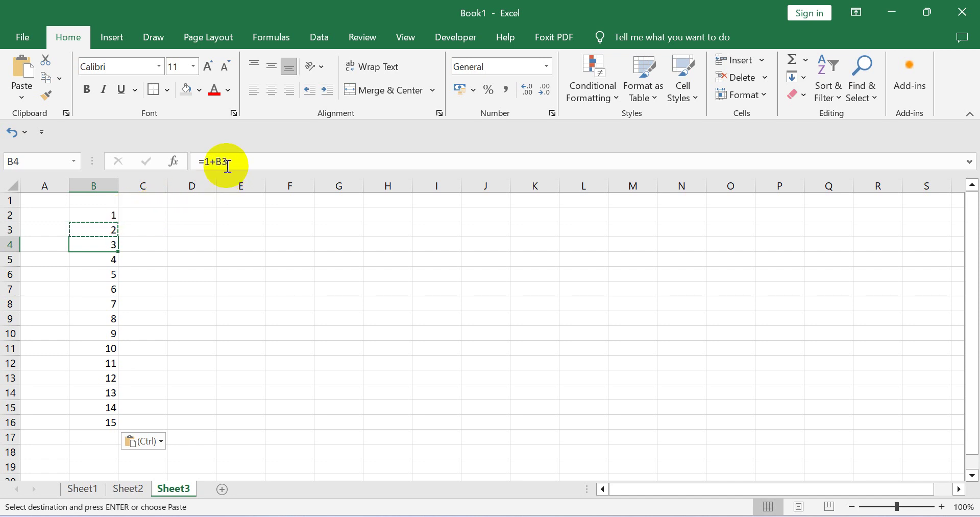
left_click(99, 230)
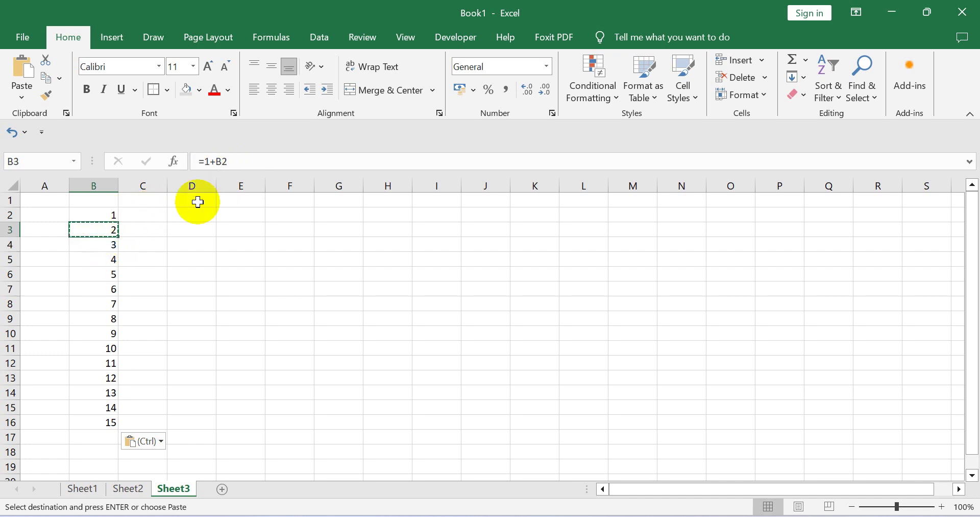
left_click(114, 244)
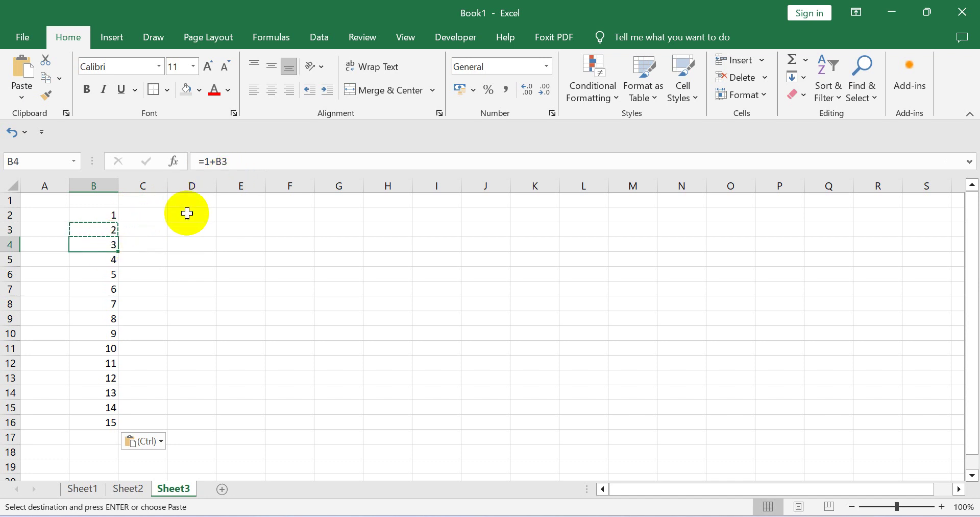
left_click(106, 260)
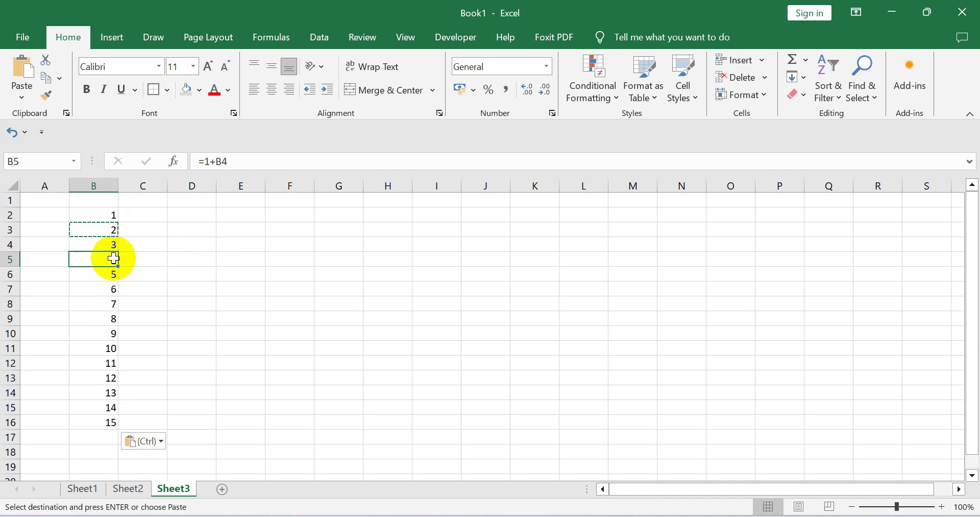
left_click(147, 230)
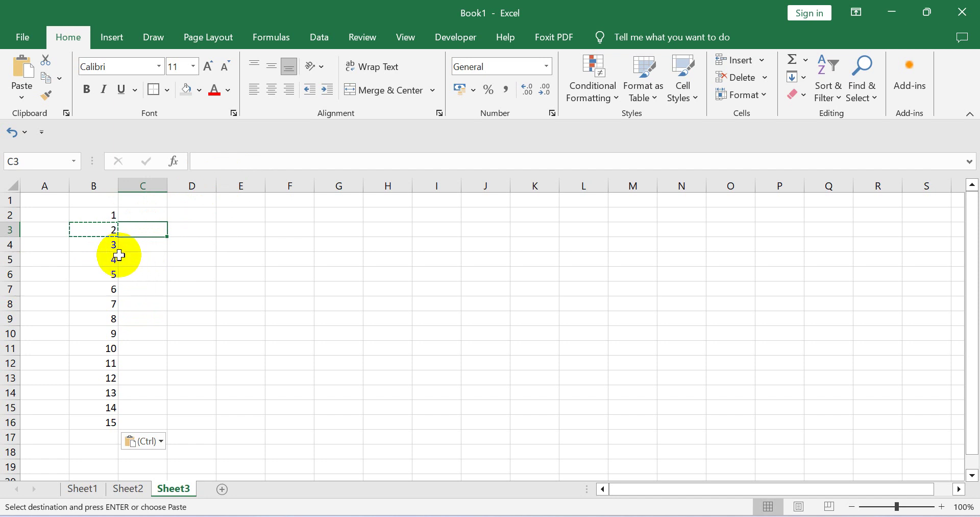
Change the formula in cell B3 to =2+B2 so that it adds 2 to the cell above.
left_click(101, 229)
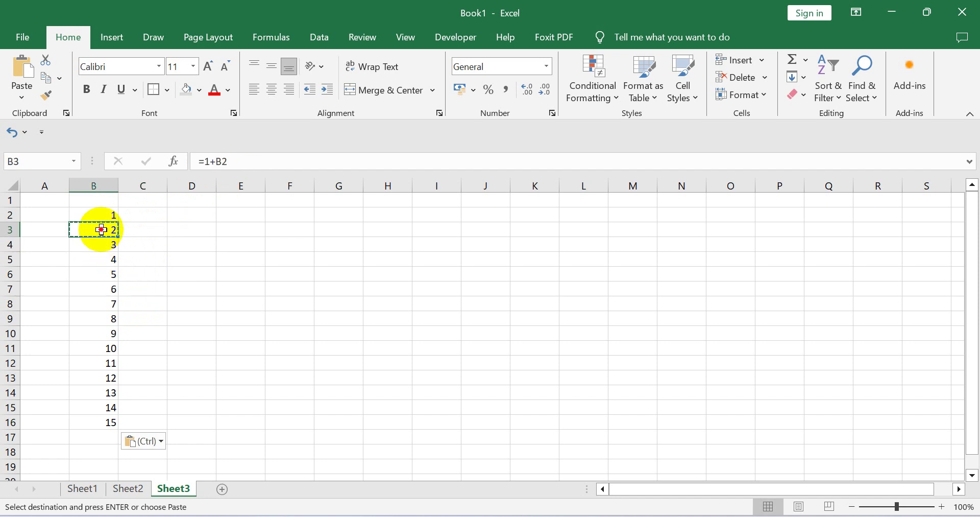
left_click(208, 162)
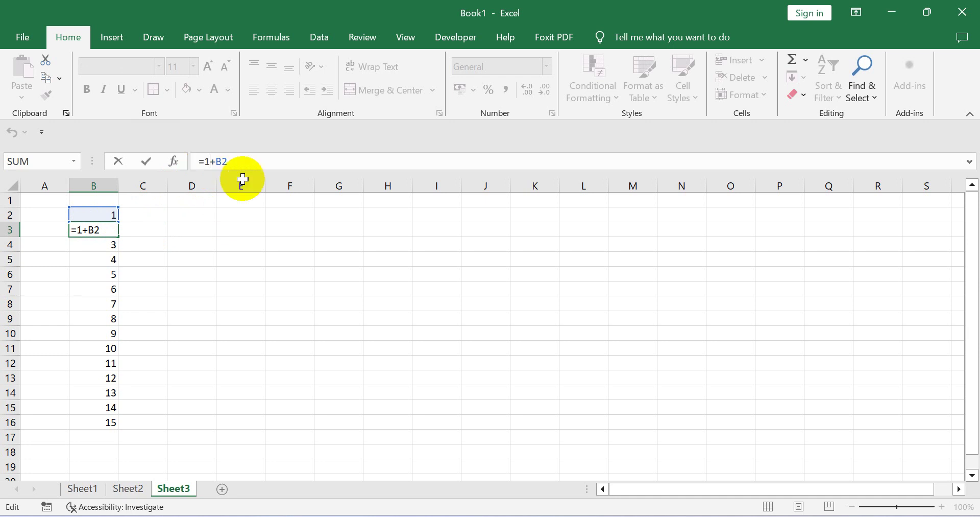
key("BackSpace")
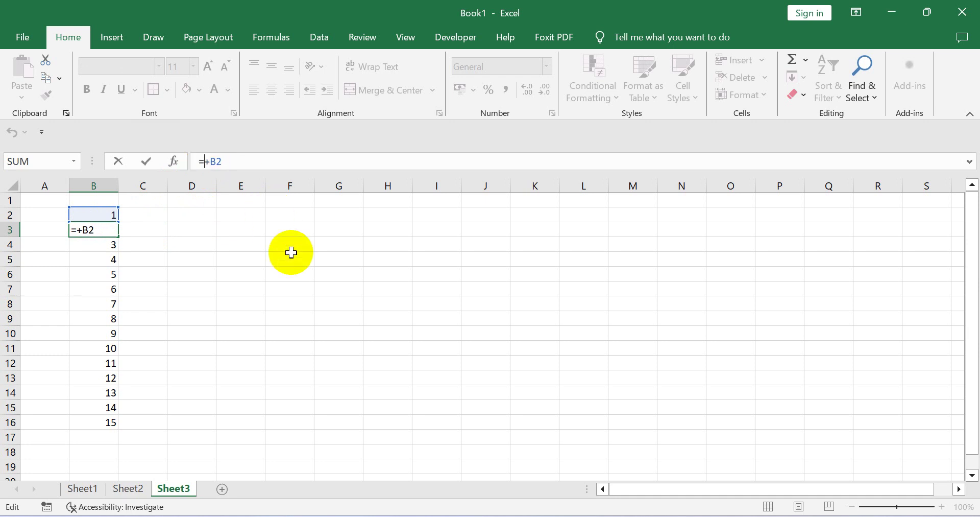
type("2")
key("Return")
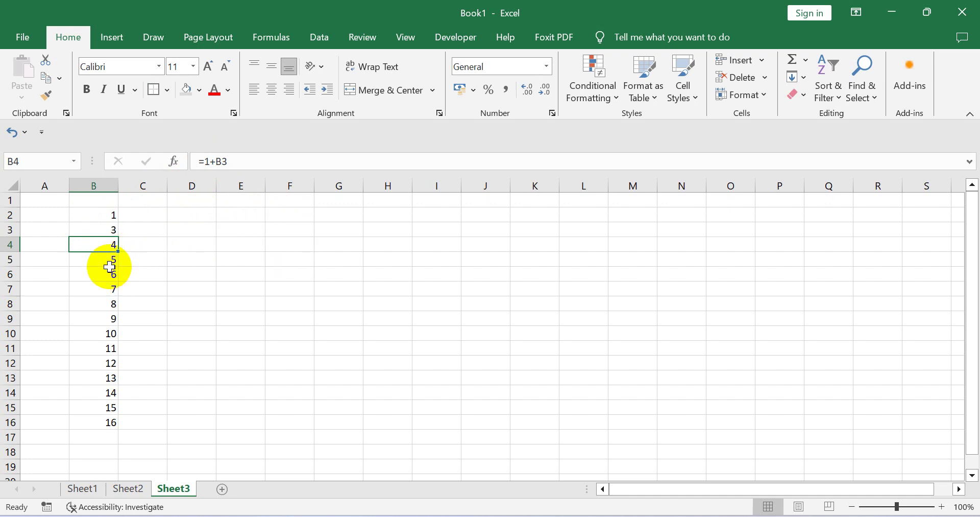
Copy the edited formula in cell B3 and paste it over the range B4:B16.
left_click(108, 230)
right_click(109, 233)
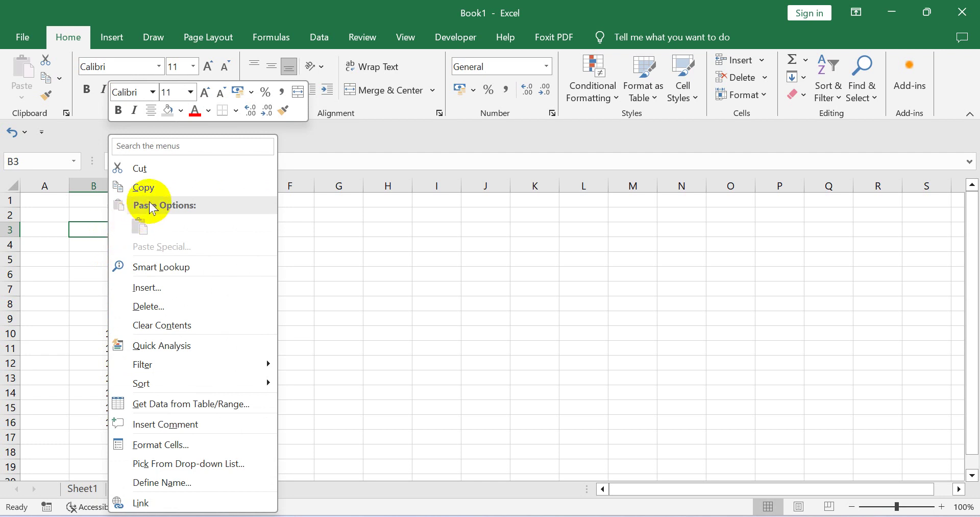
left_click(147, 186)
left_click(97, 247)
left_click_drag(97, 247, 97, 420)
right_click(102, 419)
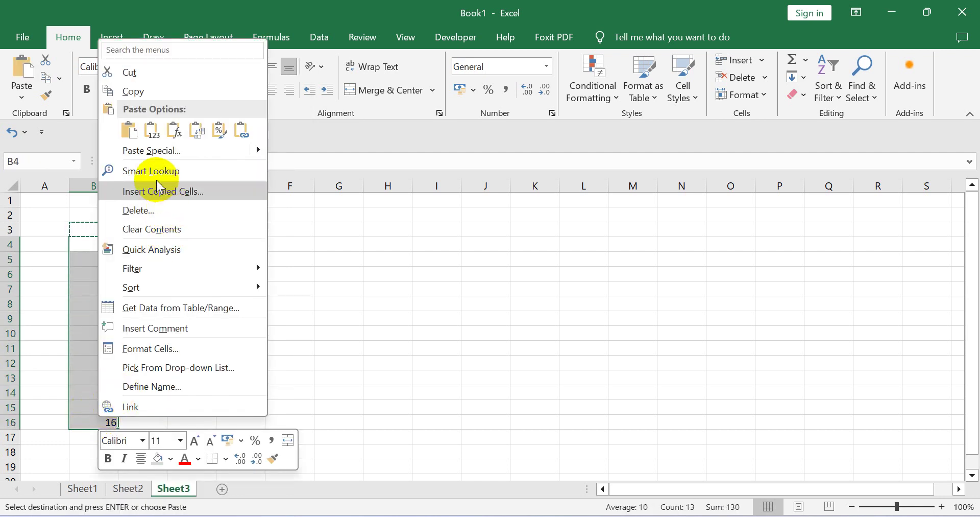
left_click(129, 130)
left_click(201, 250)
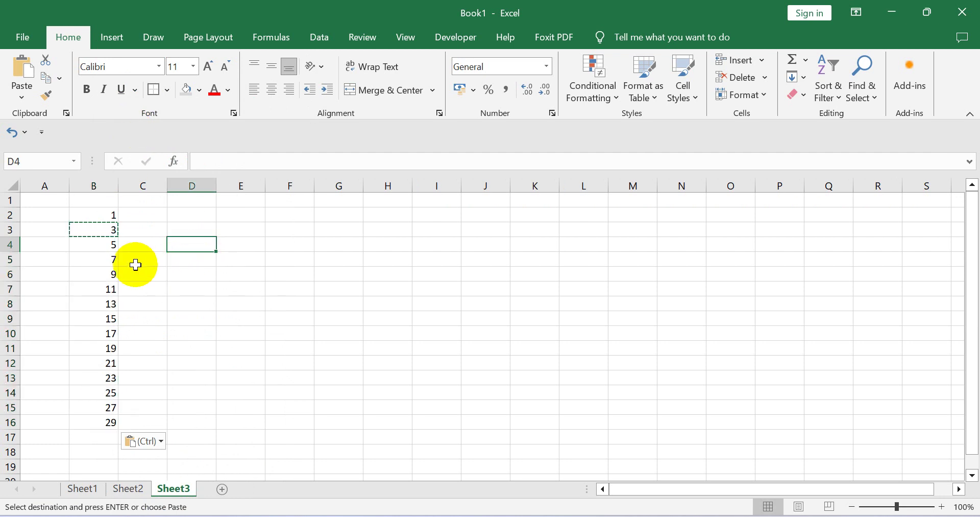
Examine the formulas in B3 to B6 and the starting number in B2, checking which cell each formula adds 2 to.
left_click(114, 247)
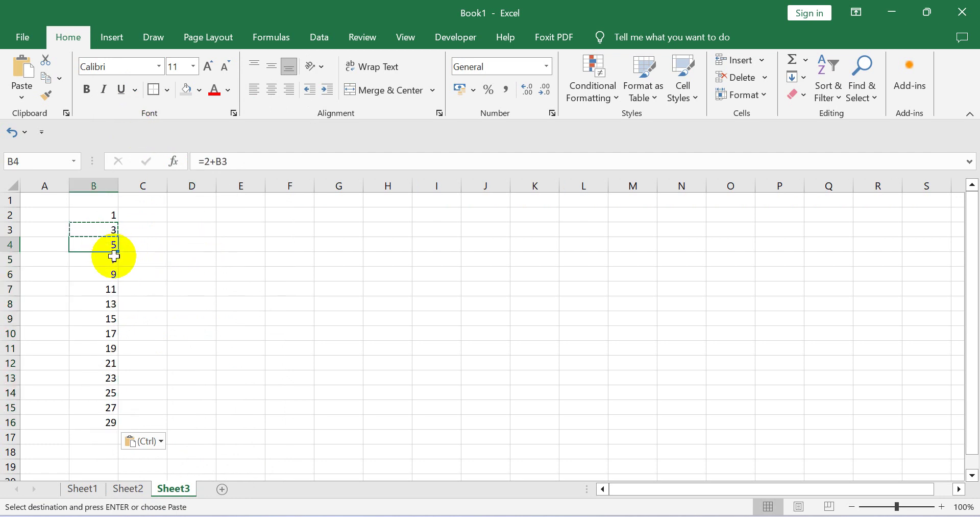
left_click(102, 264)
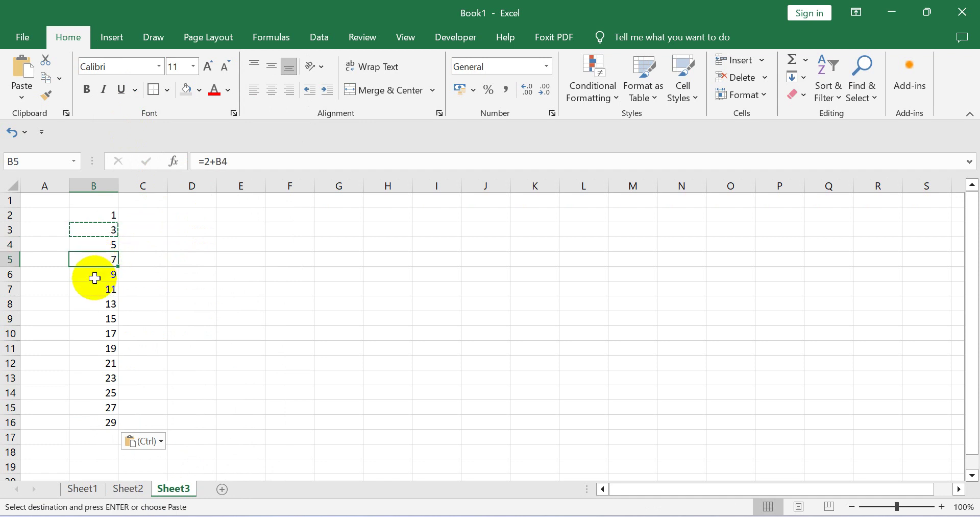
left_click(93, 278)
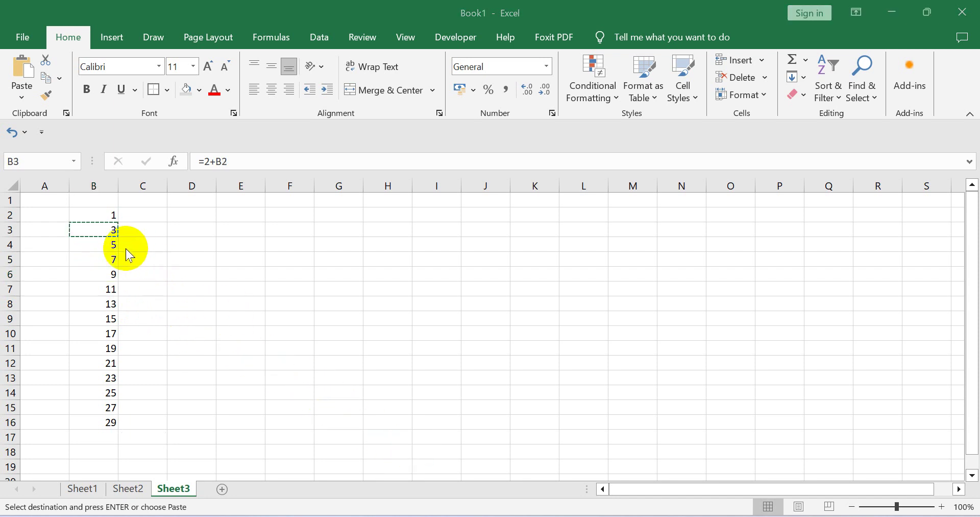
left_click(97, 234)
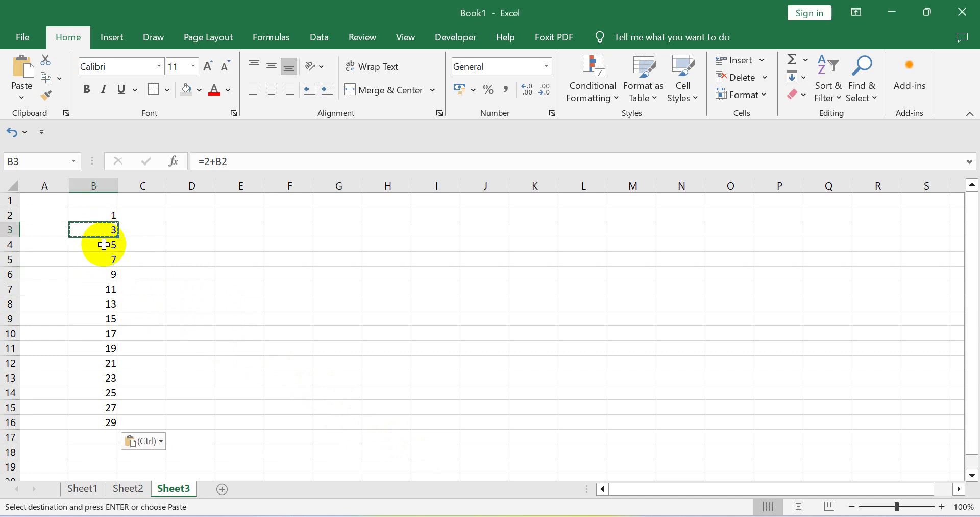
left_click(104, 245)
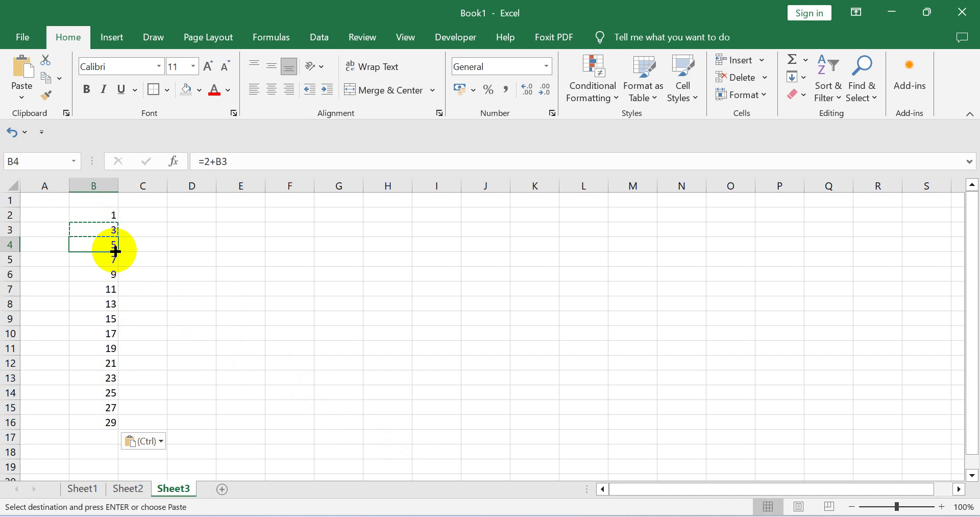
key("Escape")
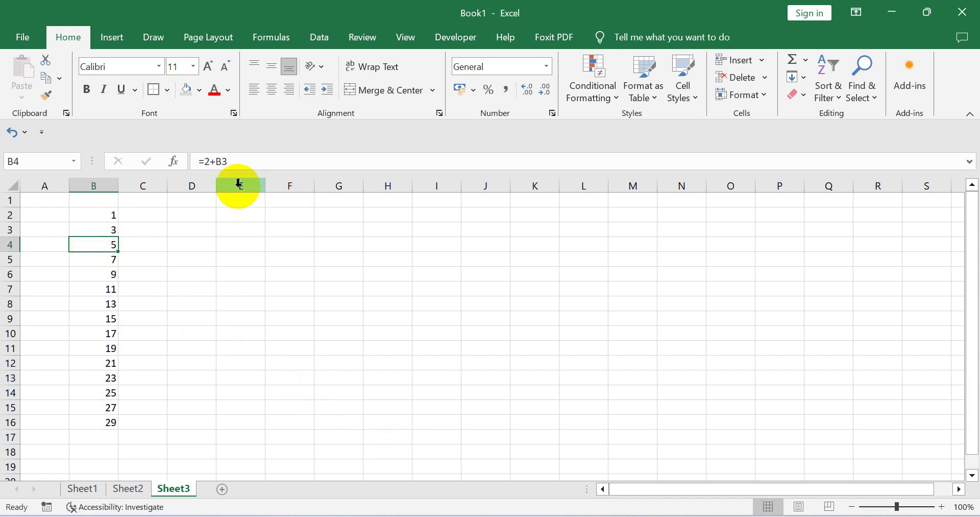
left_click(110, 259)
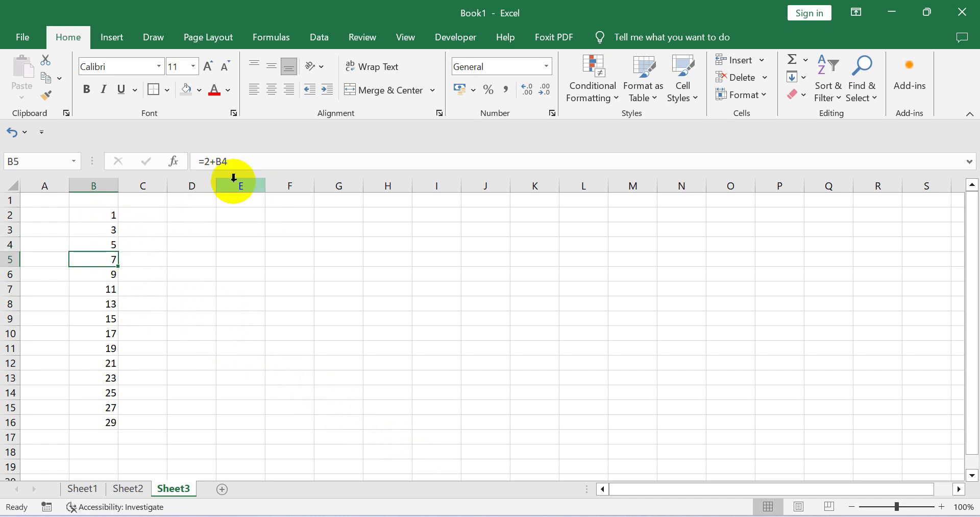
left_click(109, 274)
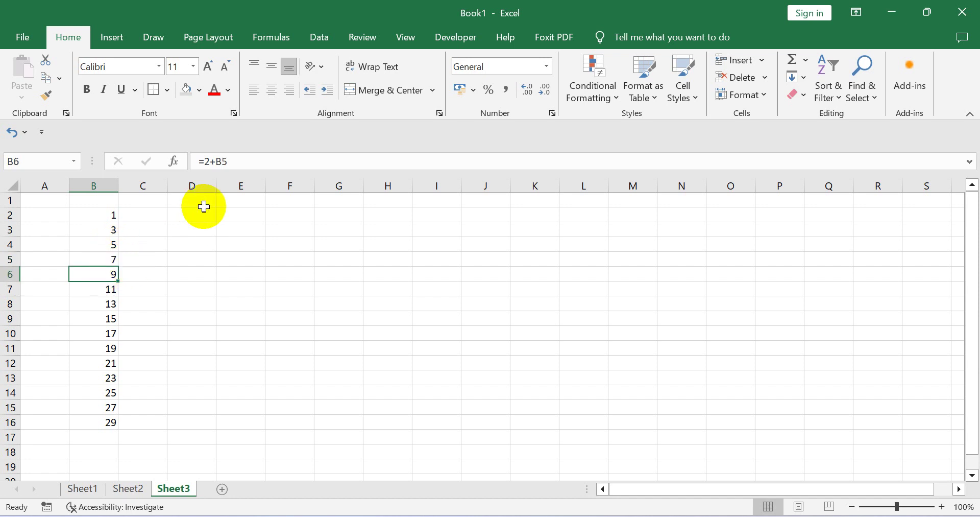
left_click(109, 230)
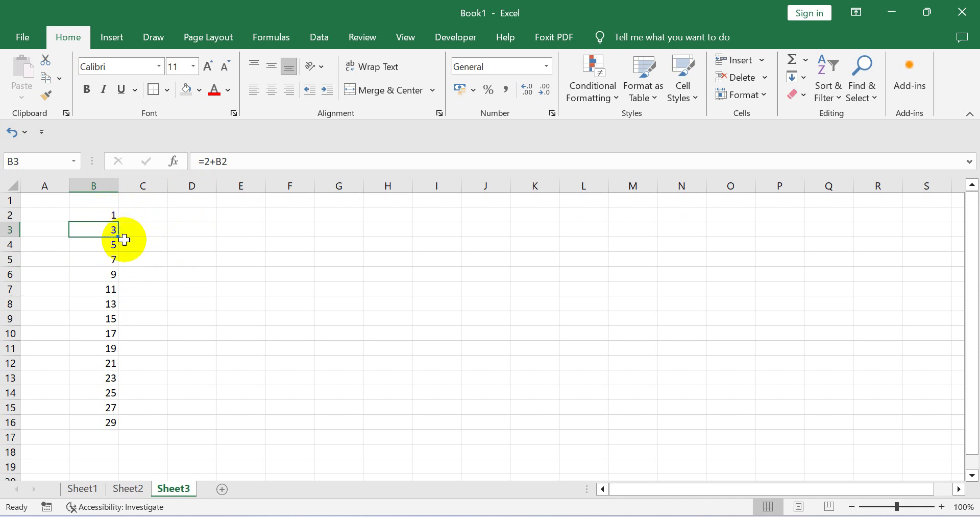
left_click(106, 215)
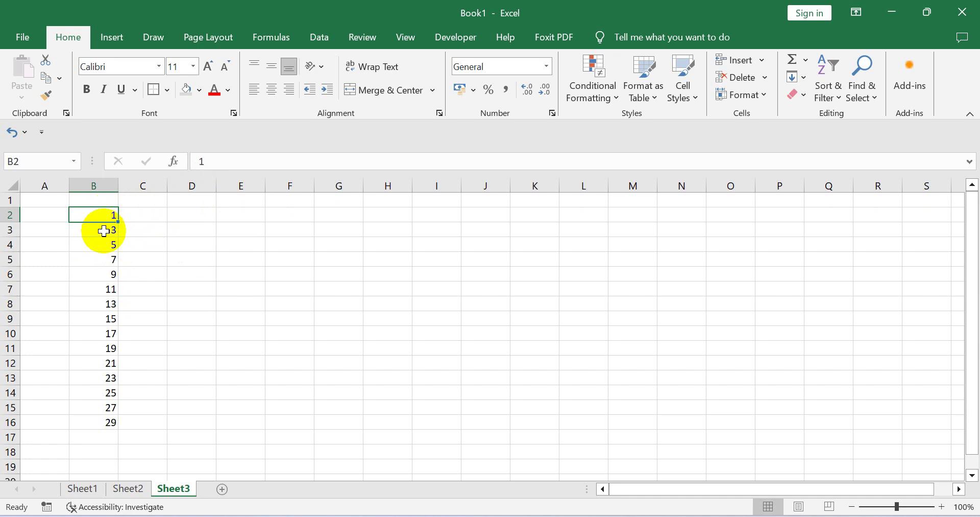
left_click(104, 230)
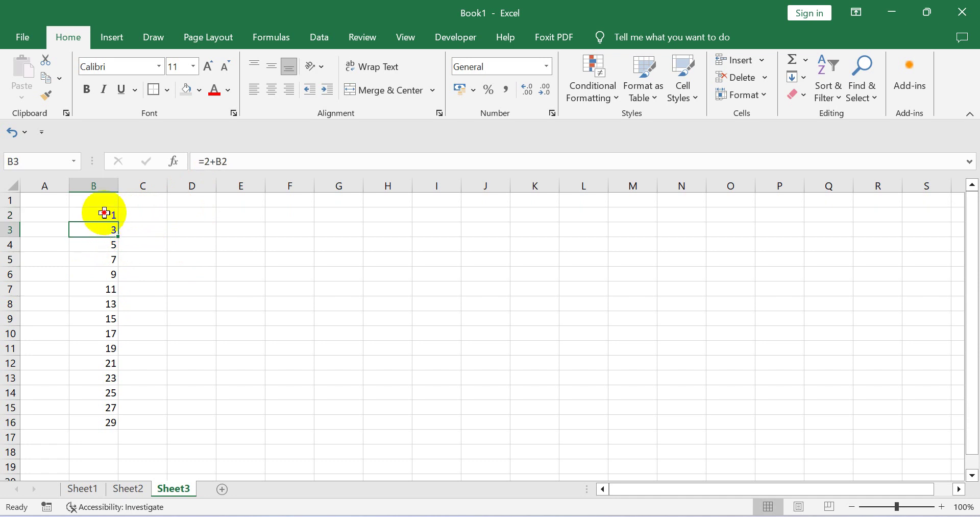
left_click(104, 213)
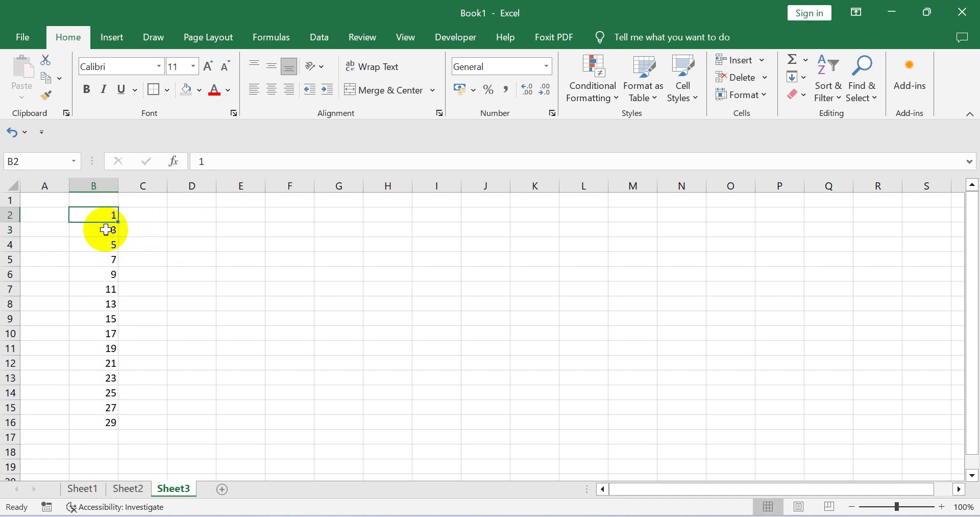
Make the reference in cell B3 absolute, so the formula reads =2+$B$2.
left_click(105, 228)
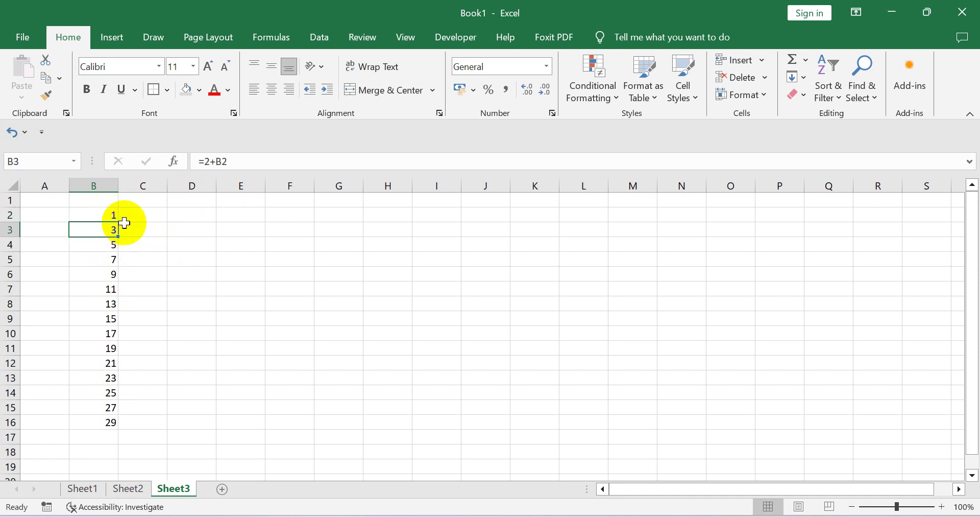
left_click(218, 162)
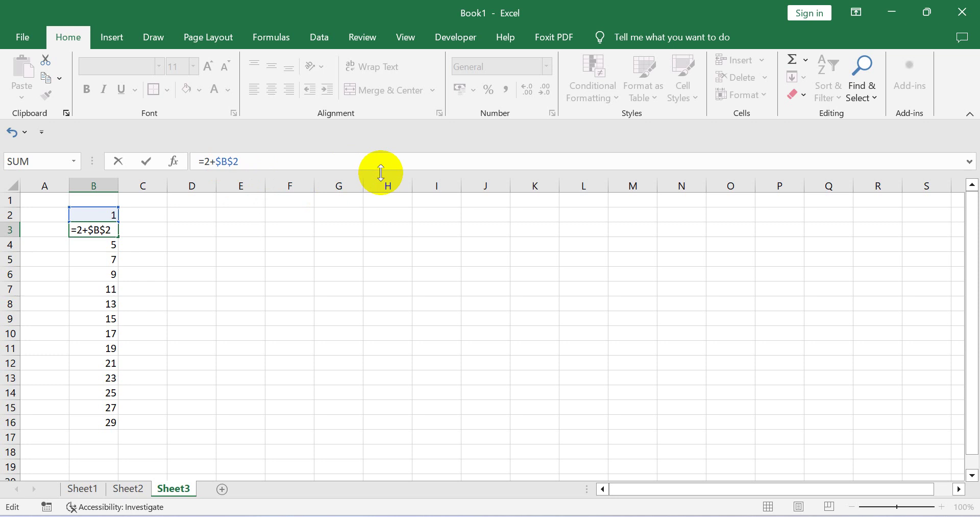
key("Return")
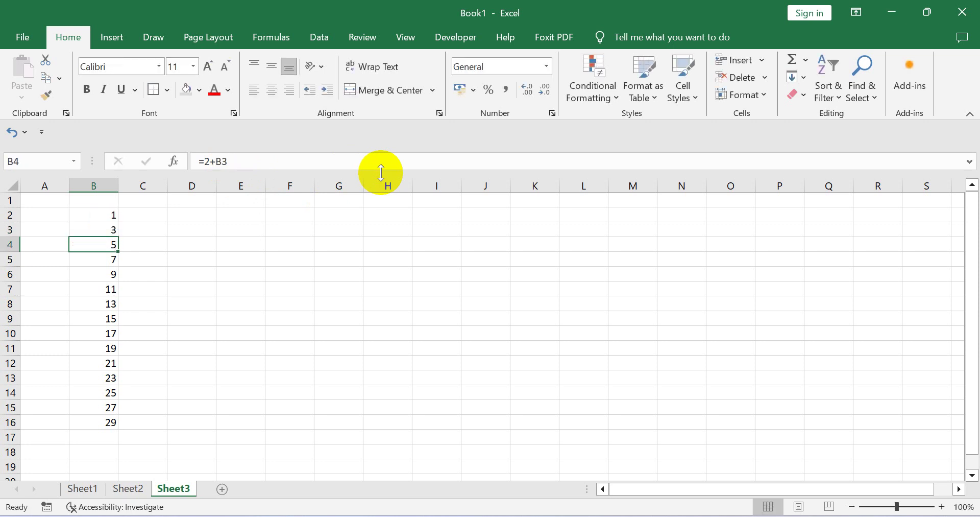
left_click(113, 228)
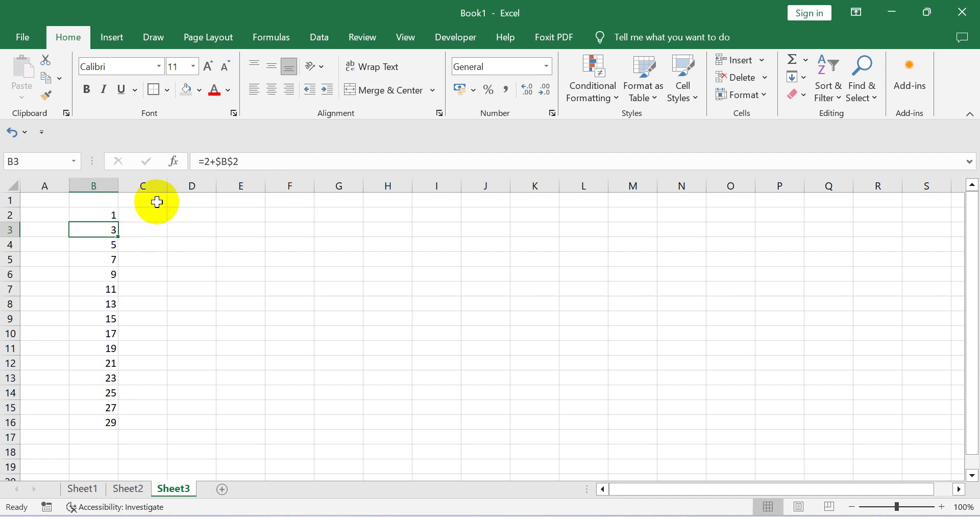
left_click(105, 214)
left_click(108, 226)
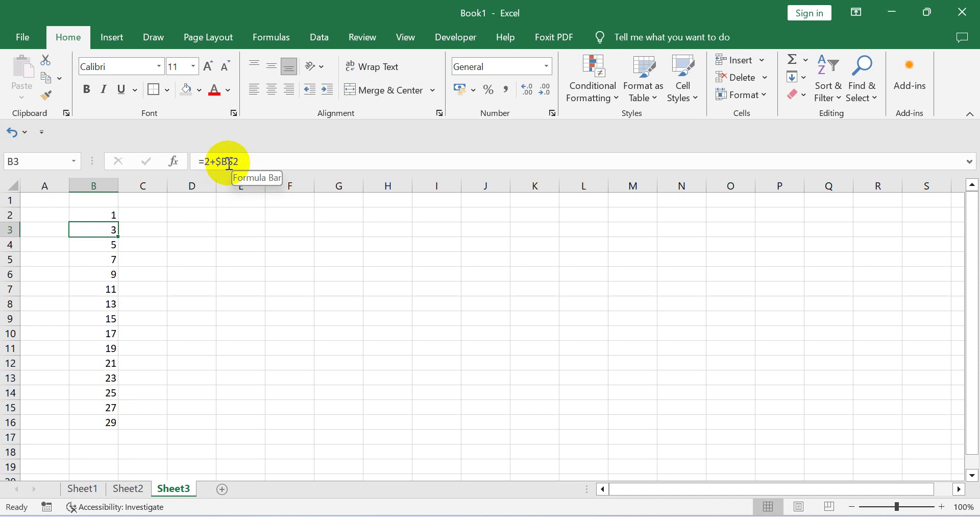
left_click(151, 228)
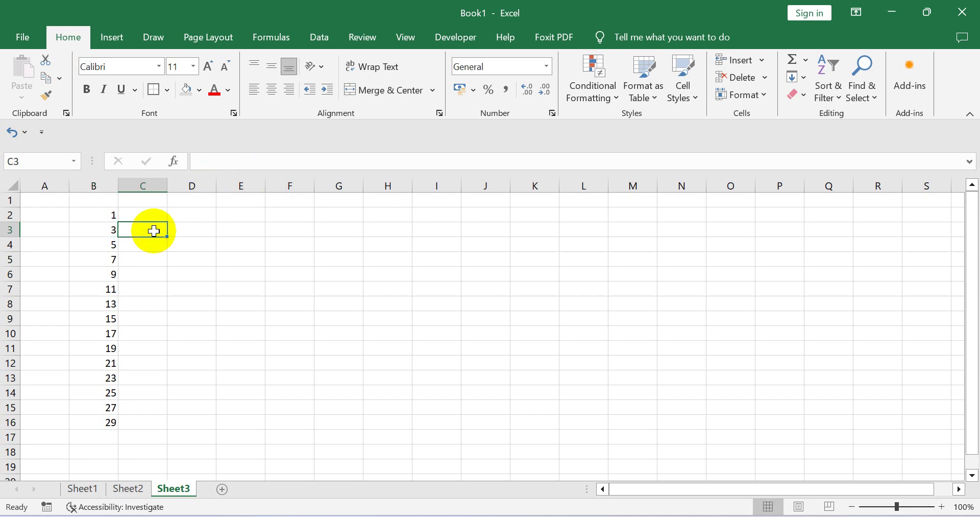
Copy the absolute-reference formula in cell B3 and paste it into the range B4:B16.
left_click(105, 228)
right_click(105, 229)
left_click(139, 188)
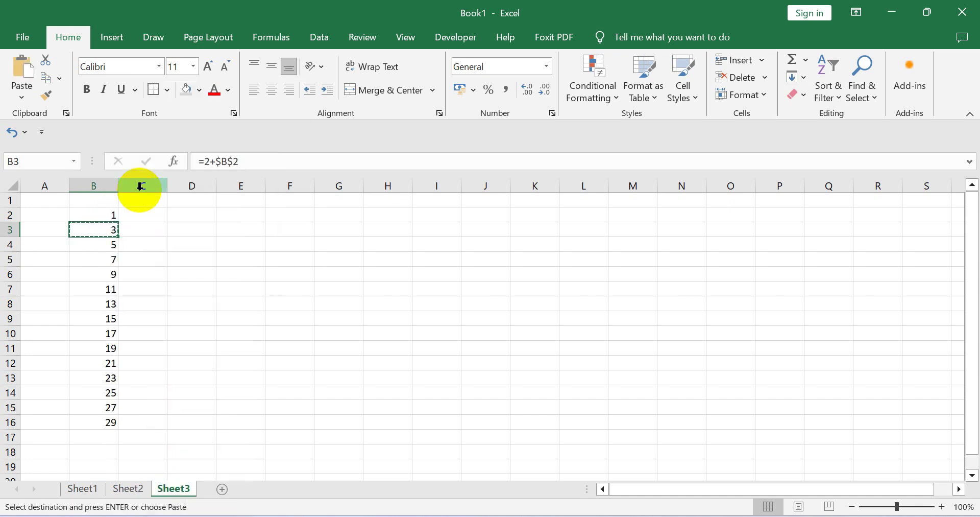
left_click_drag(100, 244, 98, 420)
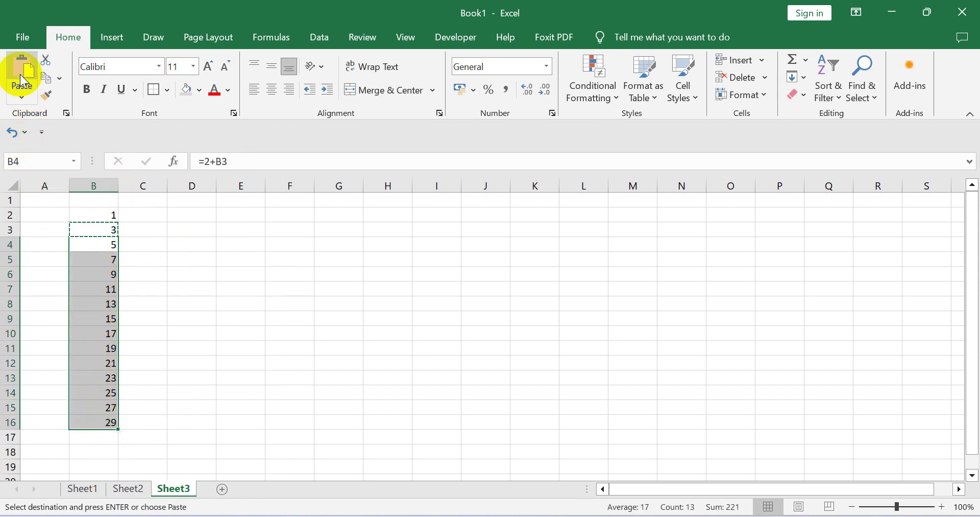
left_click(23, 71)
left_click(187, 258)
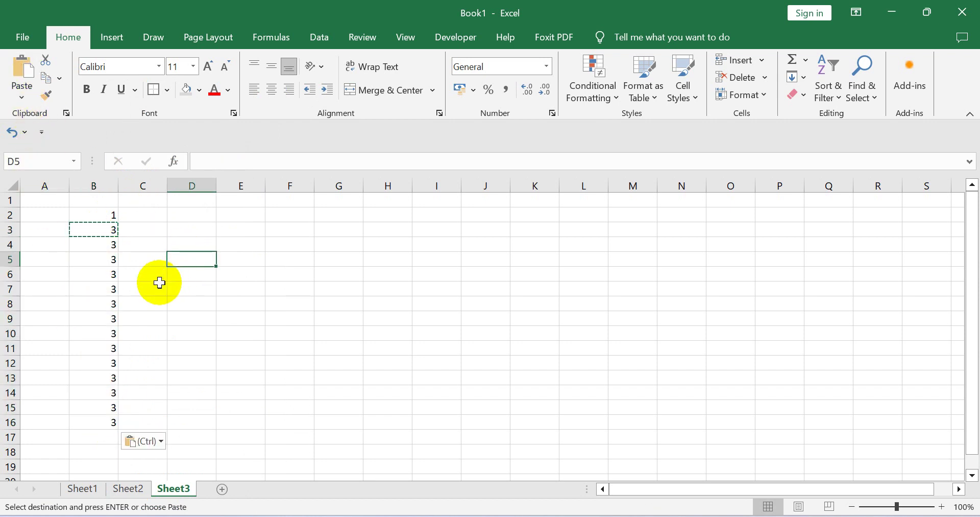
type("`")
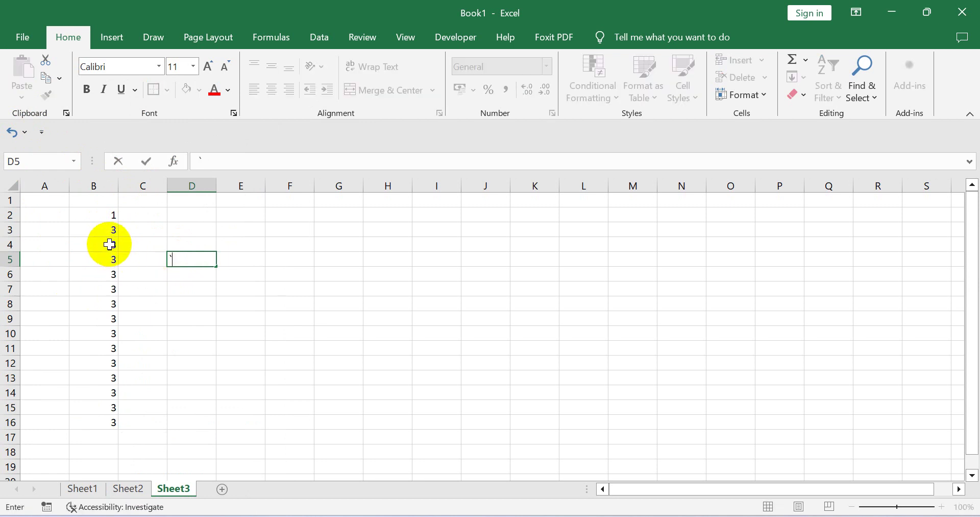
Go through the formulas from B3 down to B16 and back up, checking which cell each one refers to.
left_click(110, 244)
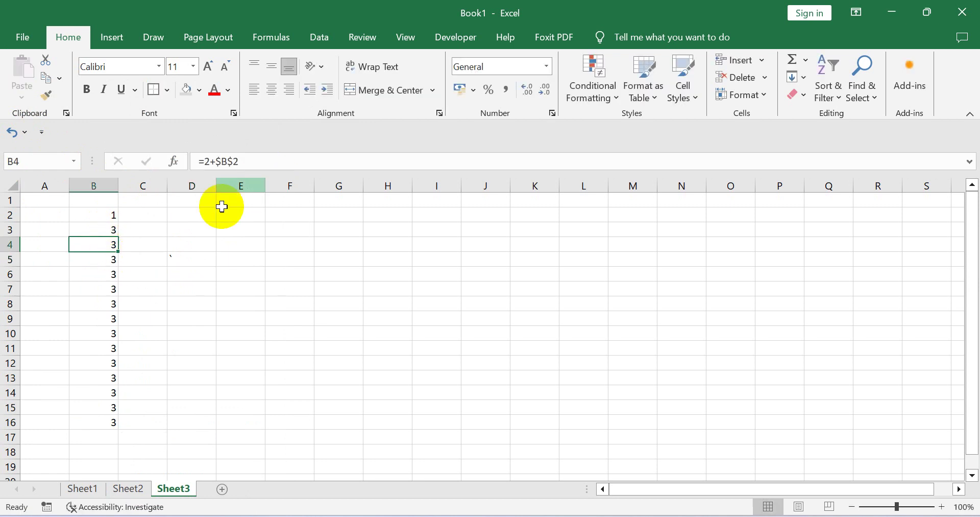
left_click(107, 229)
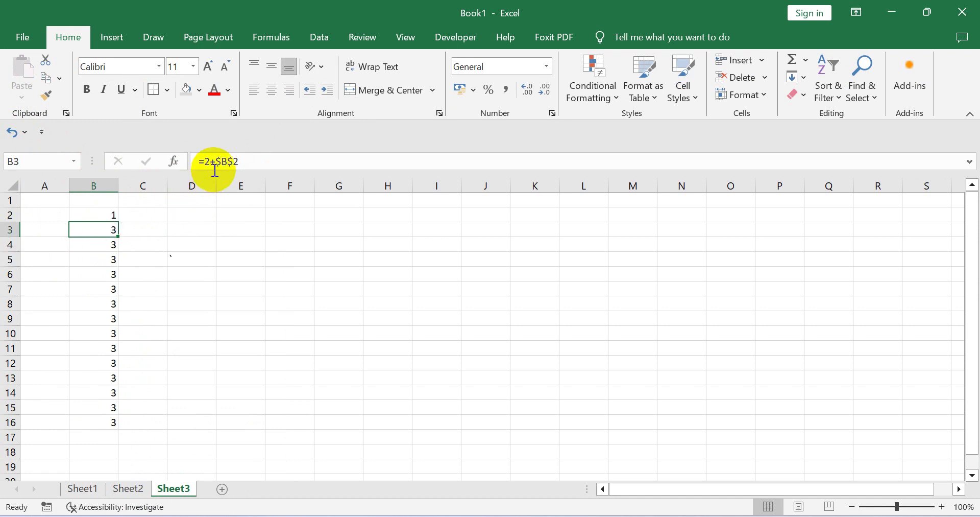
left_click(115, 244)
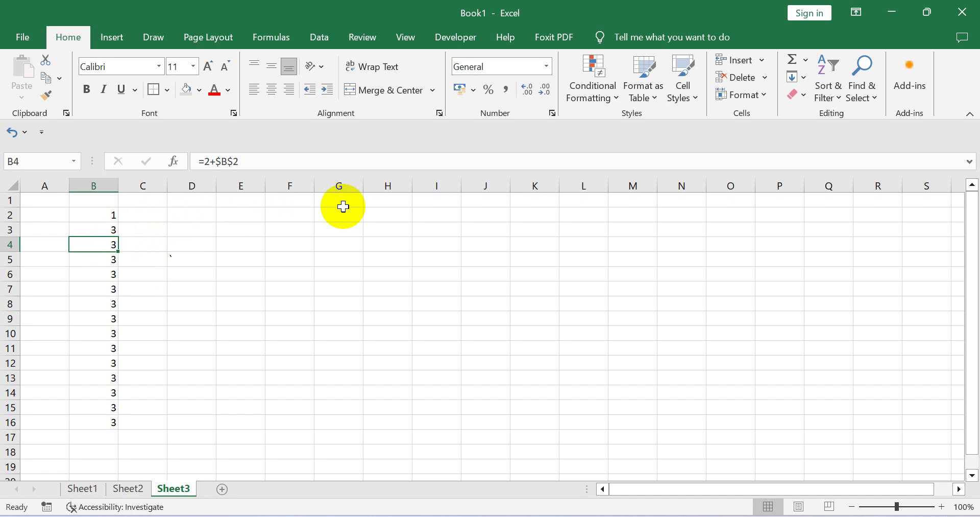
key("Down")
key("Down")
key("Down")
key("Down")
key("Down")
key("Down")
key("Down")
key("Down")
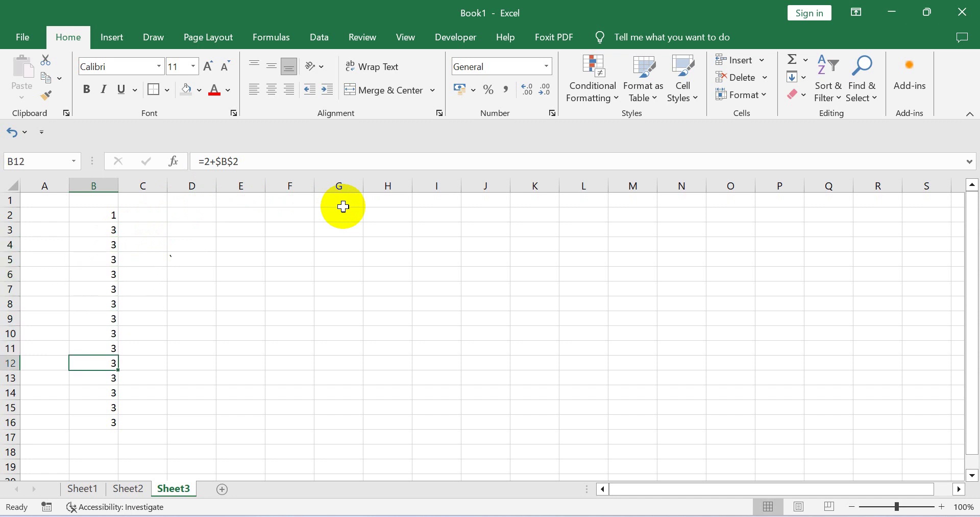
key("Down")
key("Down")
key("Down")
key("Down")
key("Up")
key("Up")
key("Up")
key("Up")
key("Up")
key("Up")
key("Up")
key("Up")
key("Up")
key("Up")
key("Up")
key("Up")
key("Up")
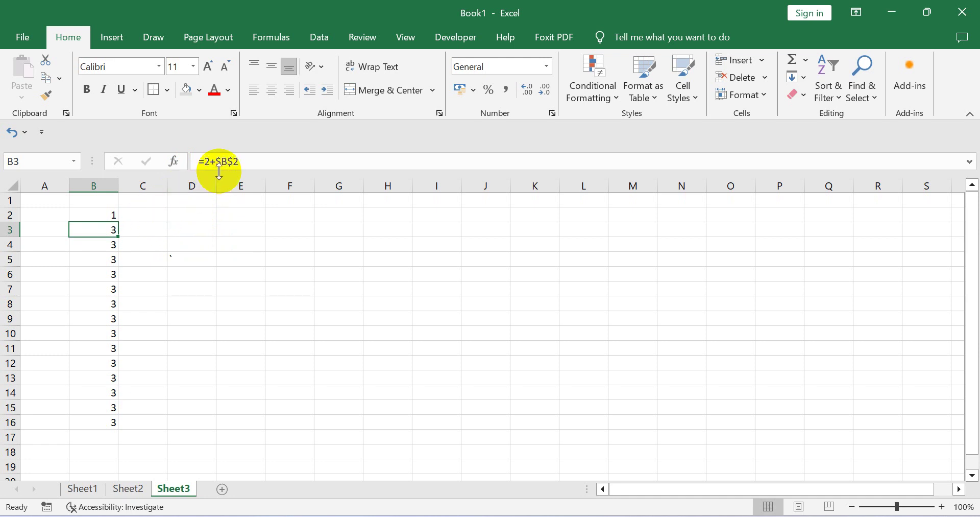
left_click(147, 215)
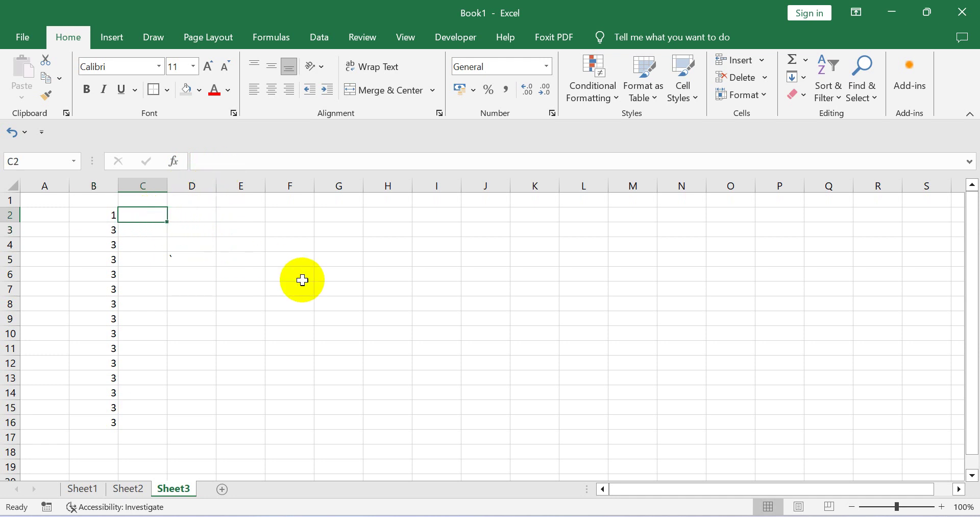
Enter the numbers 2, 3, 4, 5, 6 and 7 across row 2 in cells C2 to H2.
type("2")
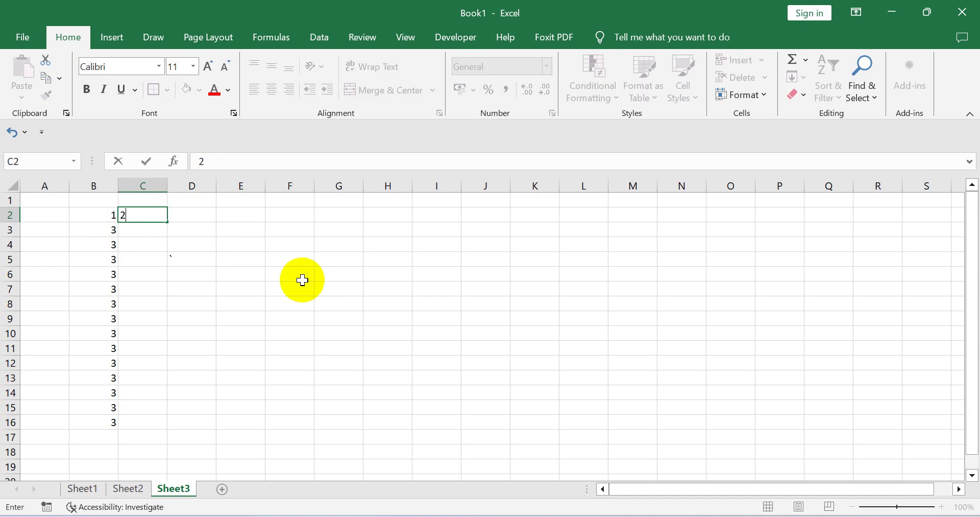
key("Tab")
type("3")
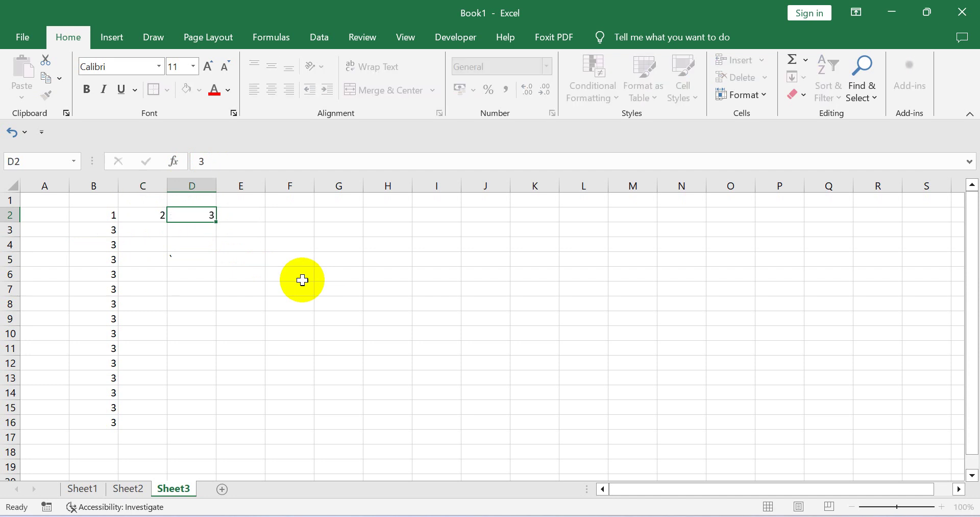
key("Tab")
type("4")
key("Tab")
type("5")
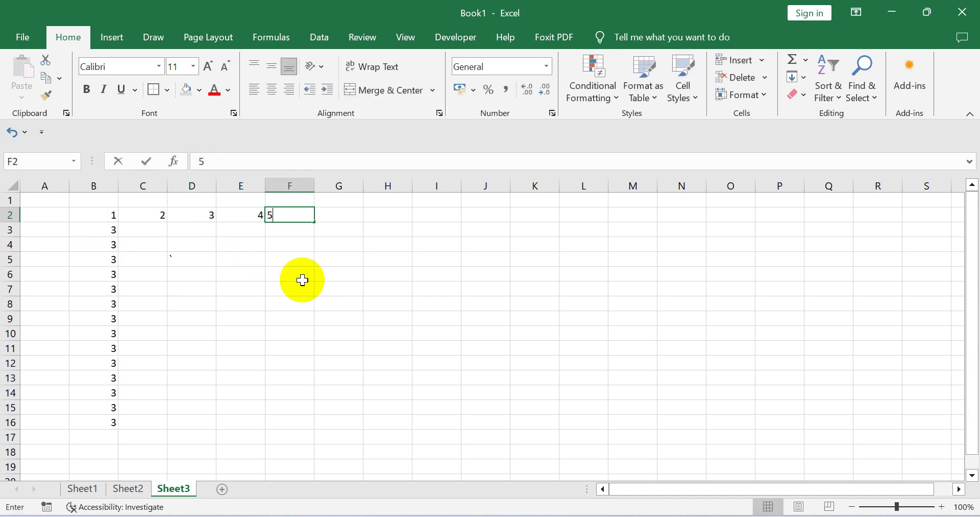
key("Tab")
type("6")
key("Tab")
type("7")
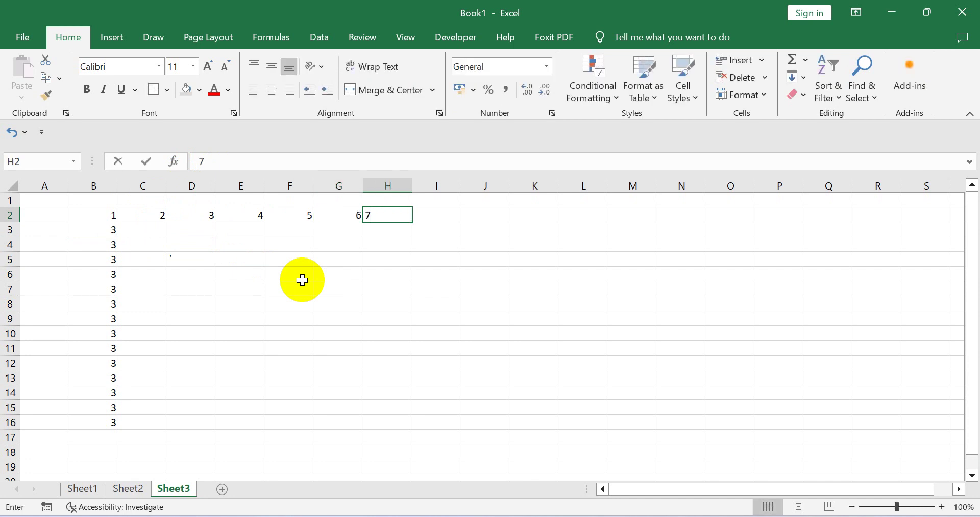
key("Tab")
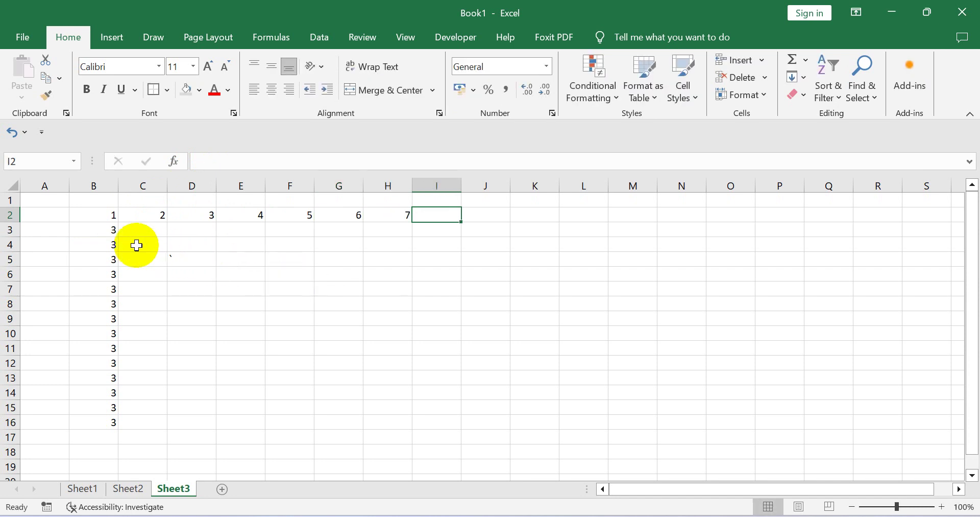
Change the reference in cell B3 to a mixed one with only the column fixed, so the formula reads =2+$B2.
left_click(108, 230)
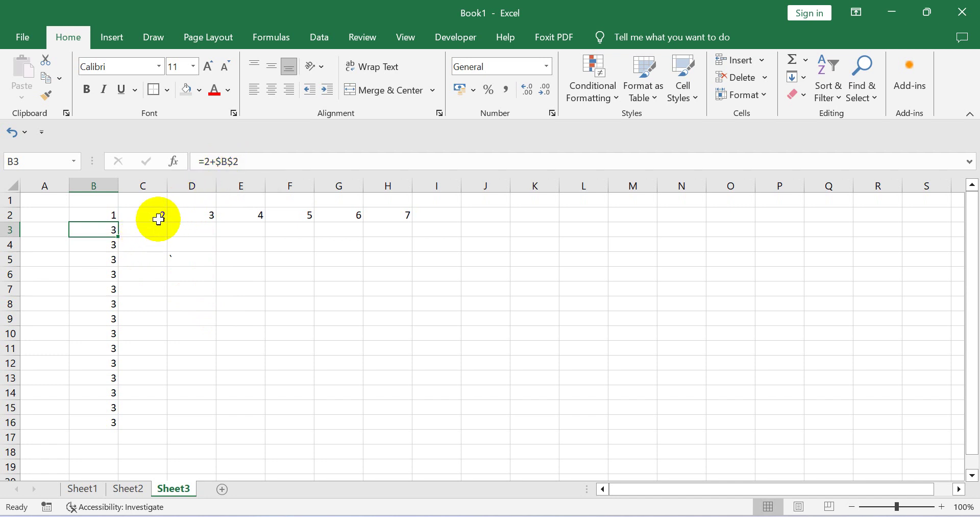
left_click(228, 162)
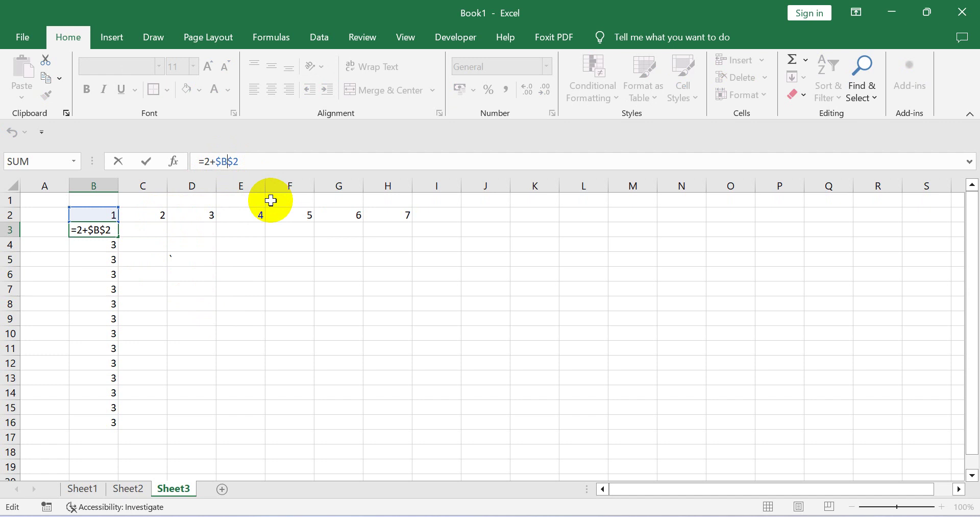
key("Delete")
key("Return")
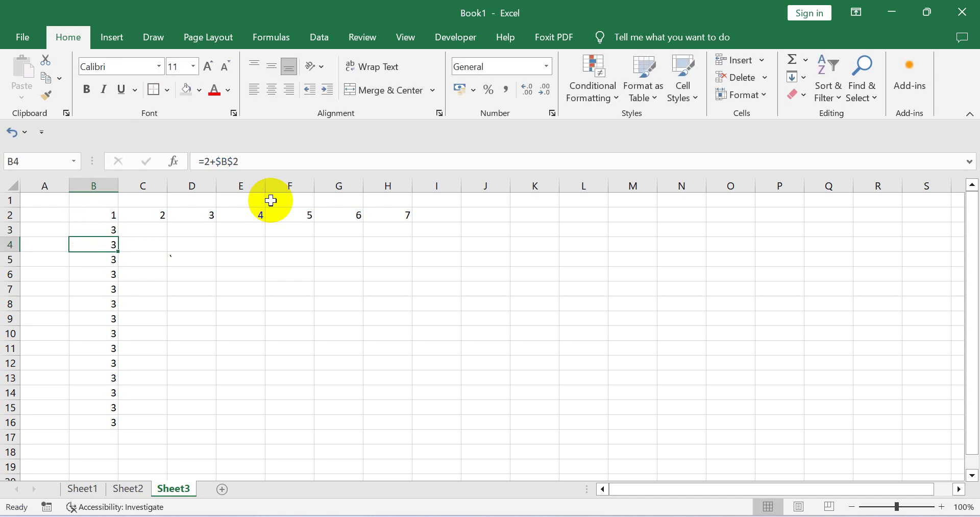
Copy the mixed-reference formula in cell B3 and paste it into the range B4:B16.
left_click(105, 230)
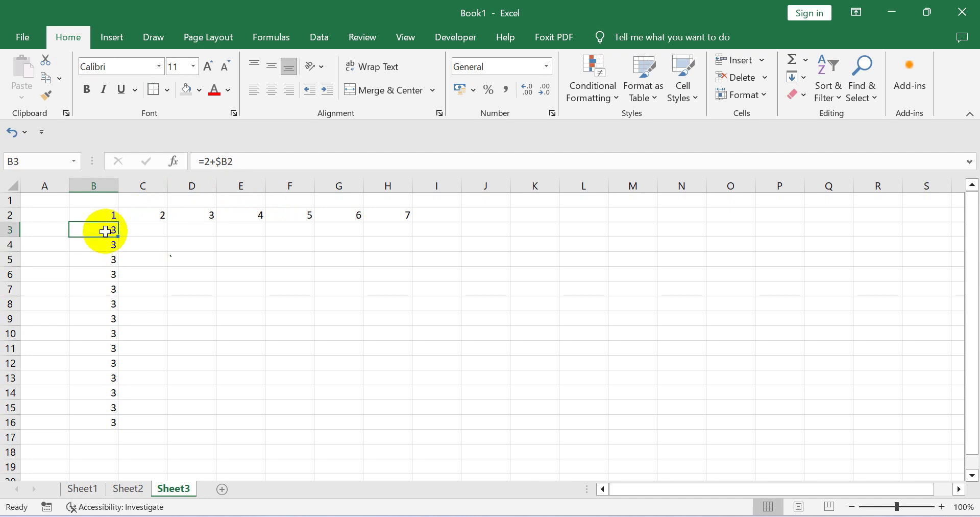
right_click(105, 232)
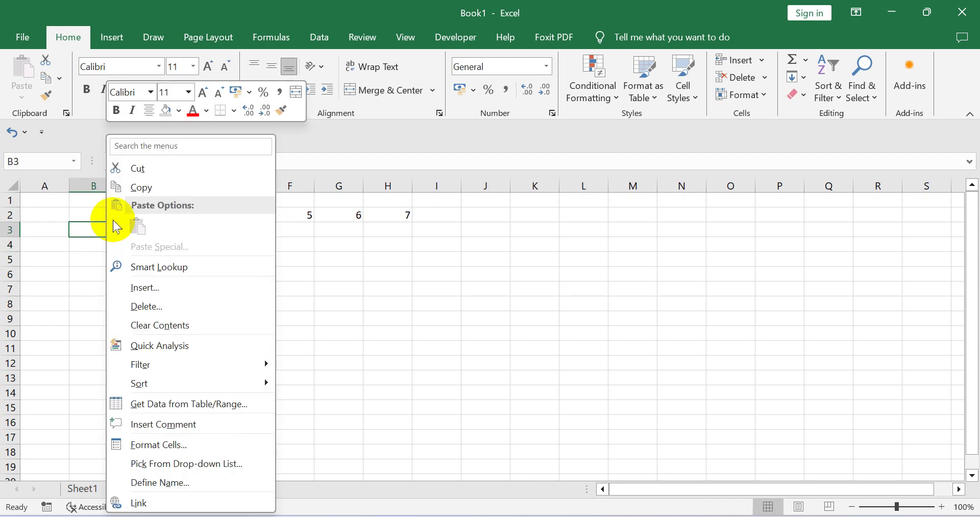
left_click(123, 188)
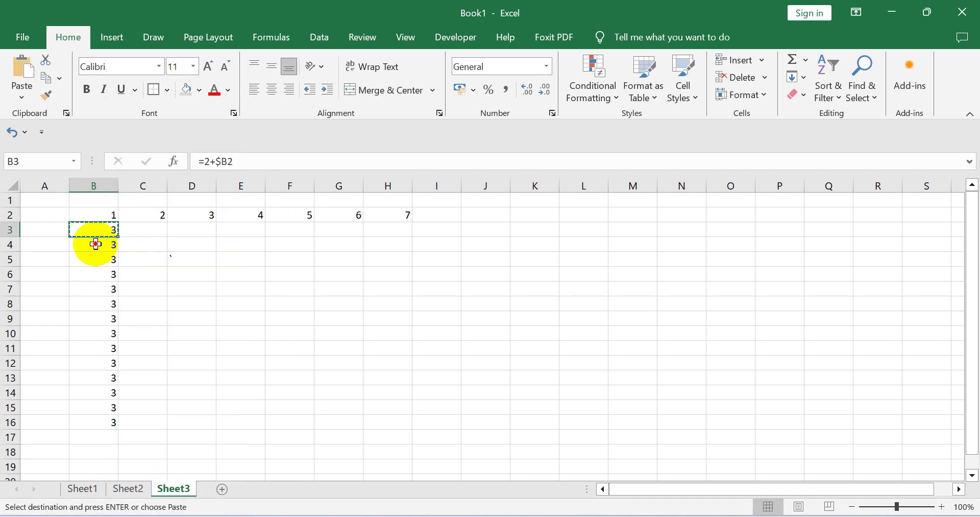
left_click_drag(95, 244, 99, 420)
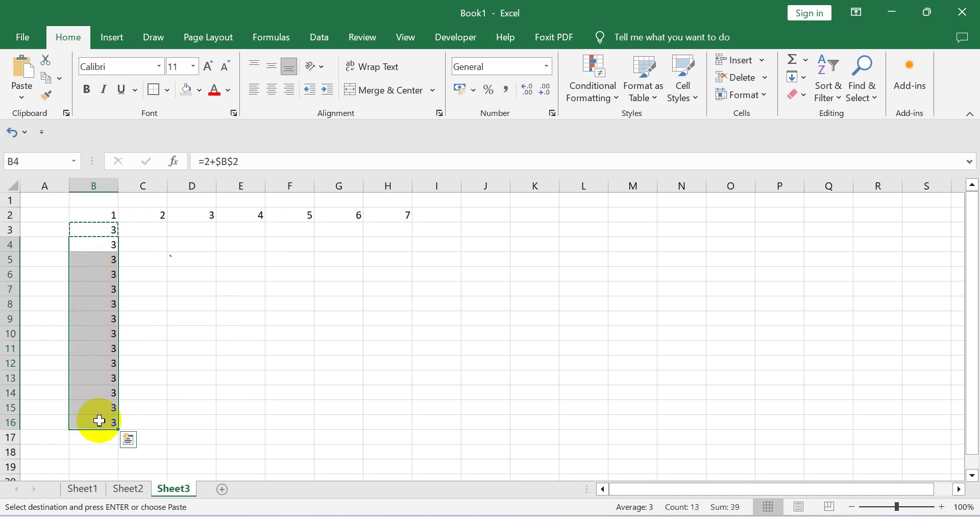
left_click(23, 74)
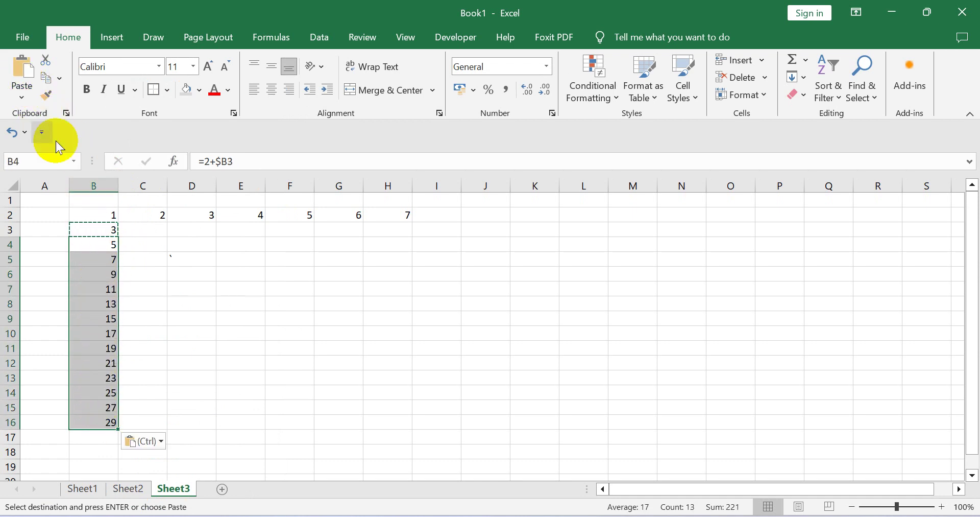
left_click(171, 273)
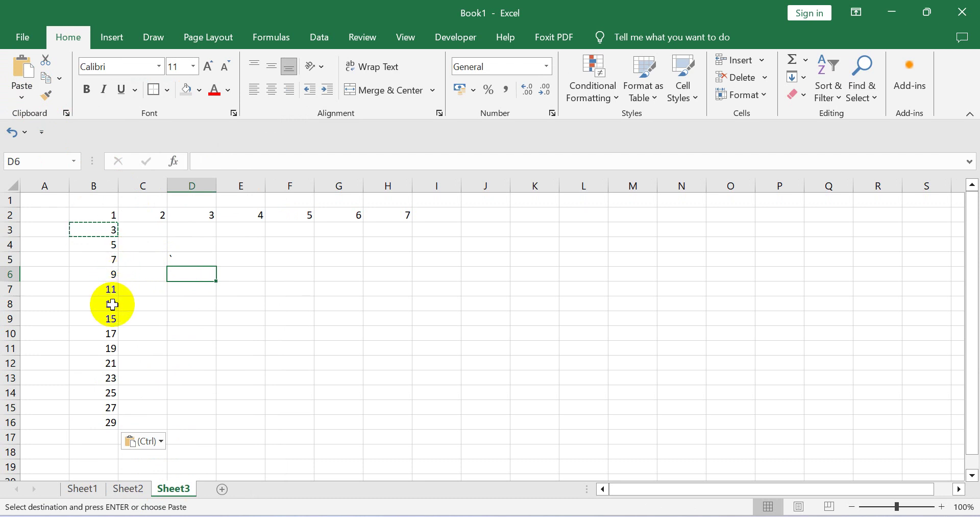
Go through the formulas in B4 to B9, checking how the row number in the column-fixed reference behaves down the column.
left_click(109, 243)
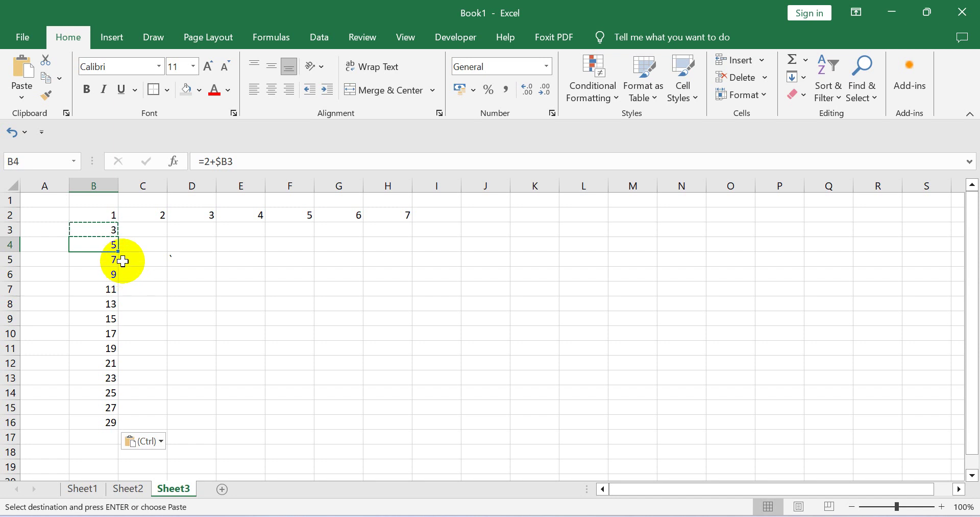
left_click(101, 263)
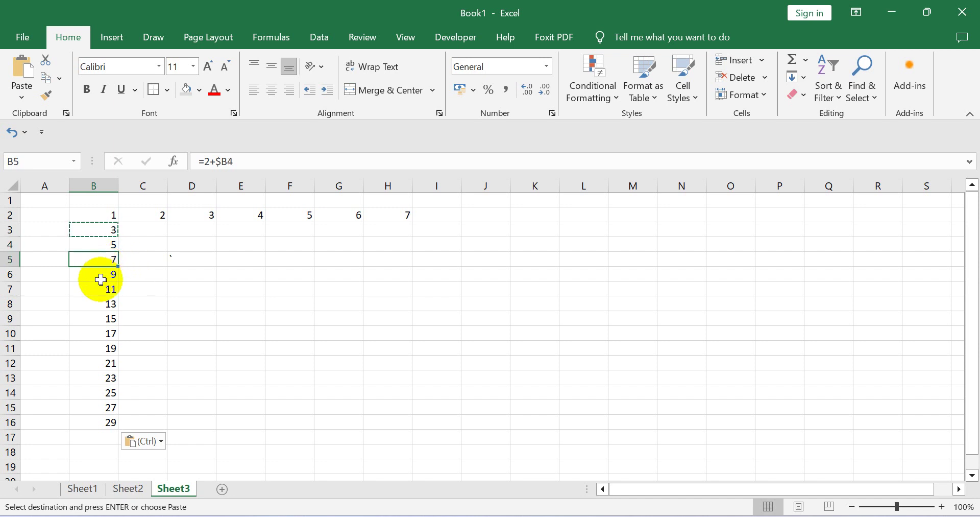
left_click(100, 289)
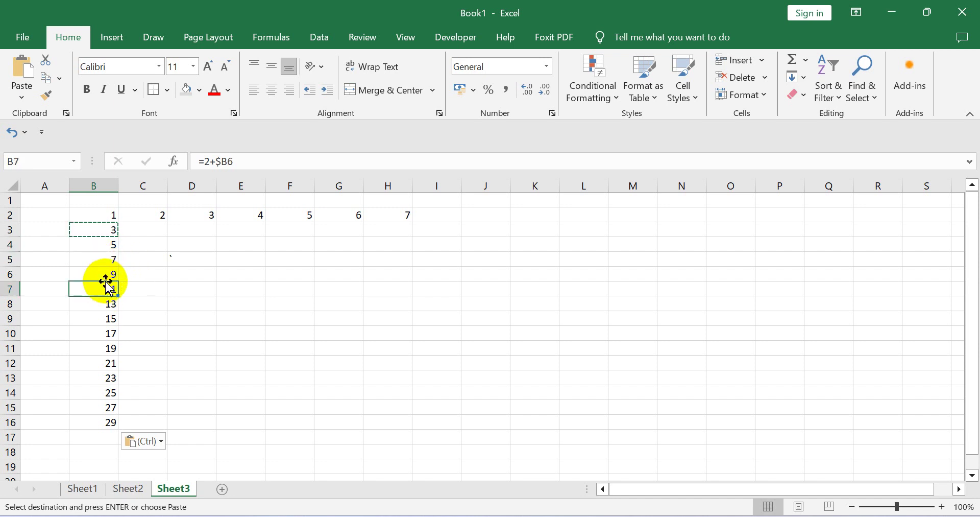
left_click(102, 275)
left_click(101, 290)
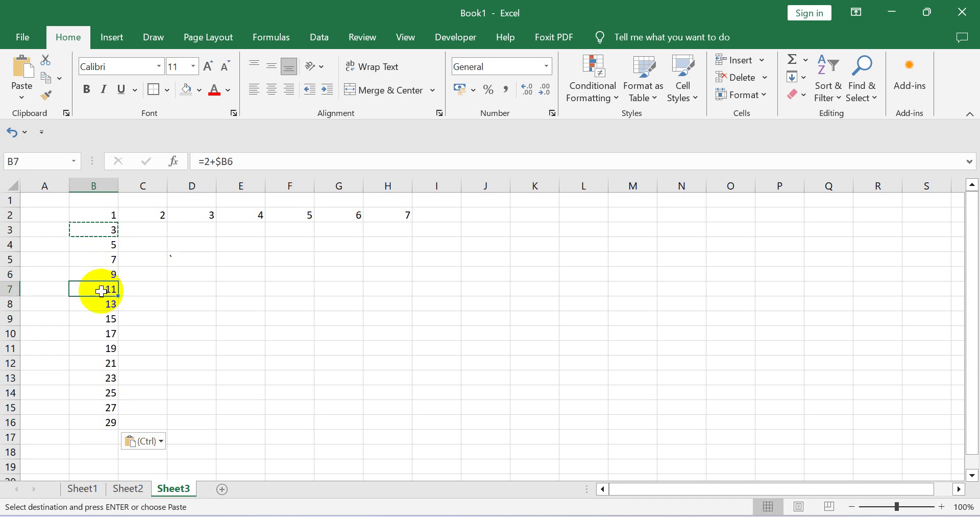
left_click(101, 305)
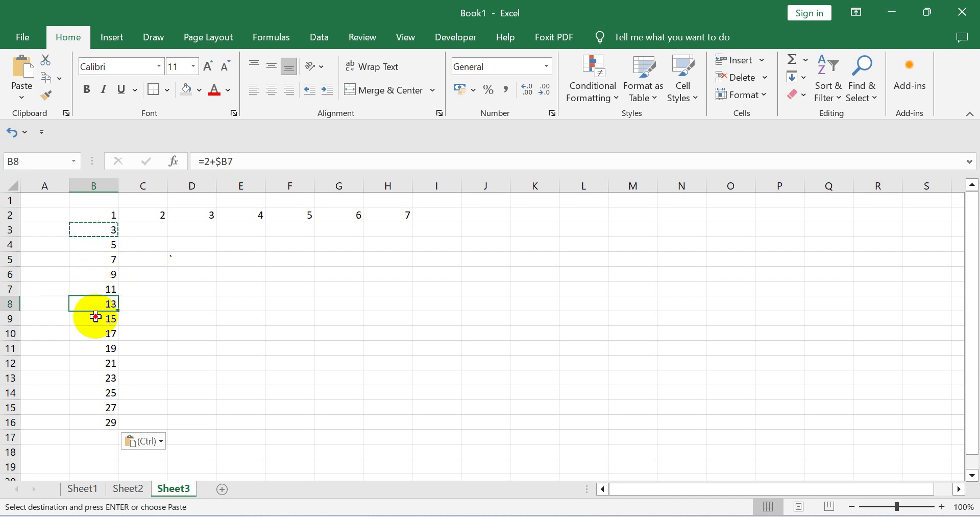
left_click(99, 316)
left_click(102, 249)
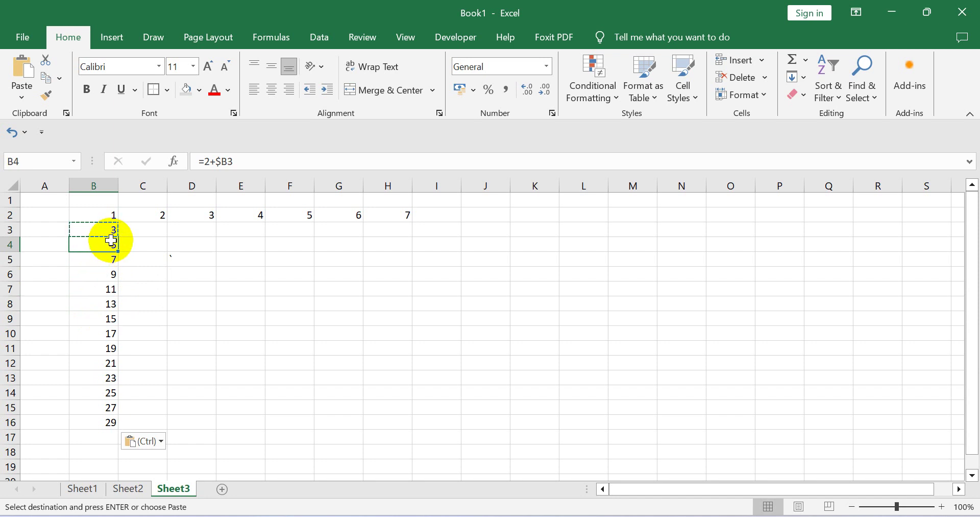
left_click(161, 279)
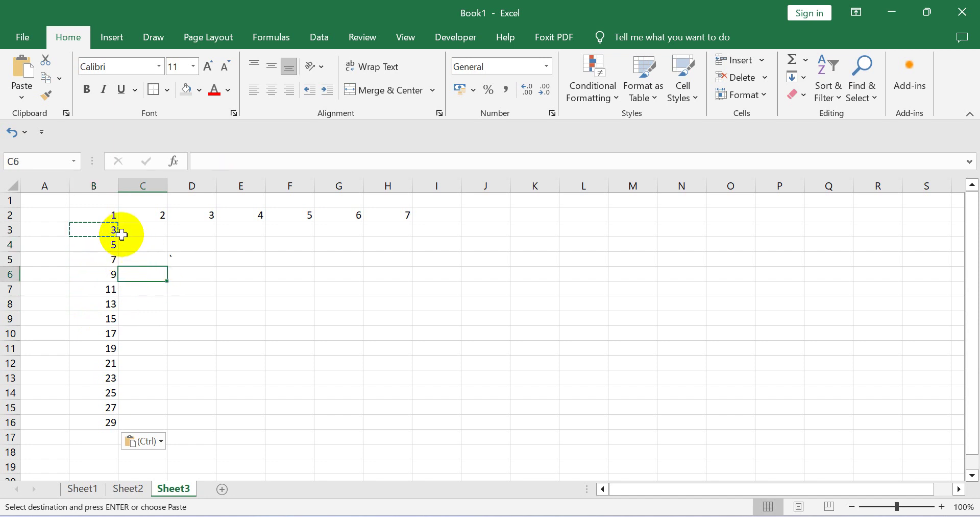
Copy the formula in cell B3 across row 3 into the range C3:H3.
right_click(107, 230)
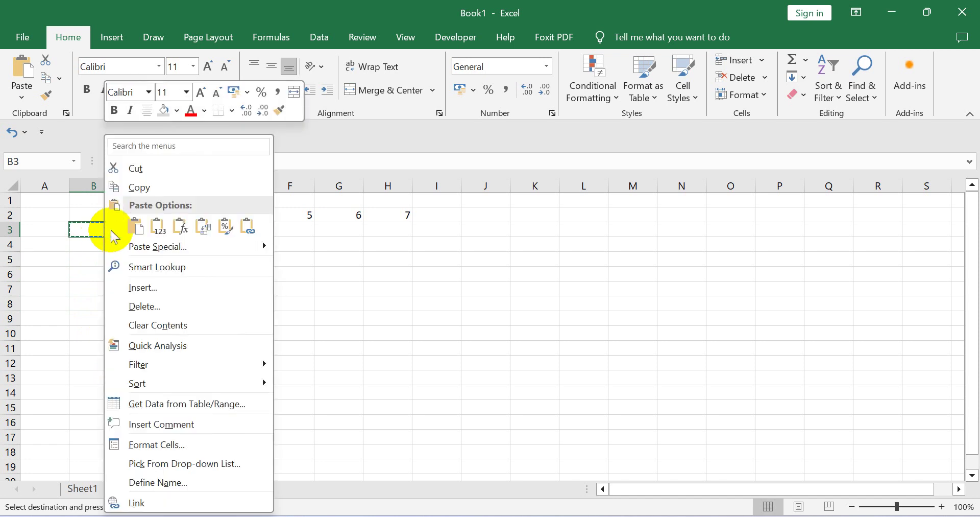
left_click(139, 187)
left_click_drag(148, 232, 383, 230)
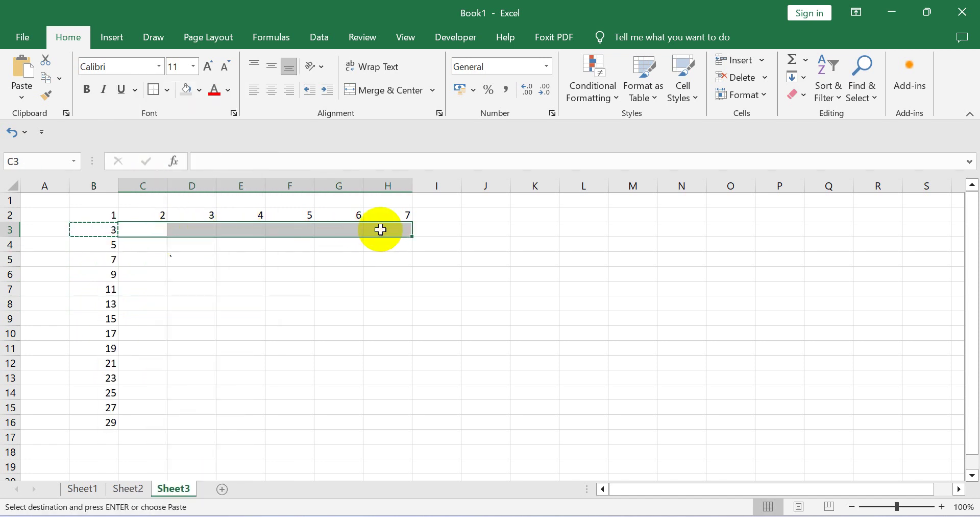
left_click(19, 69)
left_click(168, 253)
Examine the pasted formulas from C3 across to H3, checking which column each one refers to.
left_click(152, 232)
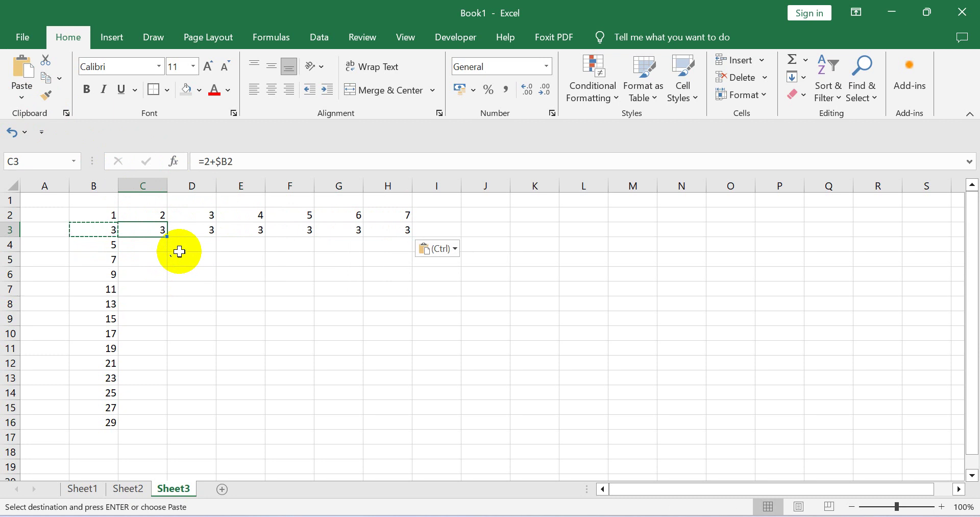
left_click(196, 229)
left_click(234, 231)
left_click(287, 232)
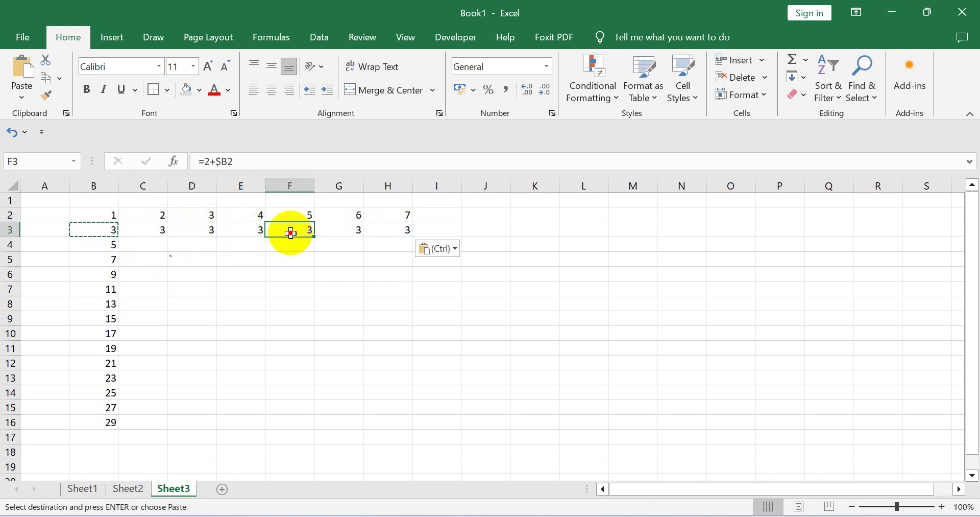
left_click(352, 234)
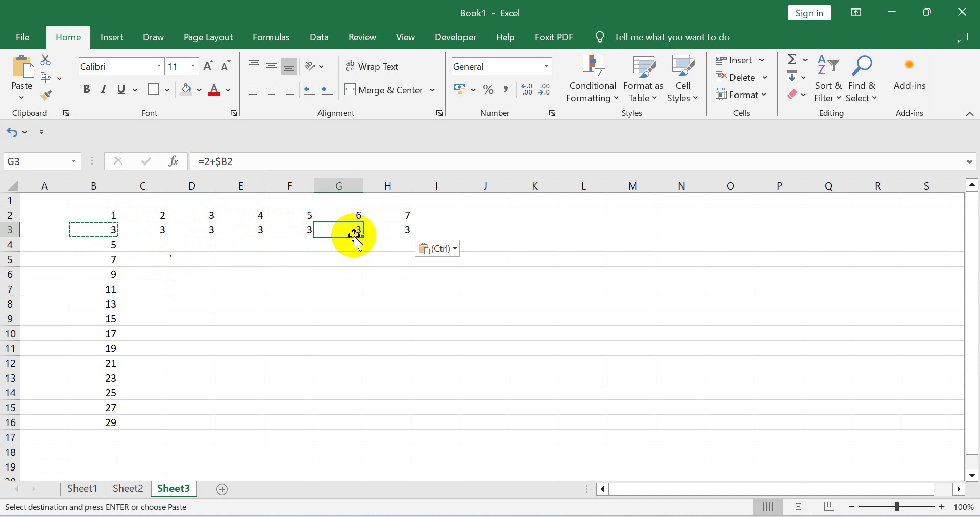
left_click(388, 231)
Compare the formula in B3 with its copies in C3 and B4, checking how the column and row of the reference behave.
left_click(95, 227)
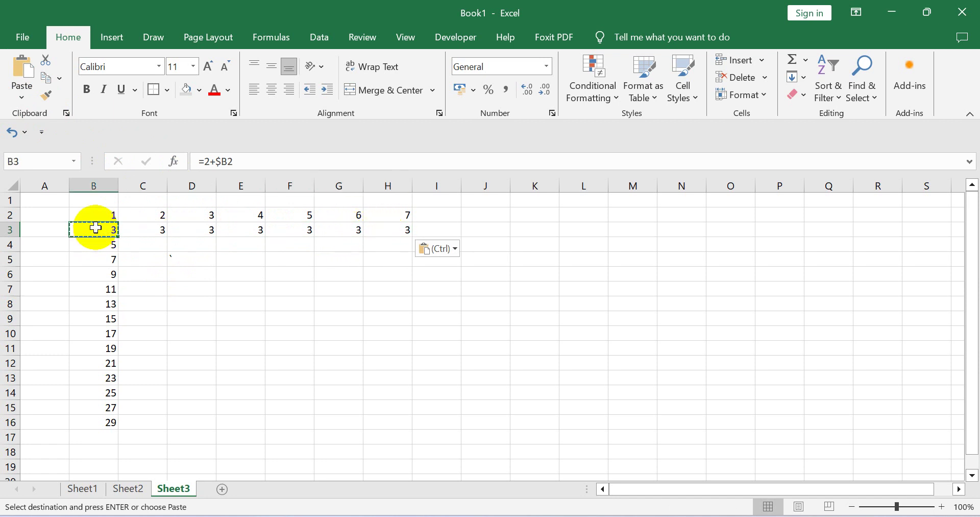
left_click(144, 229)
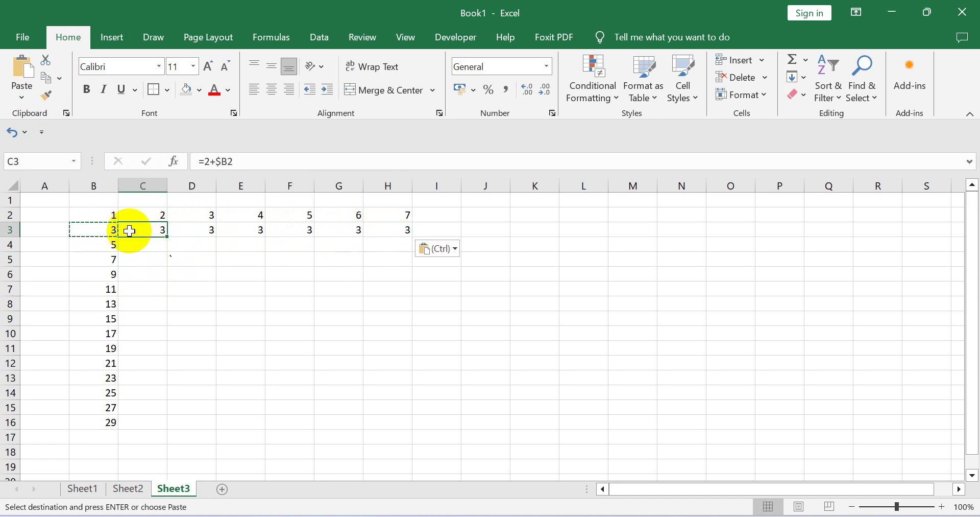
left_click(108, 230)
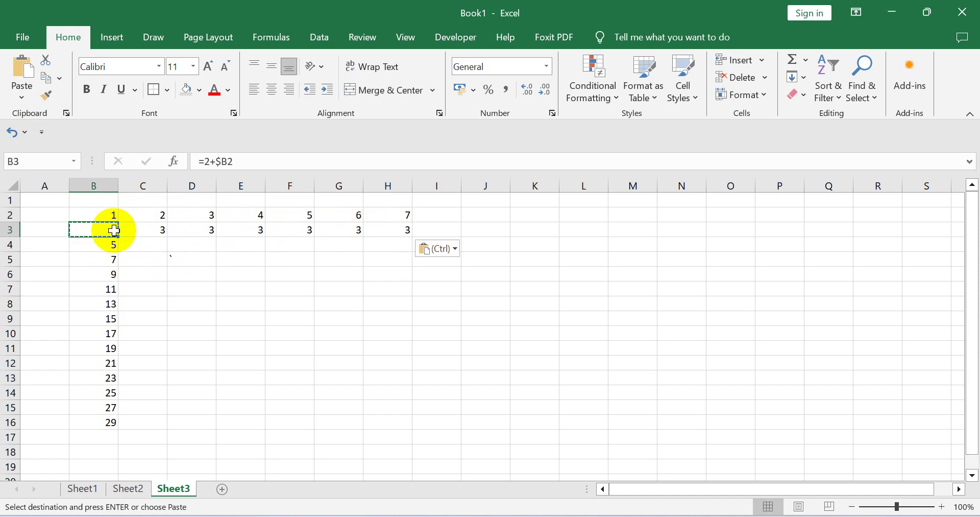
left_click(137, 231)
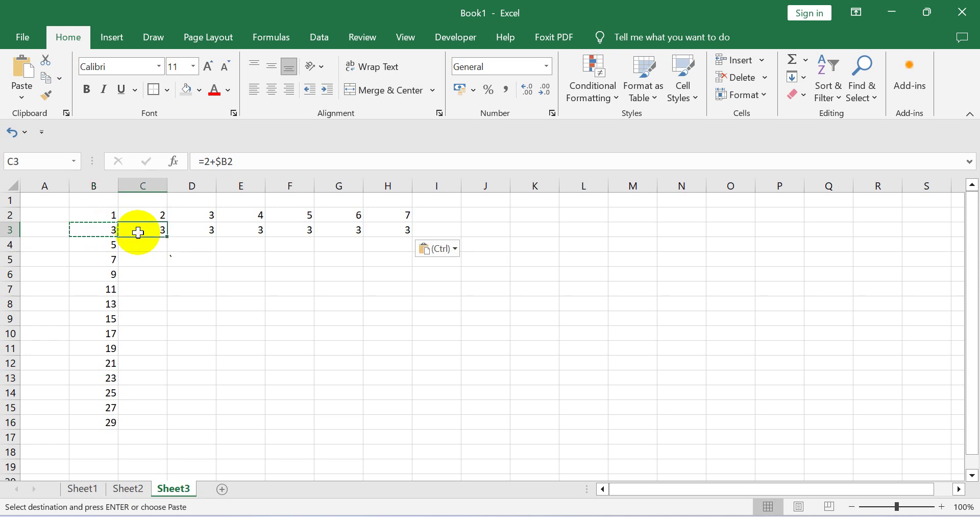
left_click(112, 245)
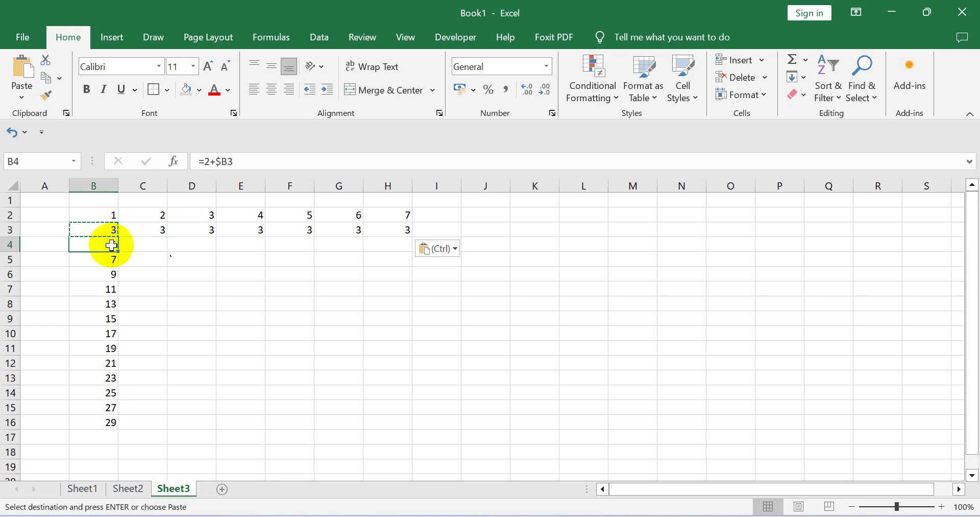
left_click(112, 229)
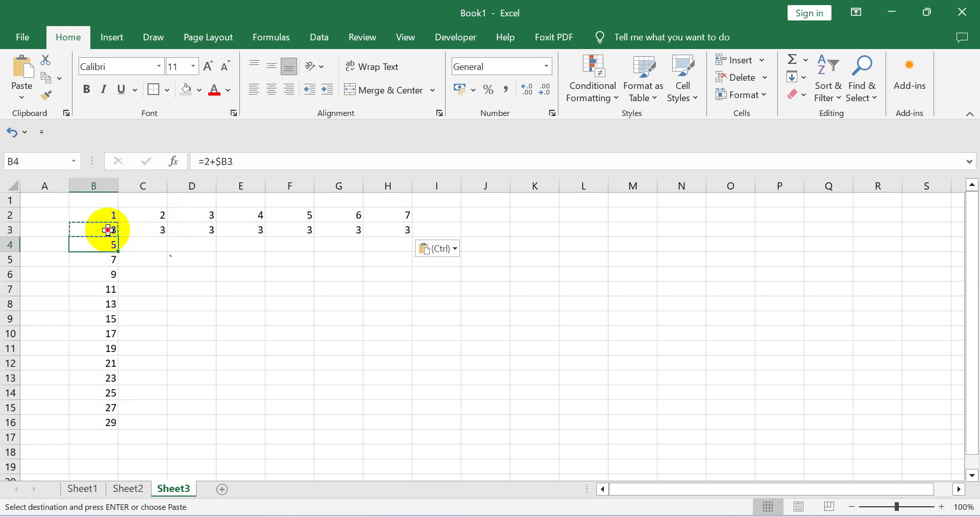
left_click(136, 231)
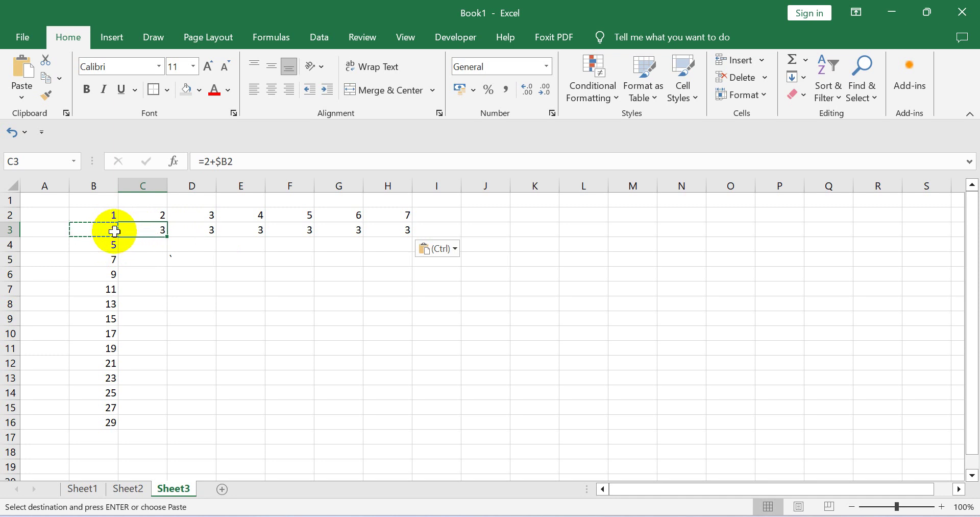
left_click(112, 231)
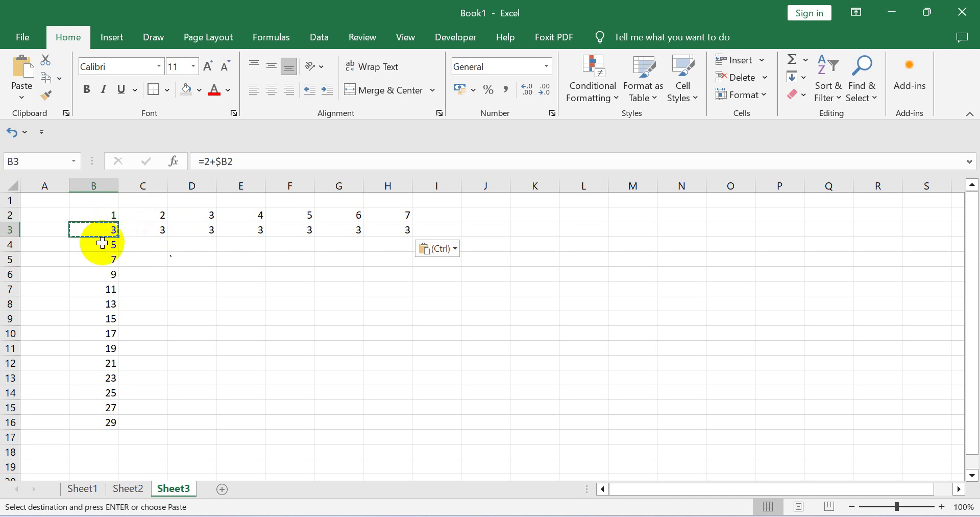
left_click(145, 230)
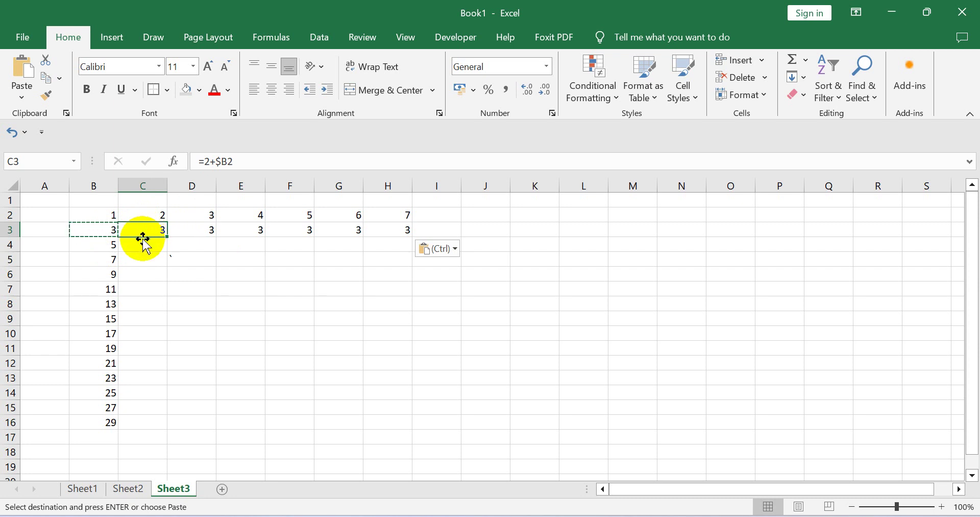
Examine the copied formulas in C3 to F3, checking whether the column in the reference stays fixed across row 3.
left_click(195, 233)
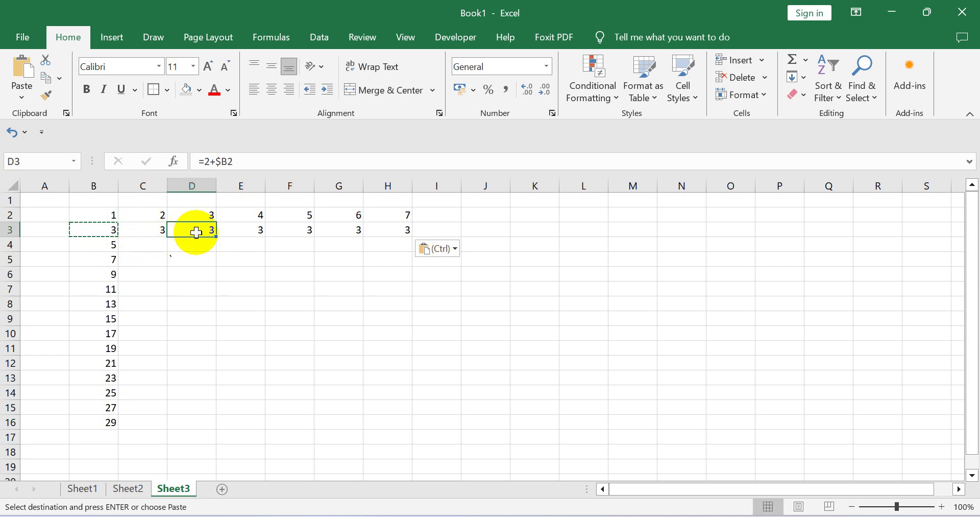
left_click(230, 231)
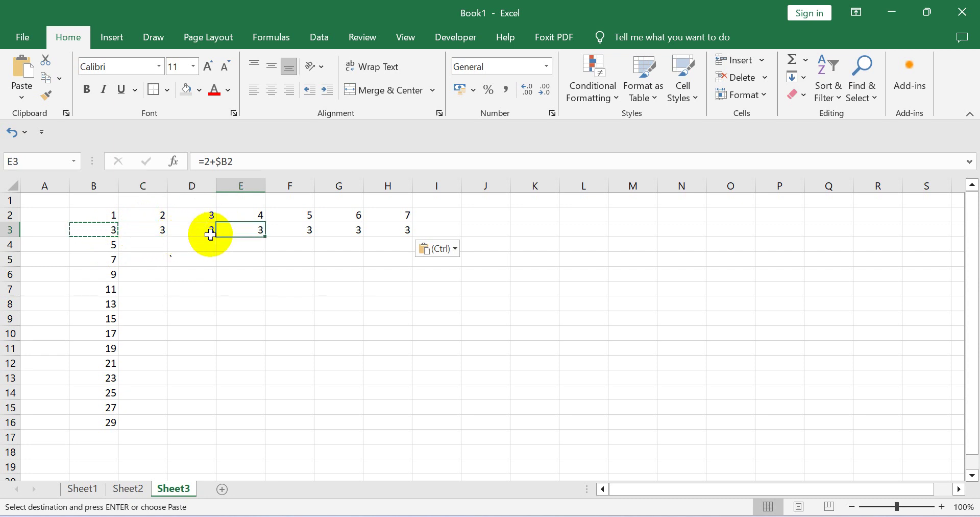
left_click(161, 233)
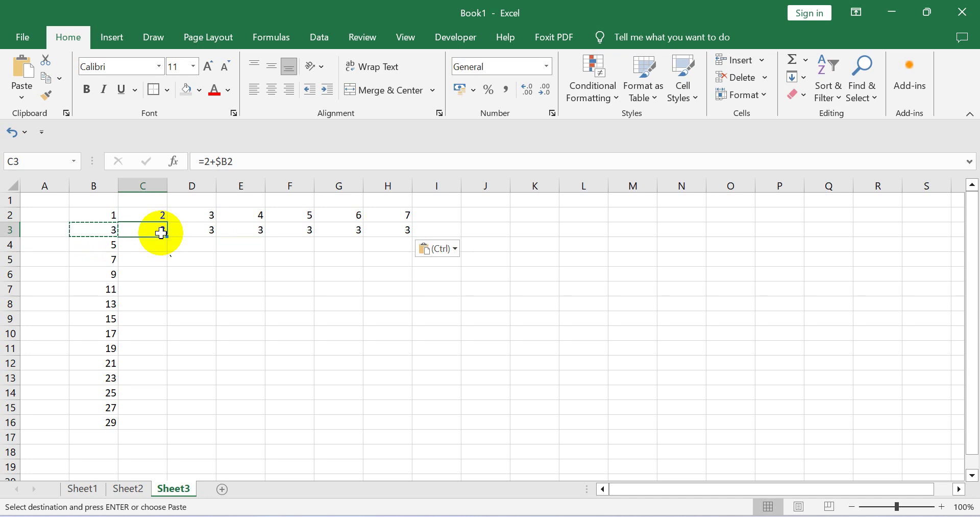
left_click(196, 232)
left_click(233, 231)
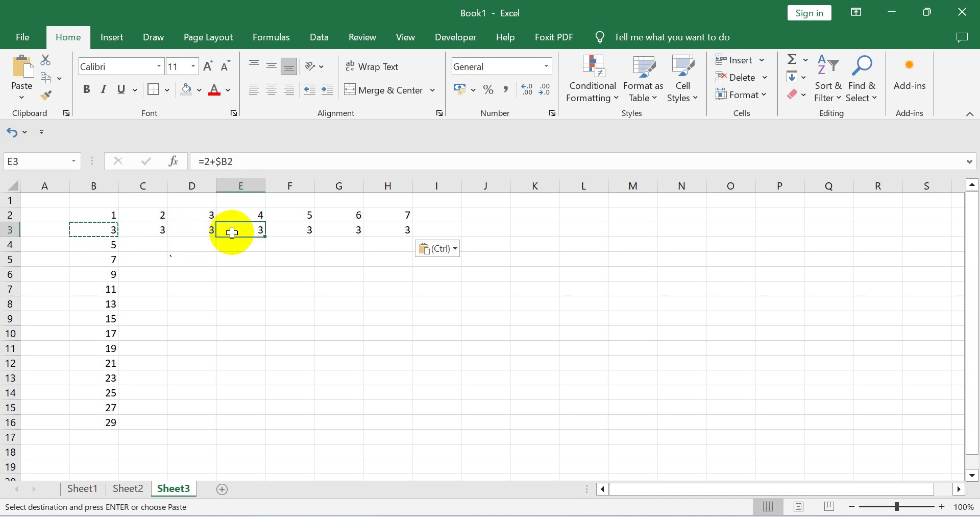
left_click(282, 233)
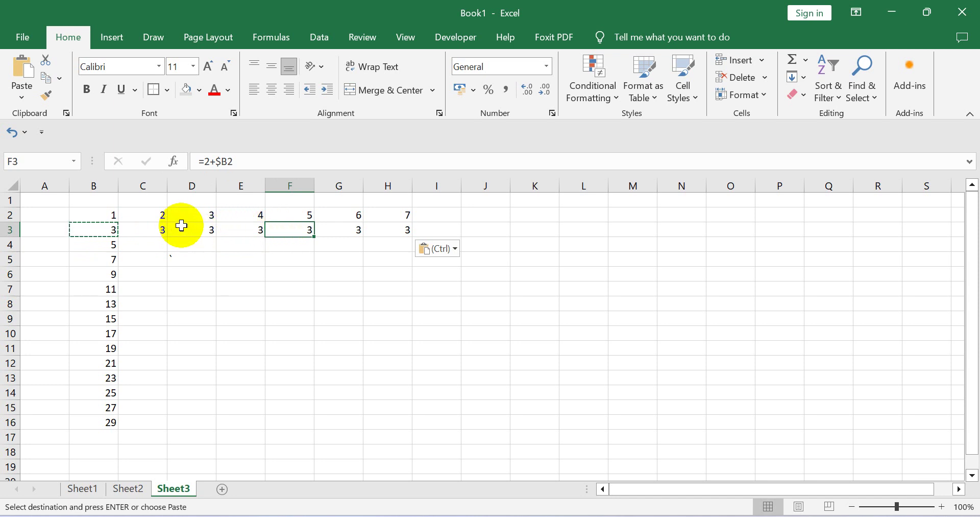
left_click(150, 227)
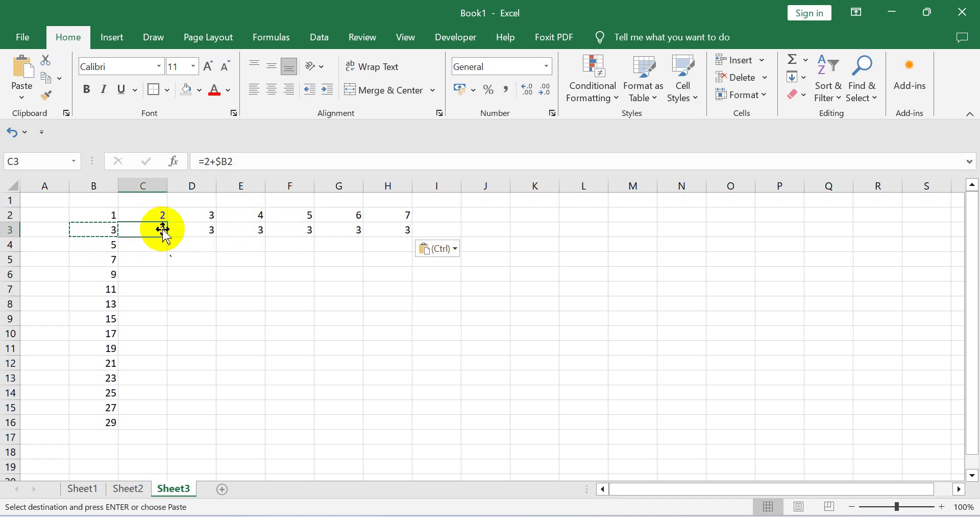
left_click(189, 230)
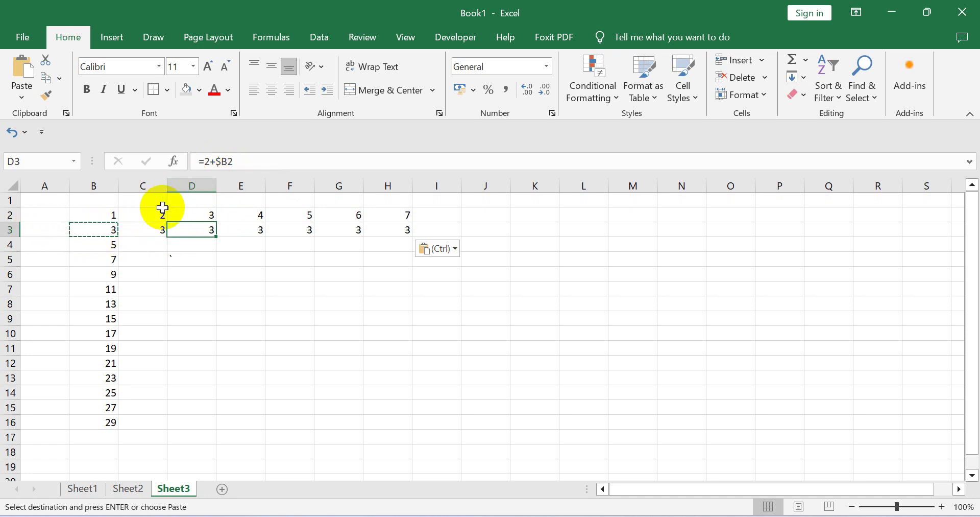
left_click(148, 229)
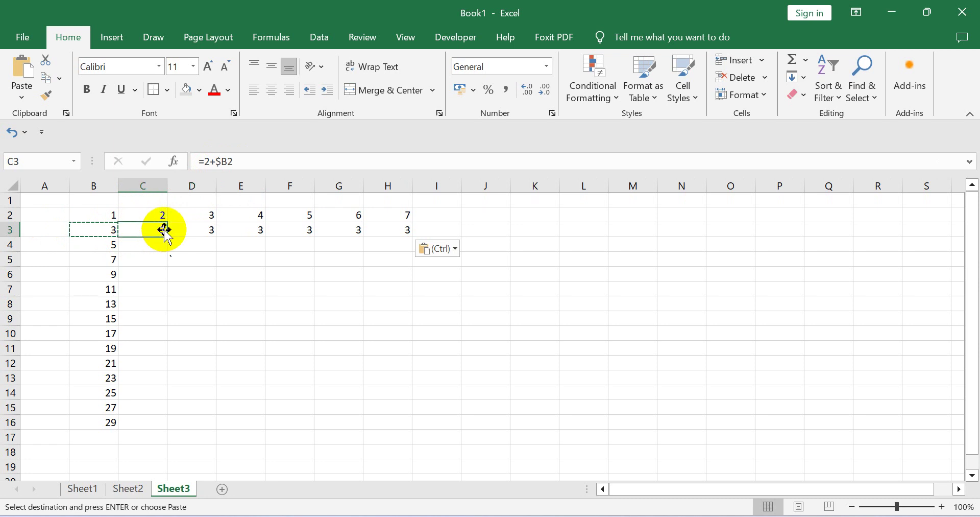
left_click(184, 229)
left_click(230, 228)
Copy the formula in cell B3 into the range C4:H4.
left_click(109, 229)
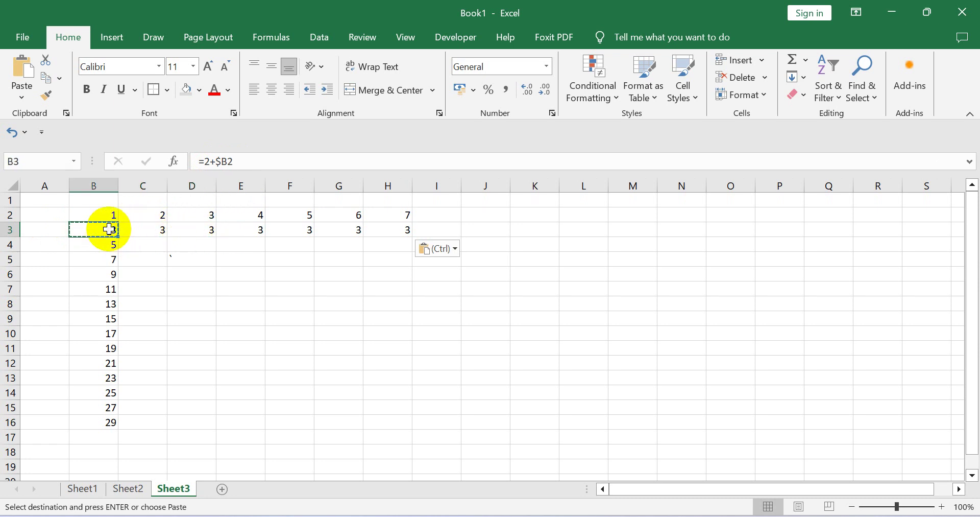
right_click(103, 229)
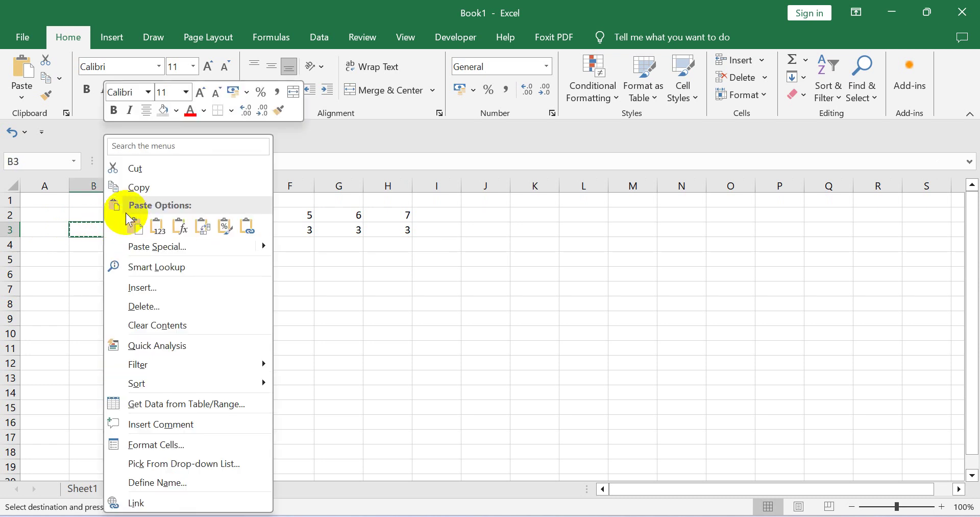
left_click(133, 188)
left_click_drag(153, 245, 384, 247)
right_click(160, 244)
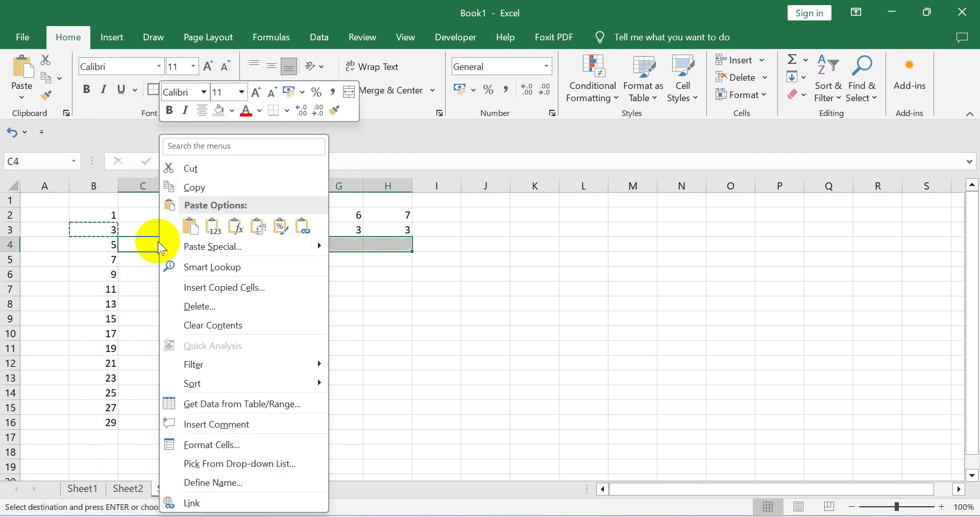
left_click(22, 71)
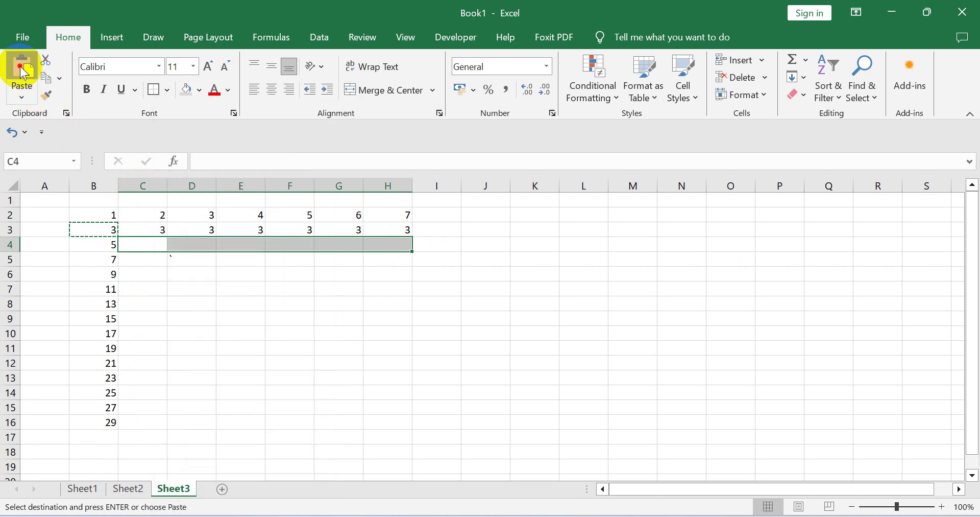
left_click(174, 289)
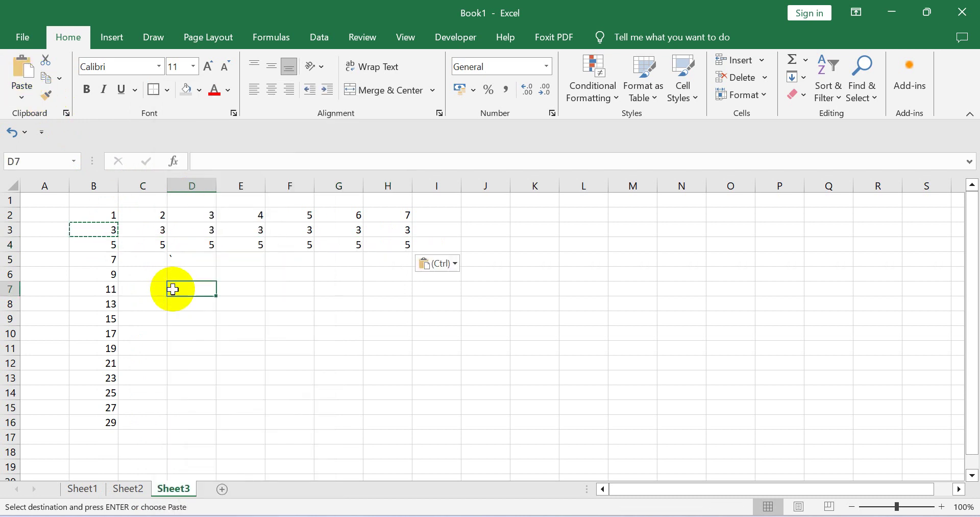
Go through the pasted formulas from C4 across to H4, checking which cell each one refers to.
left_click(157, 249)
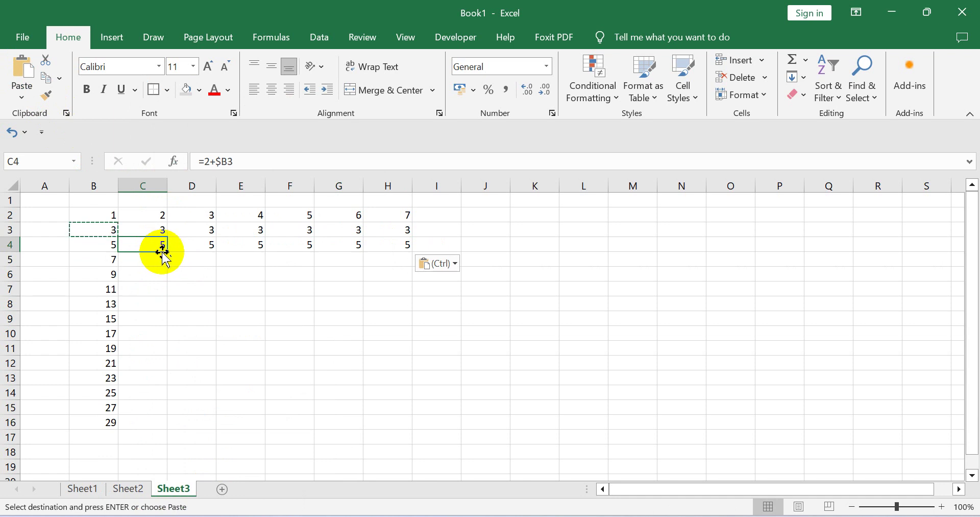
left_click(190, 248)
left_click(232, 247)
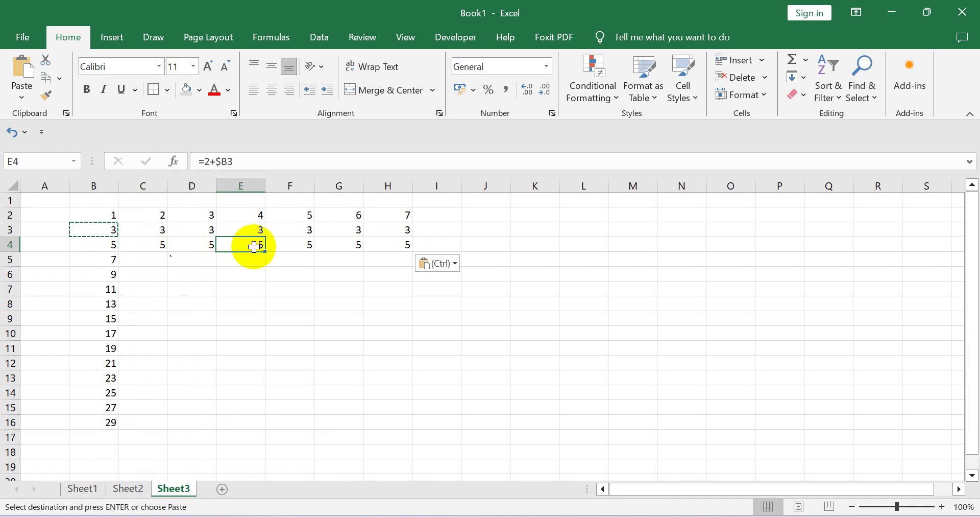
left_click(291, 246)
left_click(337, 250)
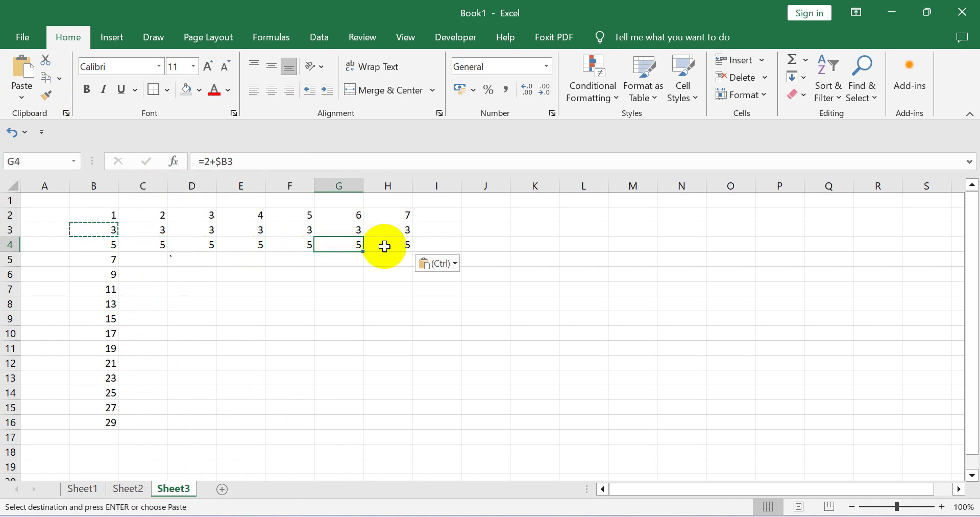
left_click(385, 246)
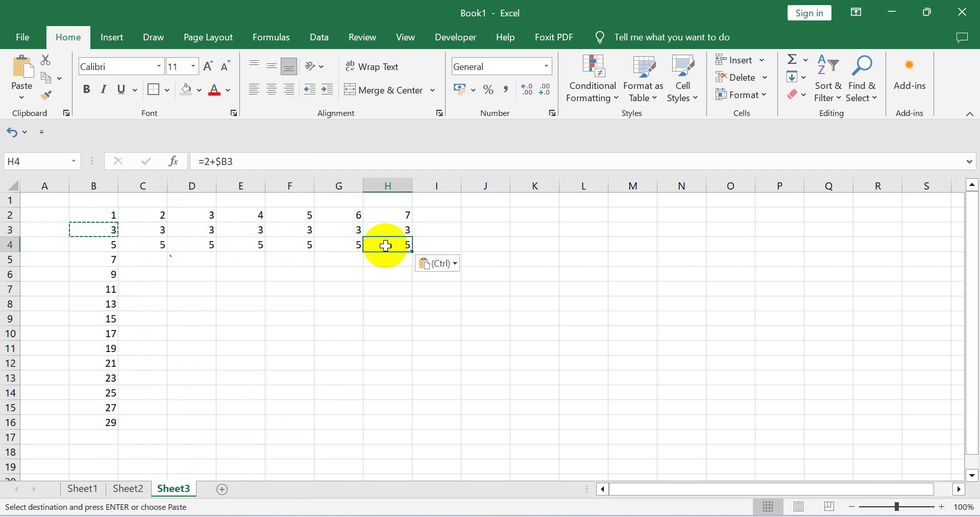
Check the row number in the formulas of B5 to B7, and compare the formula in C3 with the one in C4.
left_click(107, 259)
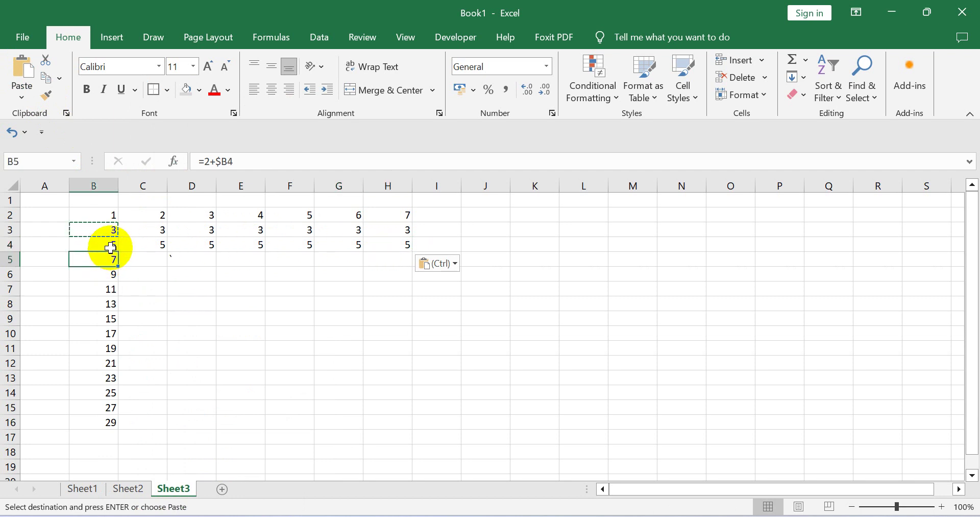
left_click(106, 276)
left_click(106, 288)
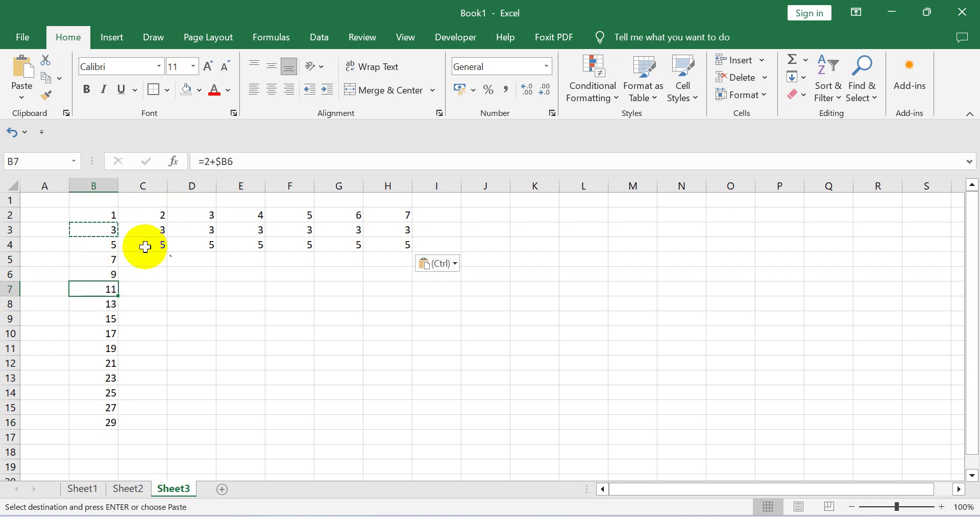
left_click(148, 231)
left_click(148, 242)
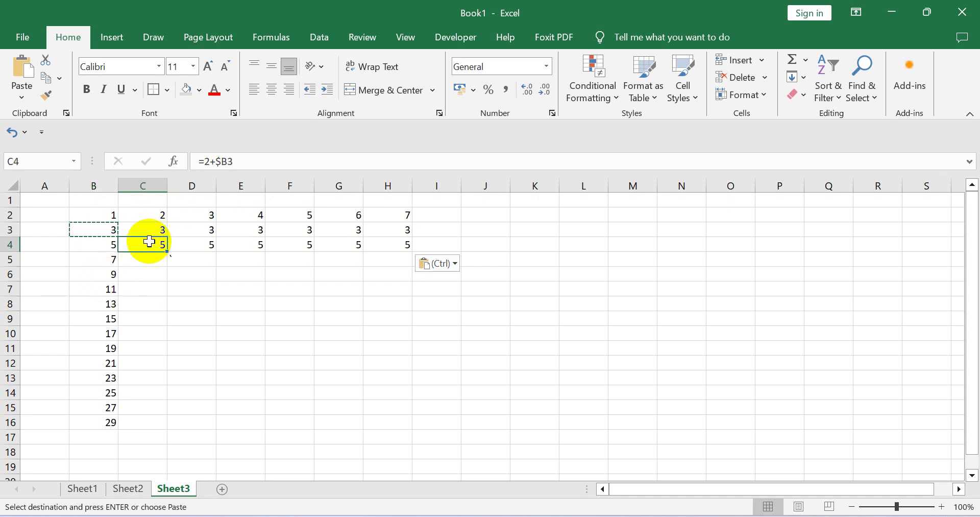
left_click(156, 230)
left_click(149, 242)
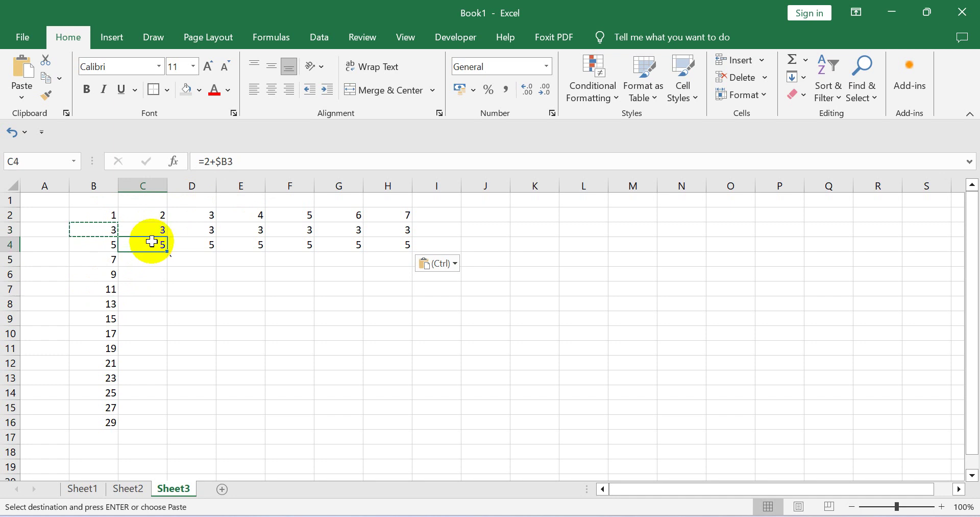
left_click(152, 229)
left_click(153, 244)
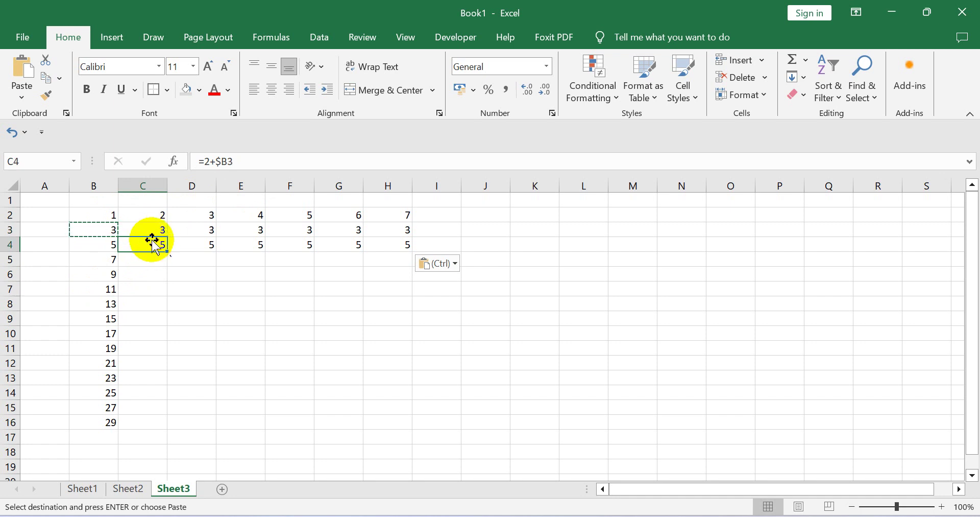
left_click(152, 231)
left_click(152, 245)
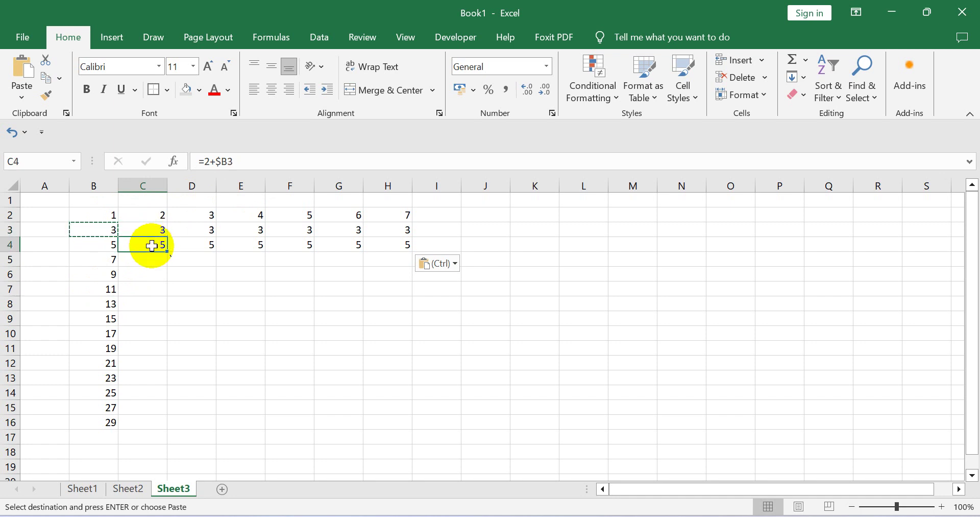
left_click(151, 230)
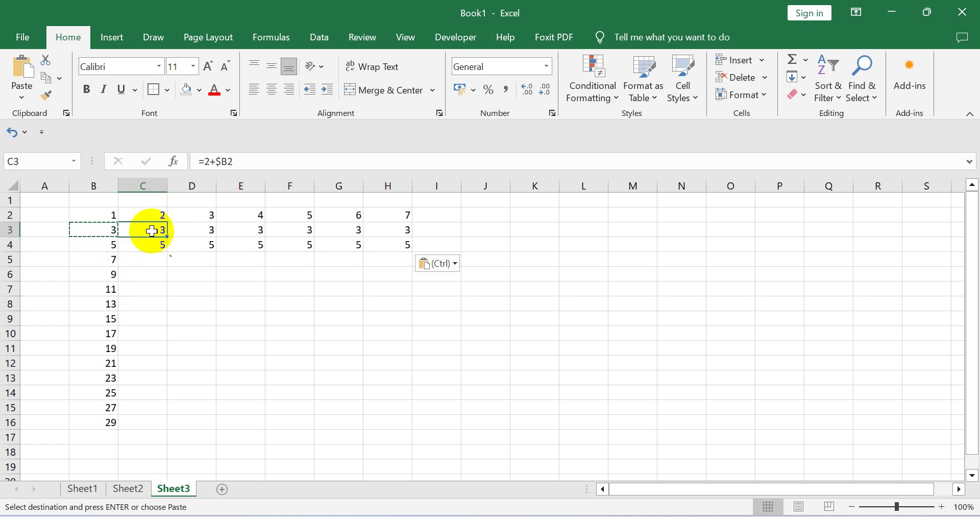
left_click(148, 242)
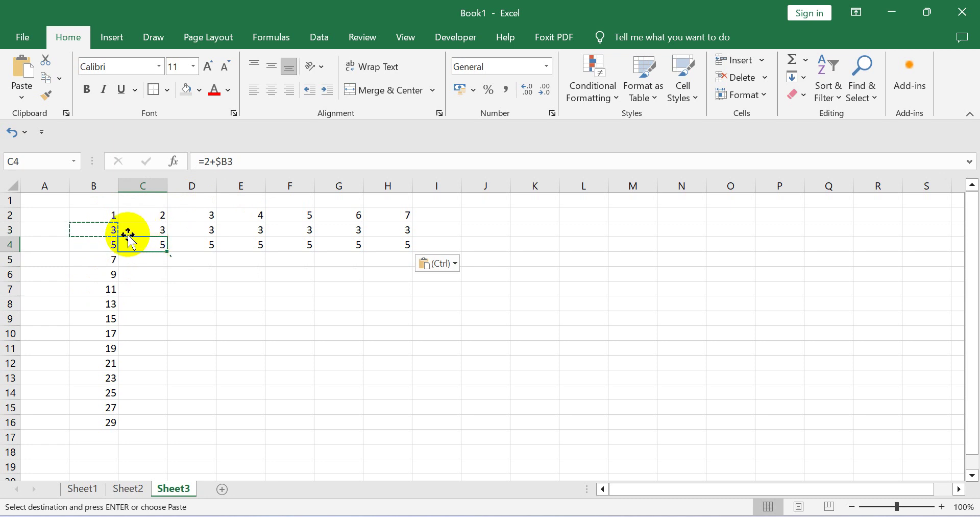
Change the formula in cell B3 to the row-fixed mixed reference =2+B$2.
left_click(112, 228)
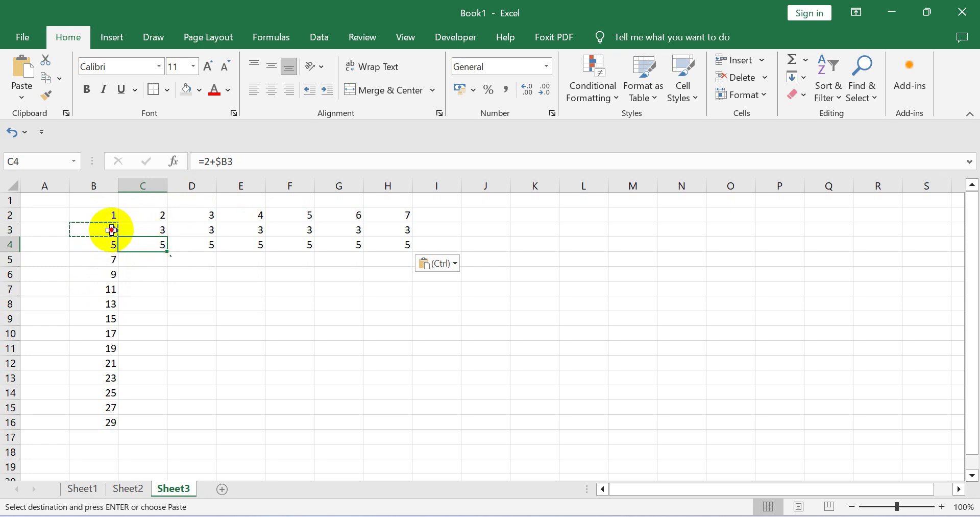
left_click(222, 162)
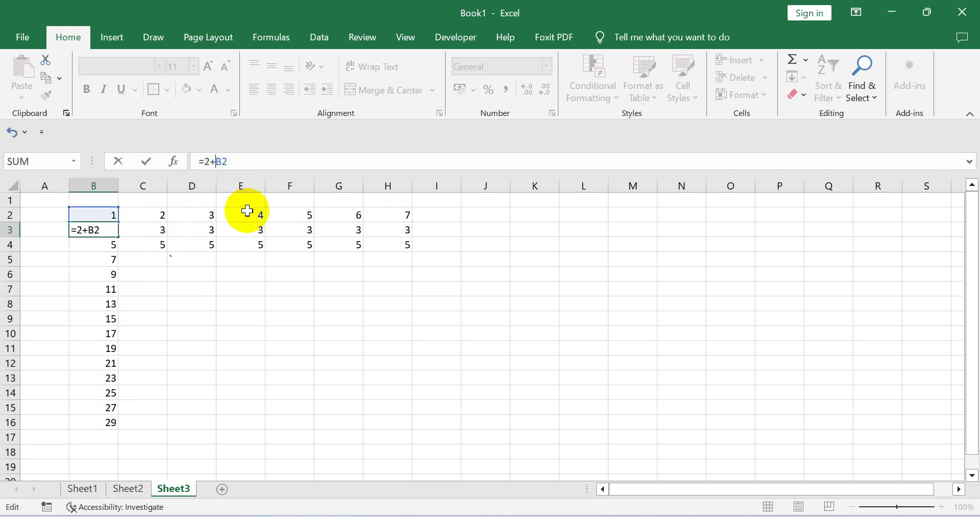
left_click(221, 161)
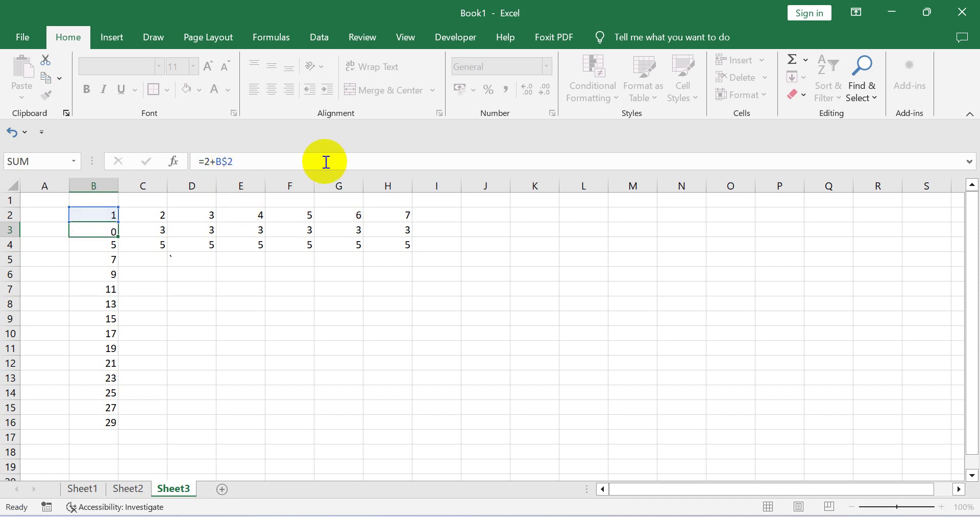
type("$")
key("Return")
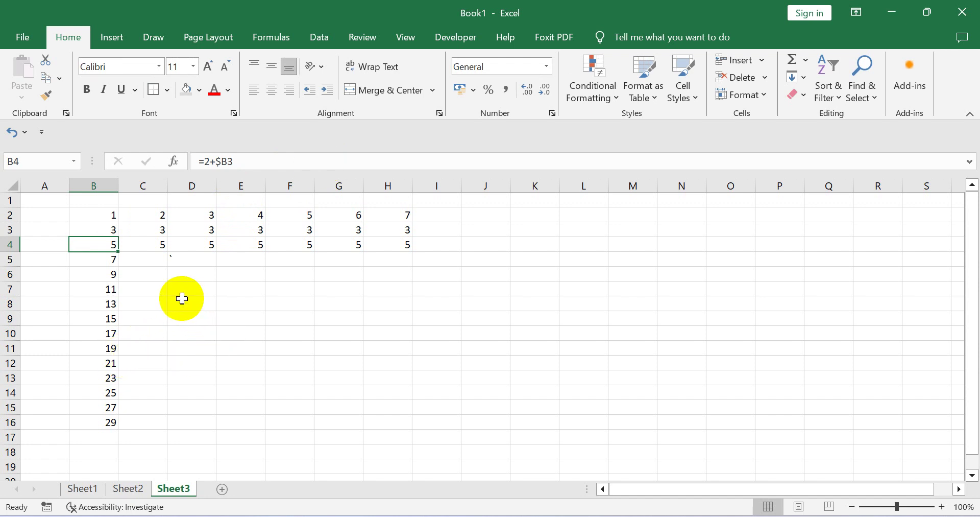
Change the formula in cell B4 to =2+B$3.
left_click(223, 162)
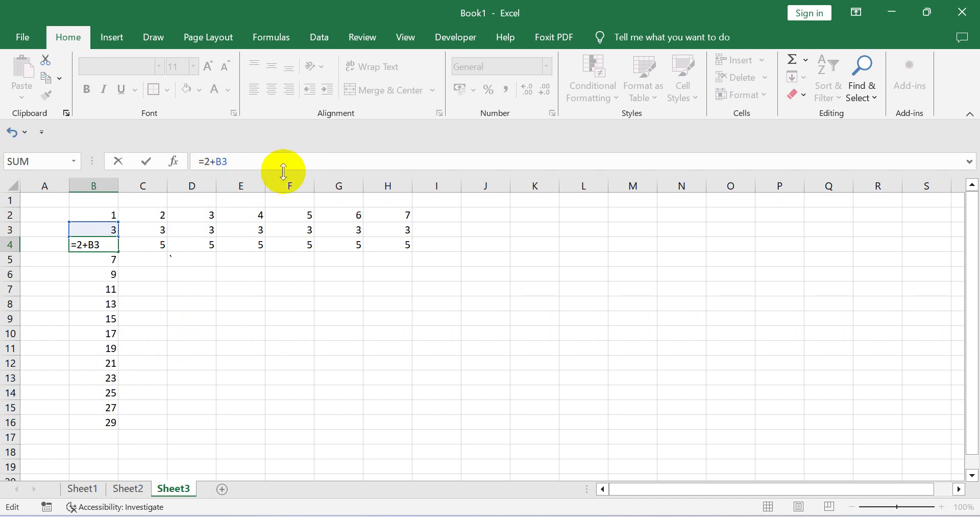
key("Return")
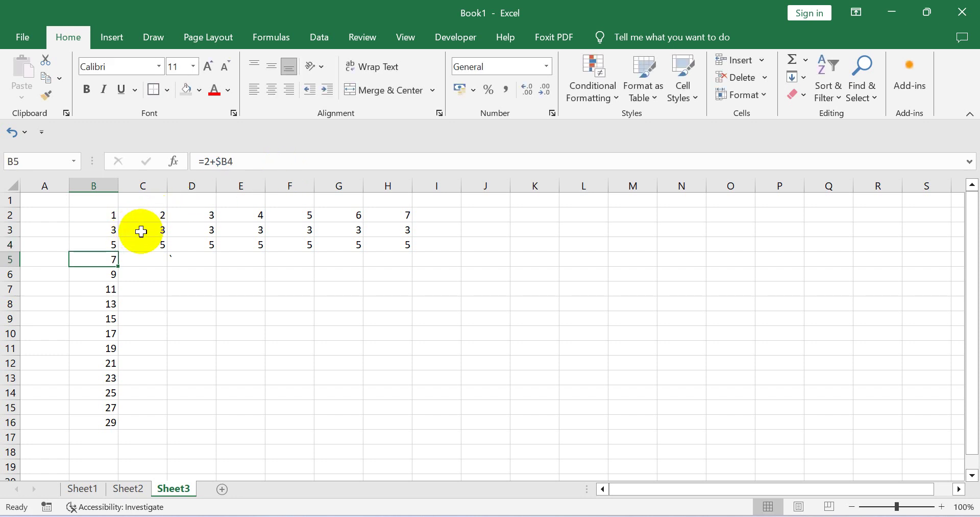
Copy the row-fixed formula in cell B3 down column B into the range B4:B16.
left_click(111, 232)
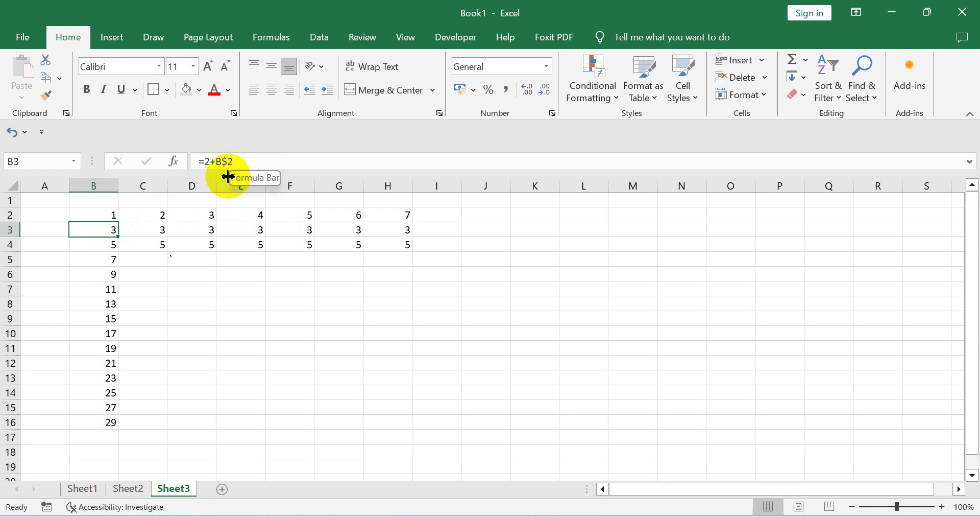
right_click(97, 228)
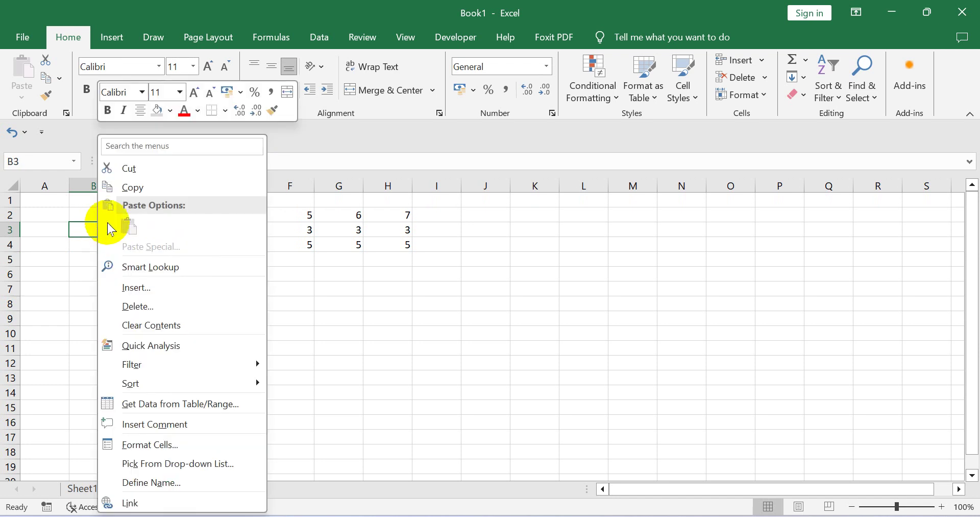
left_click(134, 193)
left_click_drag(114, 245, 106, 420)
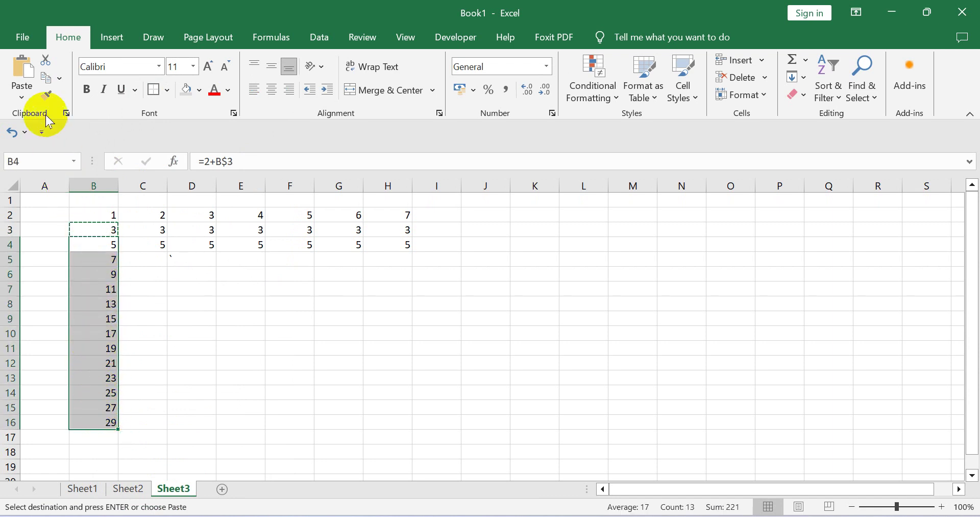
left_click(21, 69)
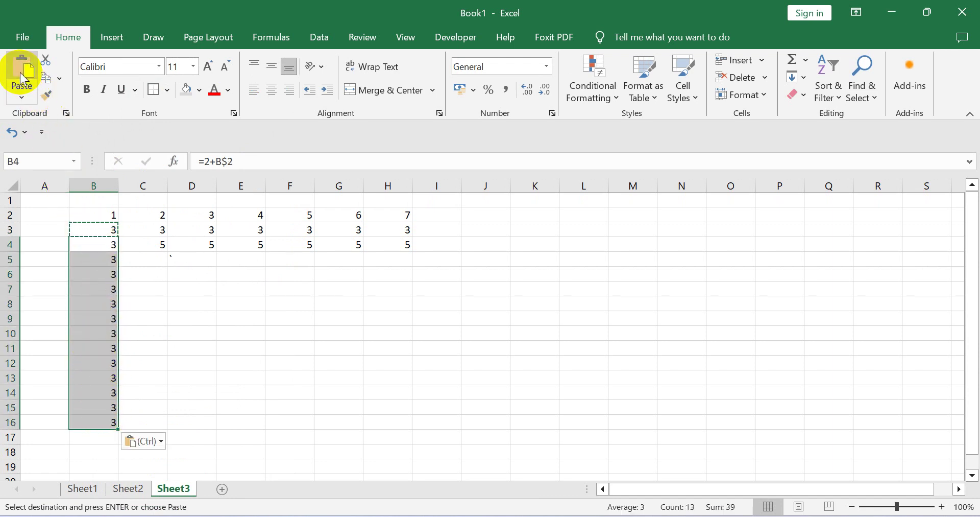
Check the reference in each copied formula down column B, going through the cells below B3 and back up.
left_click(195, 317)
left_click(112, 247)
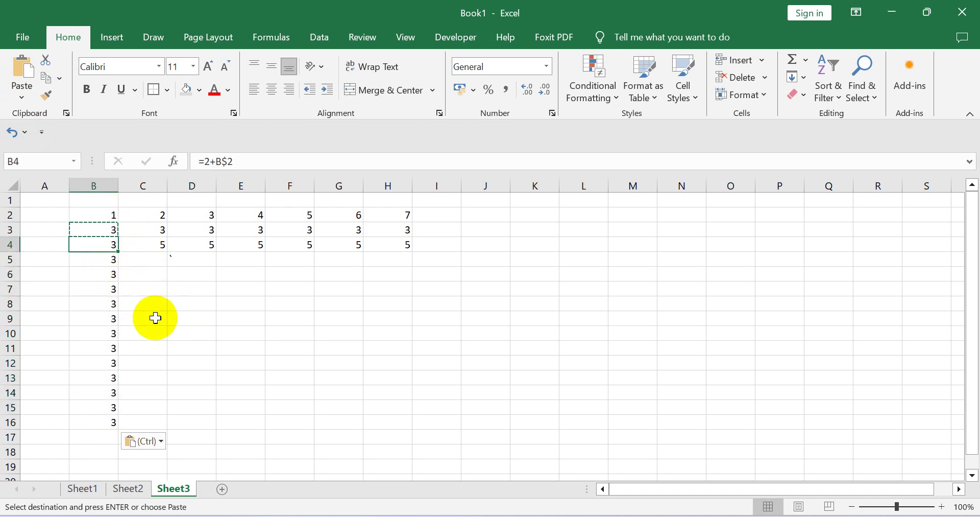
key("Down")
key("Down")
key("Down")
key("Down")
key("Down")
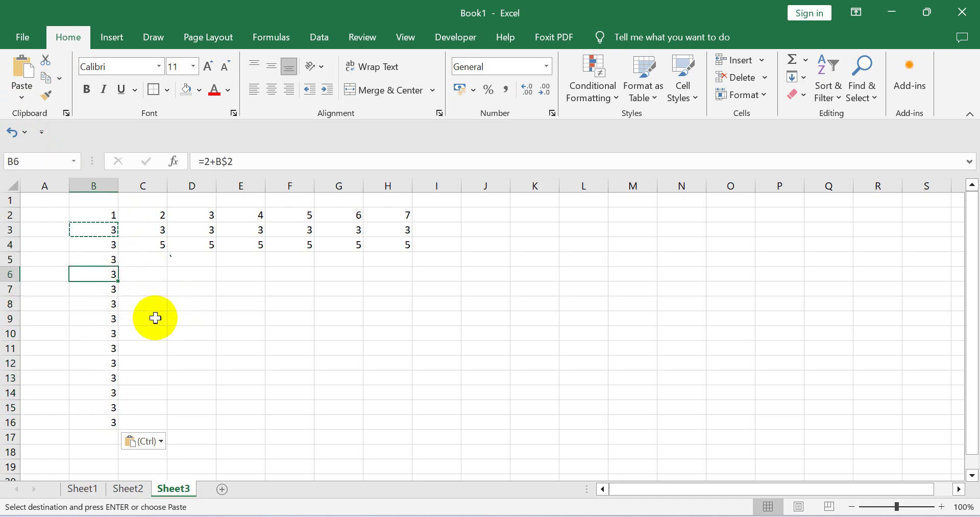
key("Down")
key("Down")
key("Down")
key("Down")
key("Down")
key("Down")
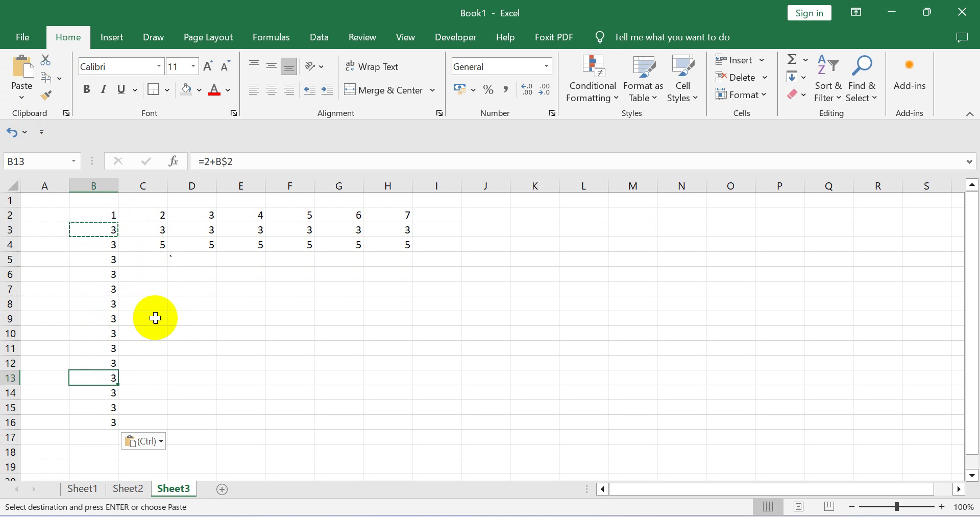
key("Up")
key("Up")
key("Up")
key("Up")
key("Up")
key("Up")
key("Up")
key("Up")
key("Up")
key("Up")
key("Up")
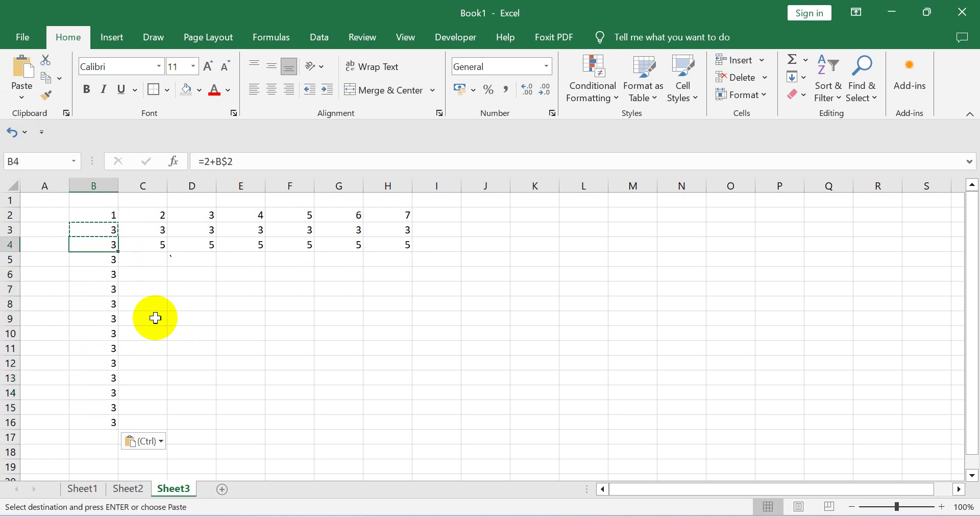
key("Up")
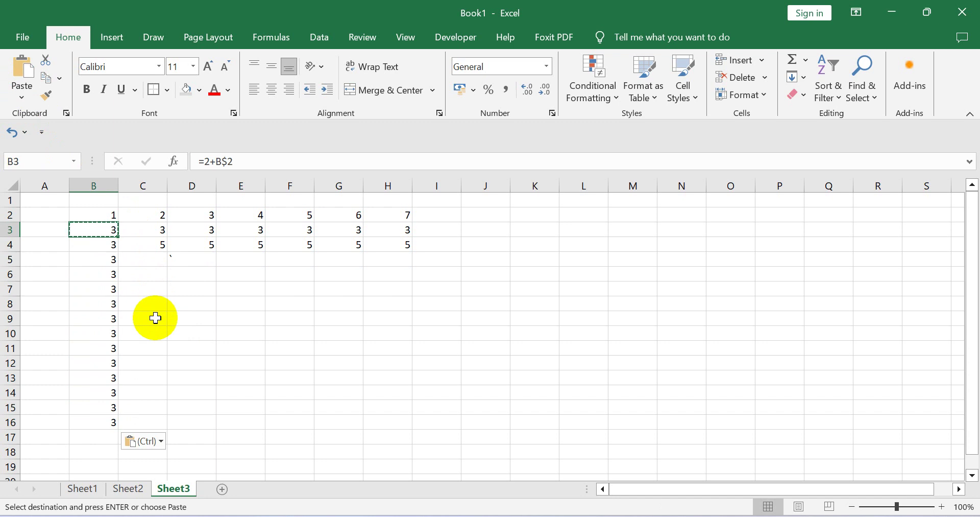
key("Down")
key("Down")
key("Down")
key("Down")
key("Down")
key("Down")
key("Down")
key("Down")
key("Down")
key("Down")
key("Down")
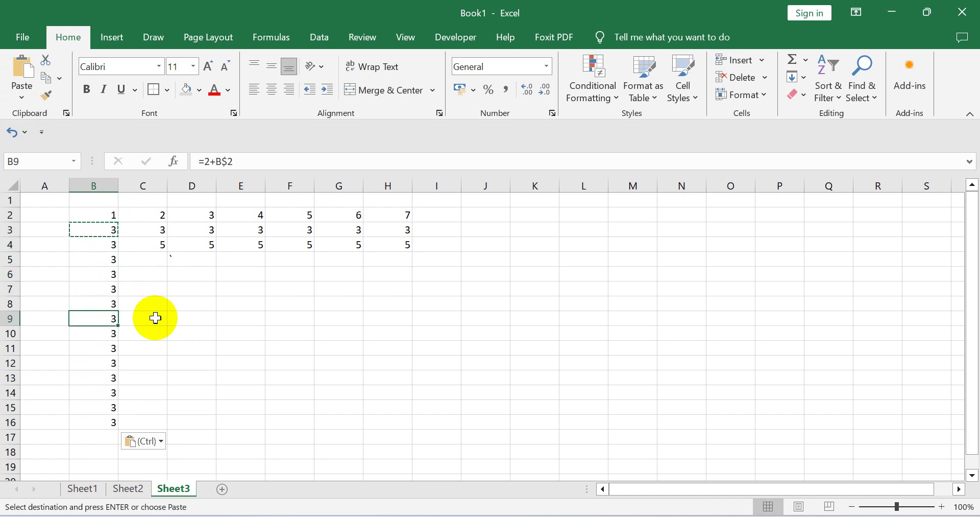
key("Up")
key("Up")
key("Up")
key("Up")
key("Up")
key("Up")
key("Up")
key("Up")
key("Up")
key("Up")
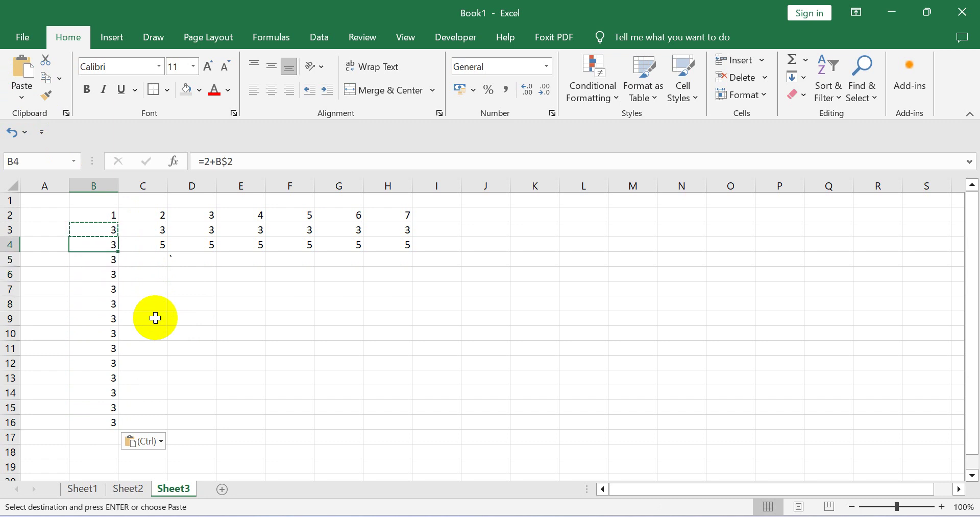
Copy the row-fixed formula in cell B3 across row 3 into the range C3:H3.
left_click(105, 230)
right_click(105, 230)
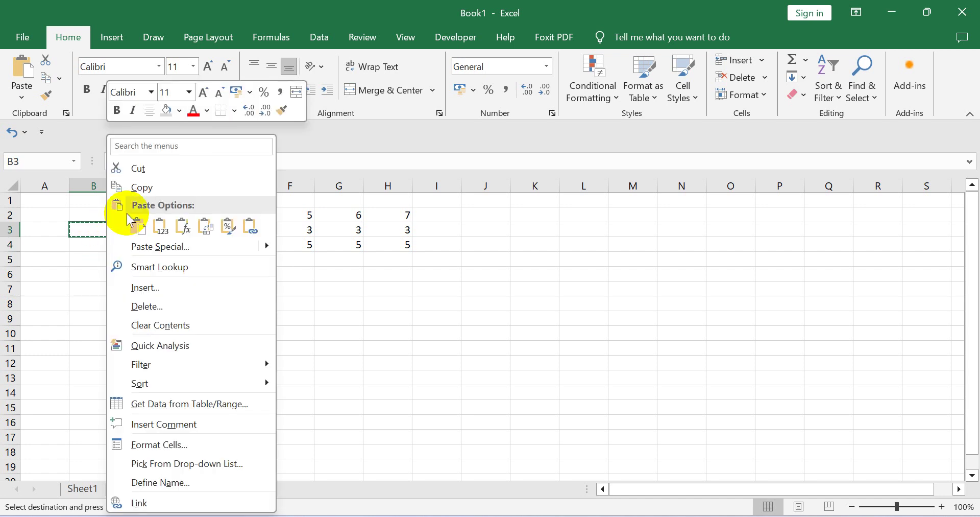
left_click(136, 188)
left_click_drag(146, 225, 385, 230)
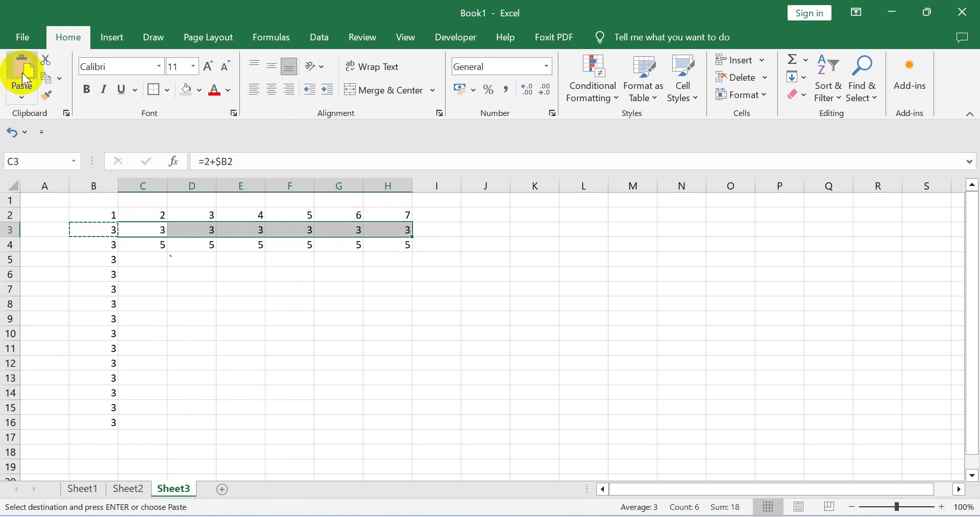
left_click(22, 67)
left_click(173, 298)
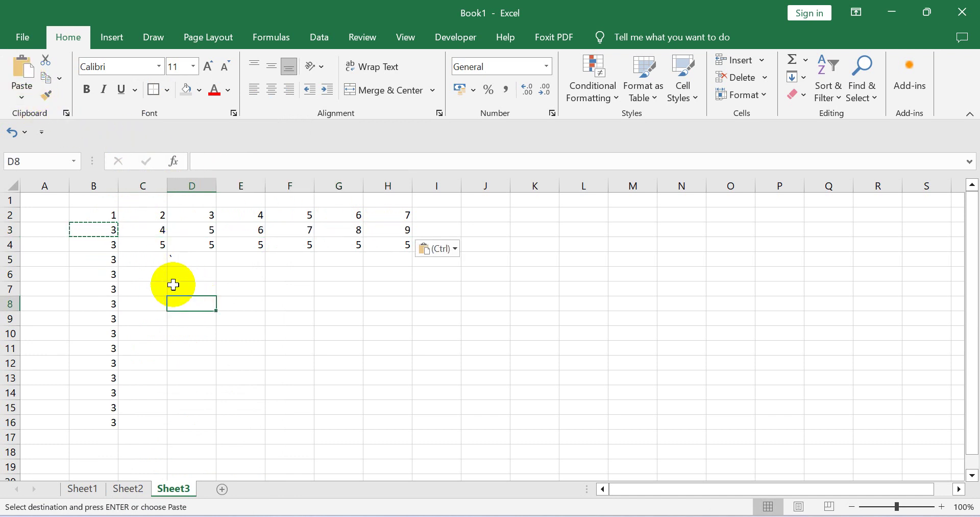
Compare the column letter and row number in the formulas of cells C3 to F3.
left_click(156, 233)
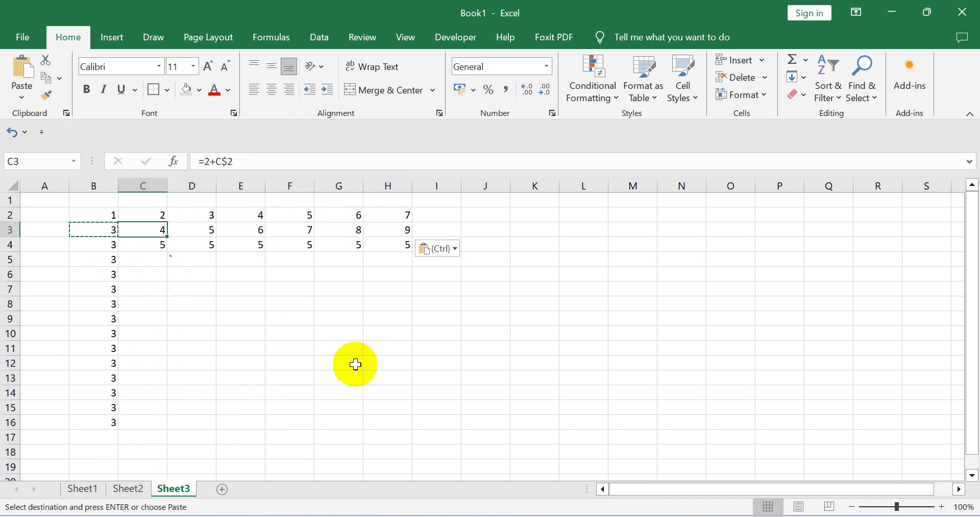
key("Right")
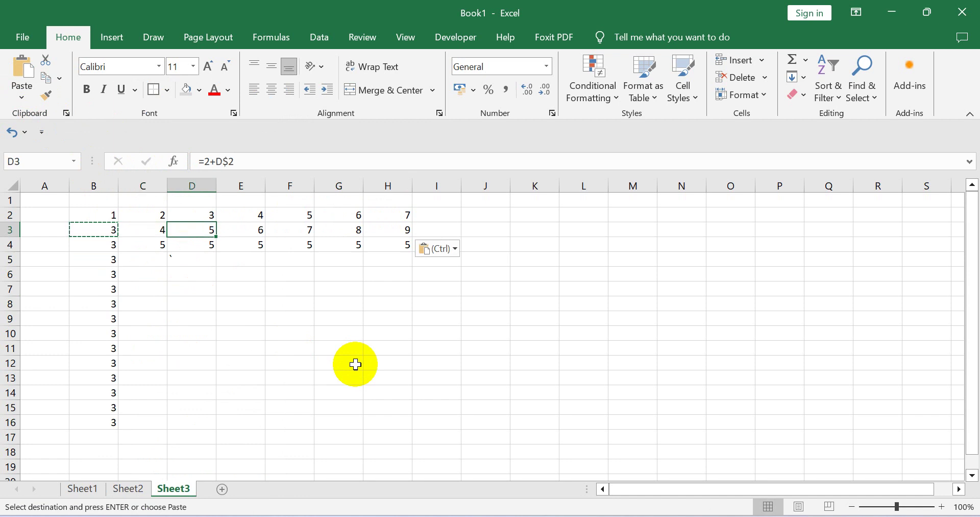
key("Left")
key("Right")
key("Left")
key("Right")
key("Right")
key("Right")
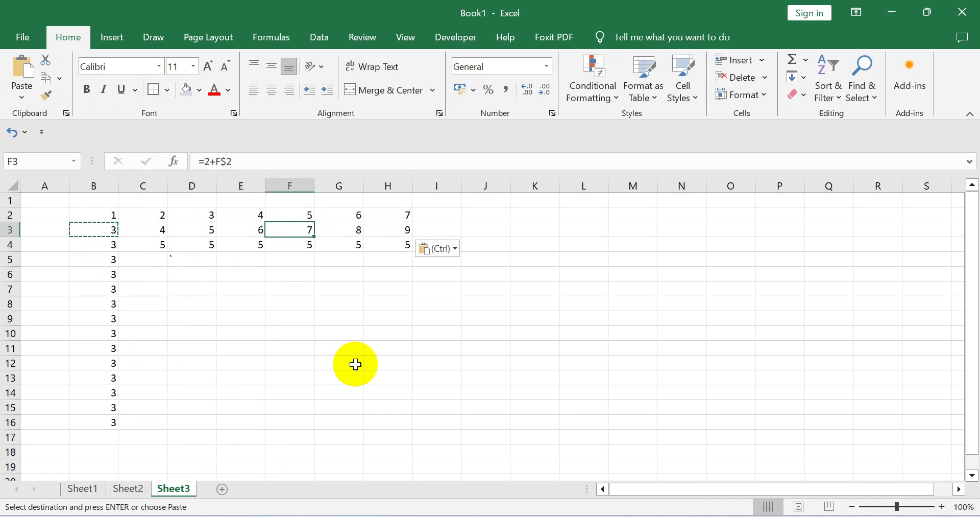
key("Left")
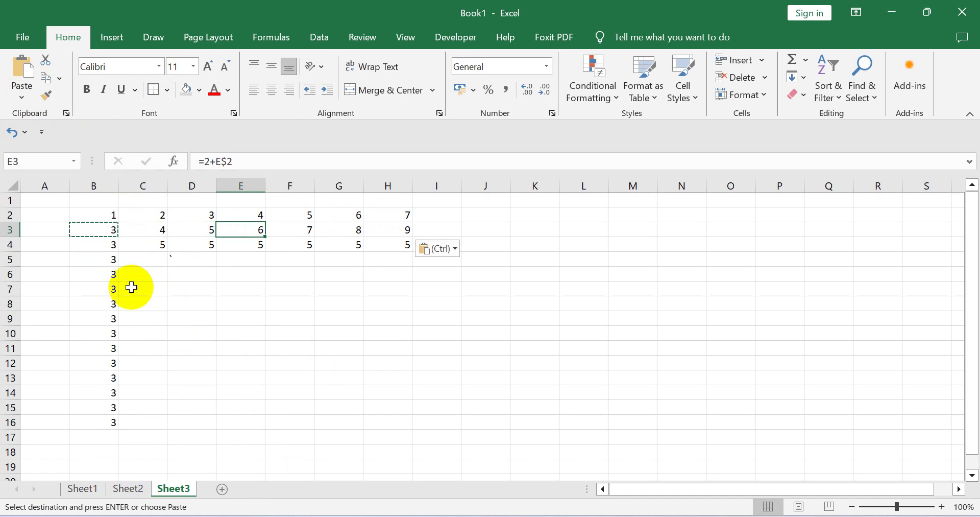
Paste the copied row-fixed formula from B3 into the range C4:H4.
left_click_drag(149, 246, 390, 245)
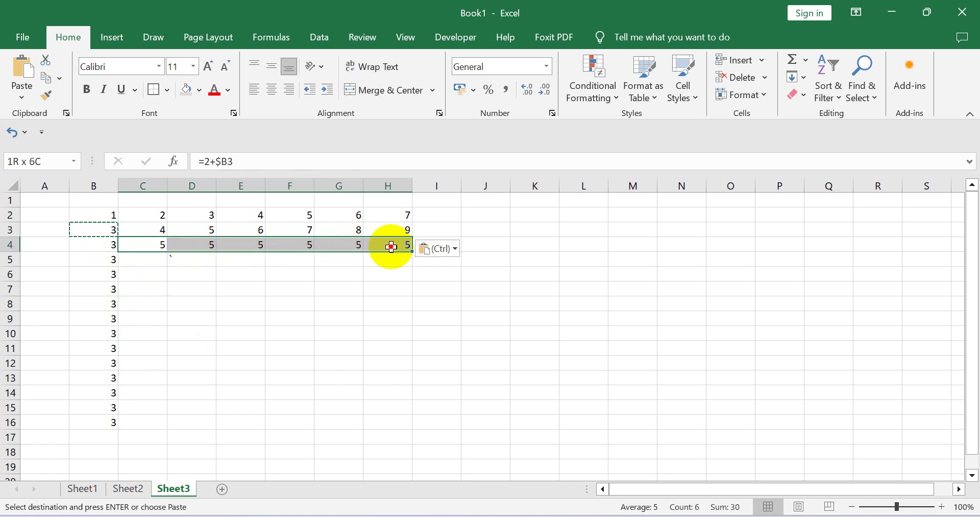
left_click(23, 76)
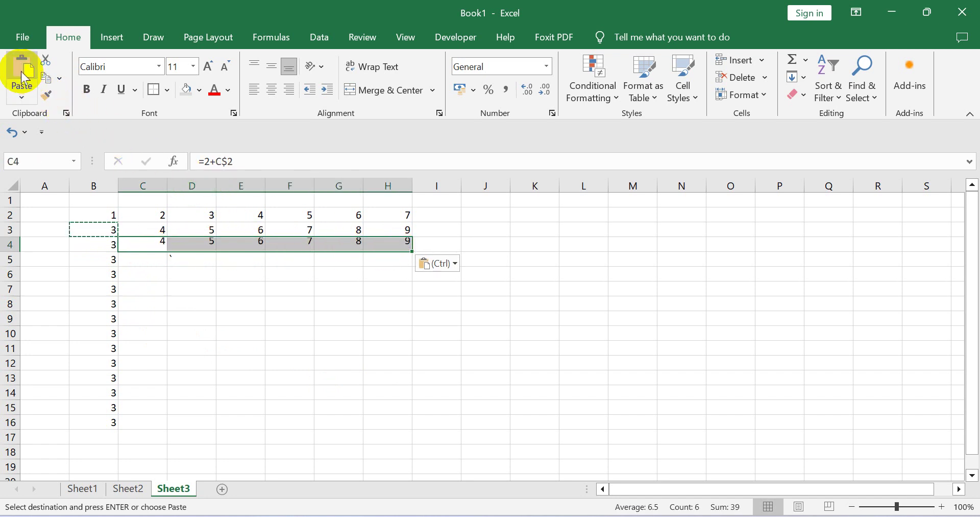
left_click(172, 299)
Check the references in the row 4 formulas cell by cell from C4 to H4.
left_click(160, 251)
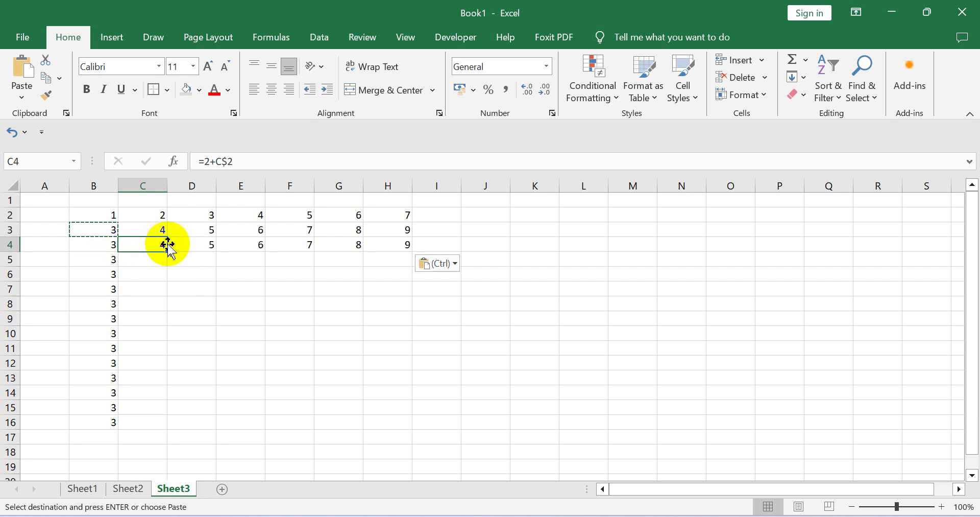
left_click(202, 245)
left_click(245, 244)
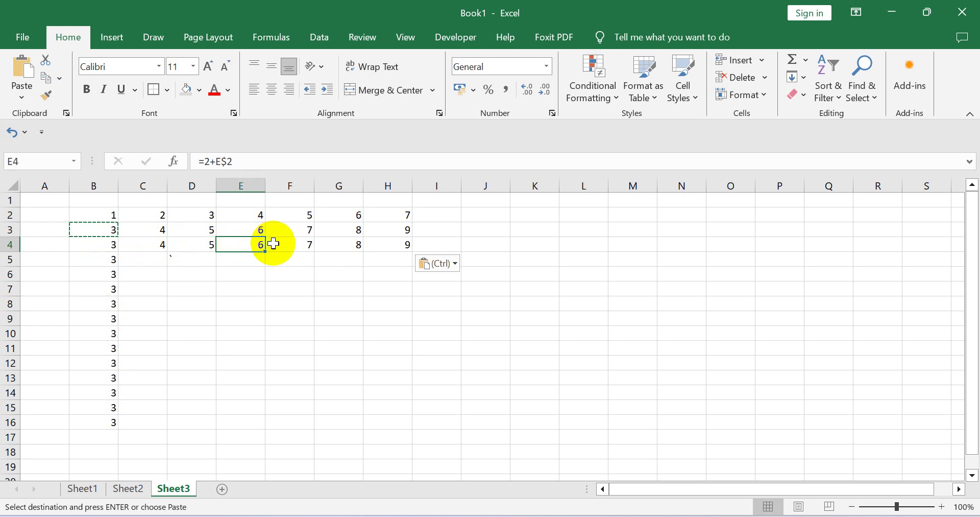
left_click(286, 244)
left_click(346, 244)
left_click(389, 244)
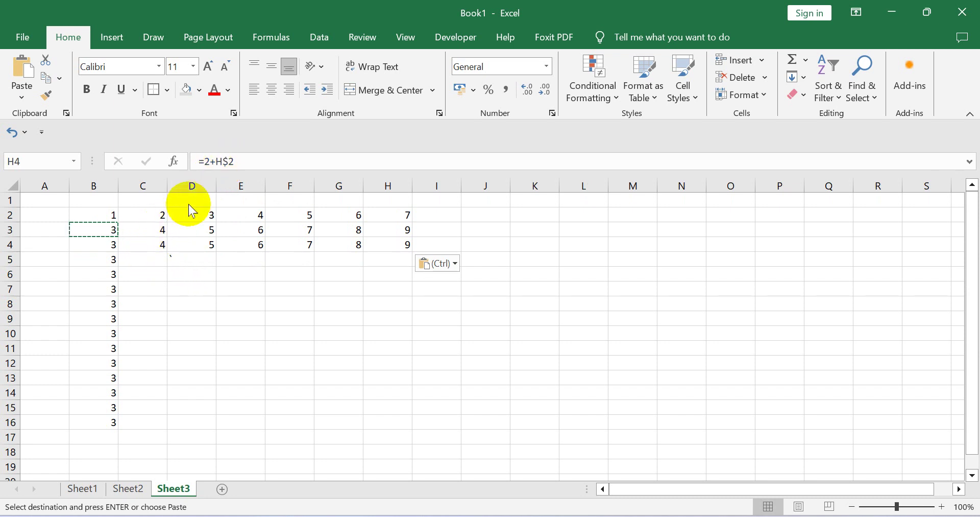
Make the reference in cell H4 fully absolute by adding a $ before its column letter.
left_click(219, 161)
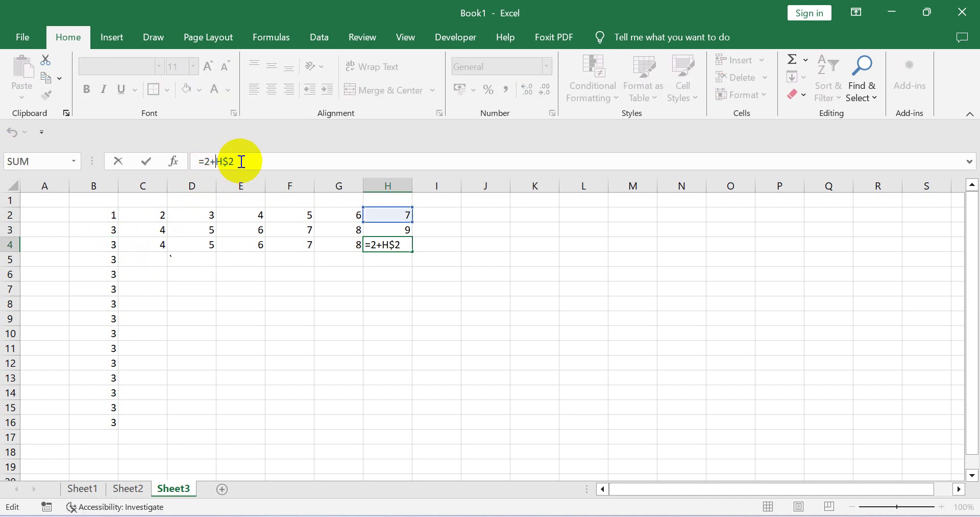
type("$")
key("Return")
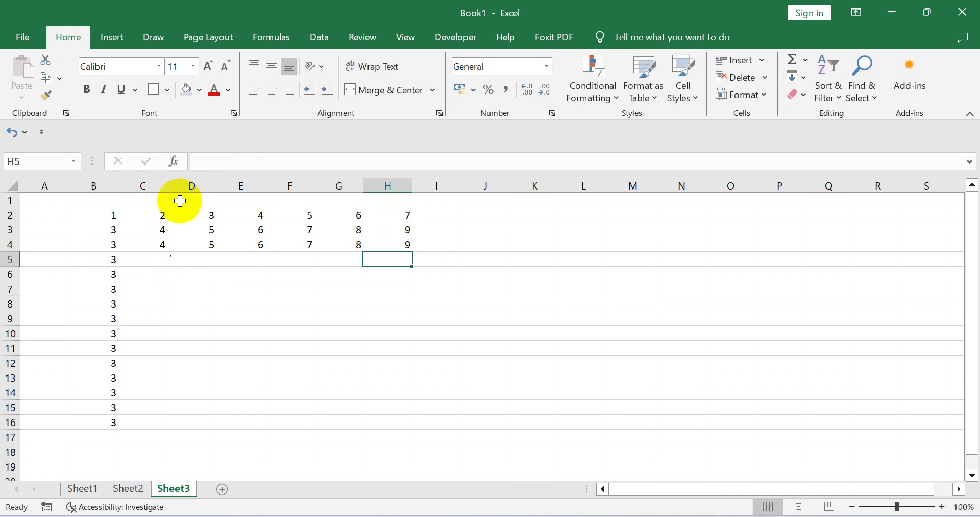
Change the formula in cell B3 to the absolute reference =2+$B$2.
left_click(114, 229)
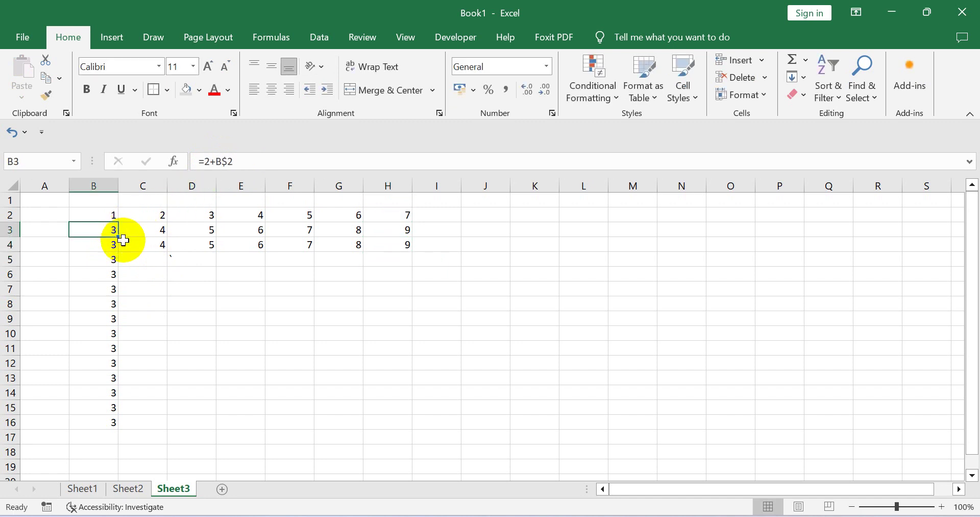
left_click(218, 162)
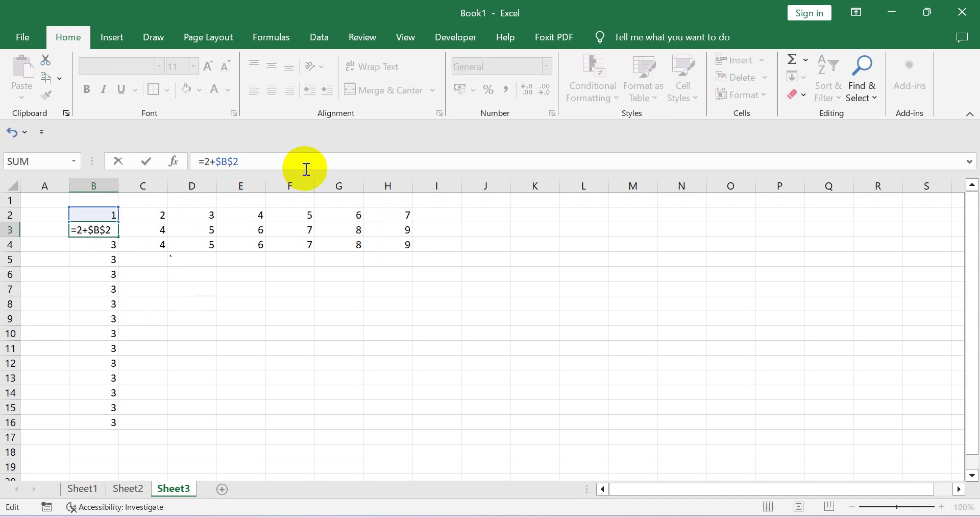
key("Return")
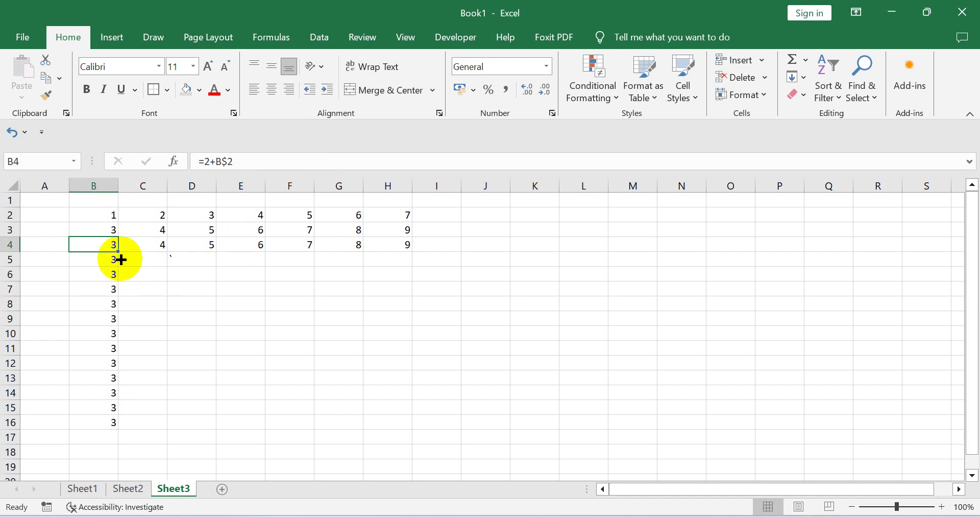
Copy the absolute-reference formula in cell B3 into the whole range B3:H16.
left_click(111, 228)
right_click(110, 228)
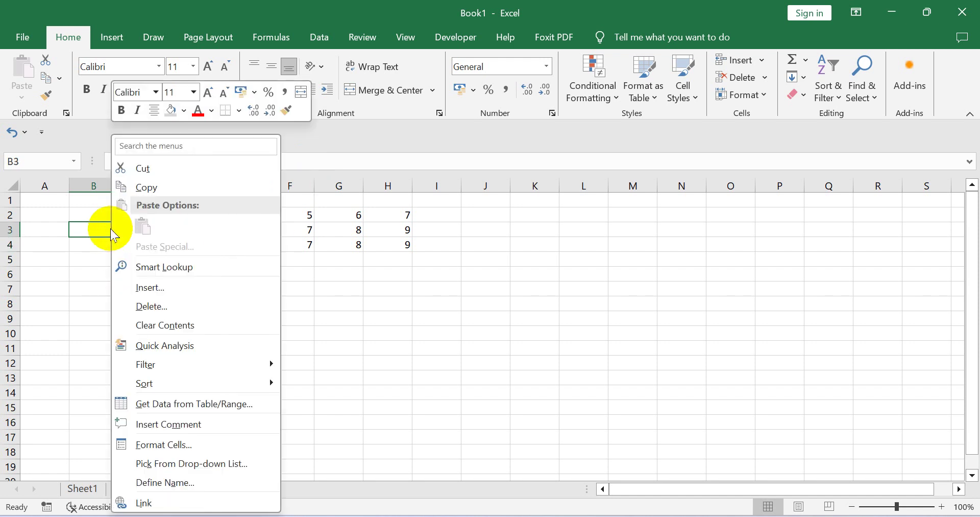
left_click(146, 189)
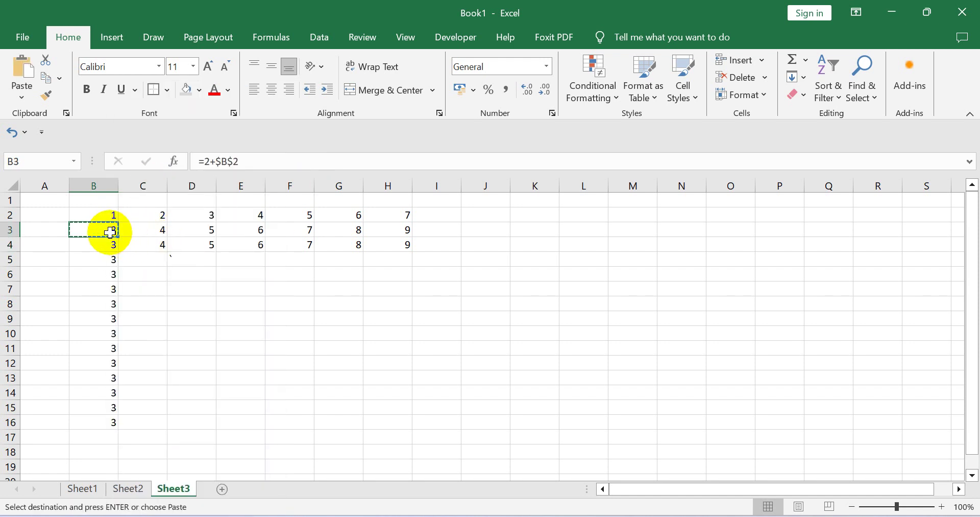
left_click_drag(109, 230, 397, 424)
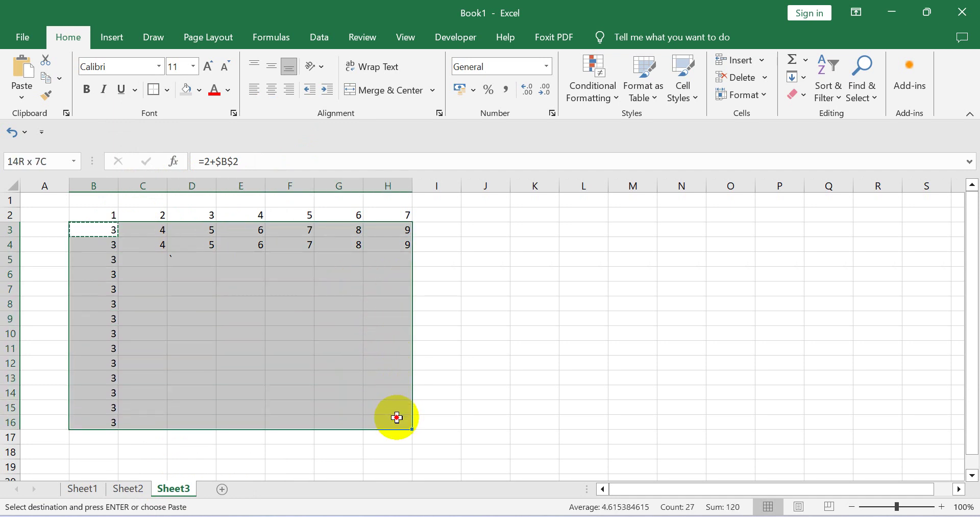
left_click(23, 71)
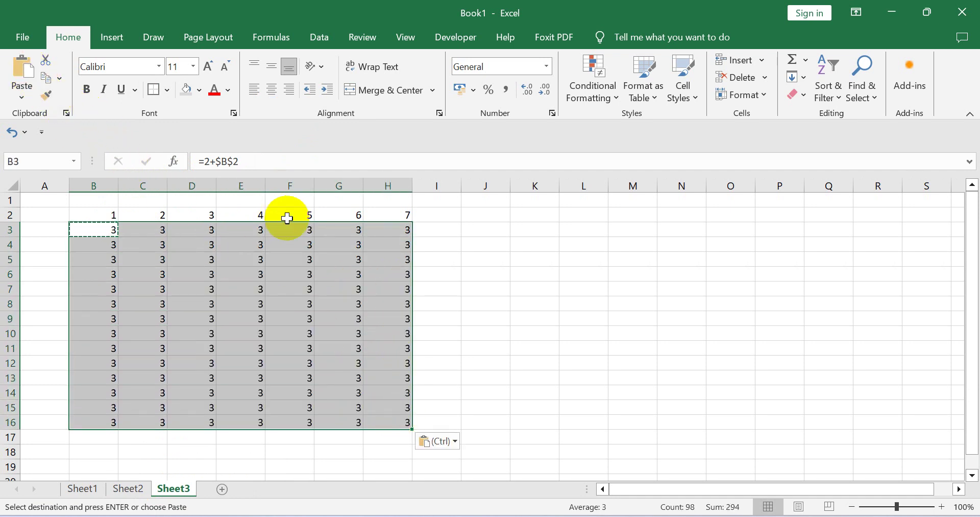
left_click(526, 259)
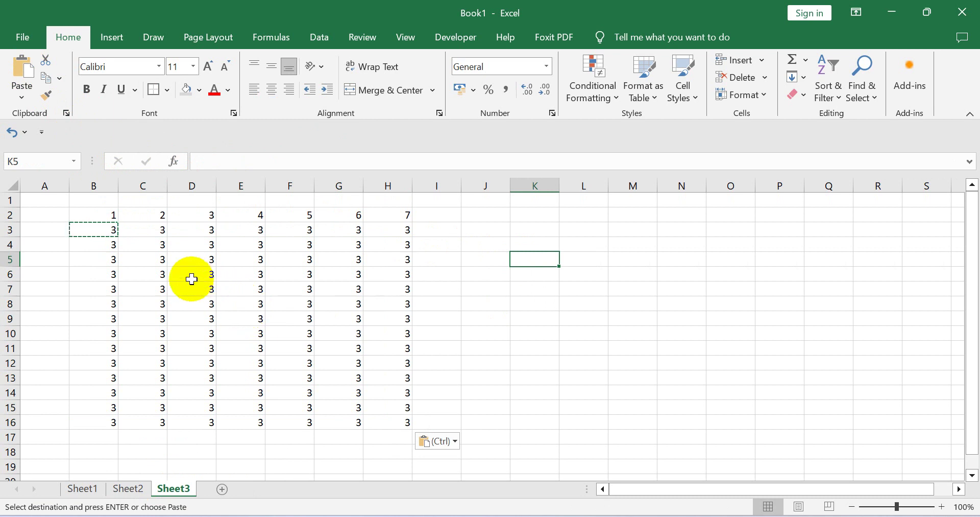
Check the formulas in cells C3, D4, E3, F3, F5 and D5 for the absolute reference.
left_click(146, 229)
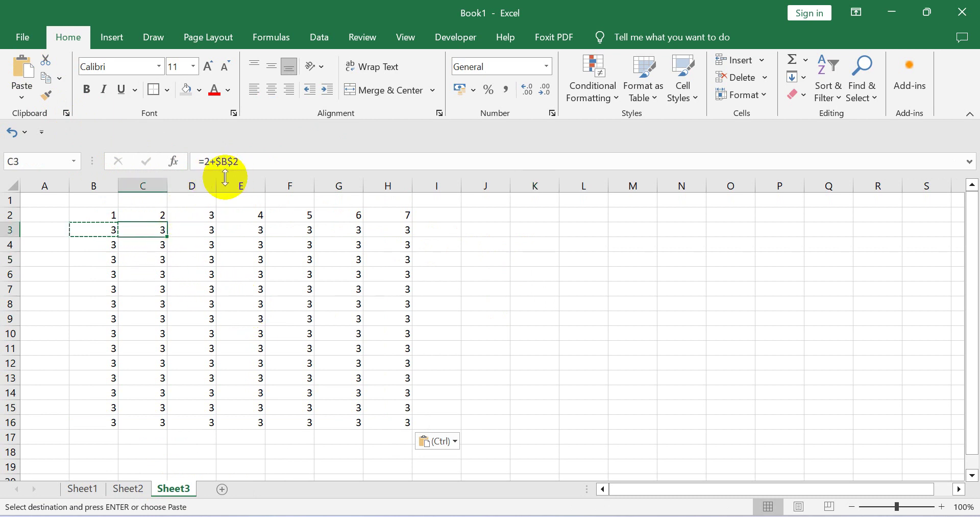
left_click(190, 244)
left_click(262, 230)
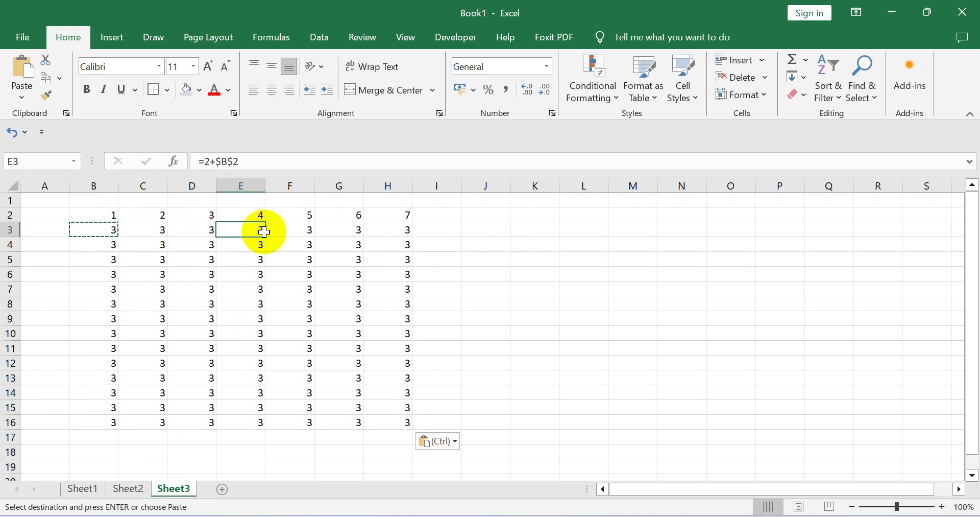
left_click(288, 230)
left_click(291, 258)
left_click(169, 261)
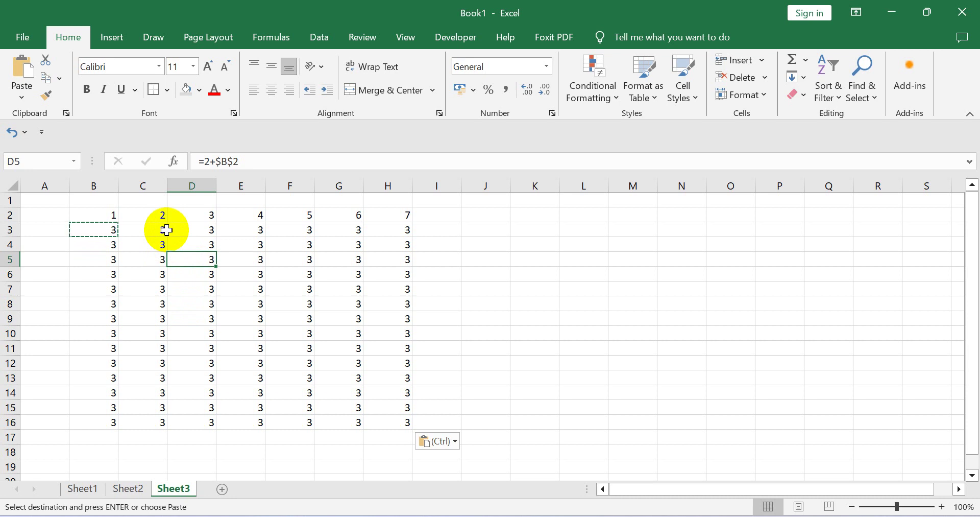
Clear the contents of the range C2:H16 and select cell B3.
left_click_drag(146, 214, 384, 421)
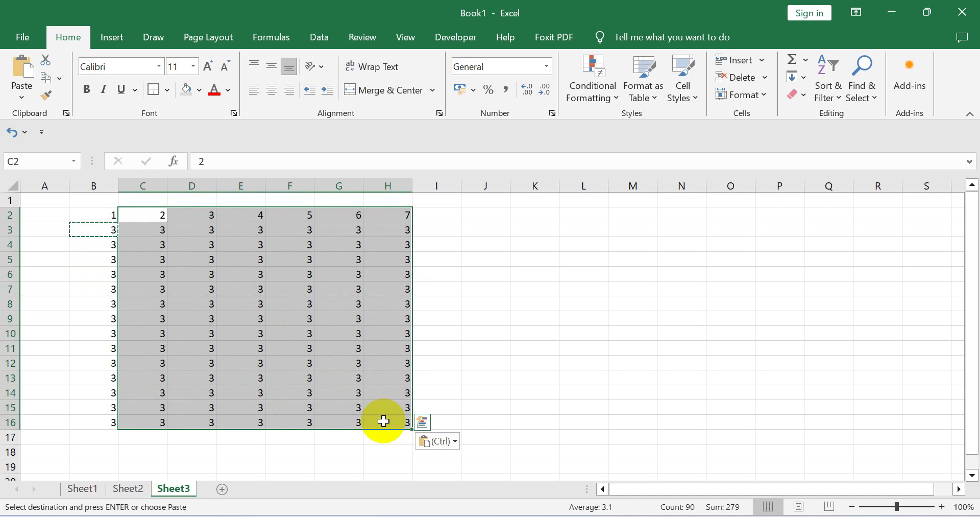
key("Delete")
left_click(384, 422)
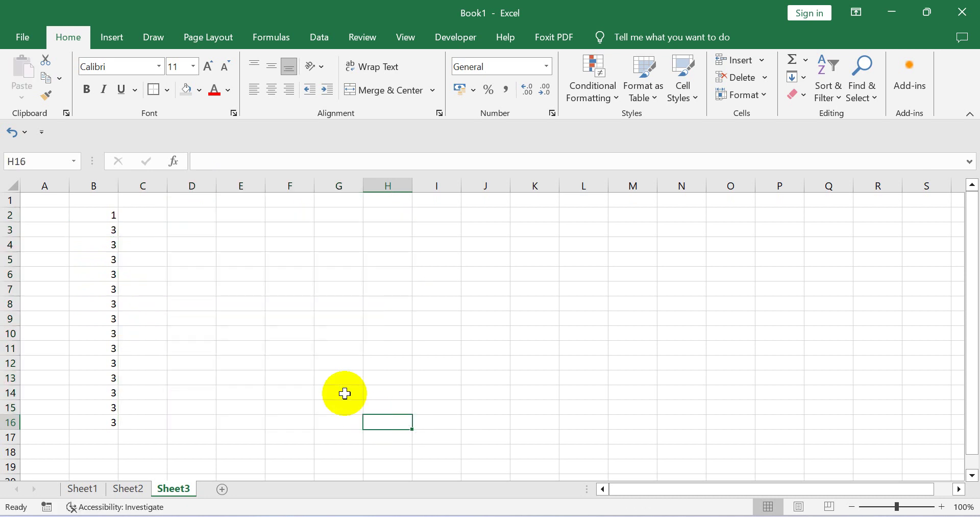
left_click(105, 230)
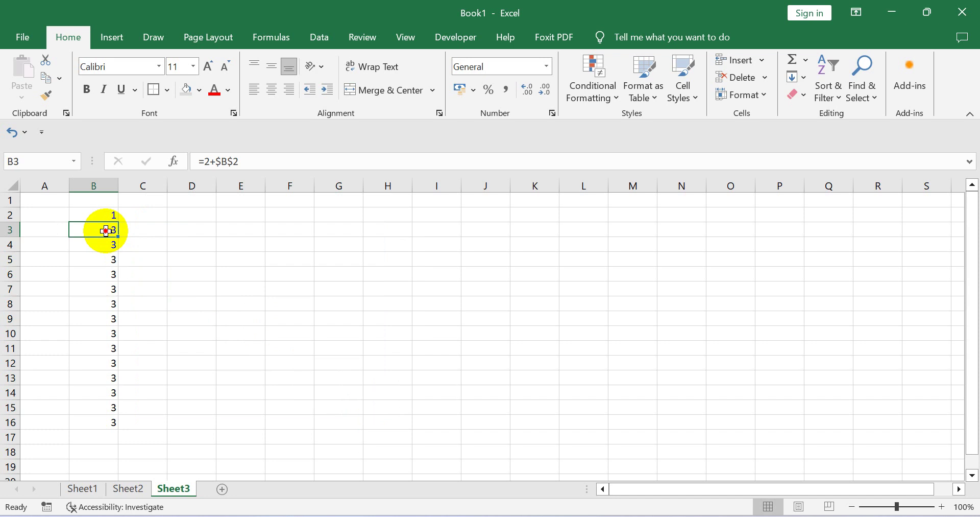
Clear the contents of the range B3:B16, keeping only the starting value in B2.
left_click_drag(106, 231, 106, 416)
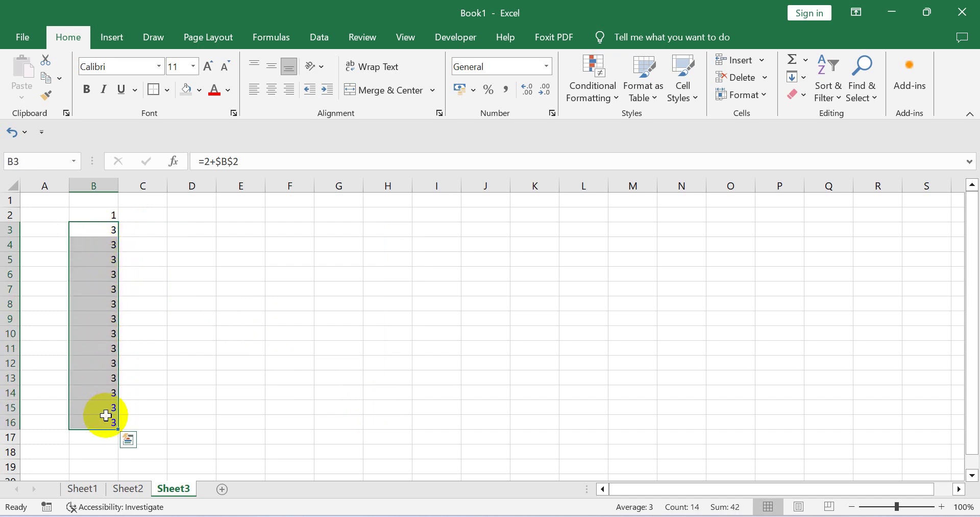
key("Delete")
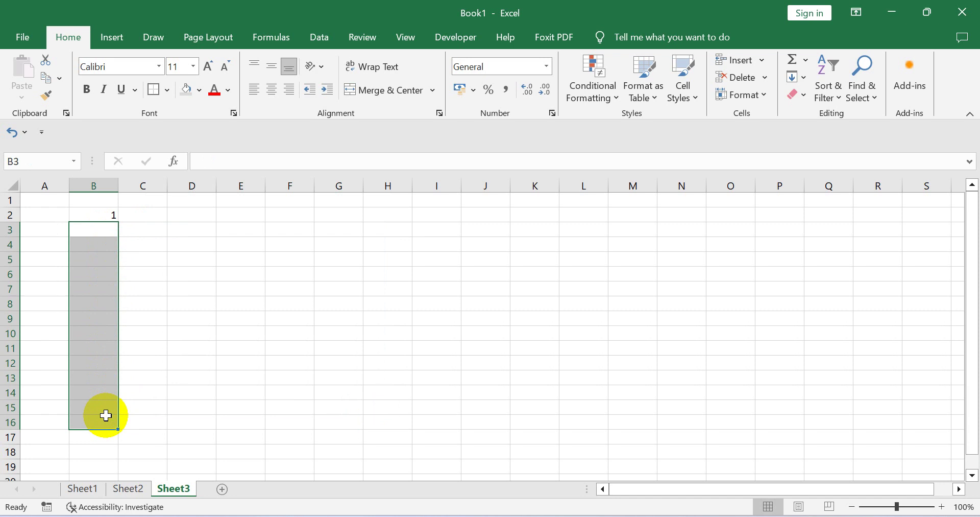
left_click(143, 320)
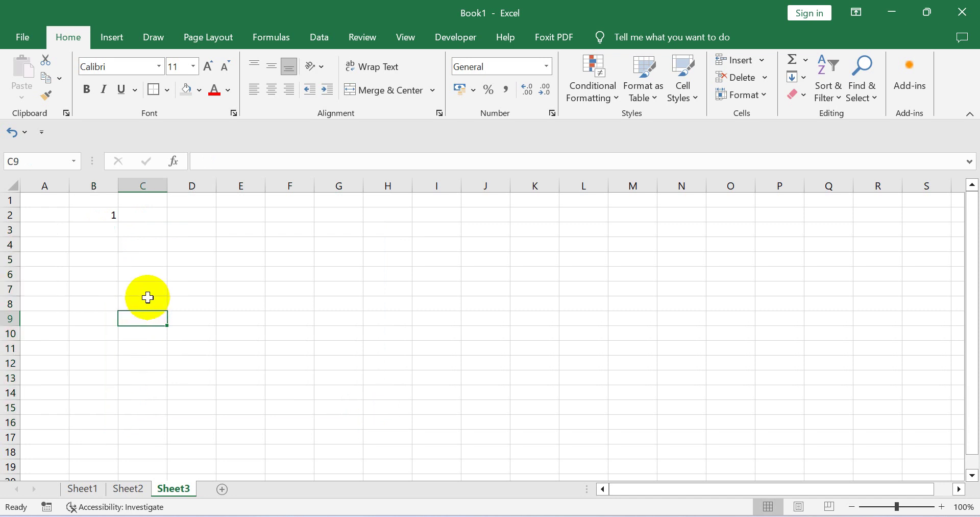
Enter 2 in cell B3 below the starting value.
left_click(103, 228)
type("2")
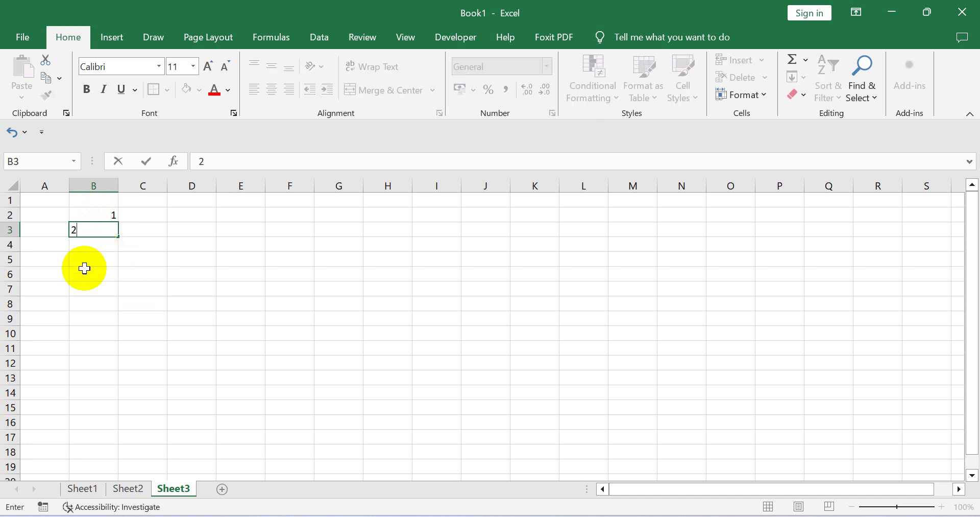
left_click(84, 268)
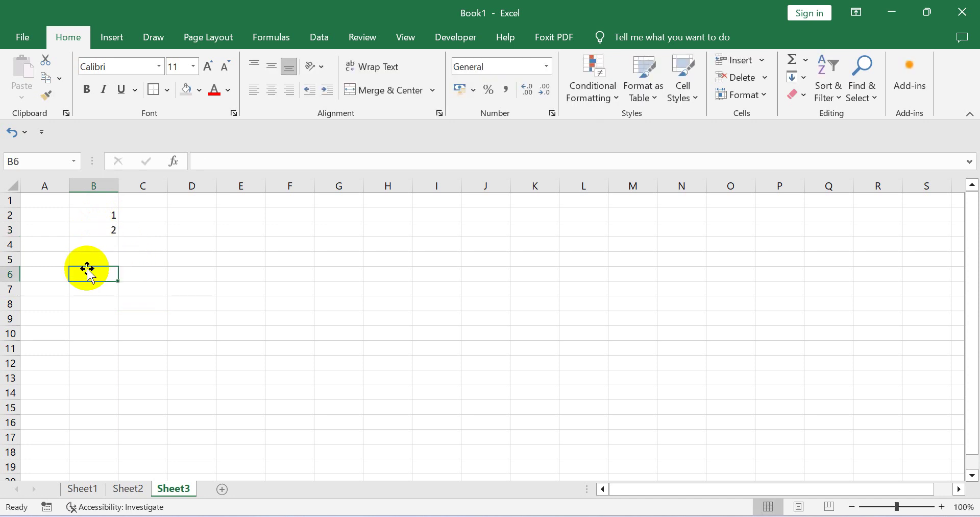
Fill the number series from B2:B3 down column B to row 16.
left_click(90, 215)
left_click(90, 229)
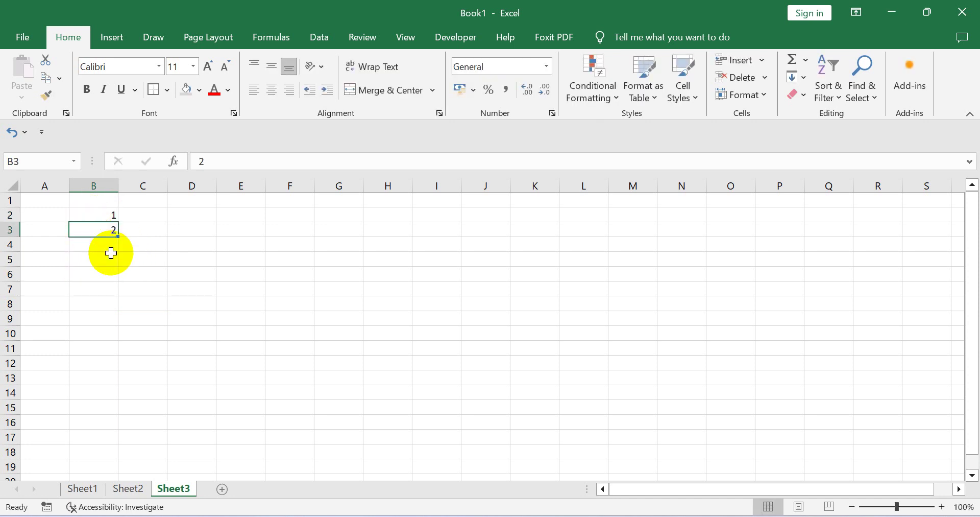
left_click_drag(101, 213, 98, 226)
left_click(99, 214)
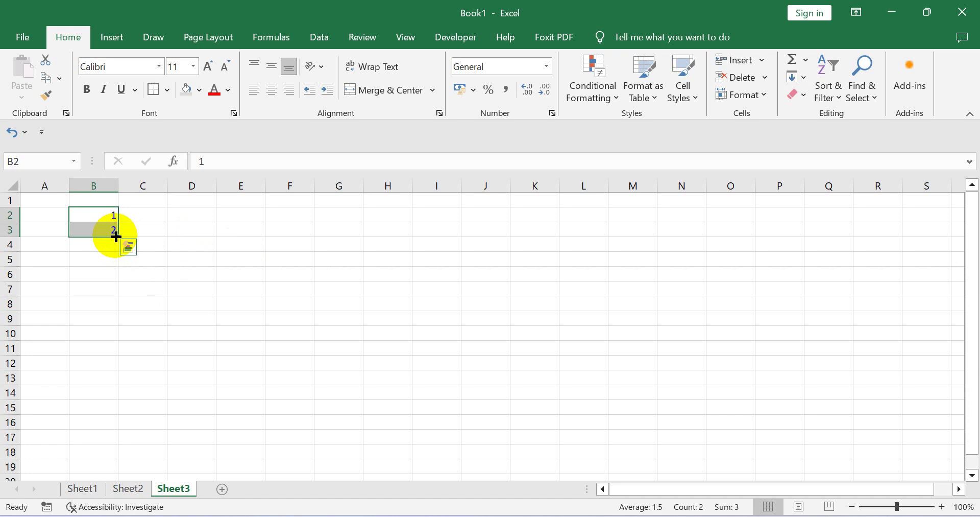
left_click_drag(116, 237, 107, 428)
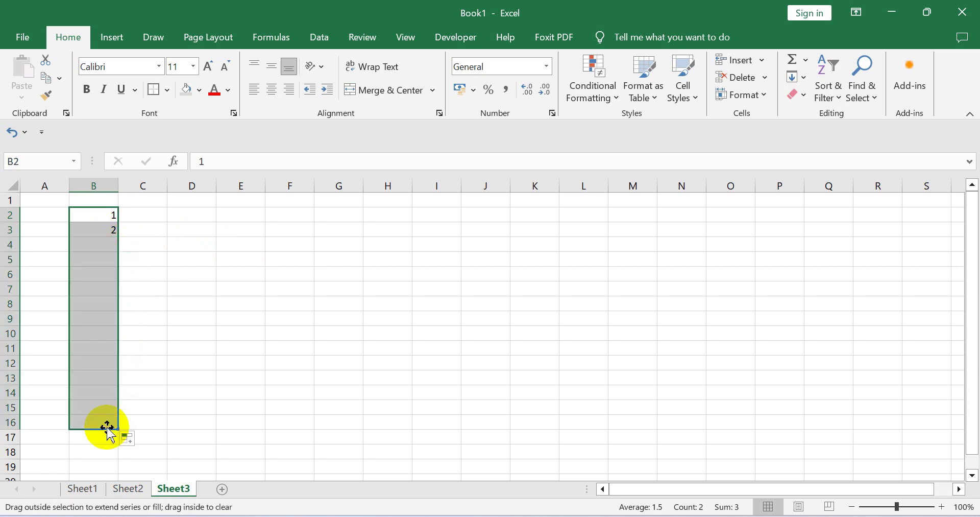
left_click(259, 313)
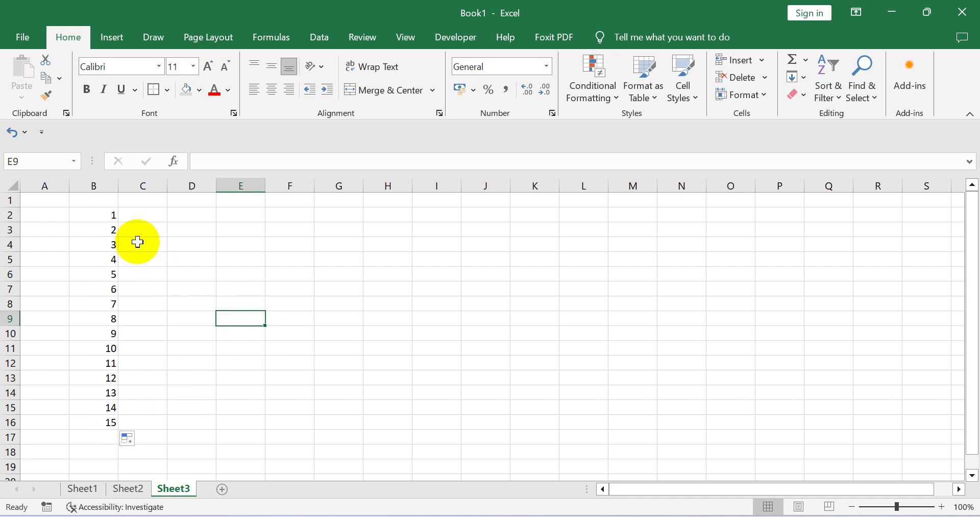
Enter 2 in cell C2 beside the starting value.
left_click(153, 217)
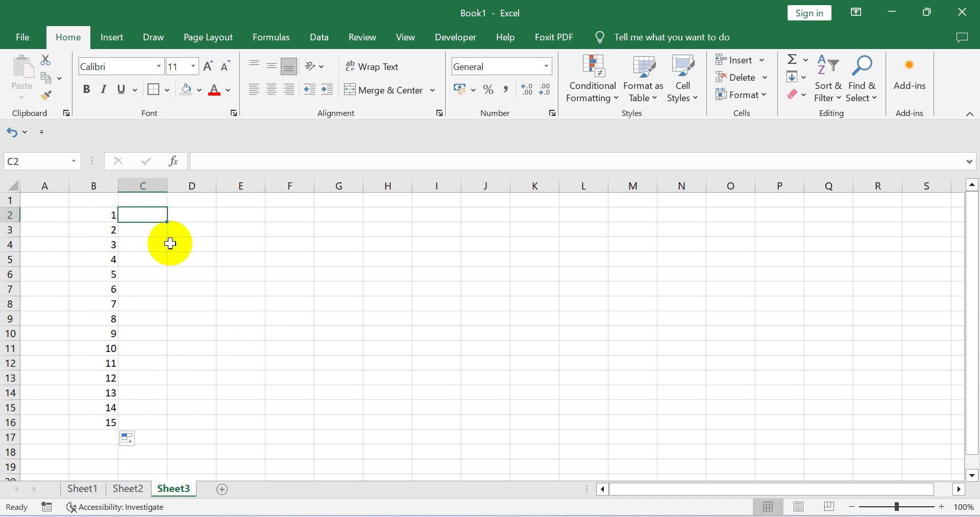
type("2")
left_click(155, 259)
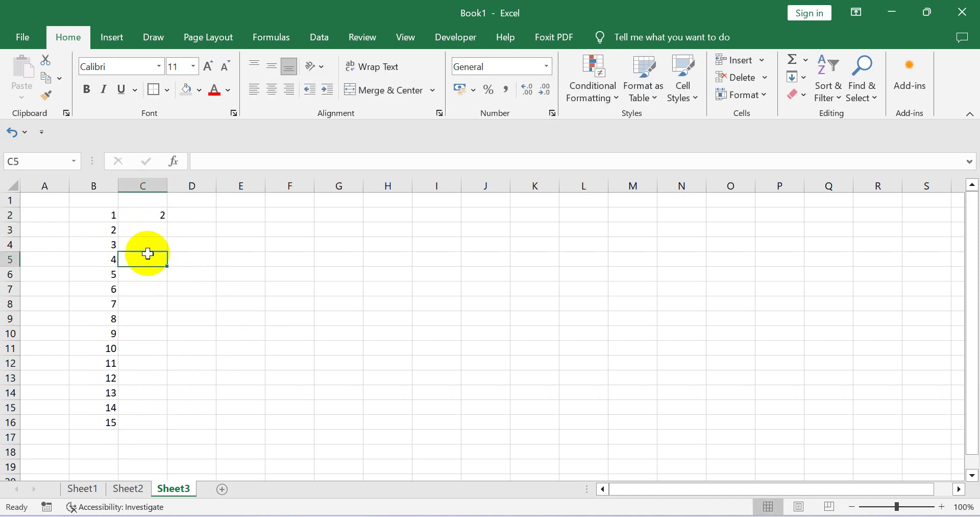
Set cell C2 to 3 and fill the series from B2:C2 across row 2 to column K.
left_click(113, 218)
left_click(140, 215)
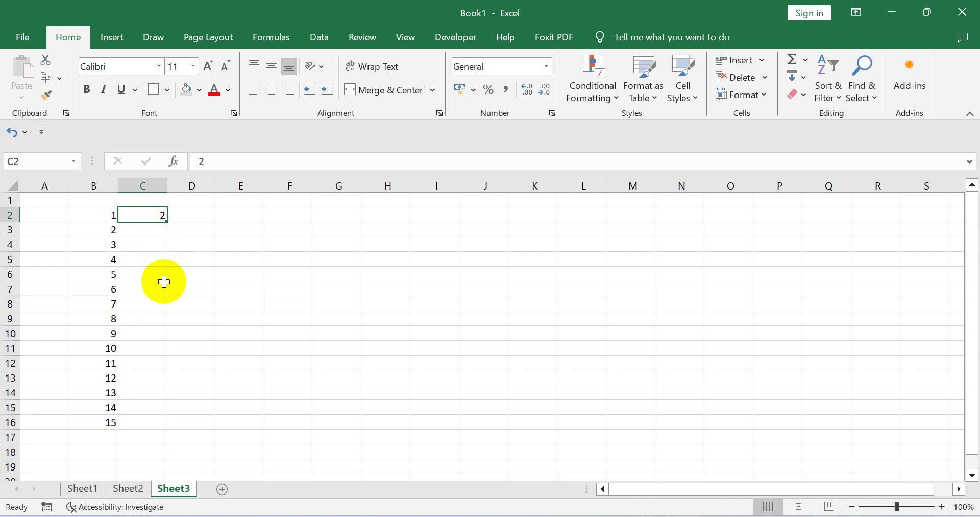
type("3")
left_click(158, 302)
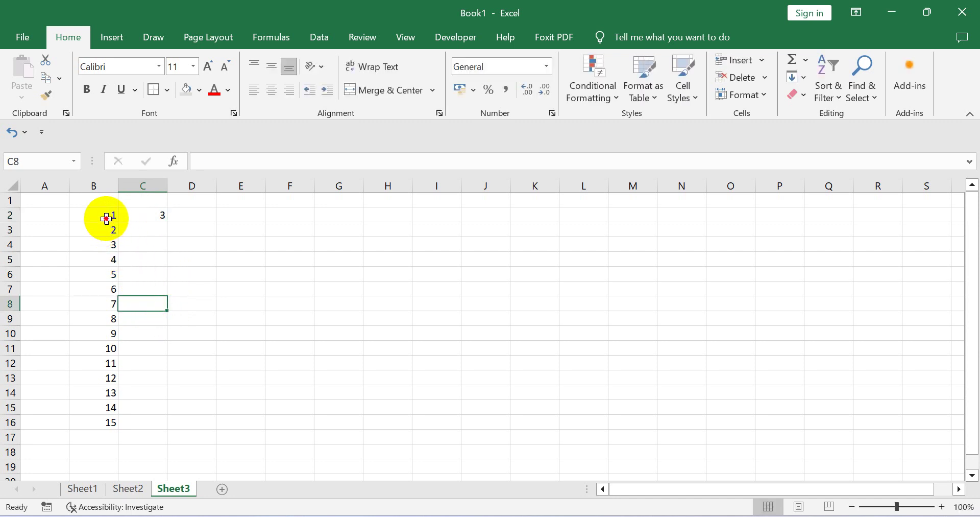
left_click_drag(109, 215, 543, 230)
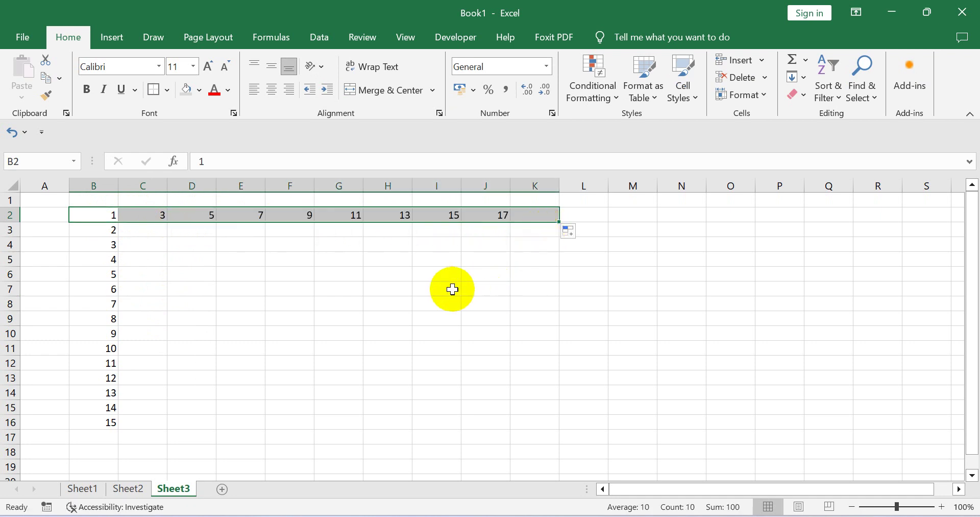
left_click(376, 287)
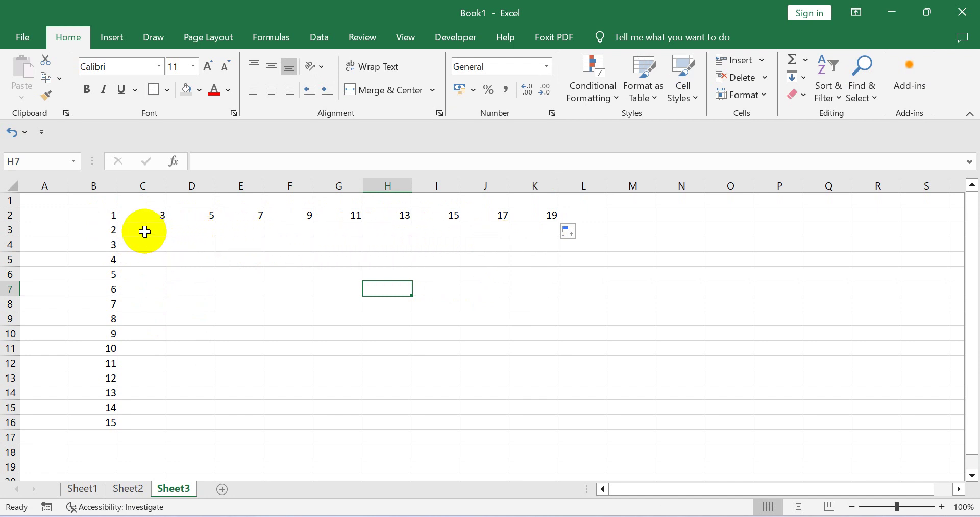
Clear the row series from the range C2:K2, keeping the numbers in column B.
left_click(107, 217)
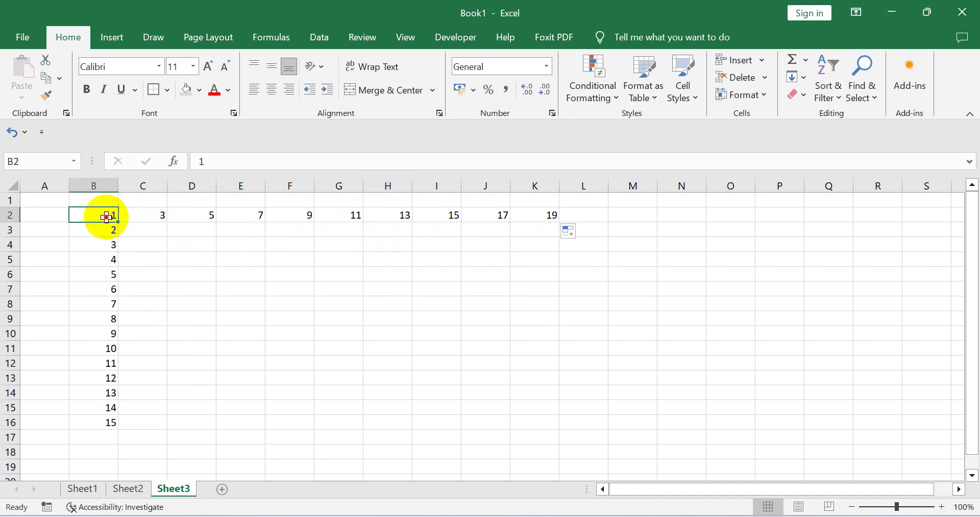
left_click(136, 214)
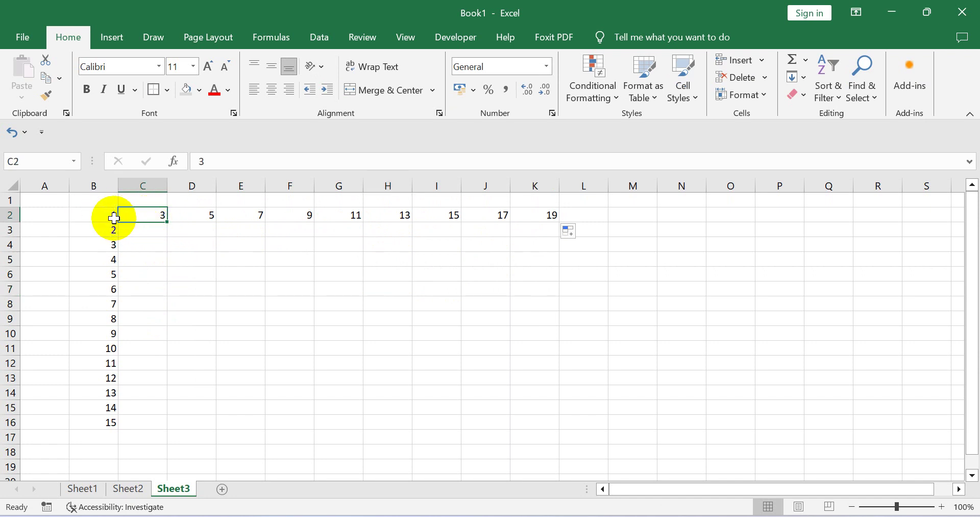
left_click_drag(113, 215, 148, 223)
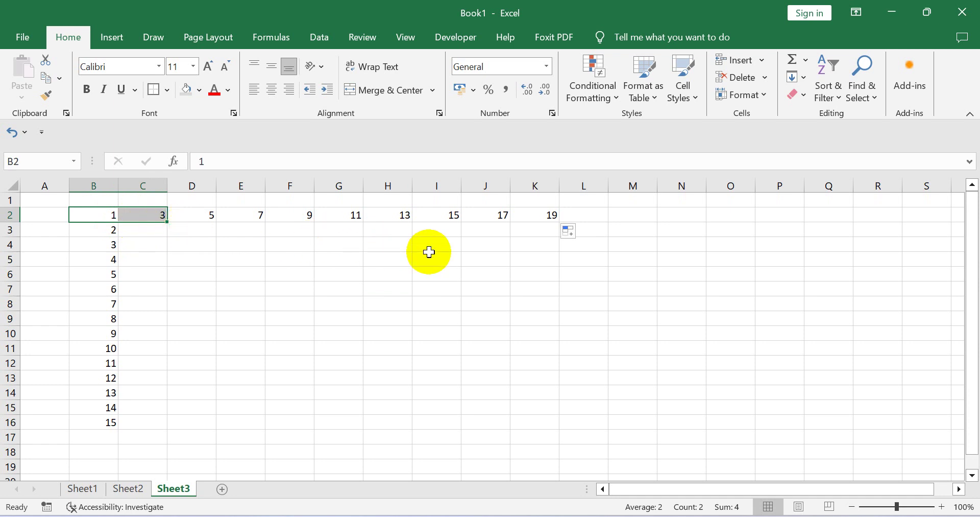
left_click(268, 276)
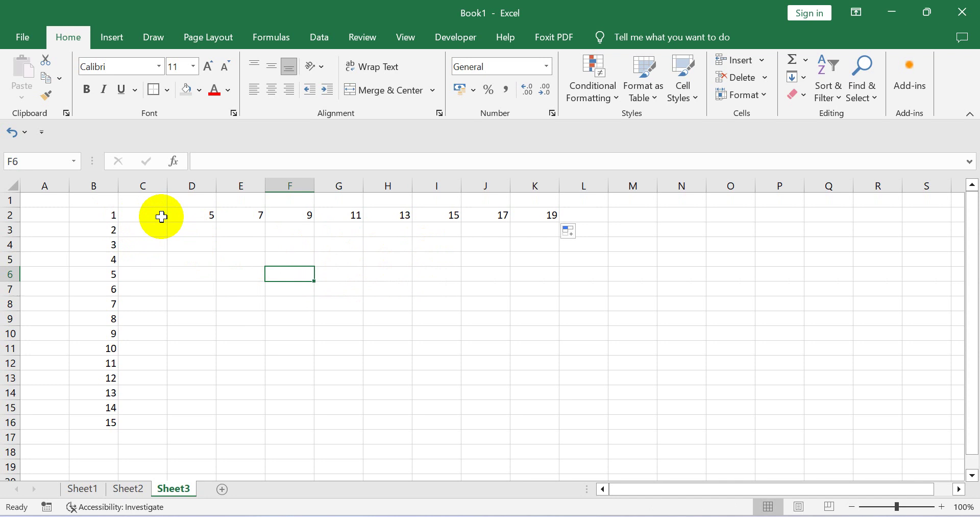
left_click_drag(161, 216, 527, 214)
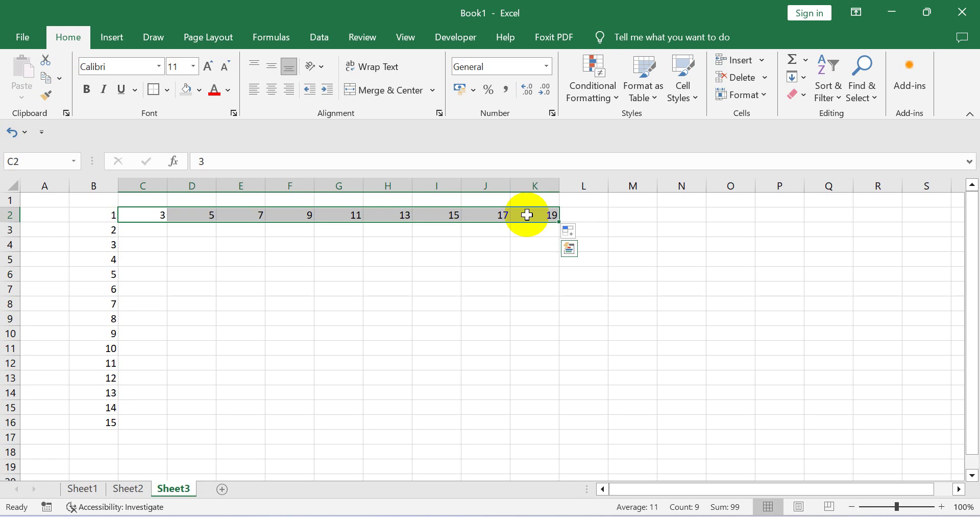
key("Delete")
left_click(389, 271)
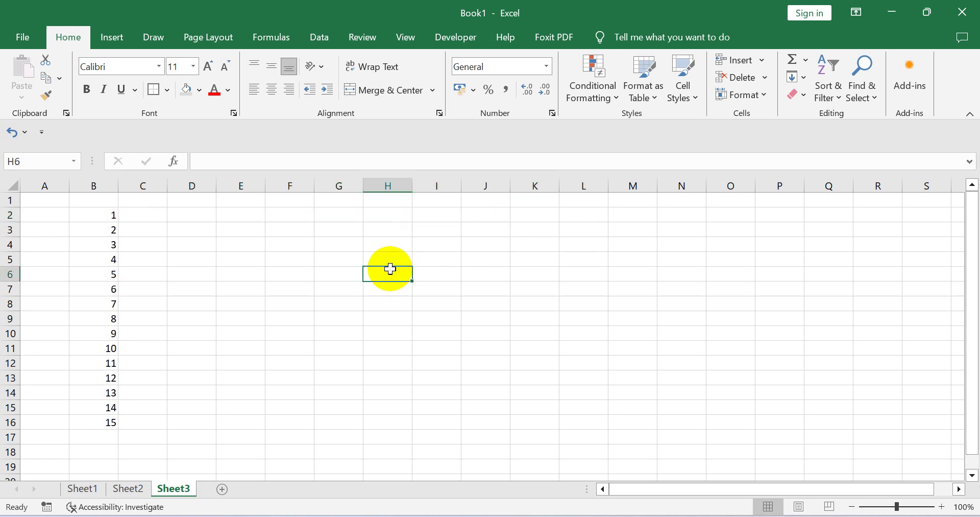
left_click(153, 218)
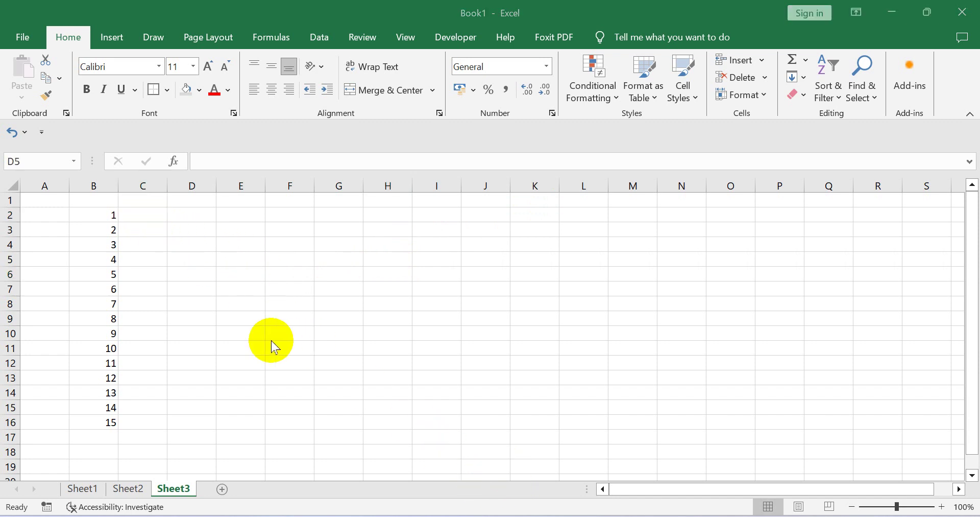
left_click(172, 265)
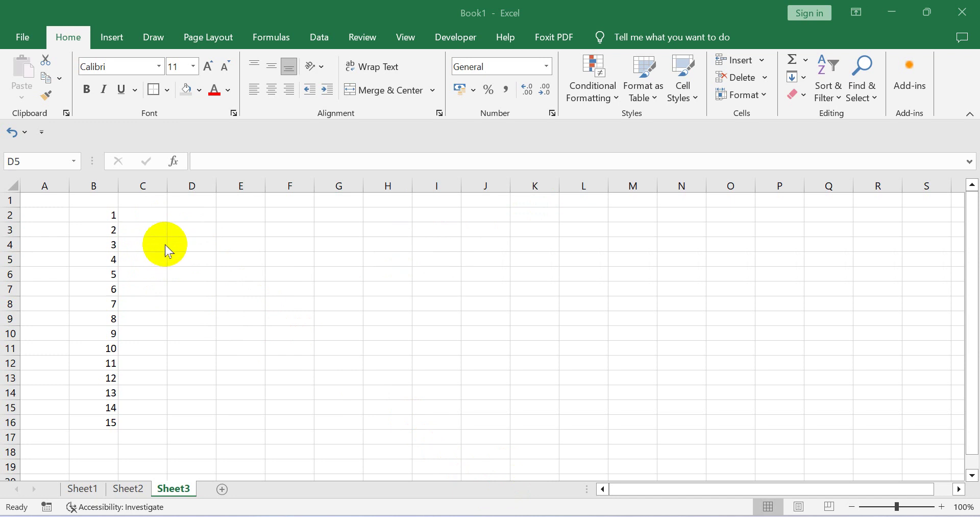
left_click(141, 214)
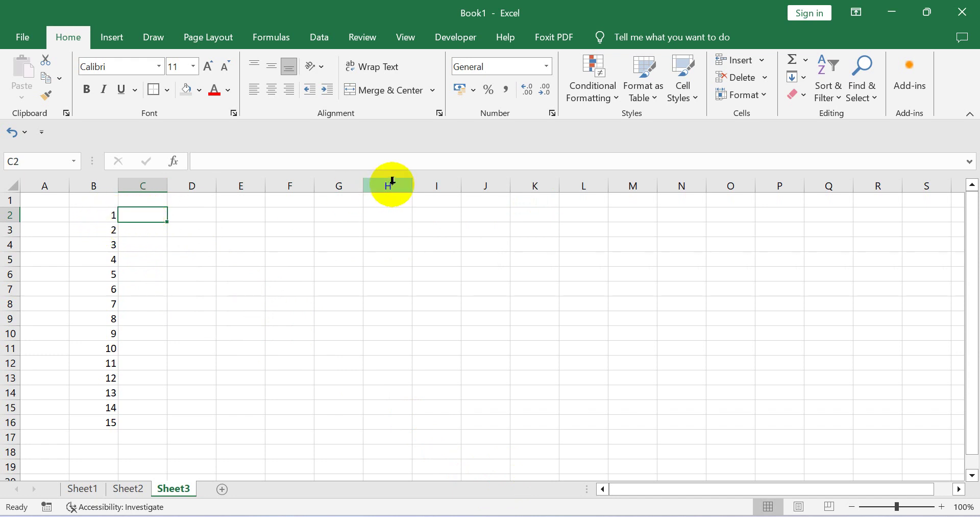
Insert two blank sheet rows above the number list, starting at row 2.
left_click(99, 215)
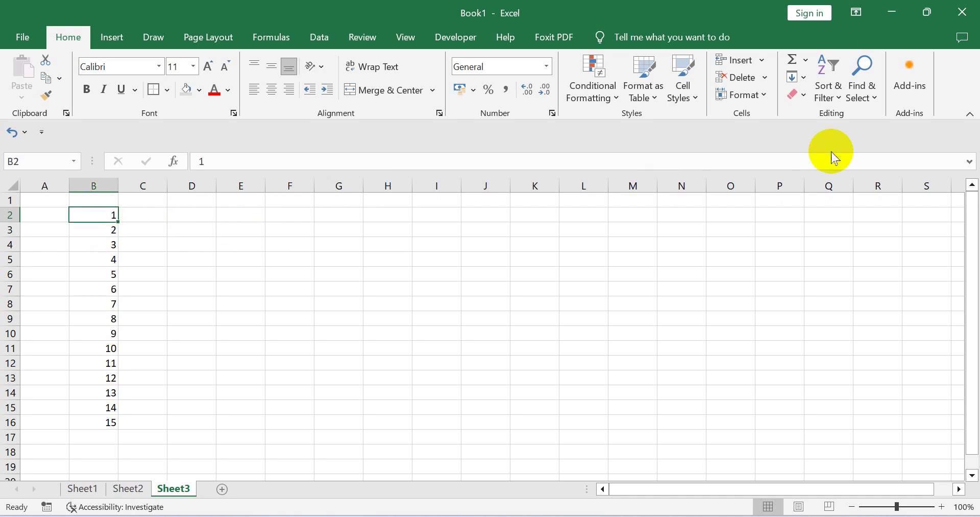
left_click(763, 62)
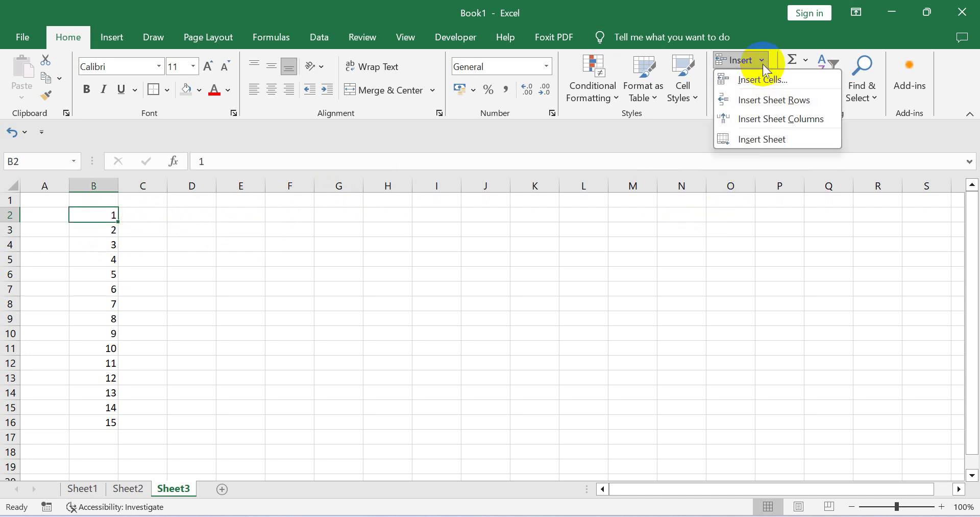
left_click(772, 103)
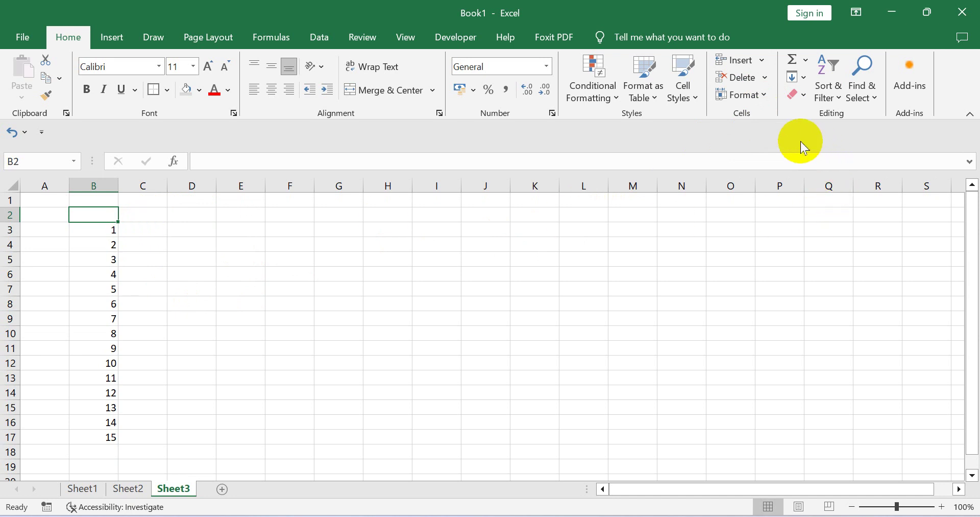
left_click(752, 61)
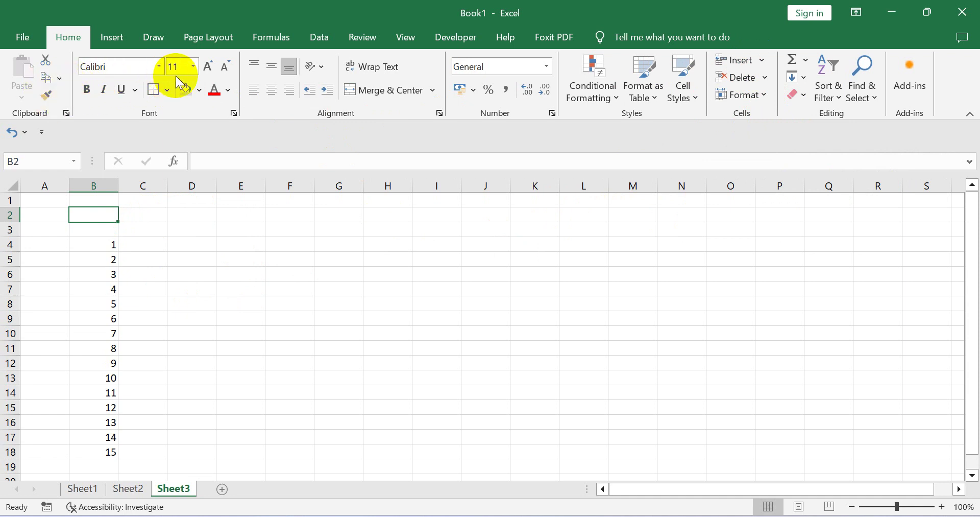
left_click(10, 132)
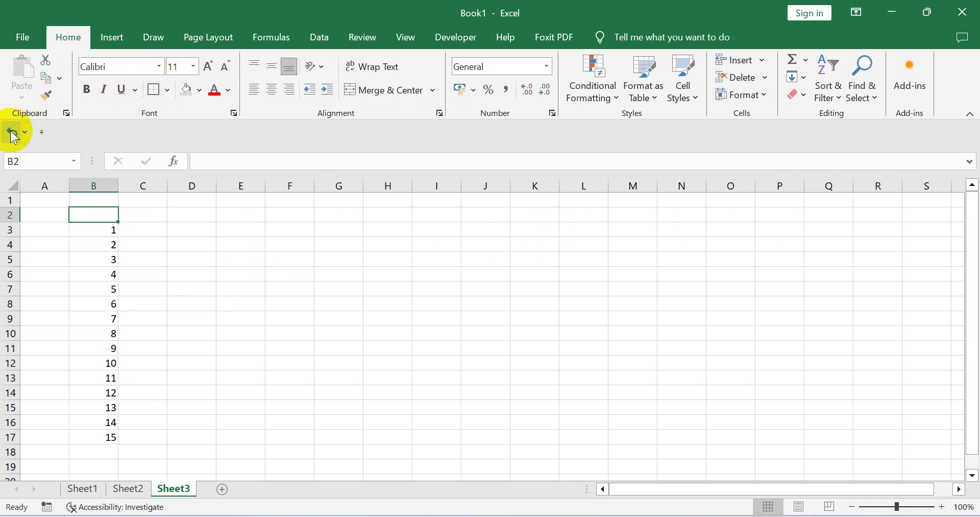
left_click(758, 62)
left_click(761, 97)
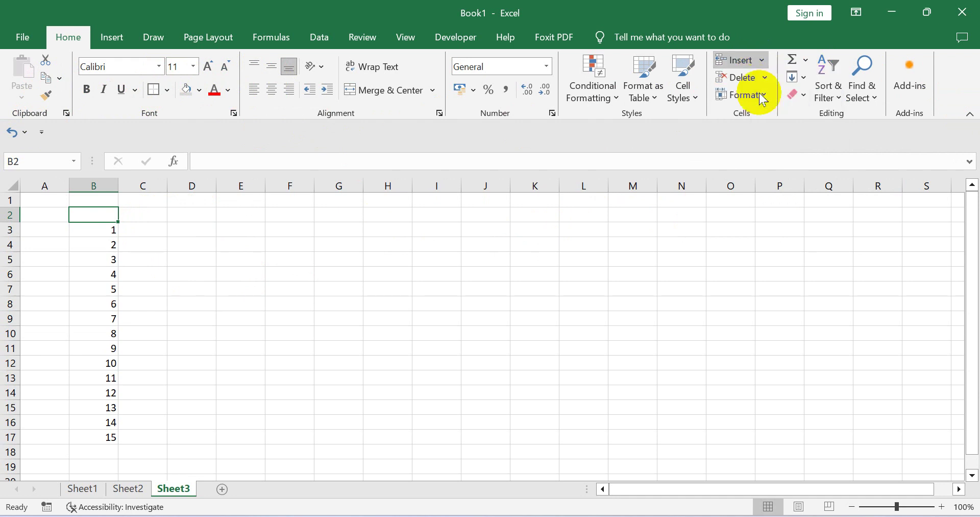
left_click(554, 258)
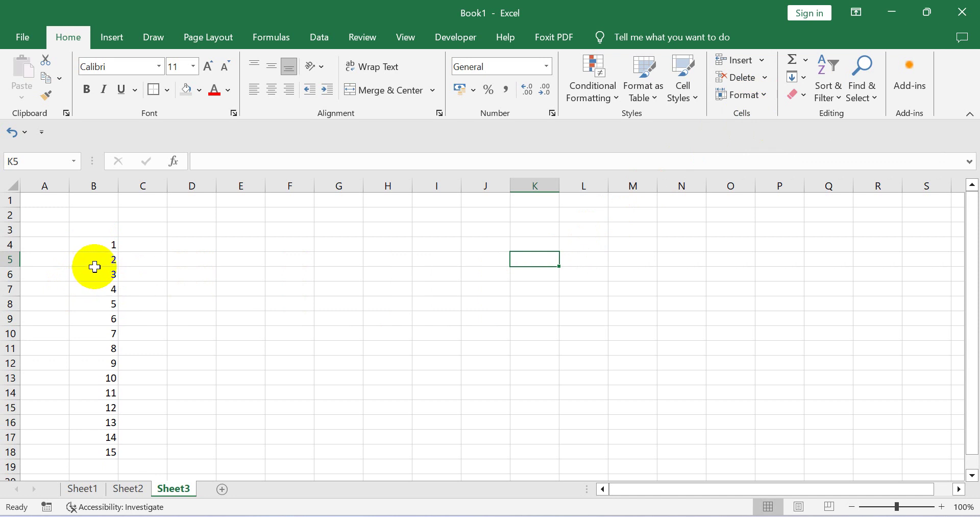
Insert a blank sheet column before the number list in column B and select cell D3.
left_click(92, 247)
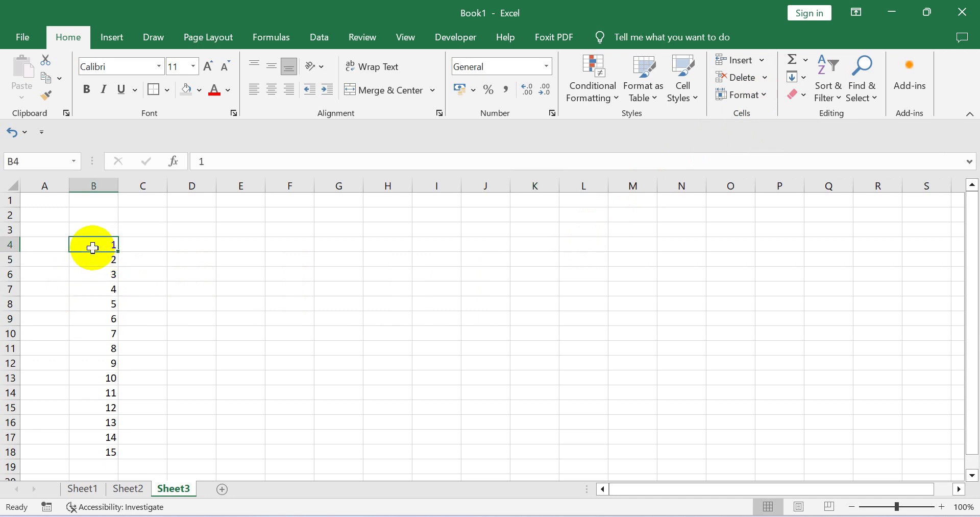
left_click(763, 60)
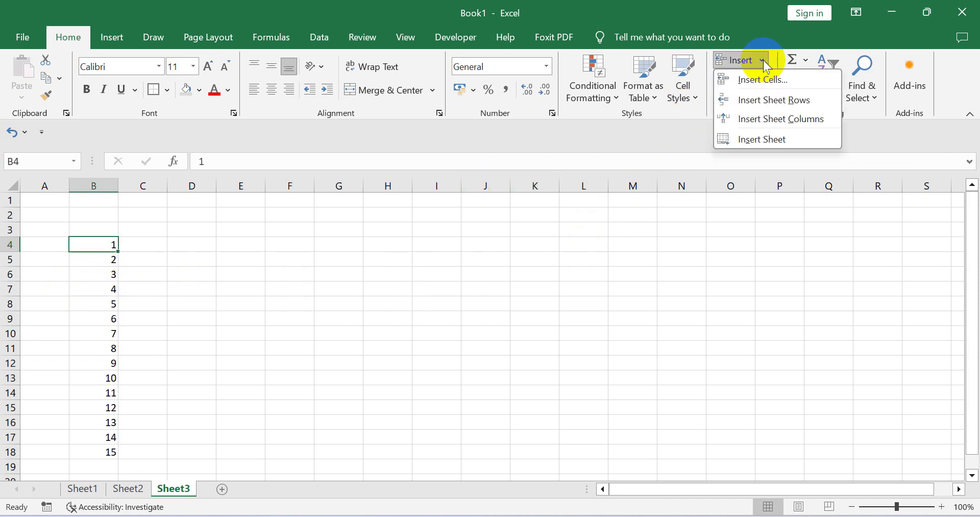
left_click(766, 117)
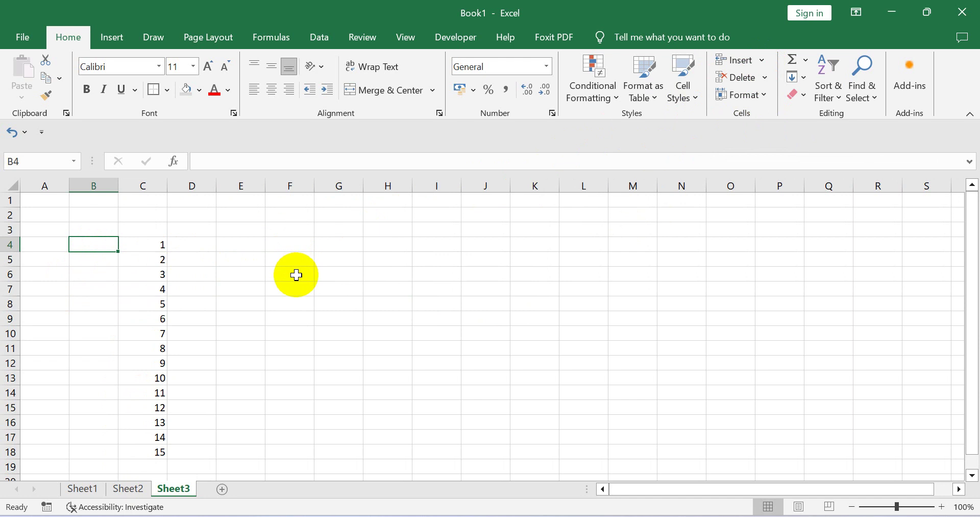
left_click(202, 233)
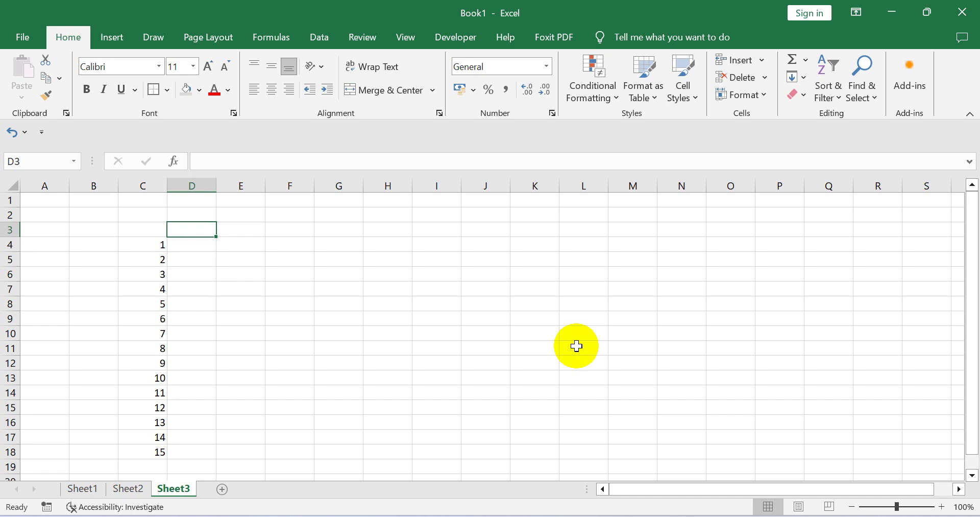
Enter the column headings Aktifitas, Tugas, UTS and UAS in cells D3 through G3.
type("Ak")
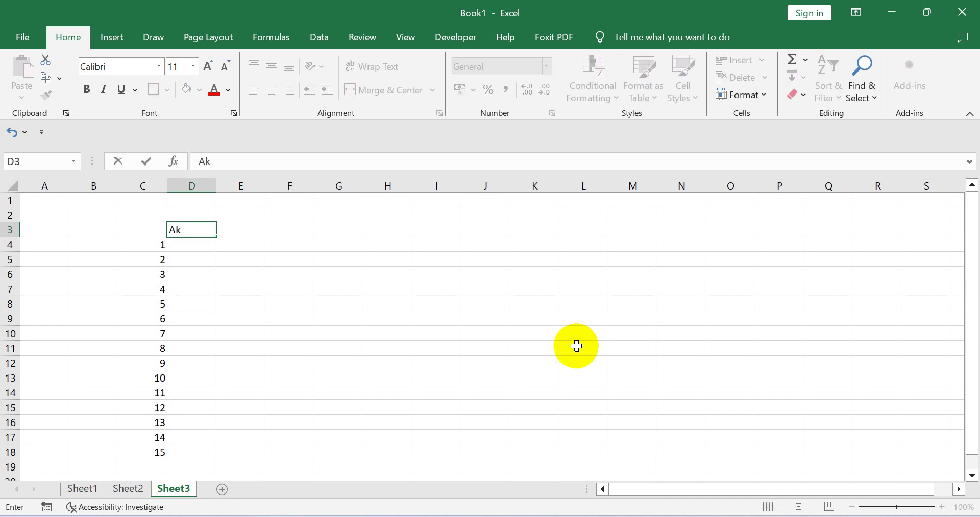
type("tifitas")
key("Tab")
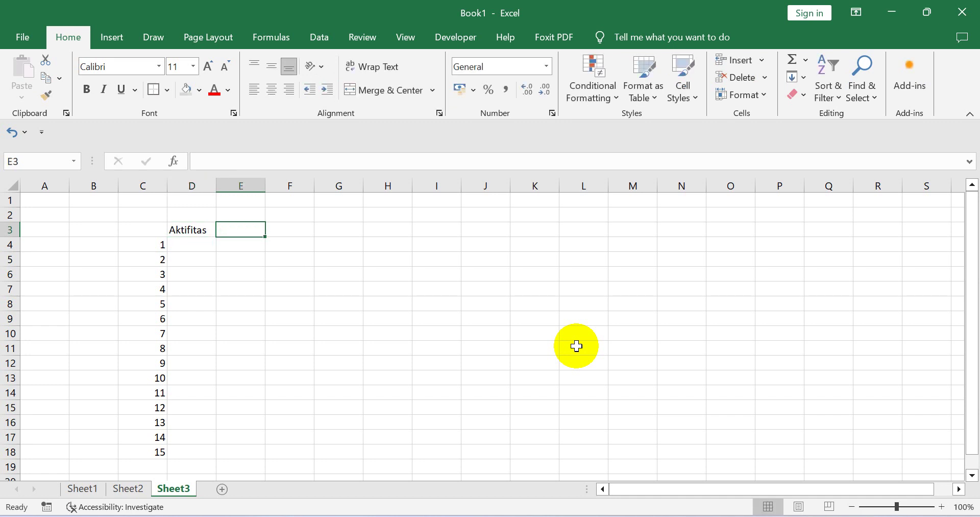
type("Tugas")
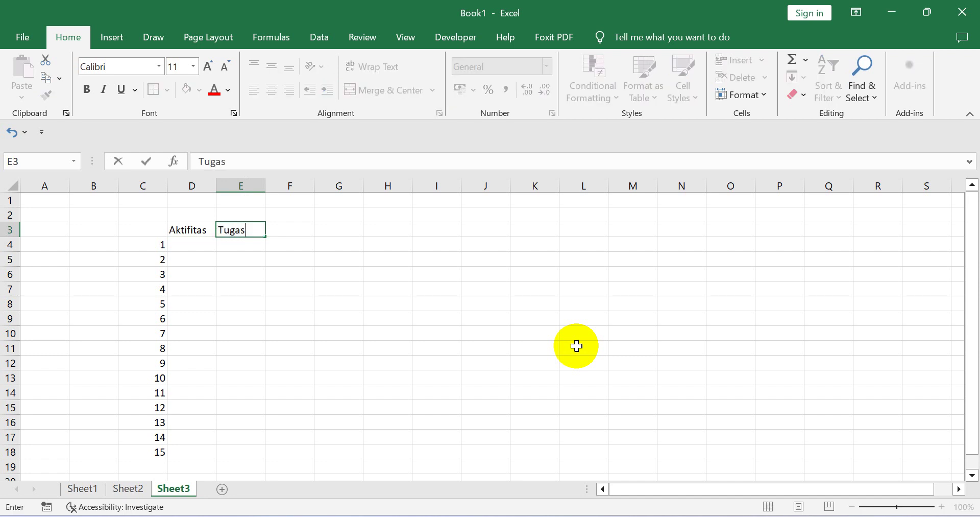
key("Tab")
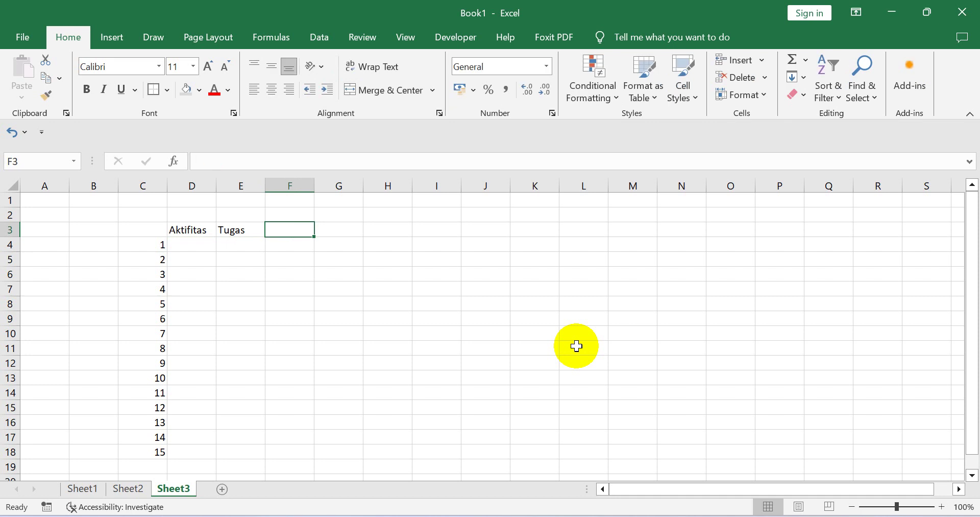
type("UTS")
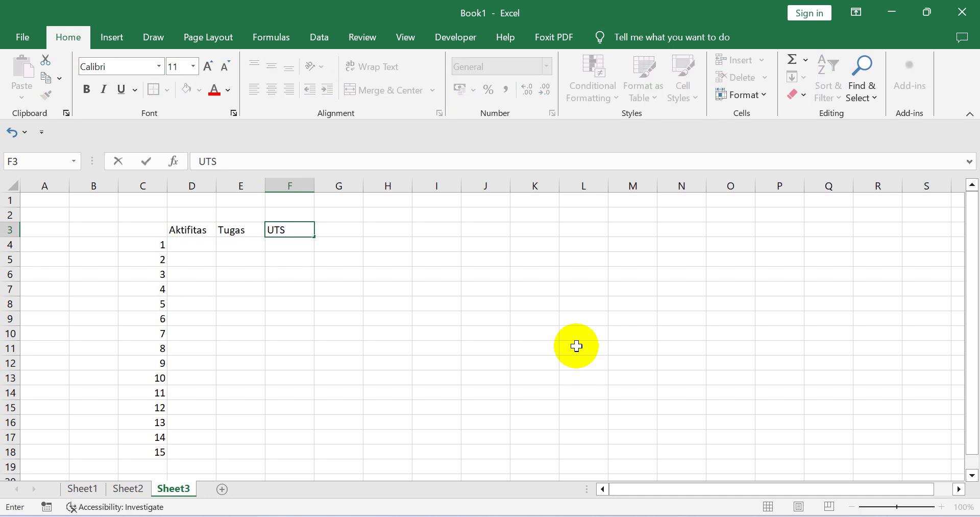
key("Tab")
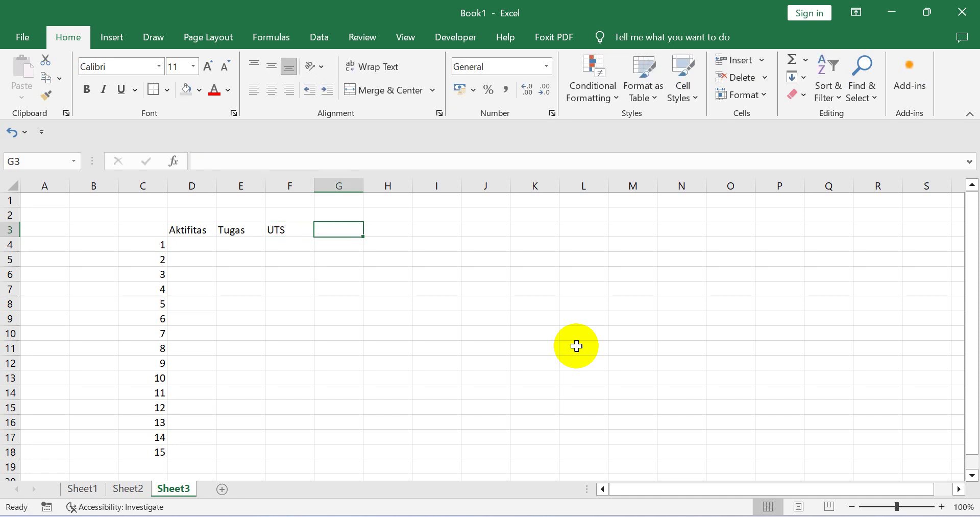
type("UAS")
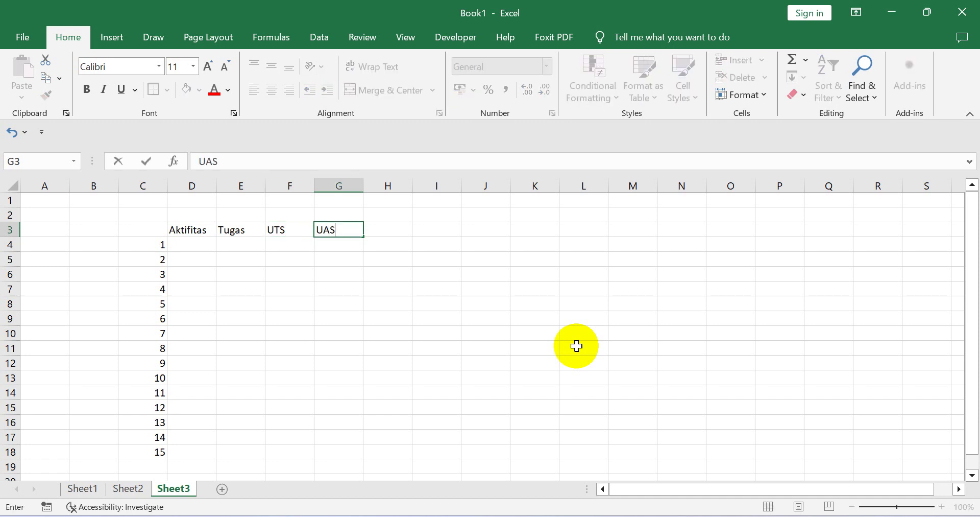
key("Tab")
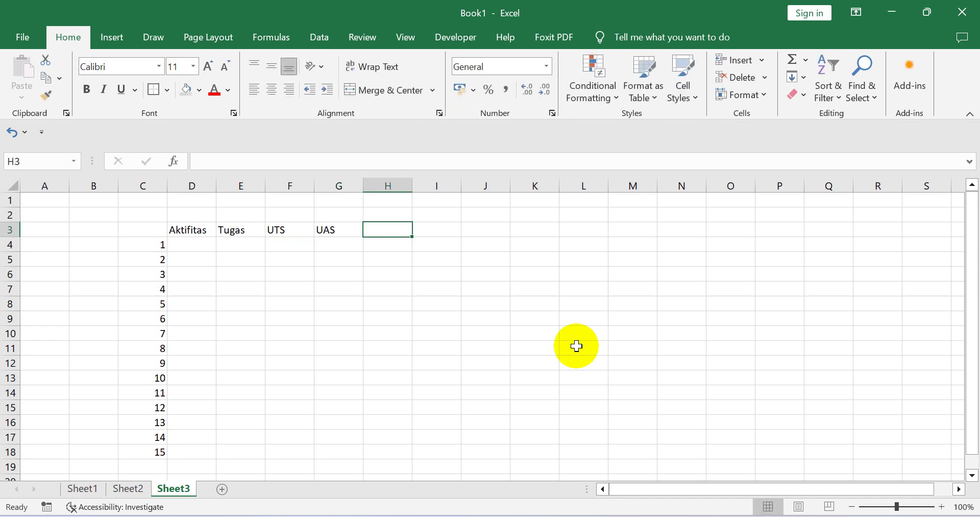
Complete the heading row with Nilai Akhir in cell H3 and Nilai Huruf in cell I3.
type("Ni")
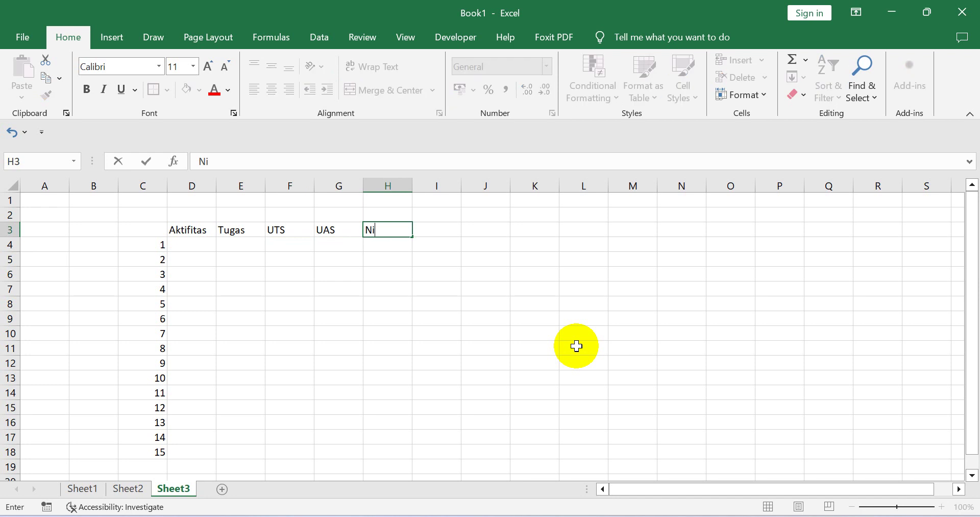
type("lai Akhir")
key("Tab")
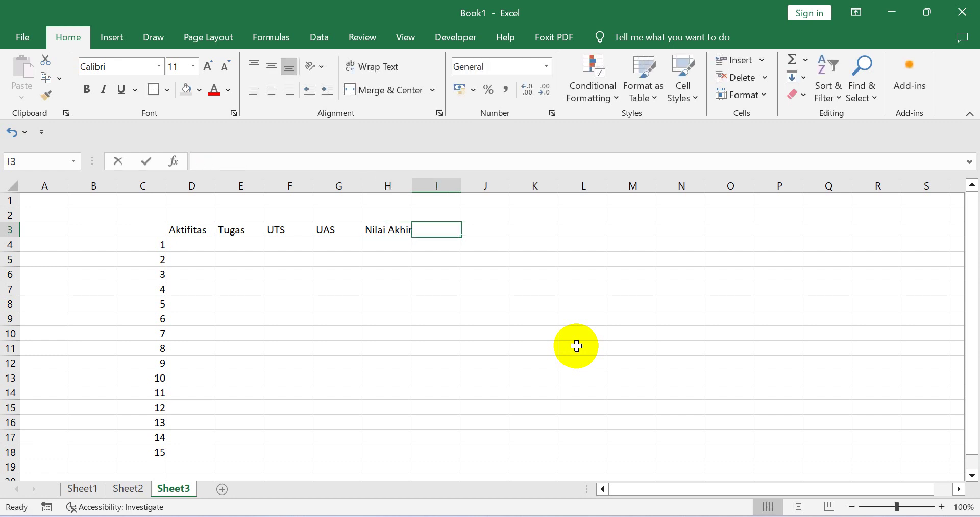
type("Nilai Huruf")
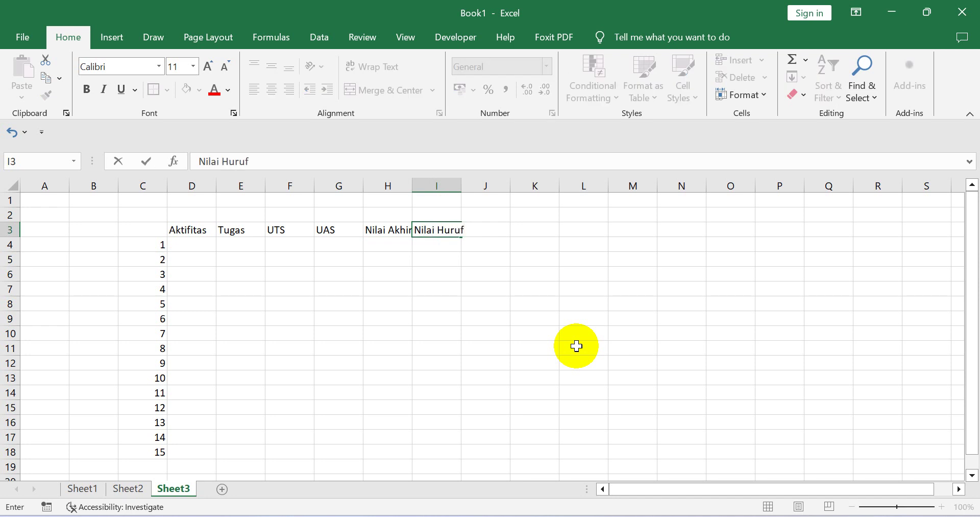
key("Return")
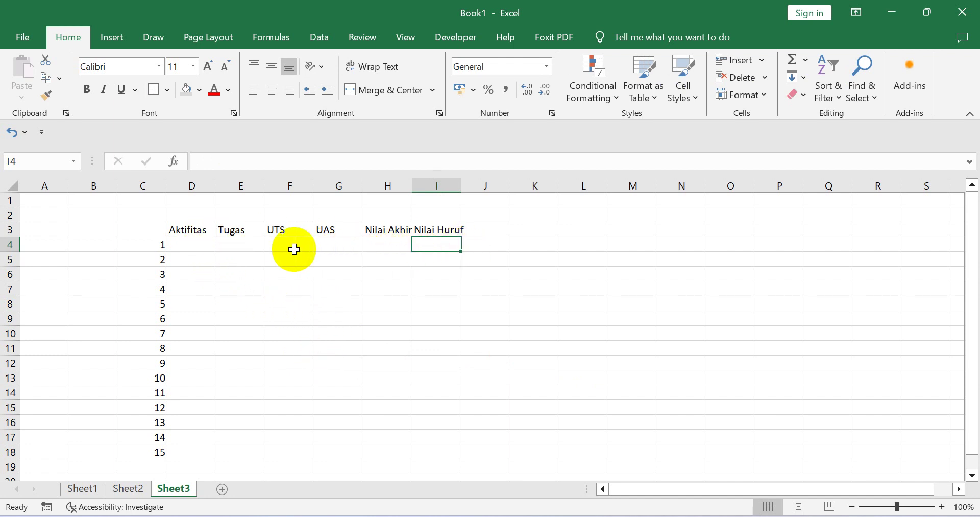
AutoFit columns I and C individually, and AutoFit all columns from C through I to their contents.
double_click(462, 186)
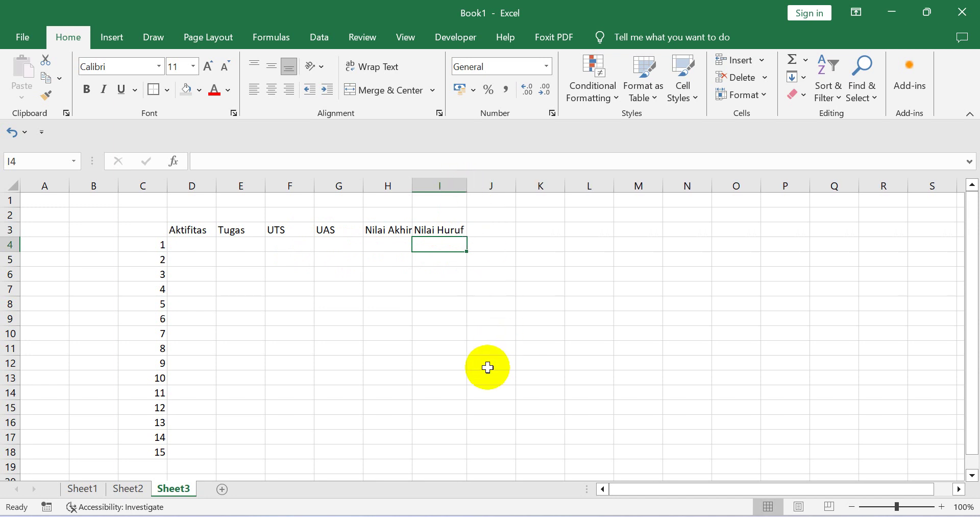
double_click(167, 188)
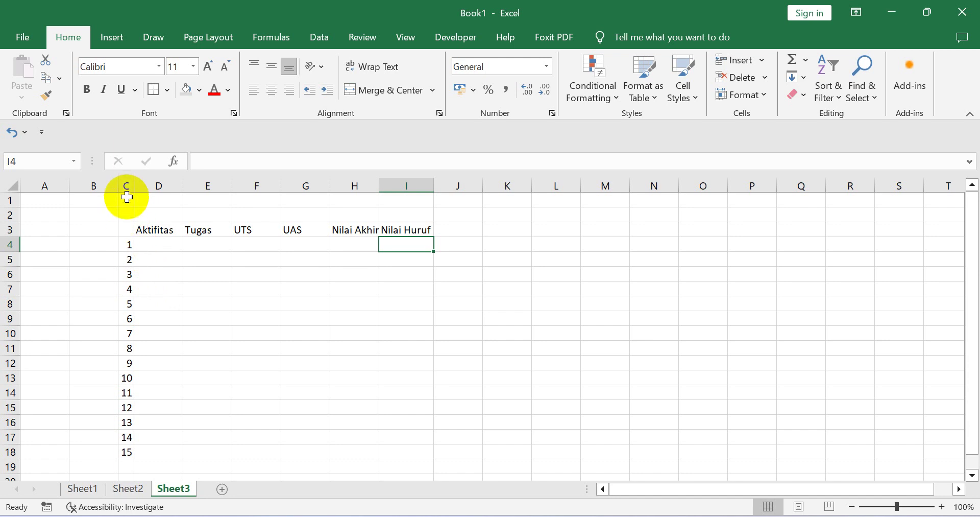
left_click_drag(126, 183, 420, 241)
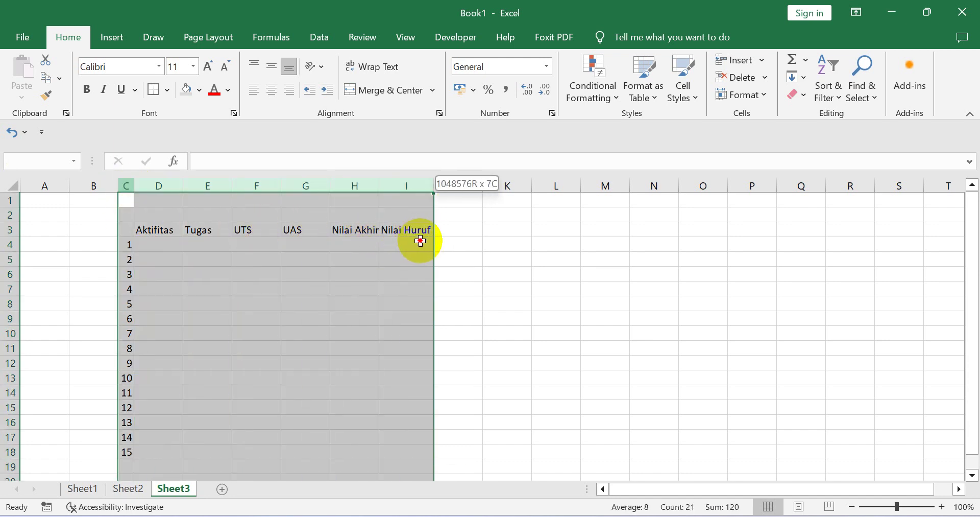
left_click(170, 201)
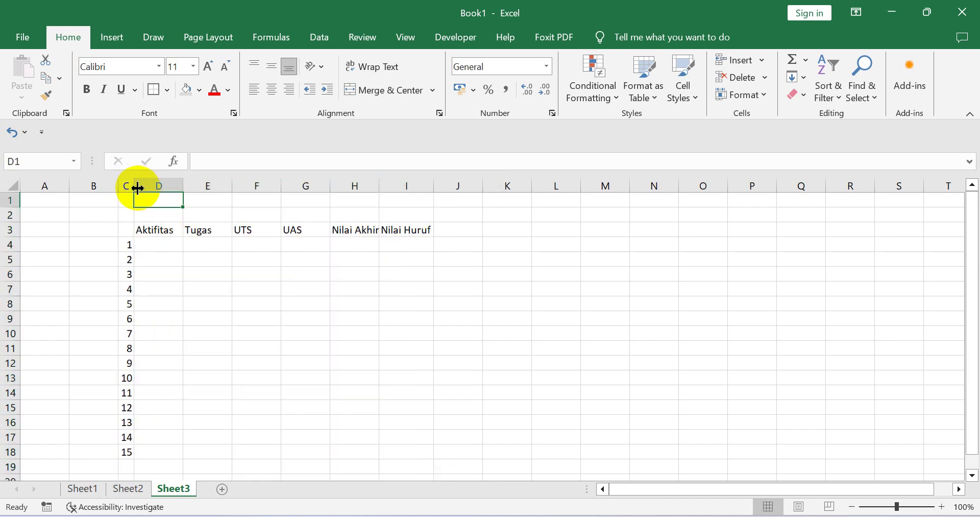
left_click(127, 186)
left_click_drag(126, 186, 407, 204)
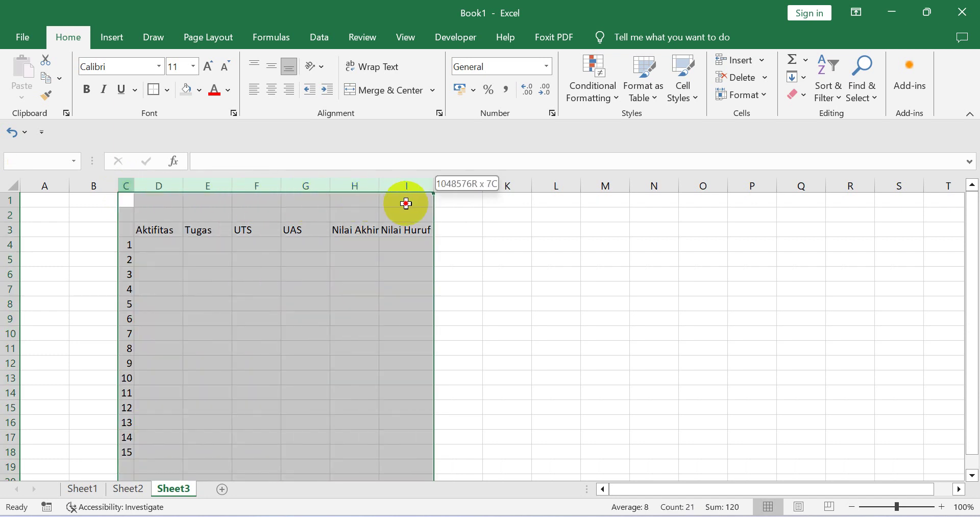
double_click(276, 186)
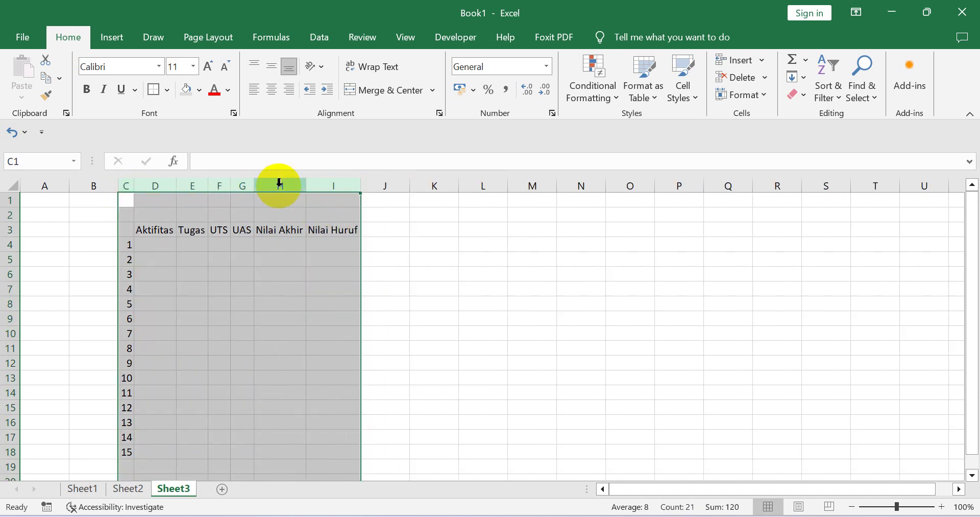
left_click(262, 305)
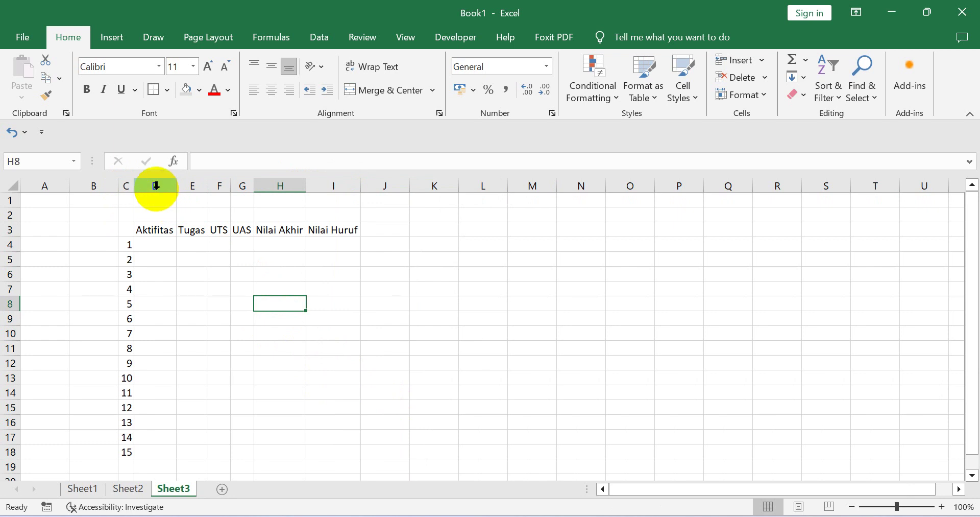
Widen columns C through I together to one equal width, and narrow only column C to suit its numbers.
left_click_drag(157, 185, 301, 205)
left_click_drag(127, 186, 328, 213)
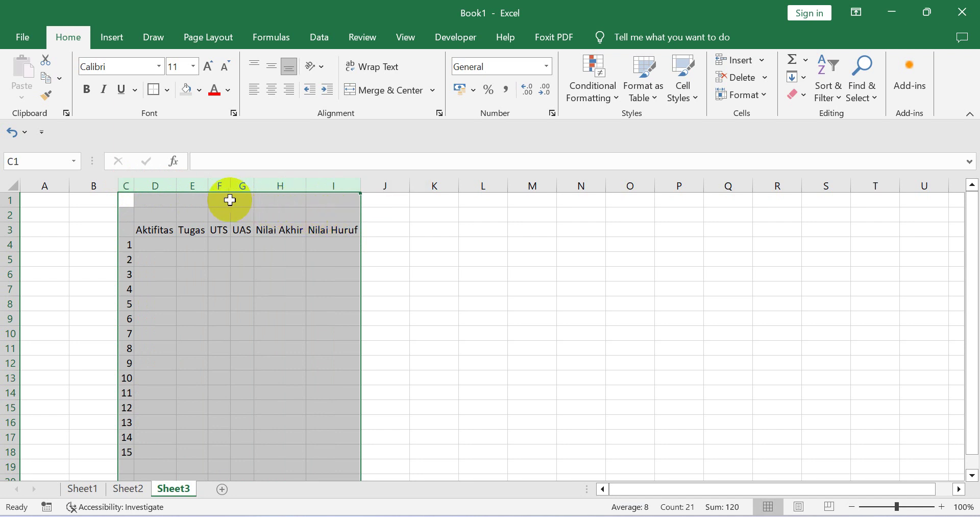
left_click(147, 203)
left_click_drag(130, 185, 350, 212)
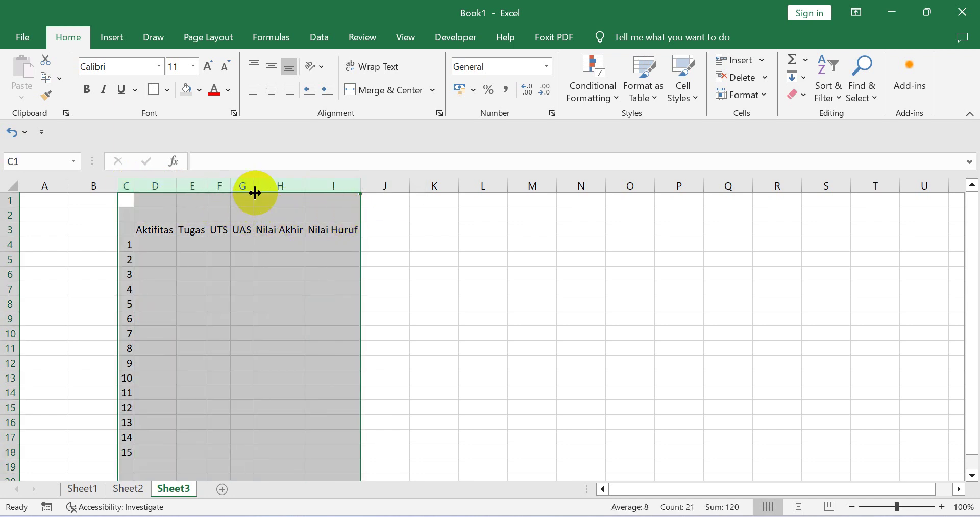
left_click_drag(254, 187, 296, 192)
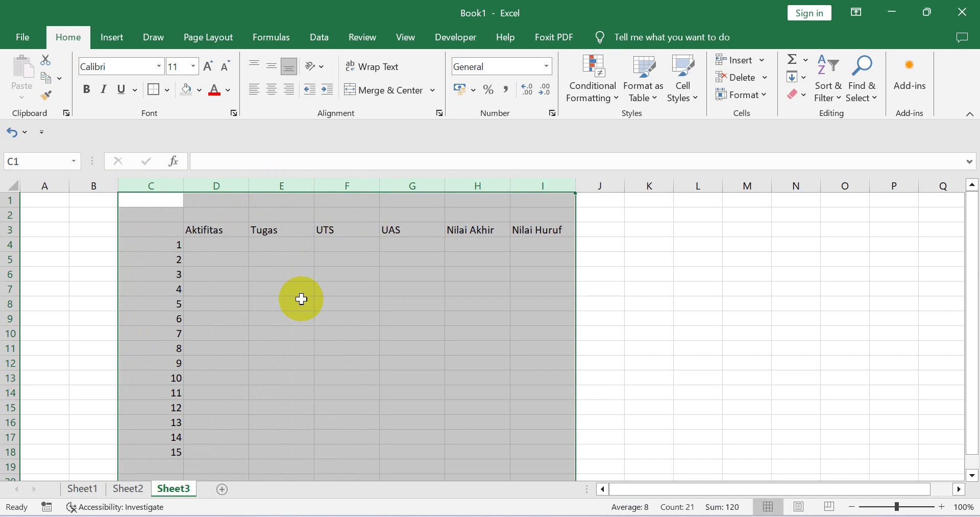
left_click(302, 299)
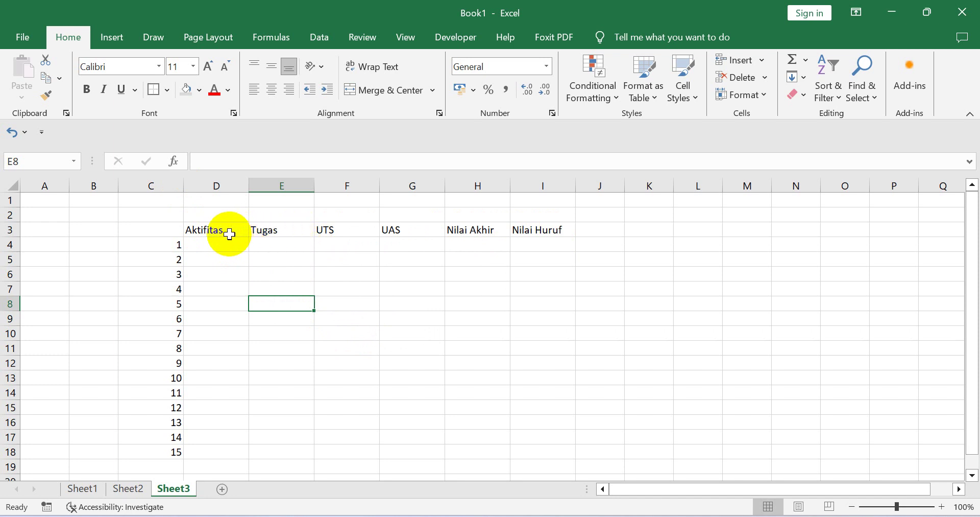
left_click_drag(184, 186, 150, 192)
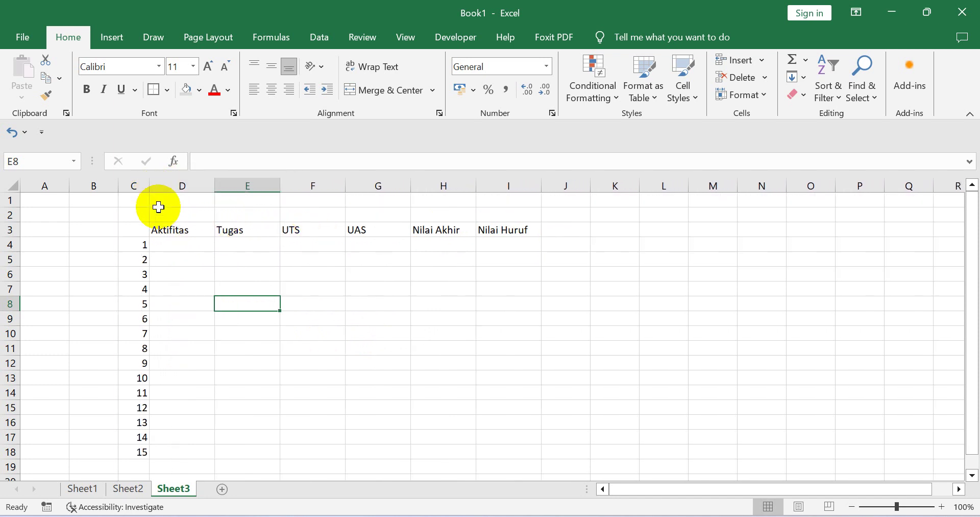
Center the headings in the range D3:I3 horizontally within their cells.
left_click(179, 247)
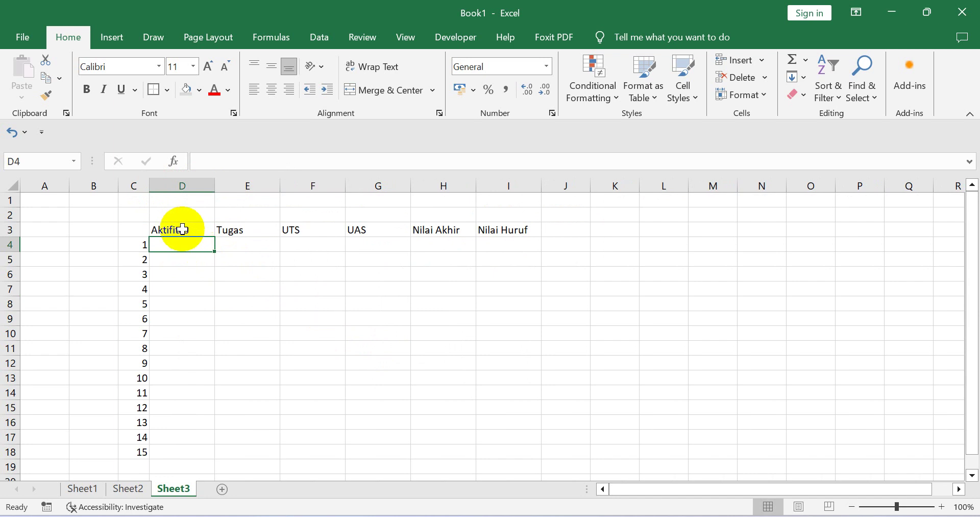
left_click_drag(182, 229, 280, 232)
left_click(190, 271)
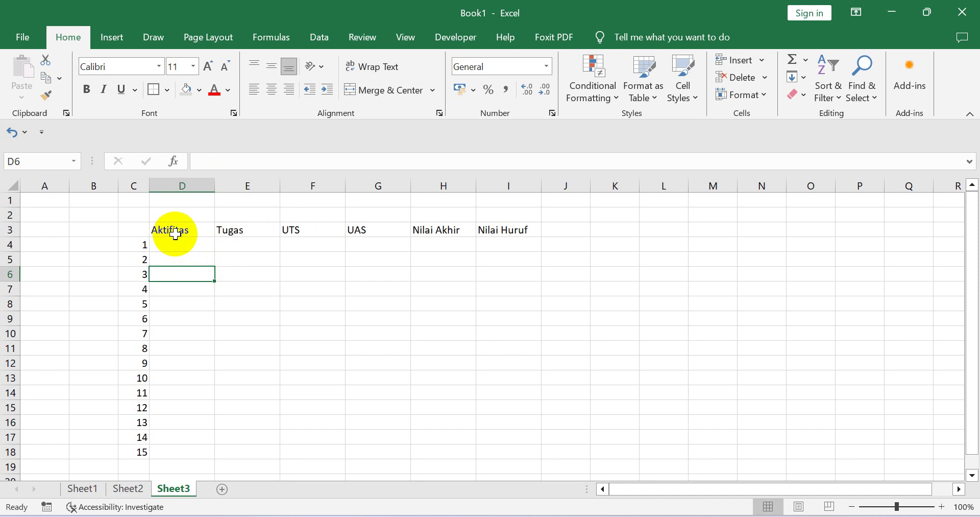
key("Up")
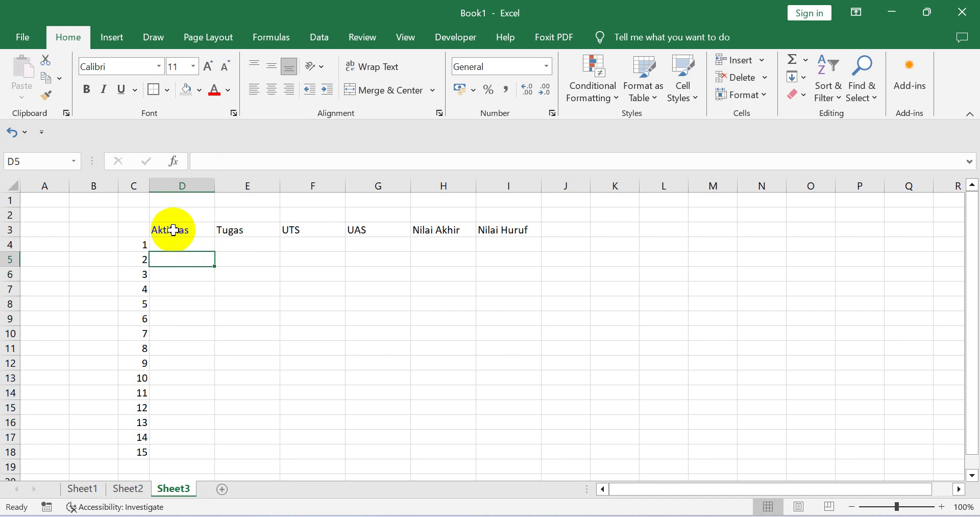
left_click_drag(174, 230, 488, 229)
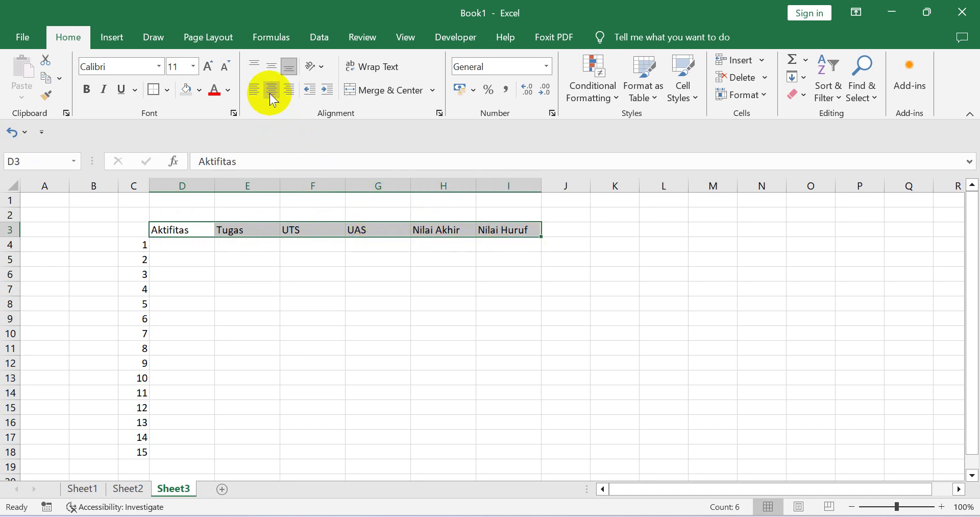
left_click(209, 259)
left_click(185, 232)
left_click_drag(185, 233, 313, 229)
left_click(193, 230)
left_click_drag(193, 230, 485, 228)
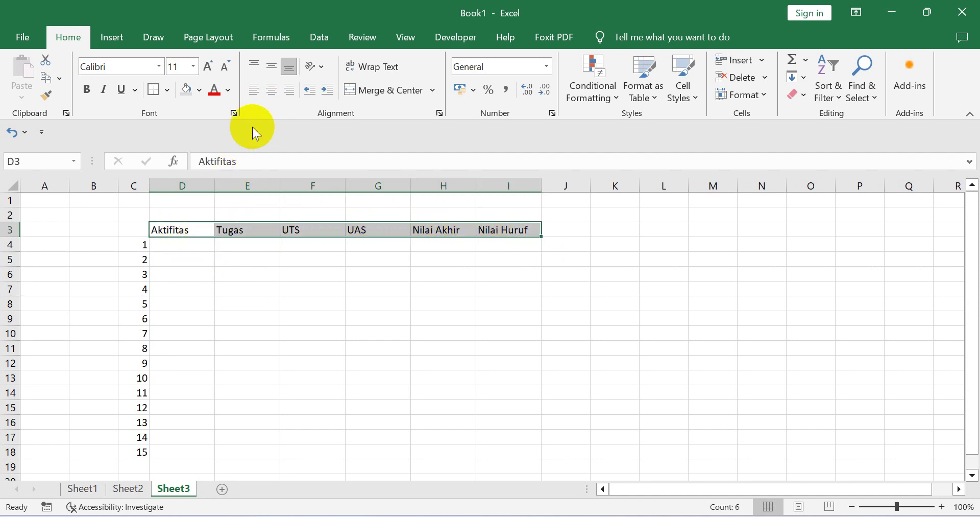
left_click(274, 96)
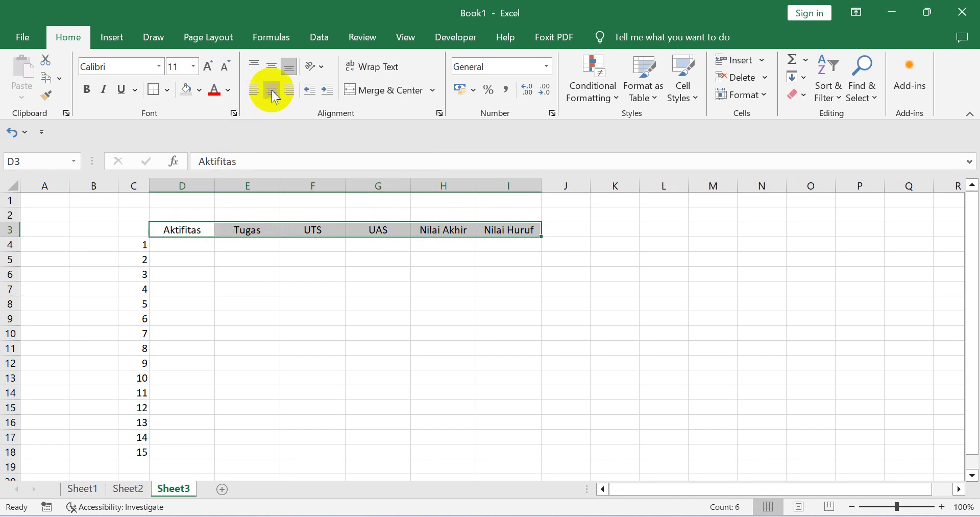
left_click(278, 319)
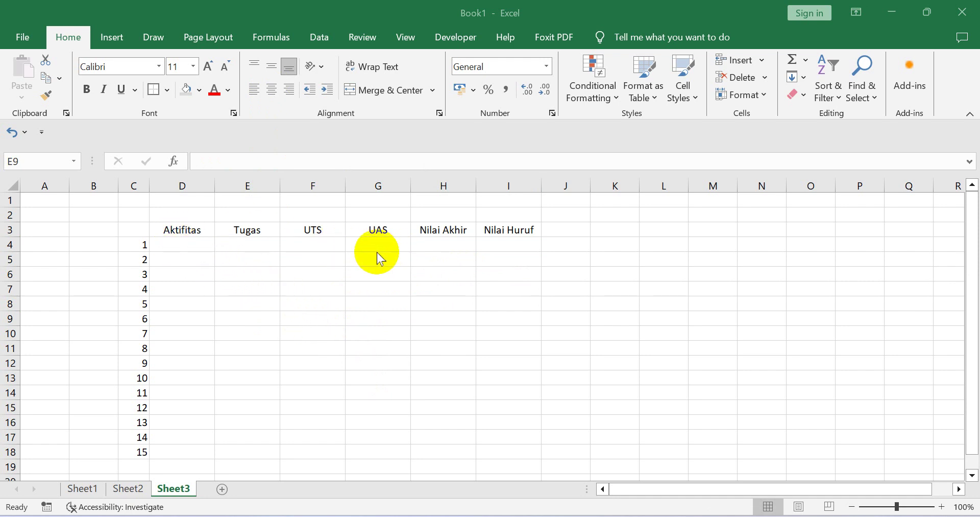
Enter the group heading Nilai in cell D2 above Aktifitas and select that cell again.
left_click(185, 214)
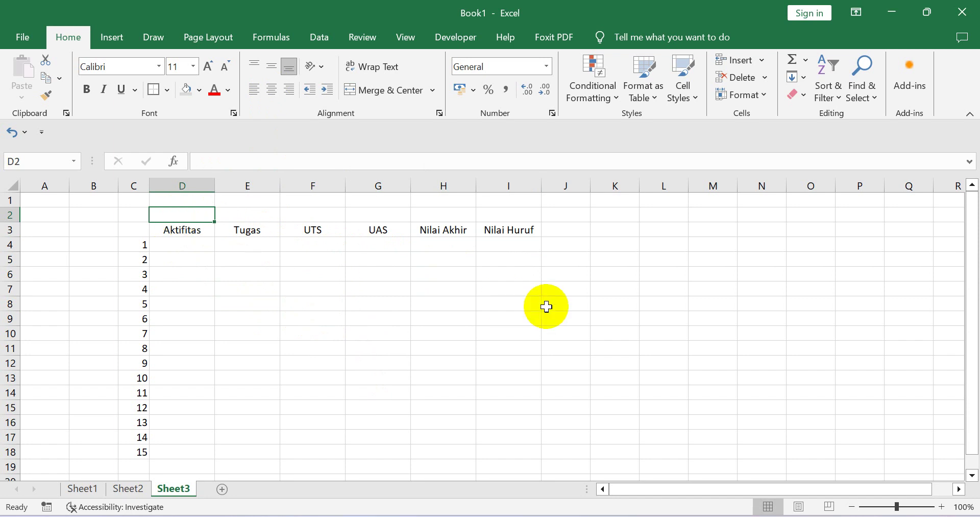
type("Nilai")
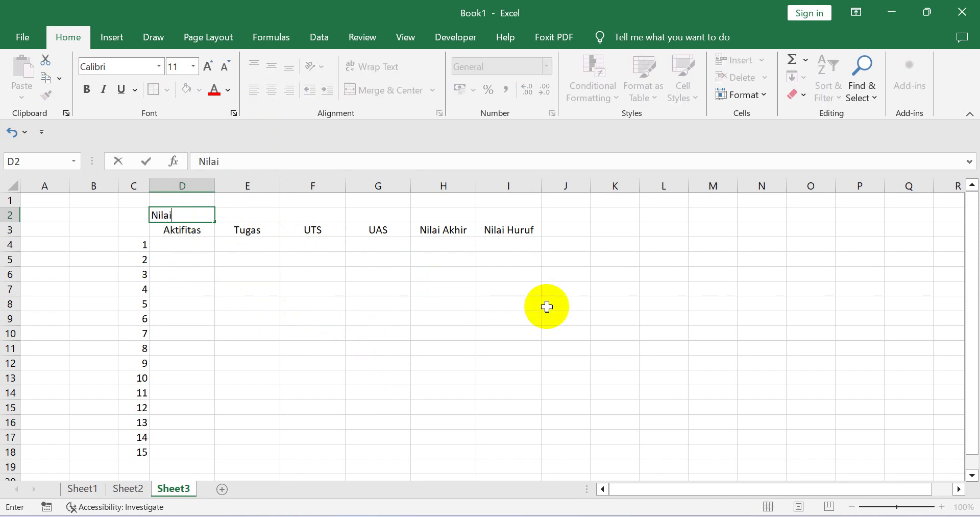
left_click(485, 335)
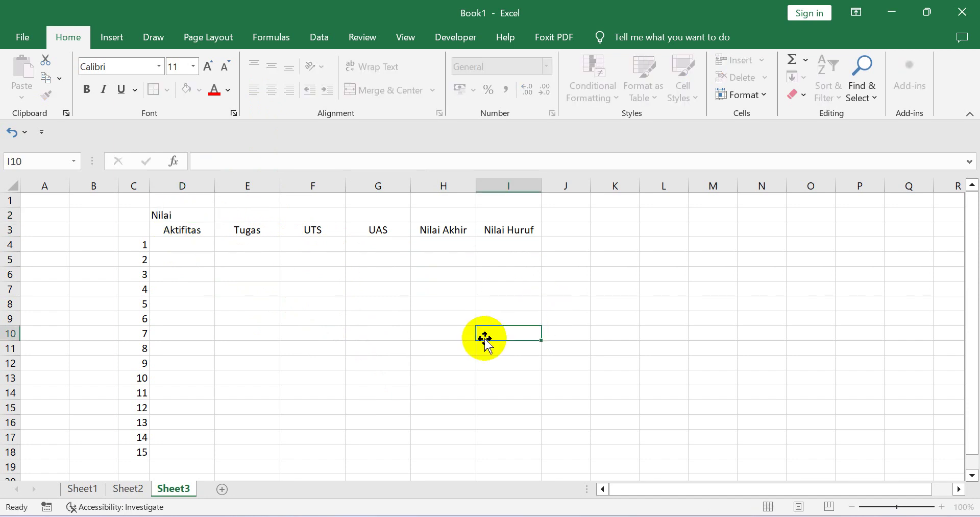
left_click(179, 216)
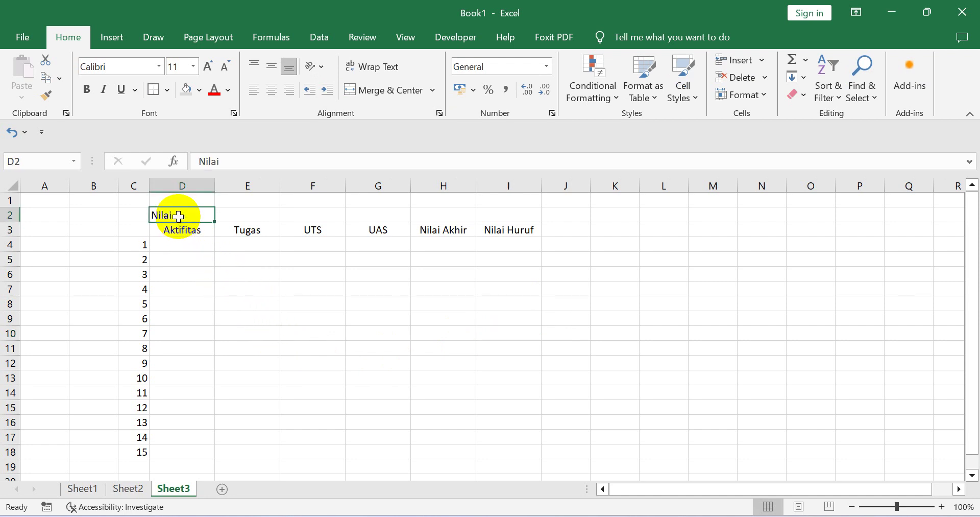
left_click_drag(189, 216, 505, 220)
left_click(298, 302)
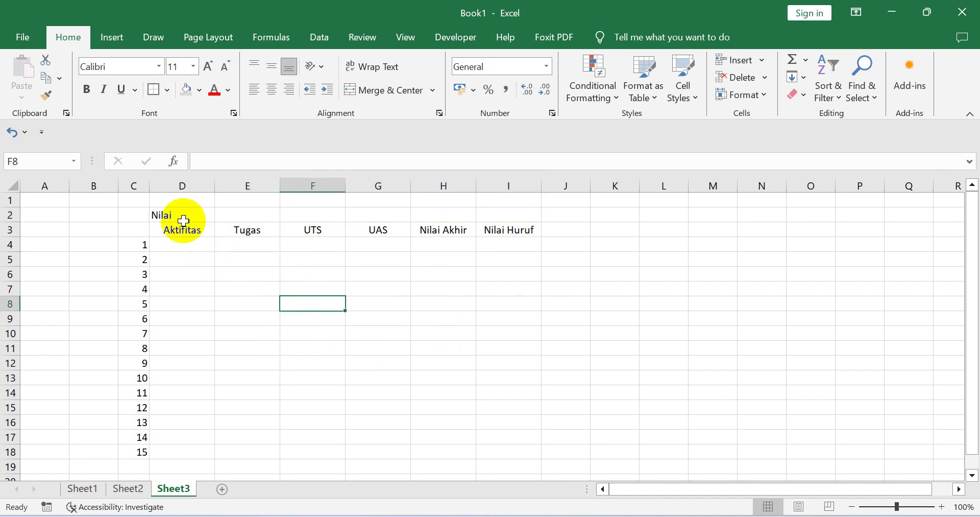
left_click_drag(172, 228, 477, 236)
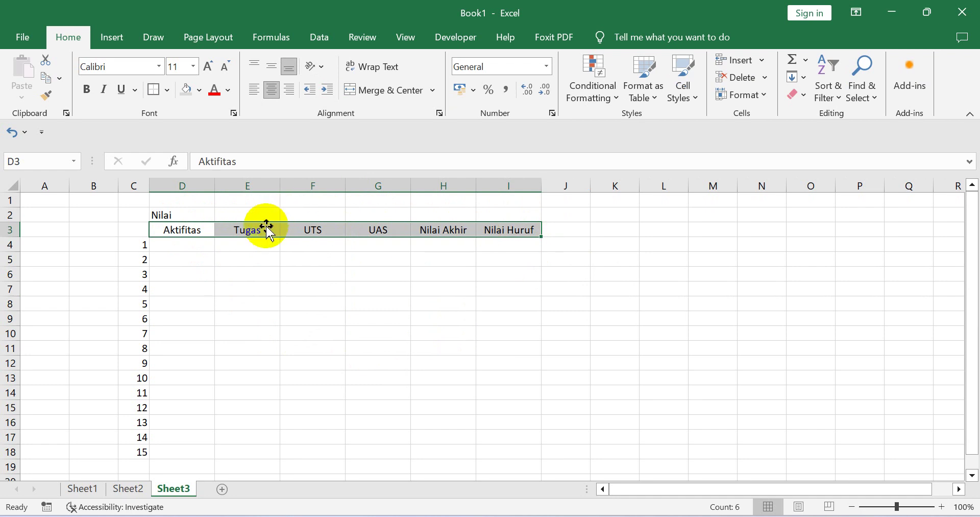
left_click(247, 281)
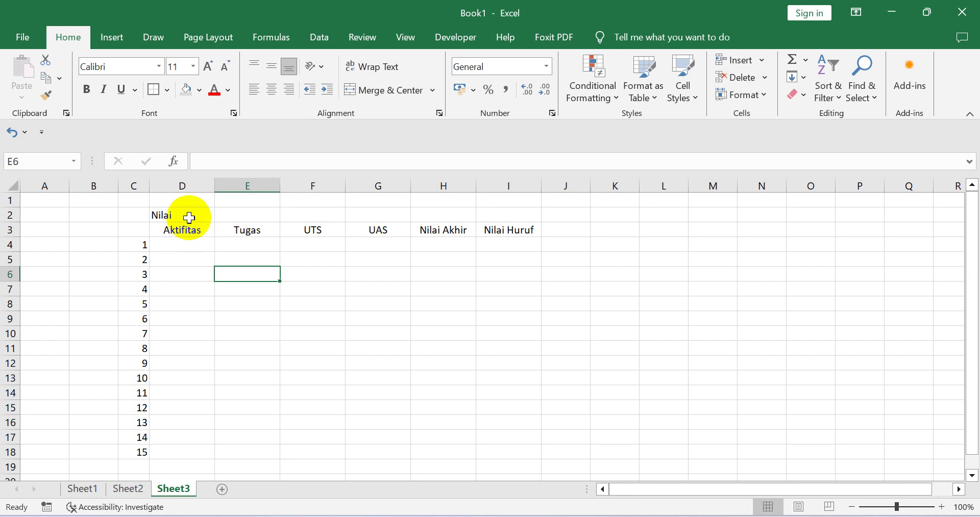
Center the heading Nilai across the range D2:I2 with the Center Across Selection horizontal alignment, without merging the cells.
left_click_drag(187, 215, 499, 220)
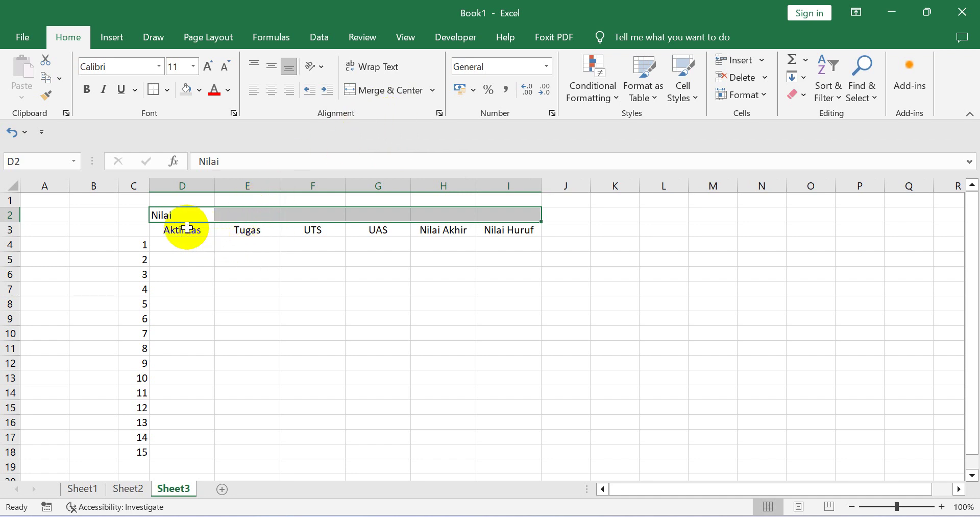
left_click_drag(185, 217, 501, 214)
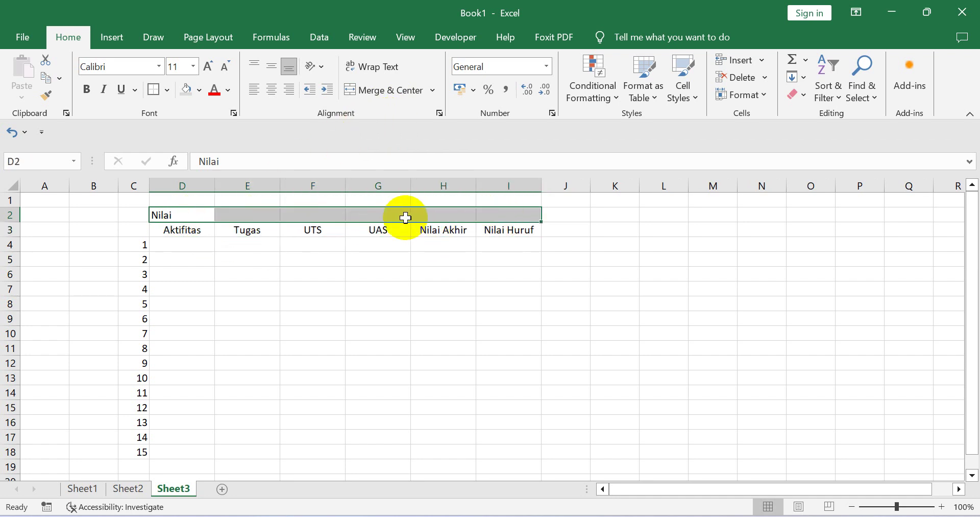
right_click(292, 216)
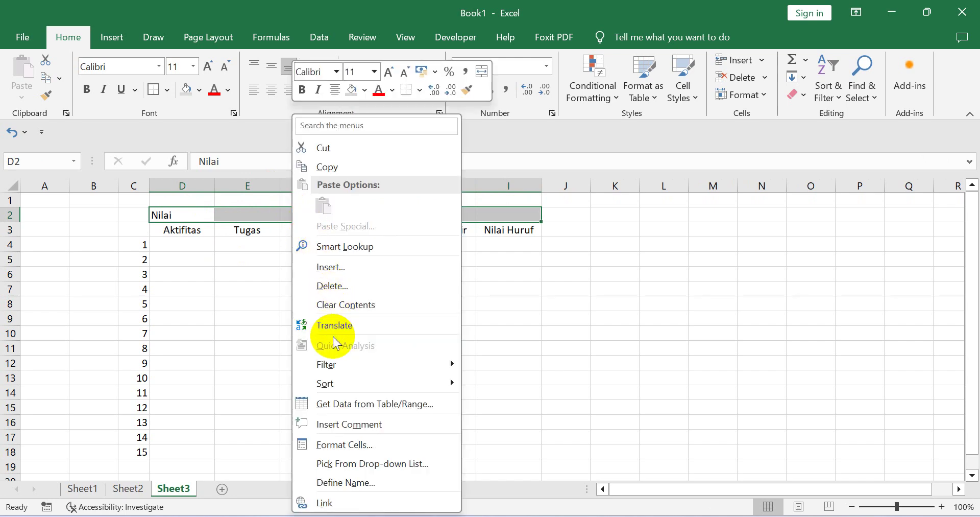
left_click(339, 445)
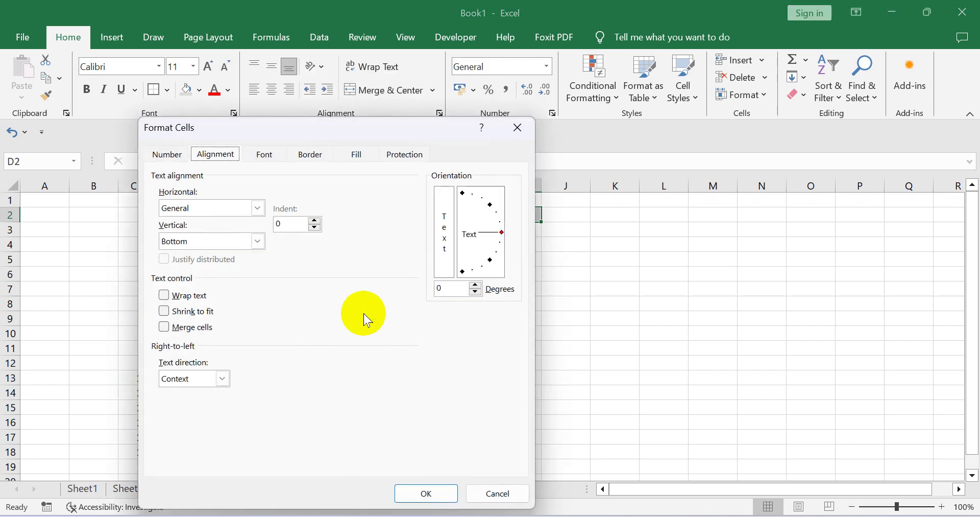
left_click_drag(322, 134, 732, 139)
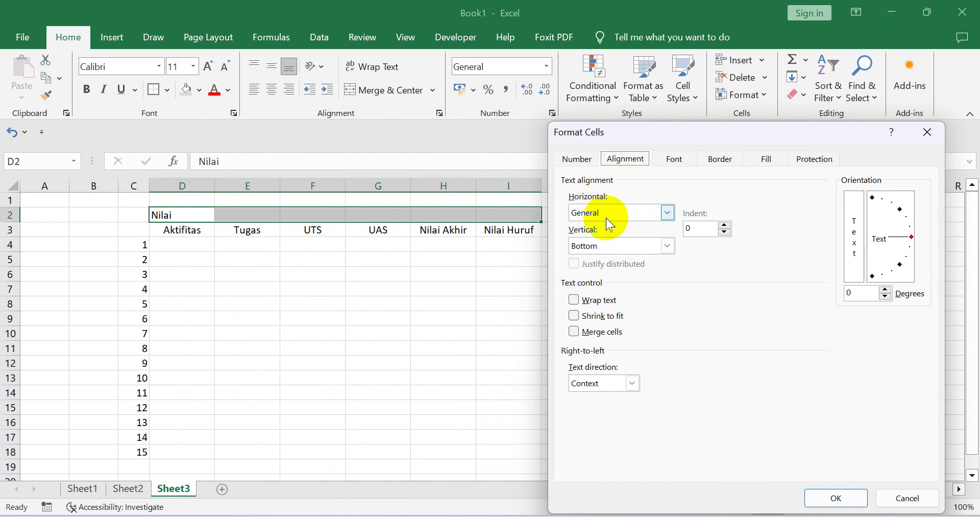
left_click(668, 213)
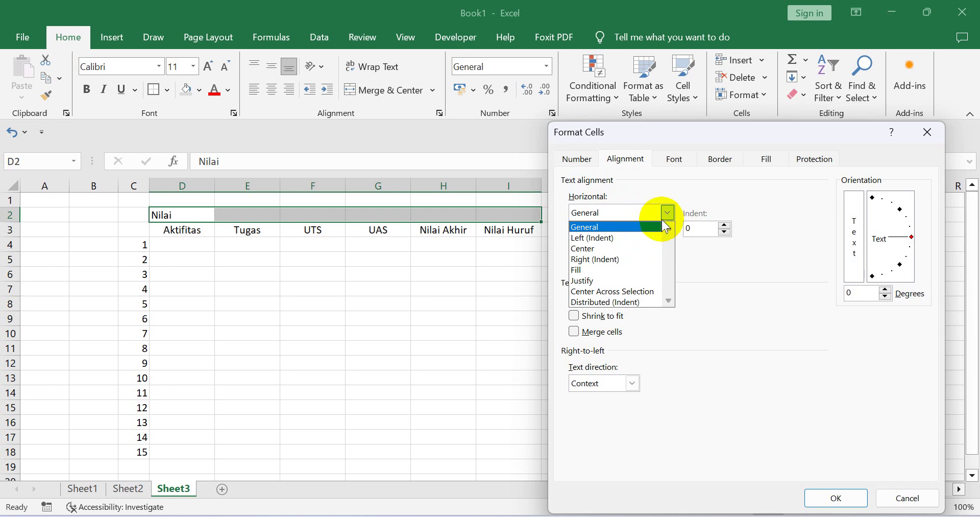
left_click(643, 292)
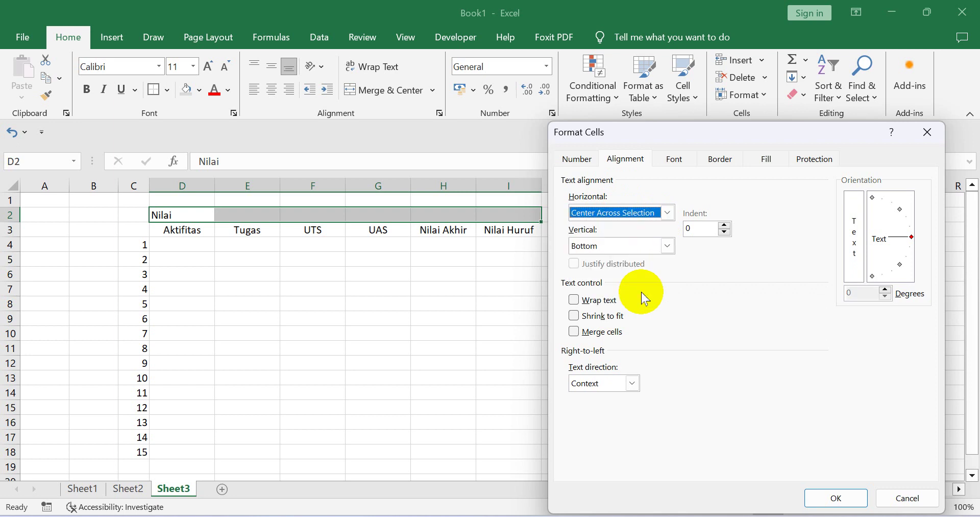
left_click(845, 505)
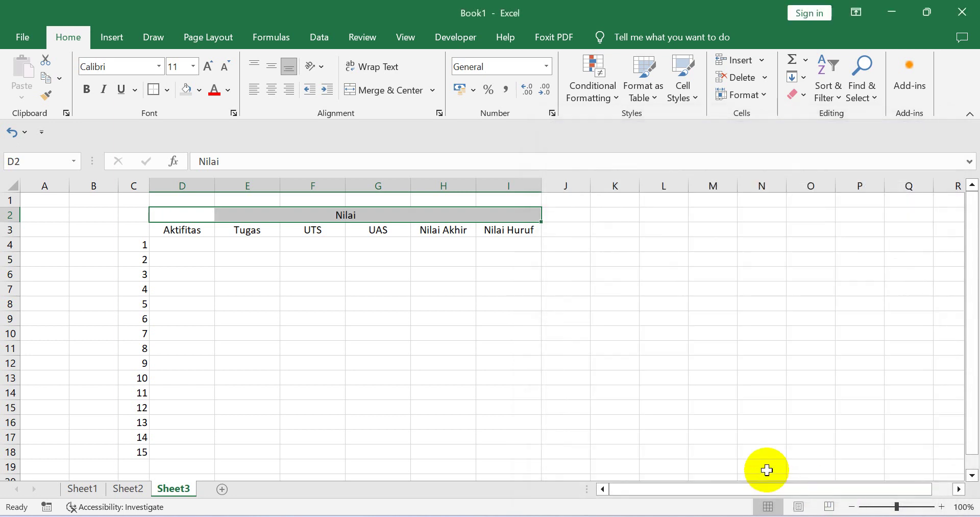
left_click(764, 452)
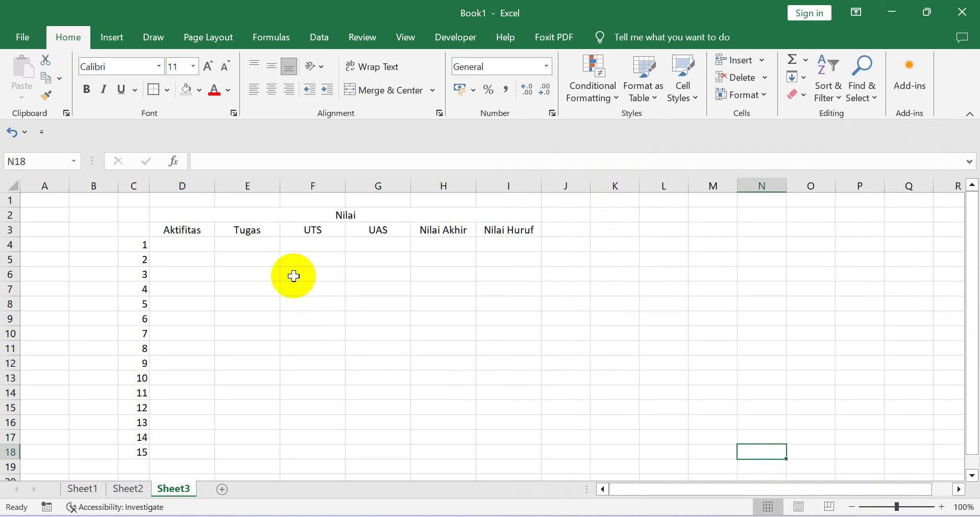
Examine the cells D2 through I2 one by one to check whether they are still separate cells under the Nilai heading.
left_click(271, 216)
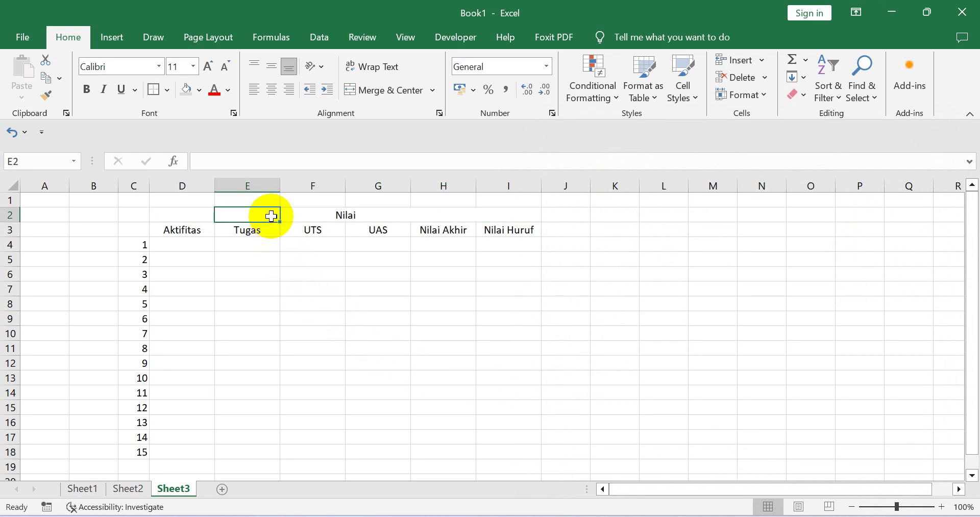
left_click(203, 214)
left_click(234, 253)
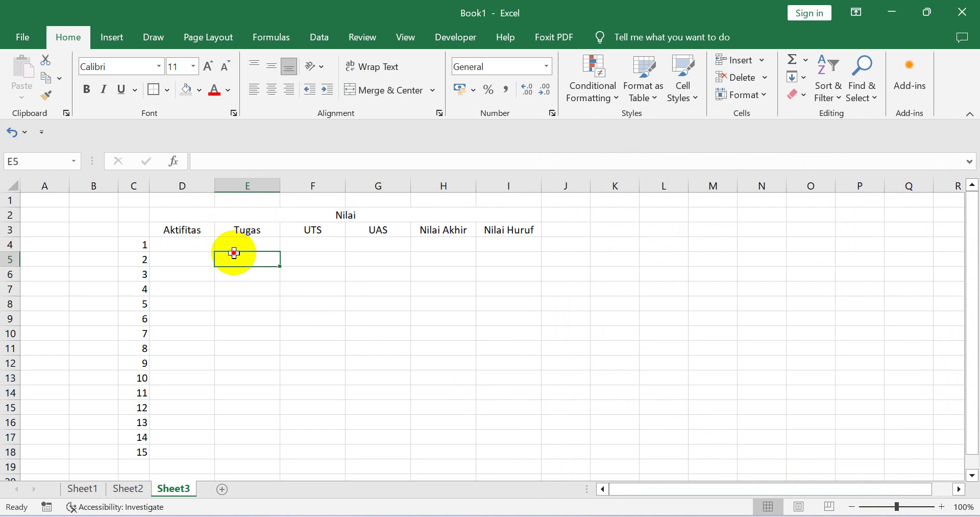
left_click(186, 215)
left_click(274, 221)
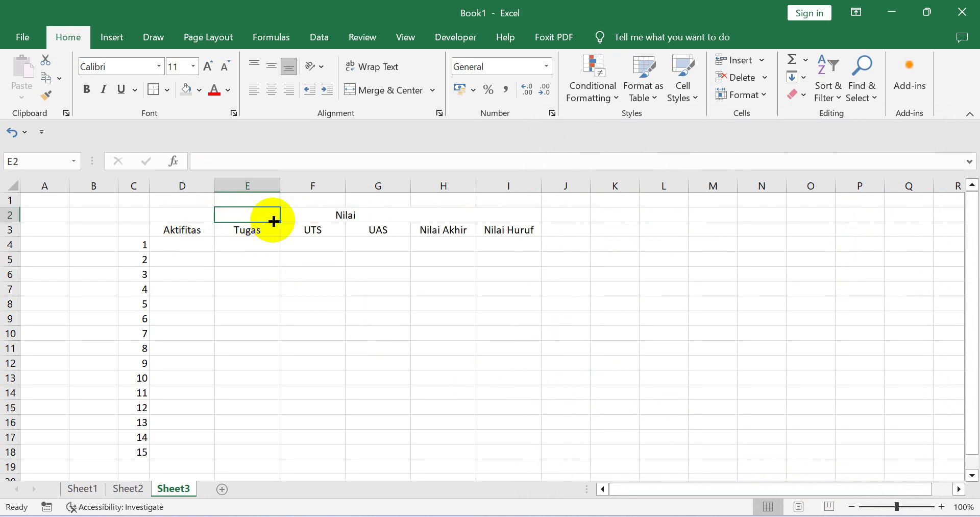
left_click(311, 214)
left_click(386, 215)
left_click(424, 217)
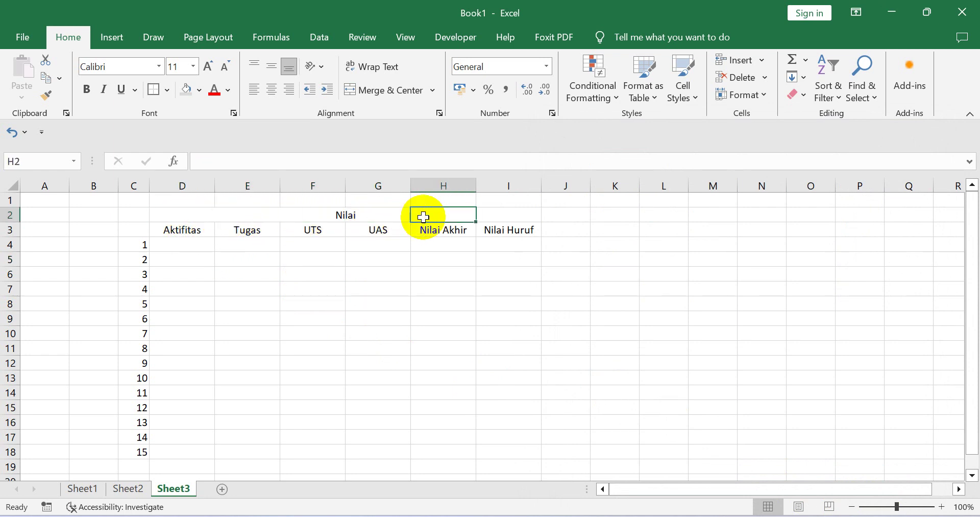
left_click(506, 213)
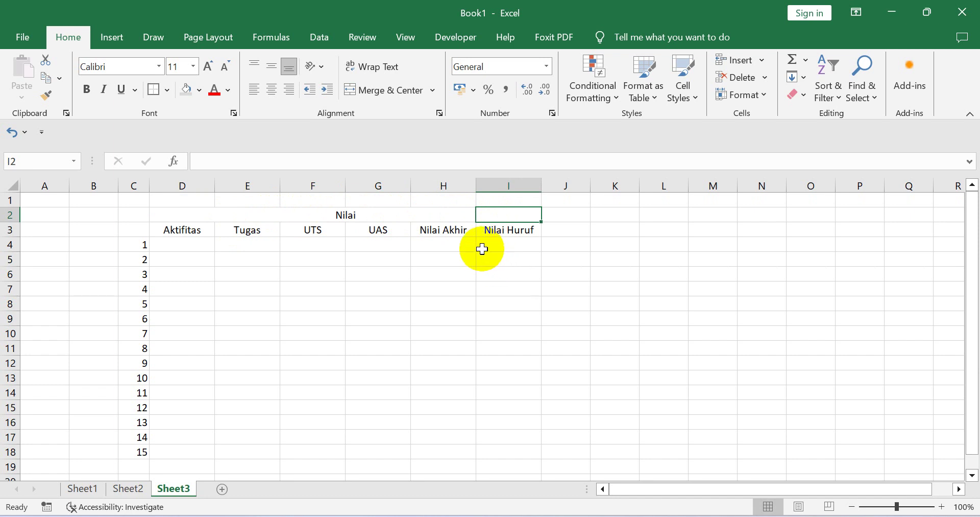
left_click(363, 290)
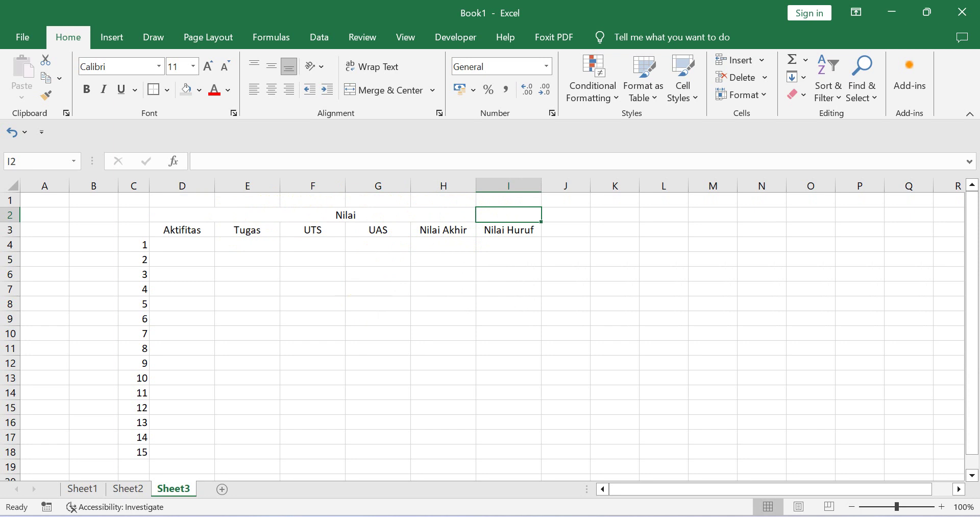
Insert a sheet column before the Aktifitas column and widen it to about twice the width of a score column.
left_click(198, 245)
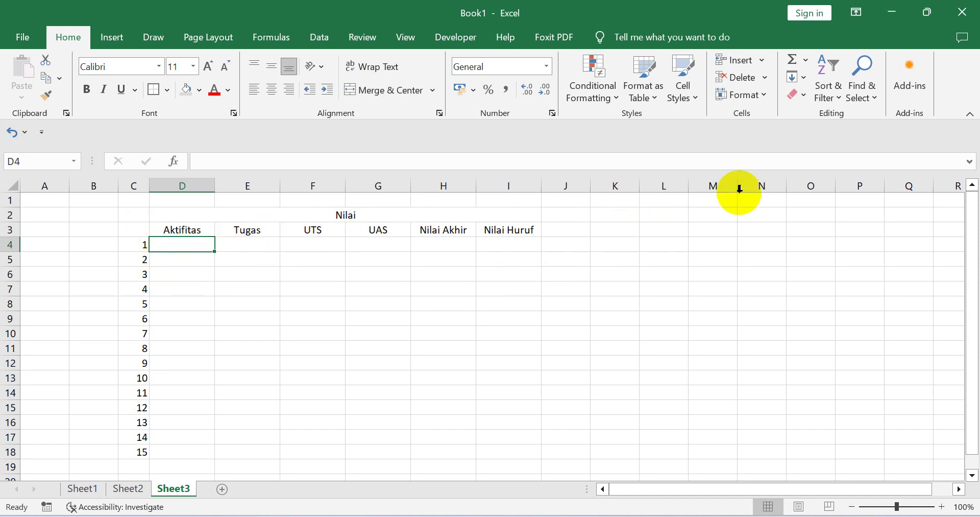
left_click(764, 63)
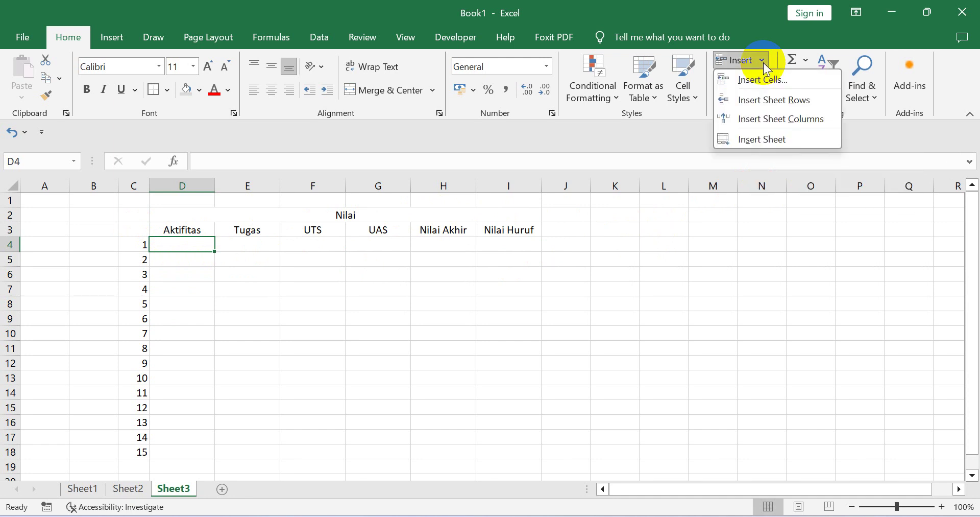
left_click(776, 122)
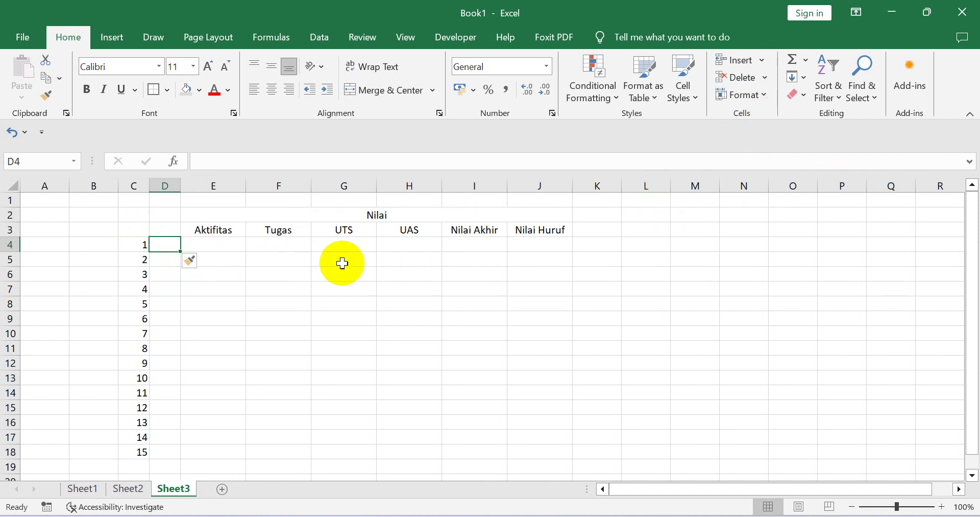
left_click_drag(181, 186, 286, 190)
Enter the heading Nama in cell D3 and center it horizontally.
left_click(216, 229)
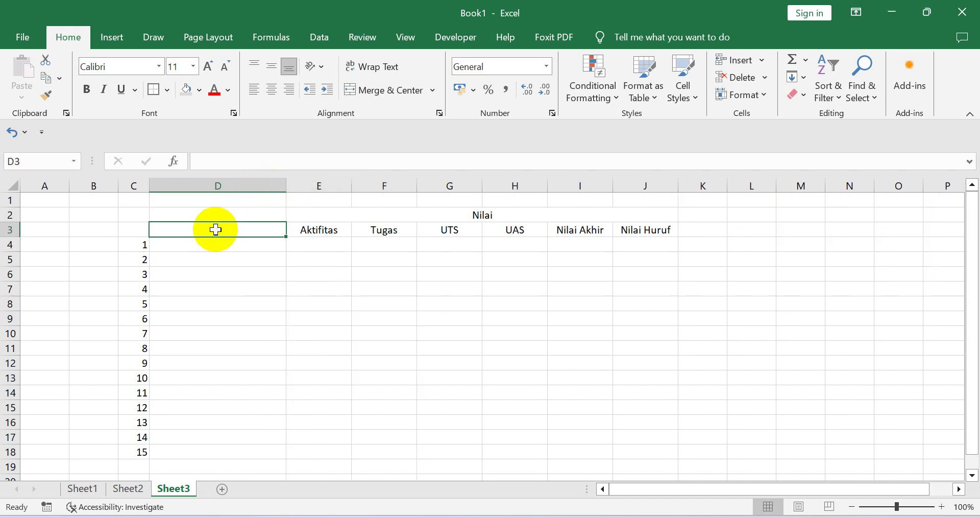
type("N")
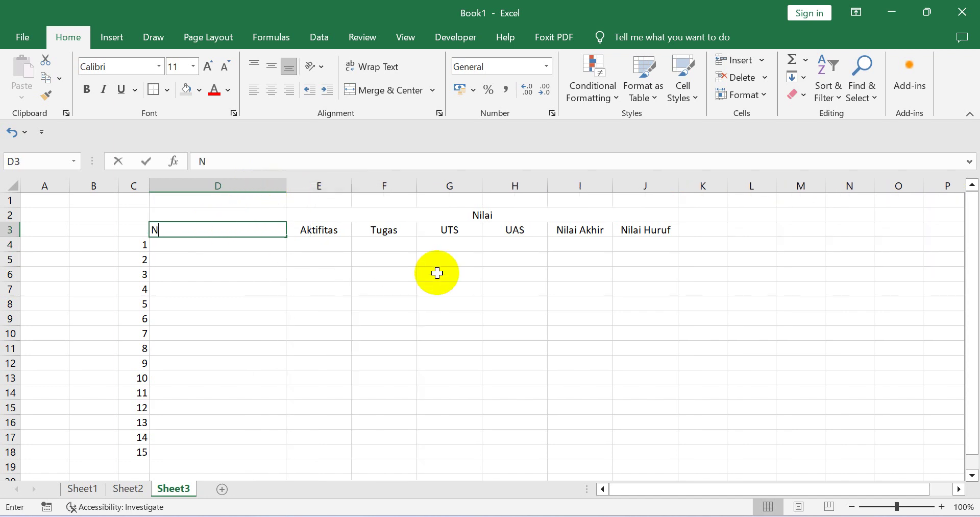
type("a ")
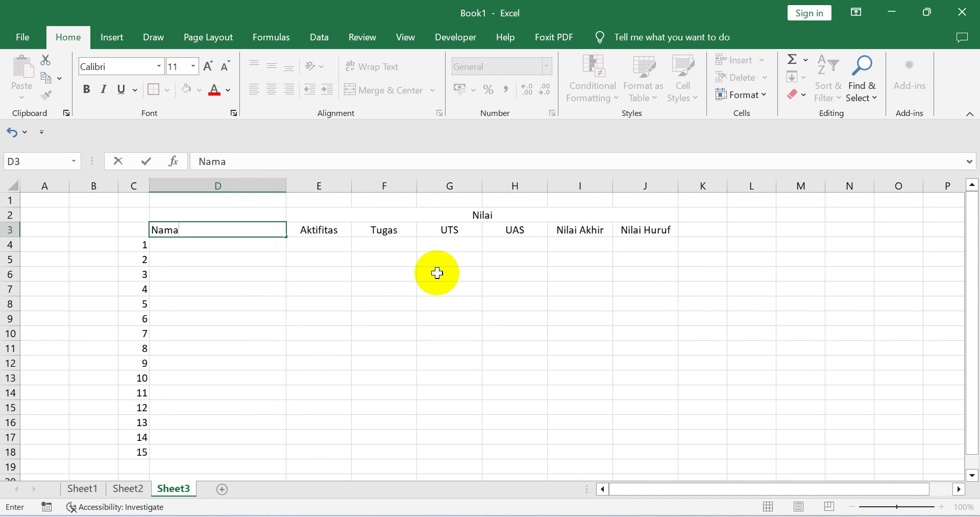
type("a")
left_click(357, 301)
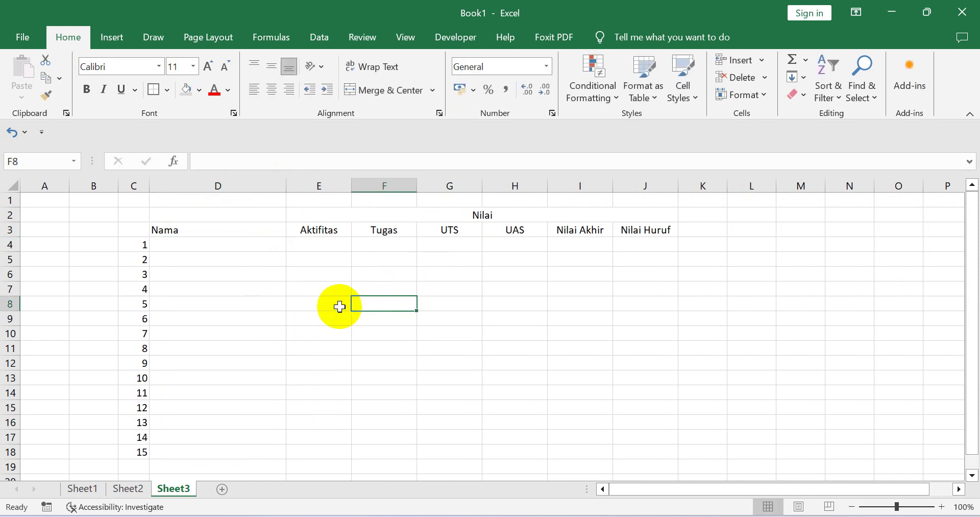
left_click(235, 227)
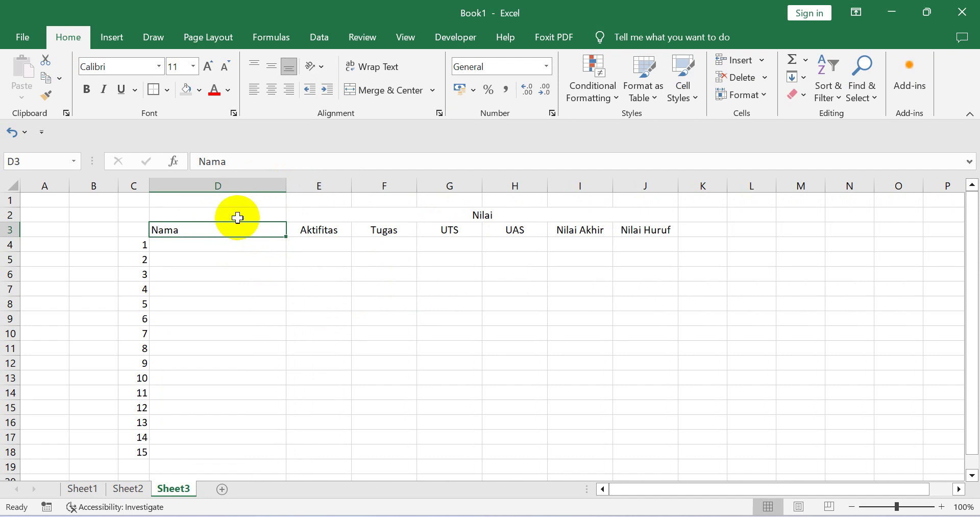
left_click(266, 93)
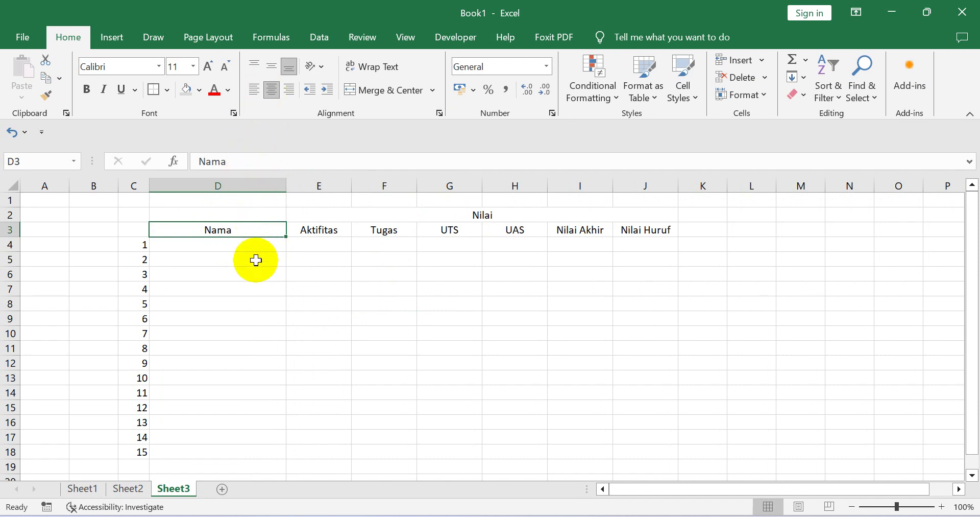
left_click(255, 276)
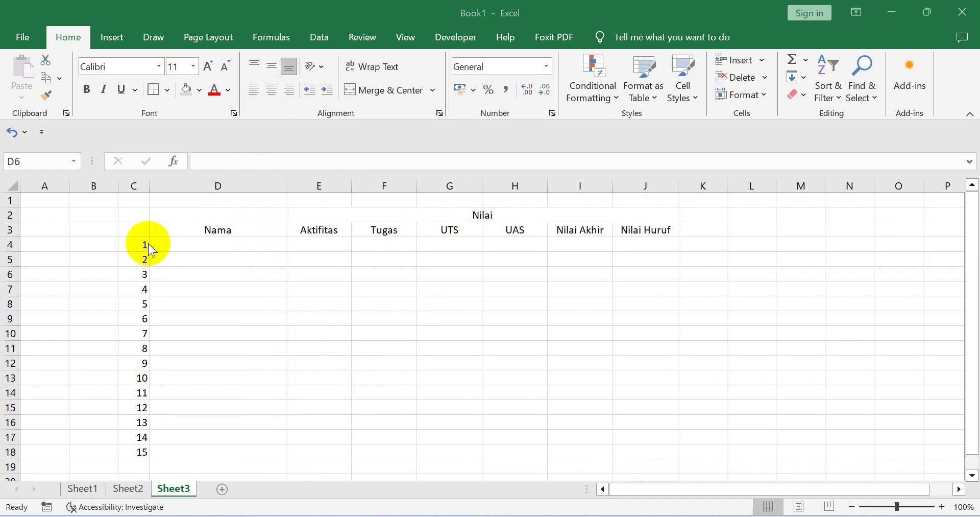
Enter the heading No in cell C3 above the row numbers and center it horizontally.
left_click(136, 228)
key("BackSpace")
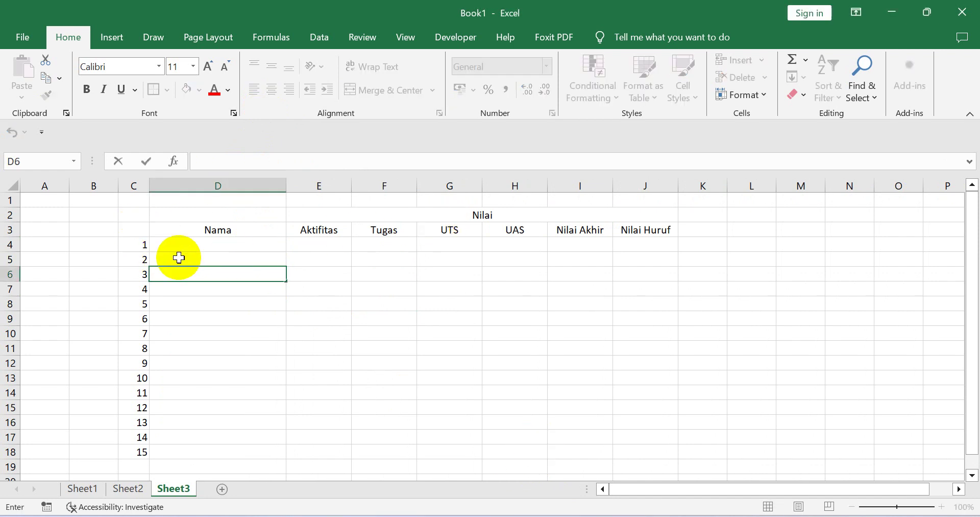
left_click(131, 229)
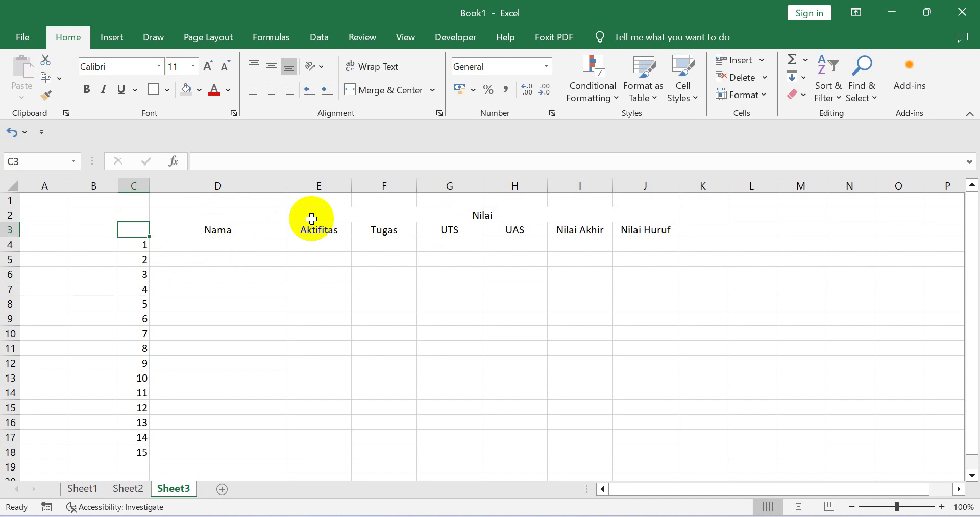
type("No")
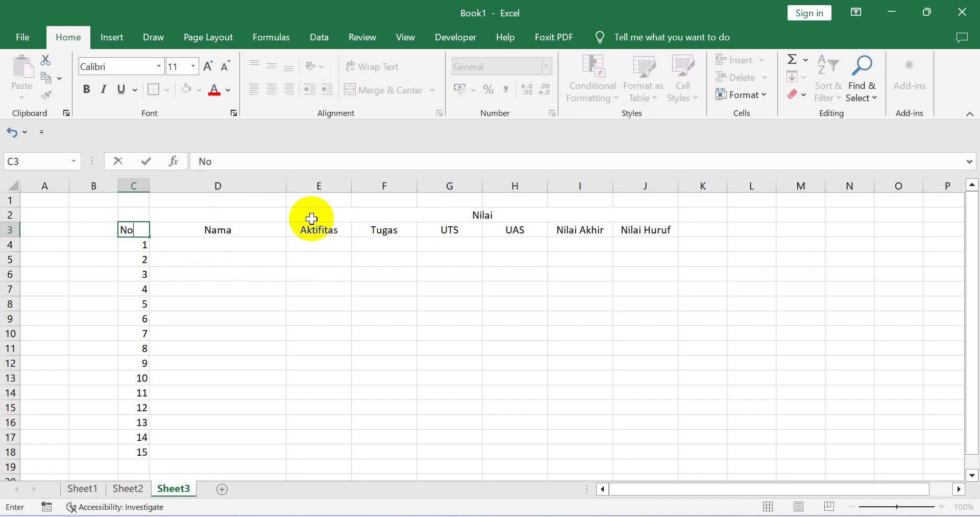
key("Return")
left_click(234, 308)
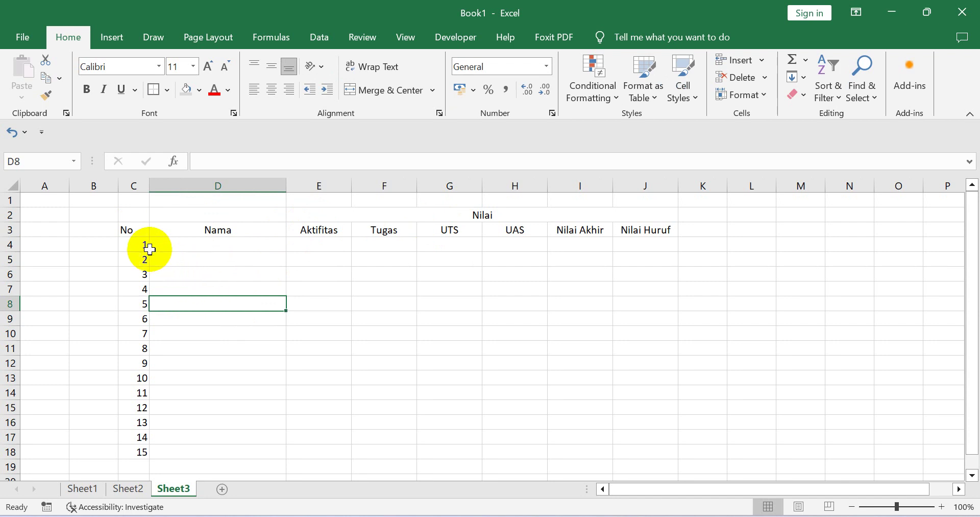
left_click(138, 231)
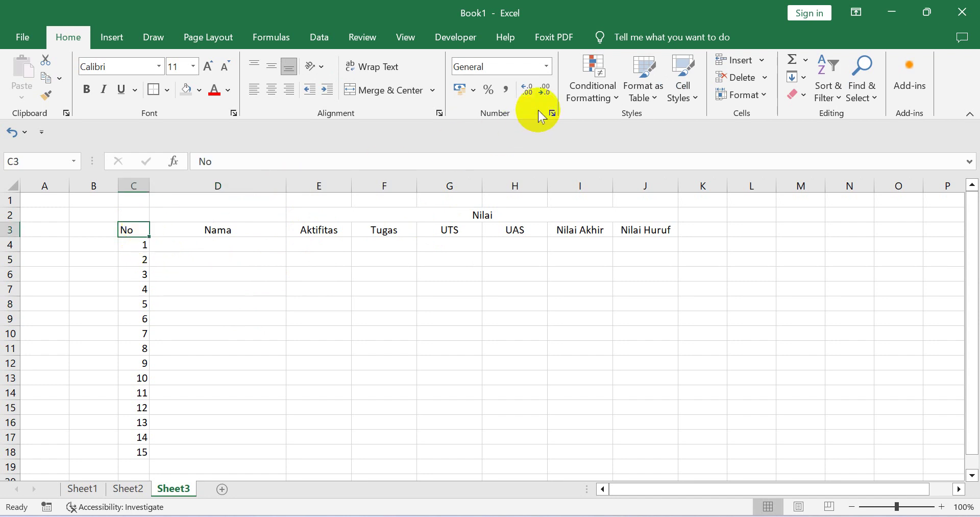
left_click(271, 91)
left_click(221, 319)
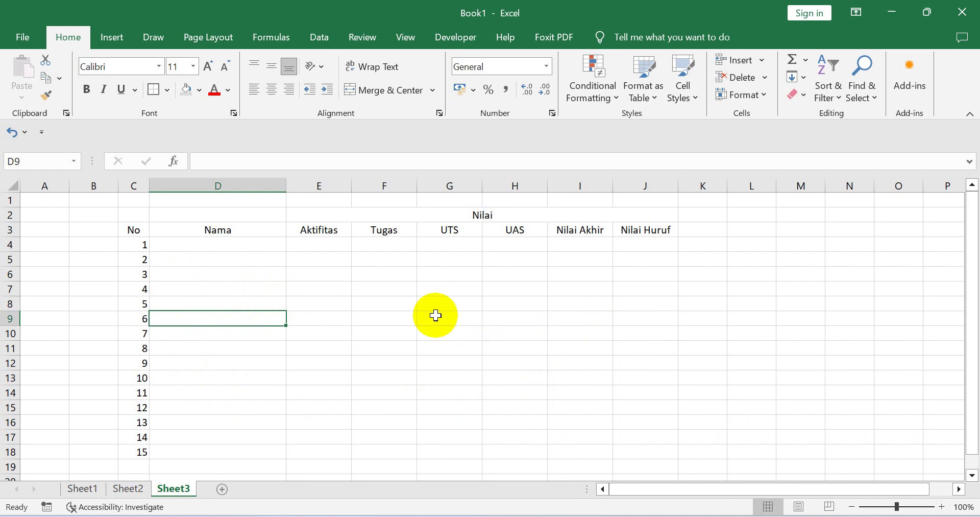
Open the print preview of Sheet3 to examine how the grade table falls on the page.
left_click(23, 37)
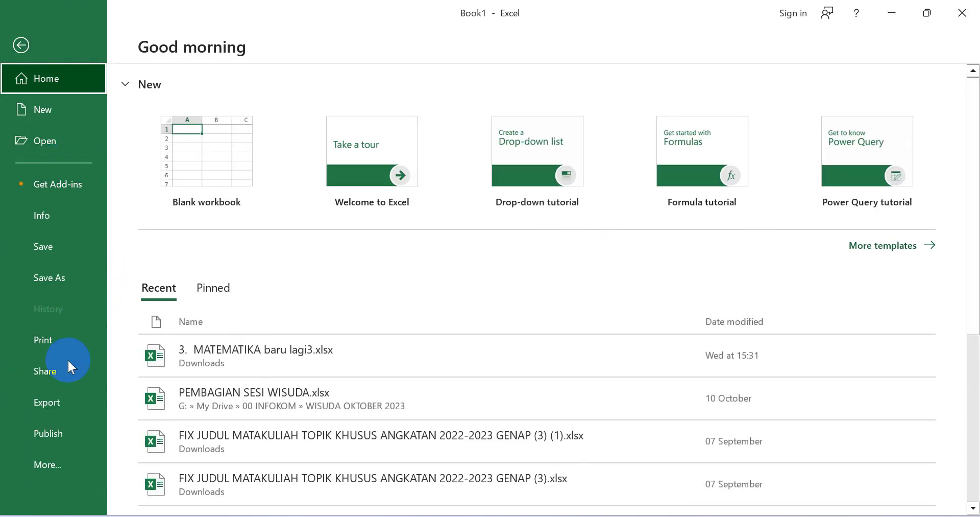
left_click(48, 342)
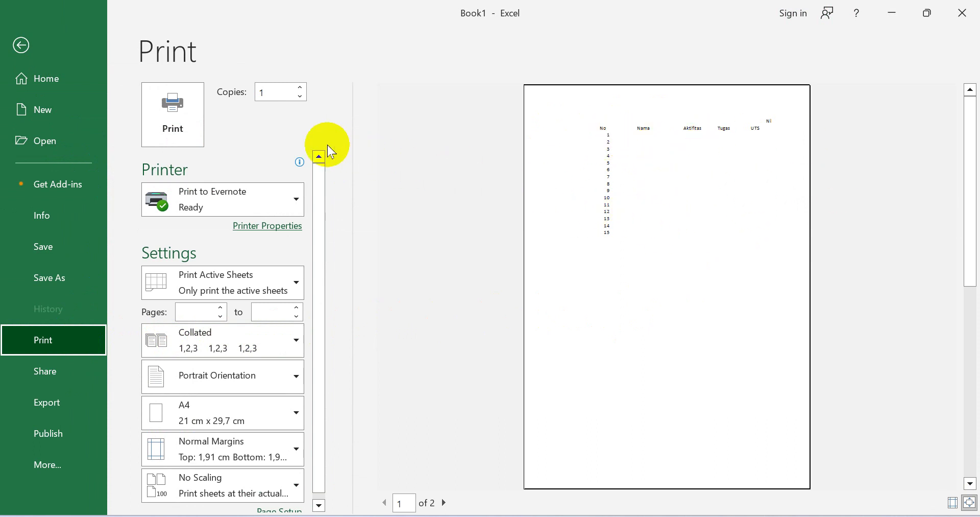
Leave the print preview and apply All Borders to the table range C2:J18 on Sheet3.
left_click(21, 45)
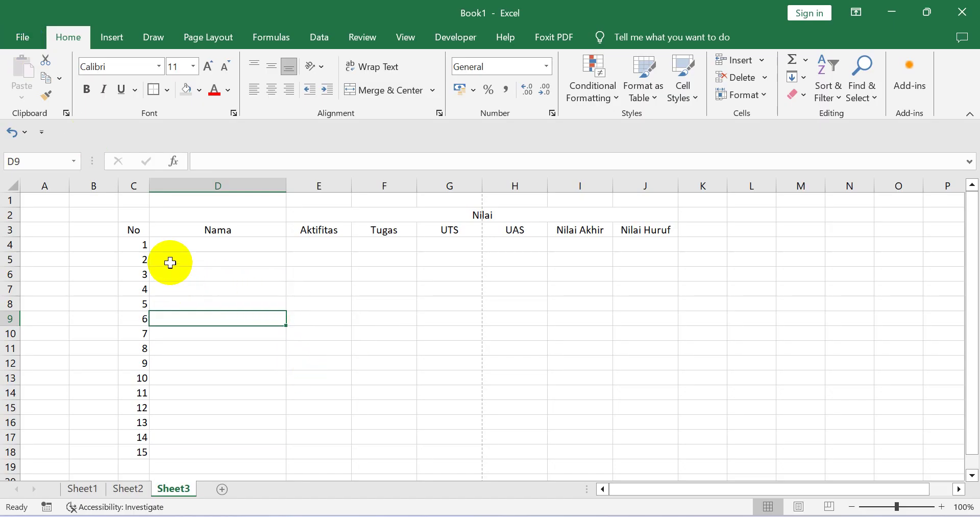
left_click_drag(136, 217, 648, 452)
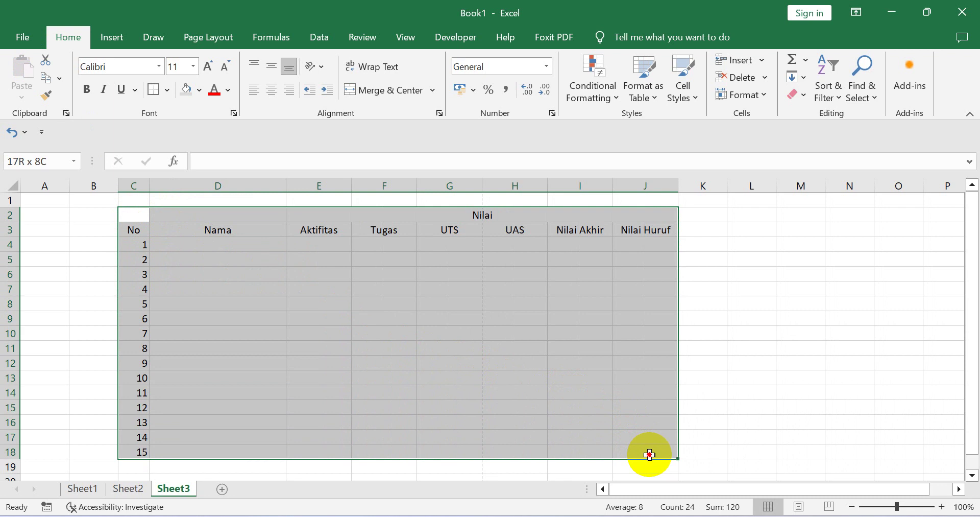
left_click_drag(649, 455, 647, 453)
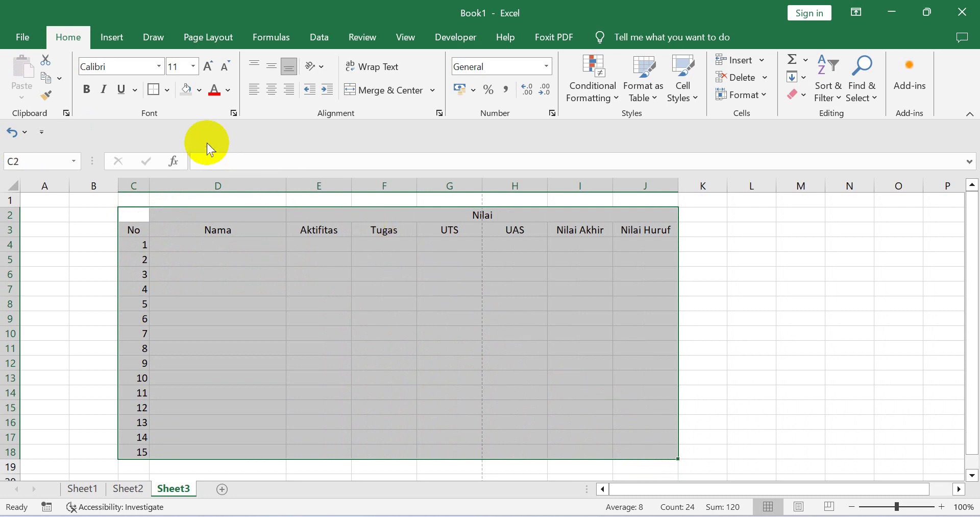
left_click(167, 90)
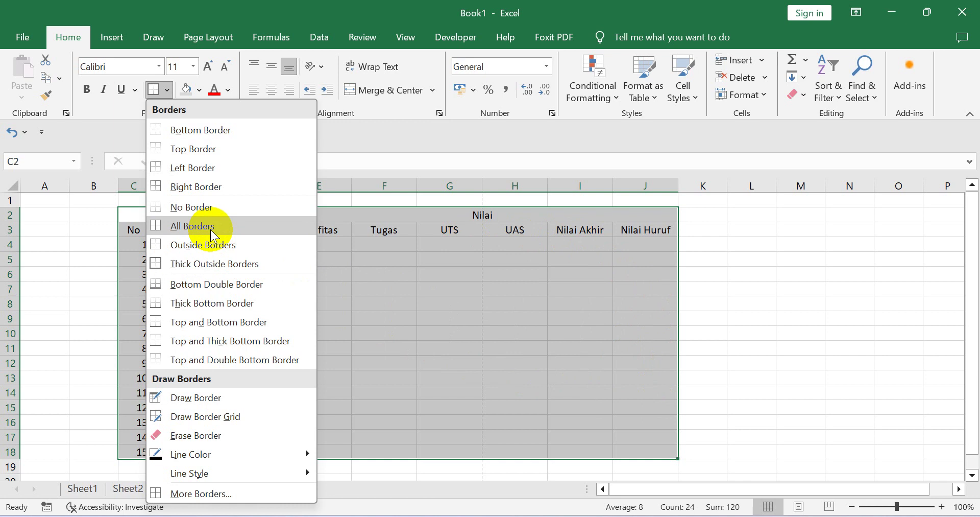
left_click(211, 229)
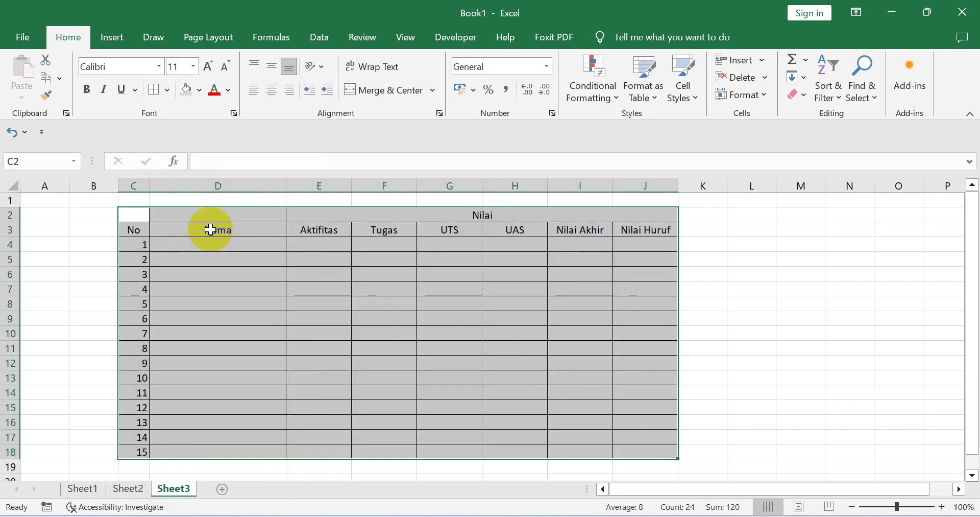
left_click(624, 363)
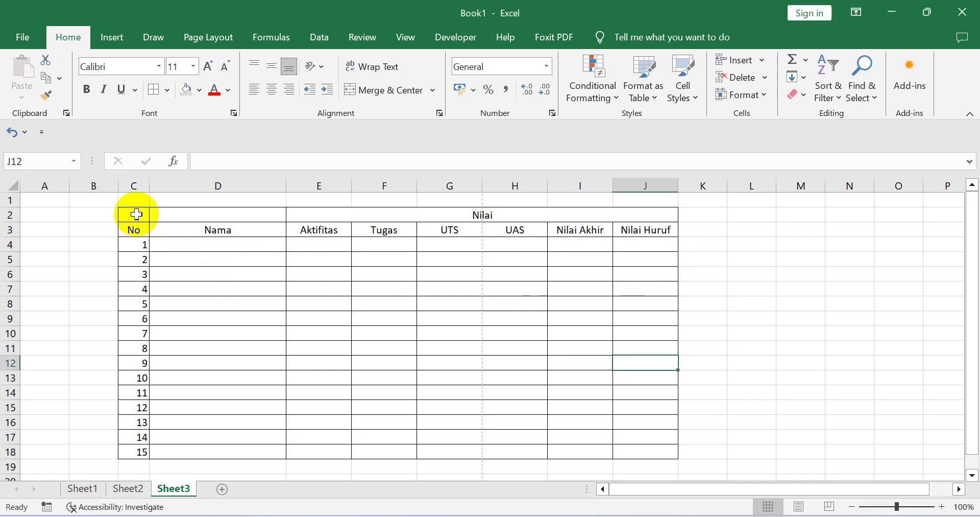
Add Thick Outside Borders around the table range C2:J18.
left_click_drag(136, 214, 649, 452)
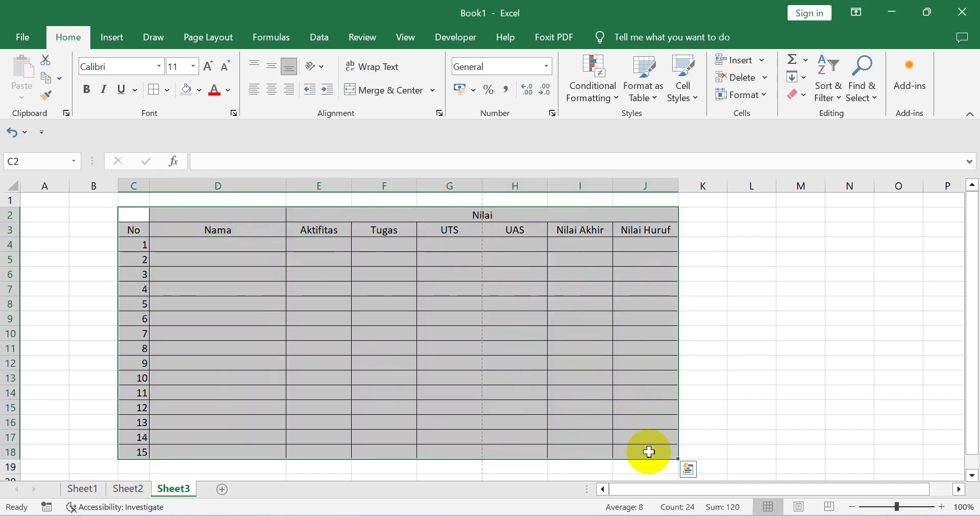
left_click(167, 90)
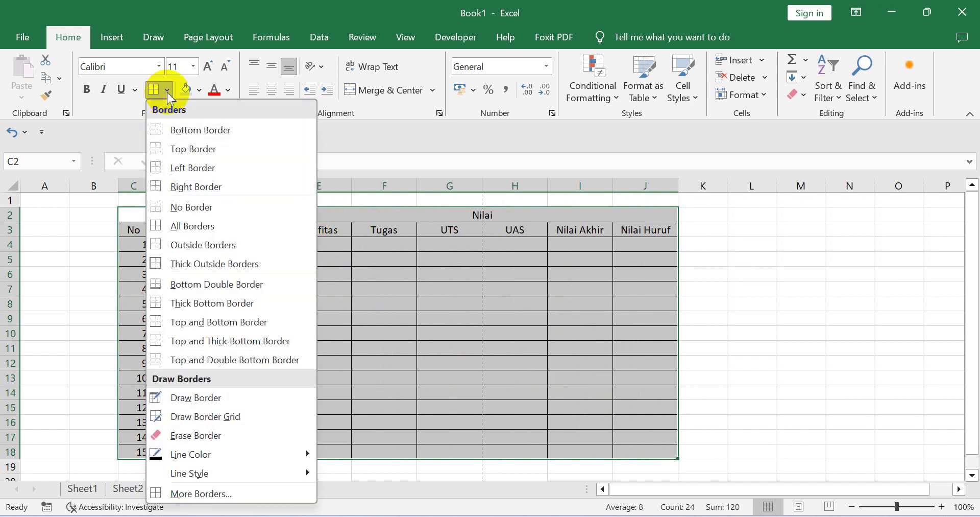
left_click(222, 264)
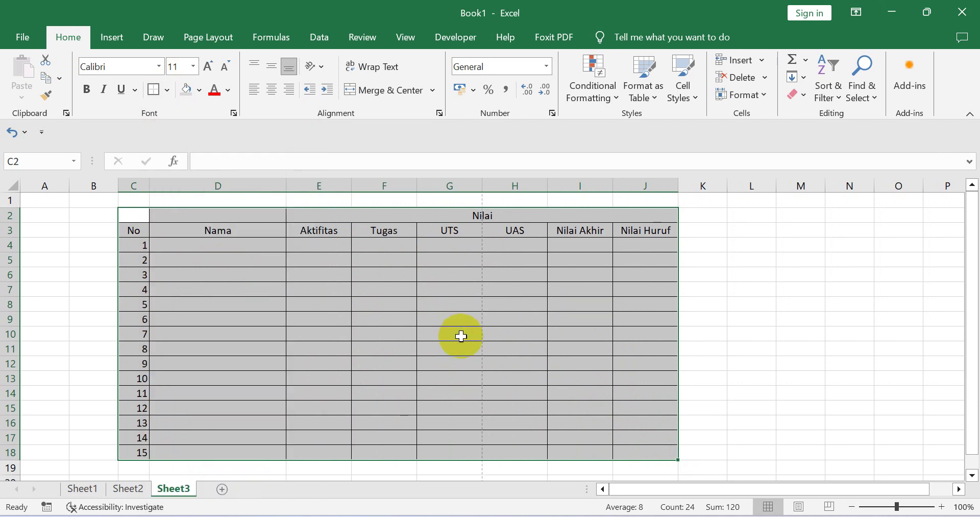
left_click(461, 335)
left_click(796, 319)
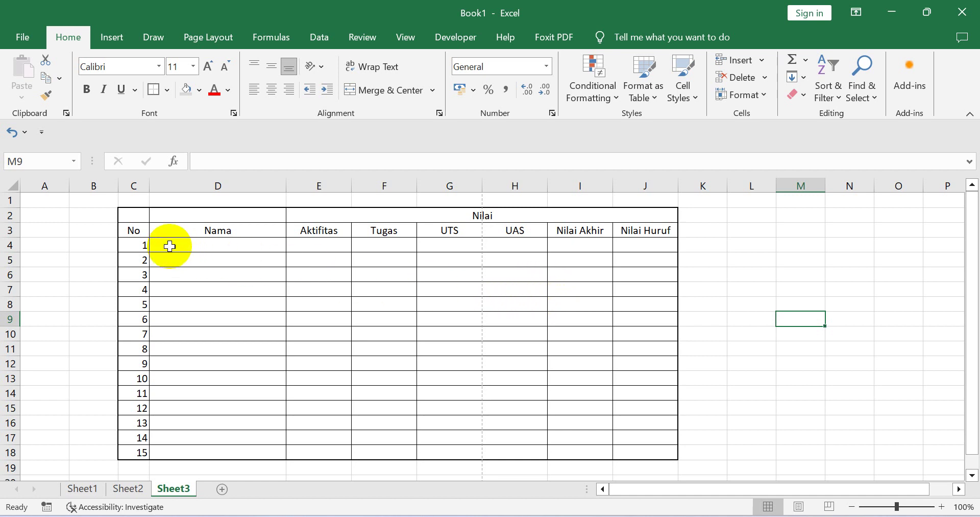
Apply a Bottom Double Border to the two header rows, C2:J3.
left_click(134, 217)
left_click_drag(134, 217, 643, 233)
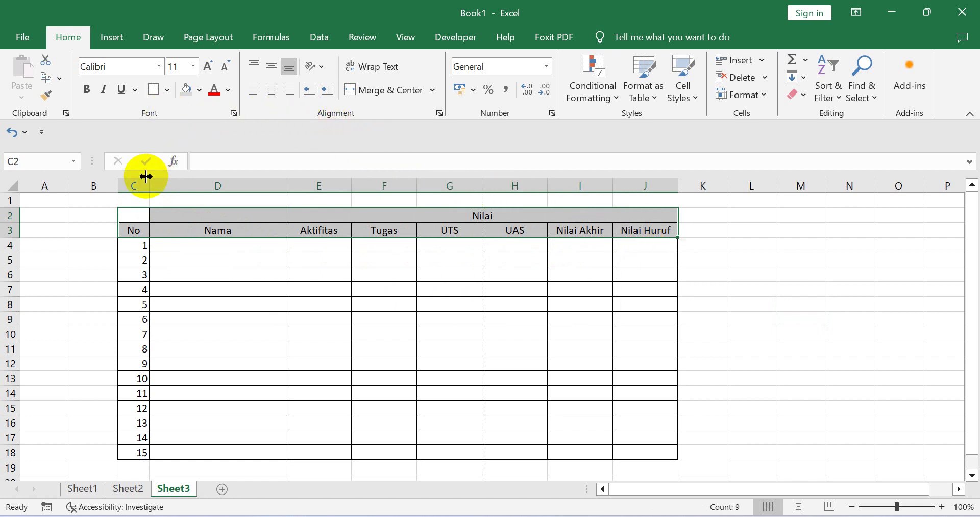
left_click(167, 91)
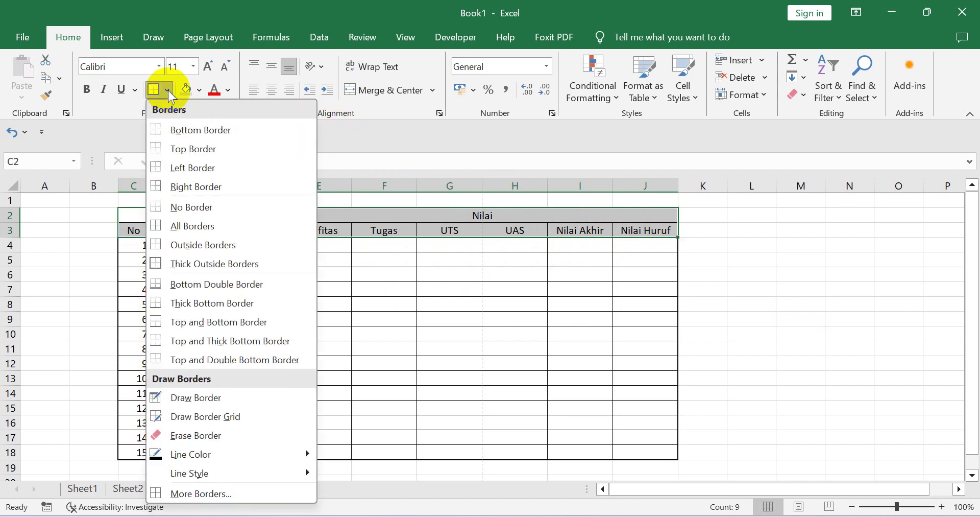
left_click(203, 287)
left_click(245, 289)
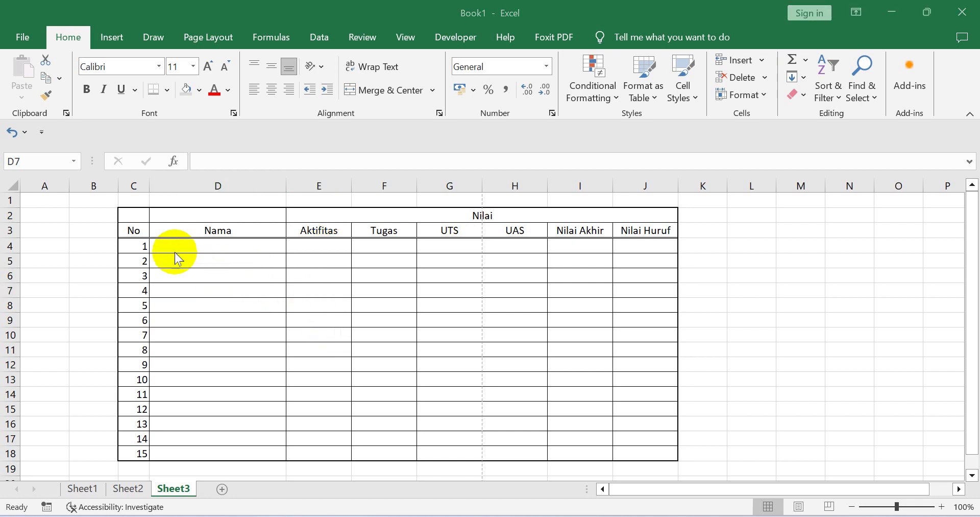
Make the text of the two header rows, C2:J3, bold.
left_click(134, 212)
left_click_drag(134, 212, 630, 236)
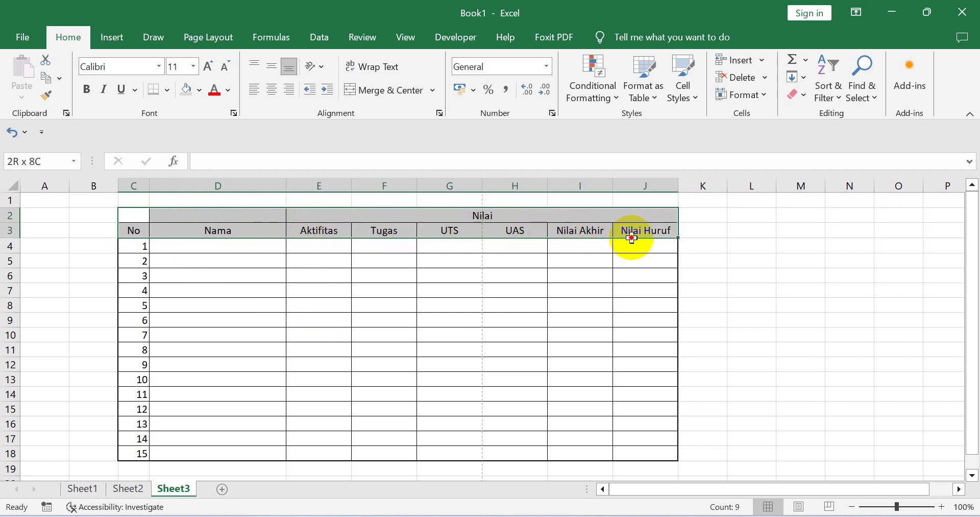
left_click(88, 91)
left_click(329, 289)
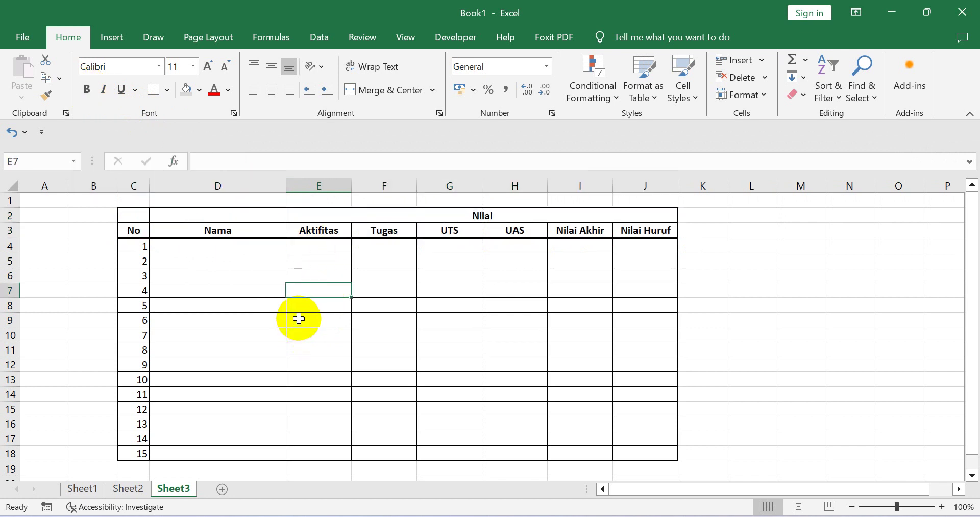
Merge and center the Nama header across cells D2:D3.
left_click(226, 231)
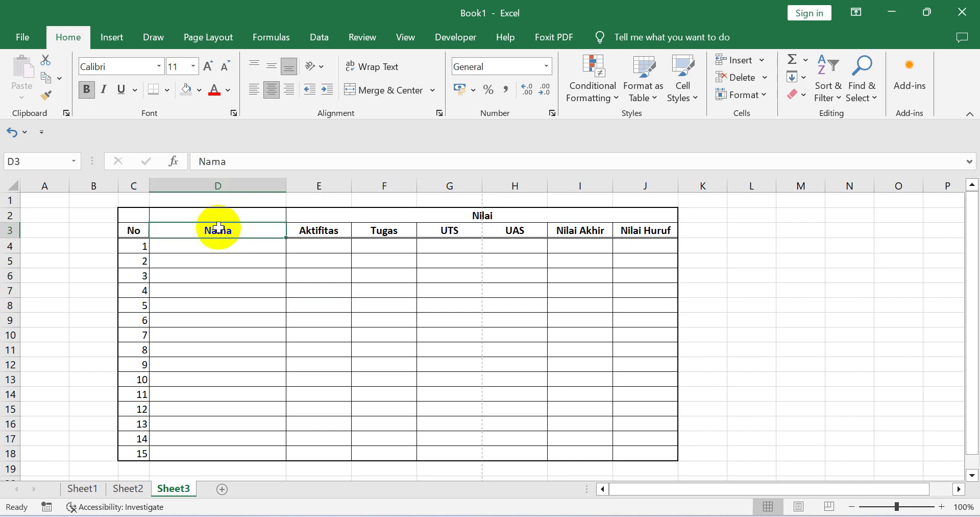
left_click(219, 215)
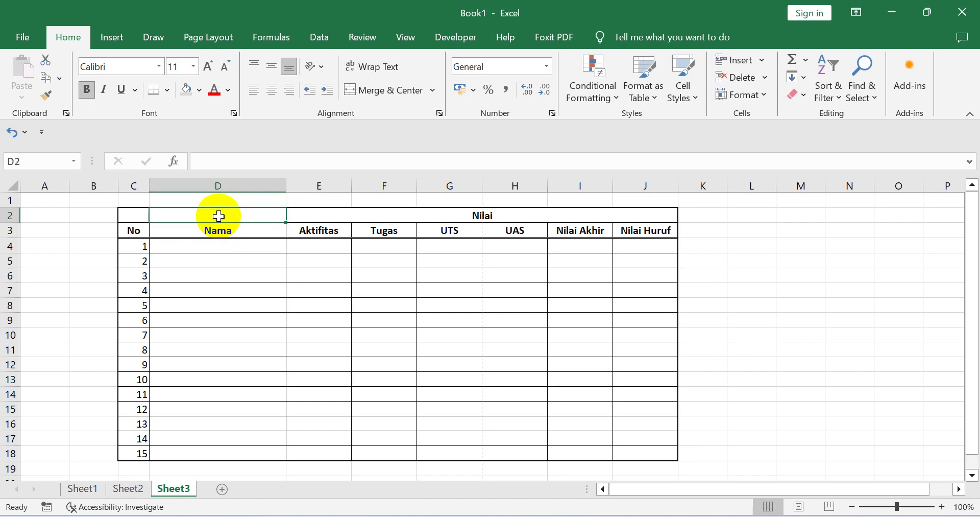
left_click(219, 273)
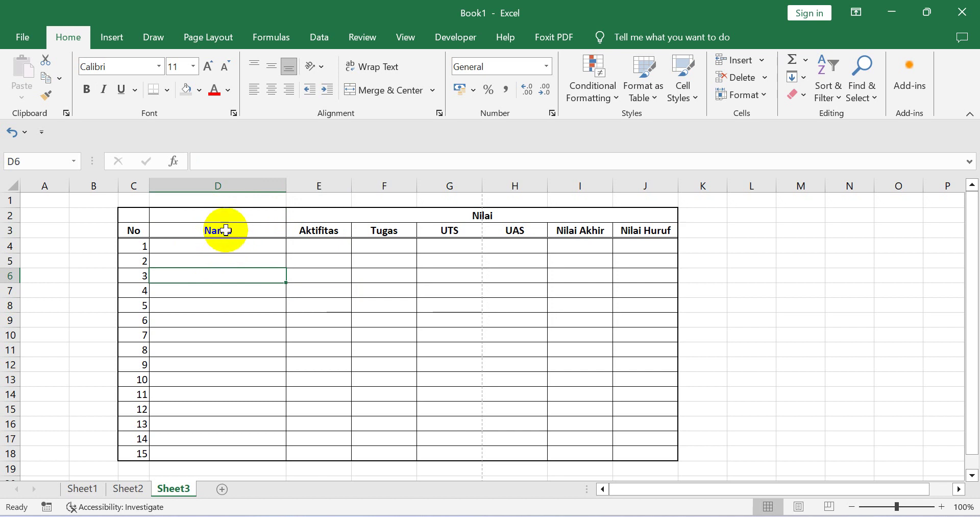
left_click_drag(225, 215, 219, 228)
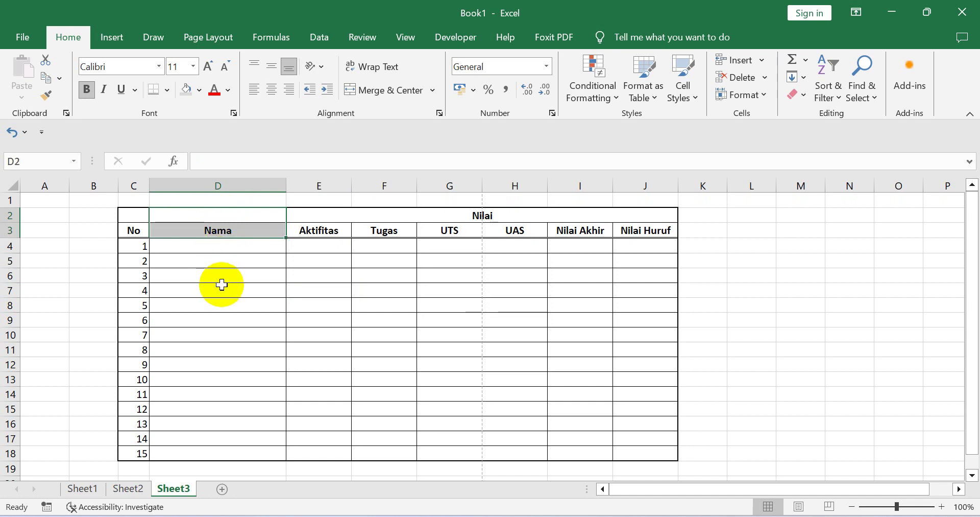
left_click(412, 90)
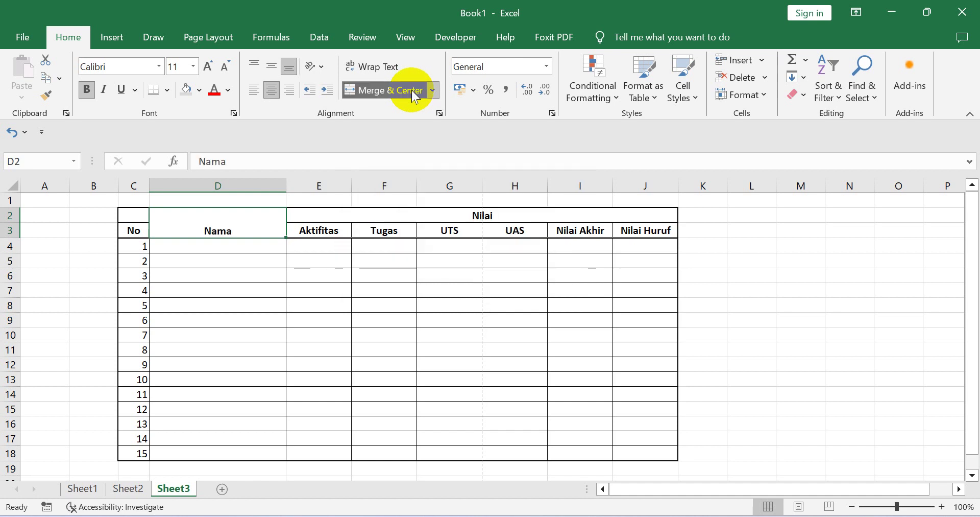
left_click(319, 320)
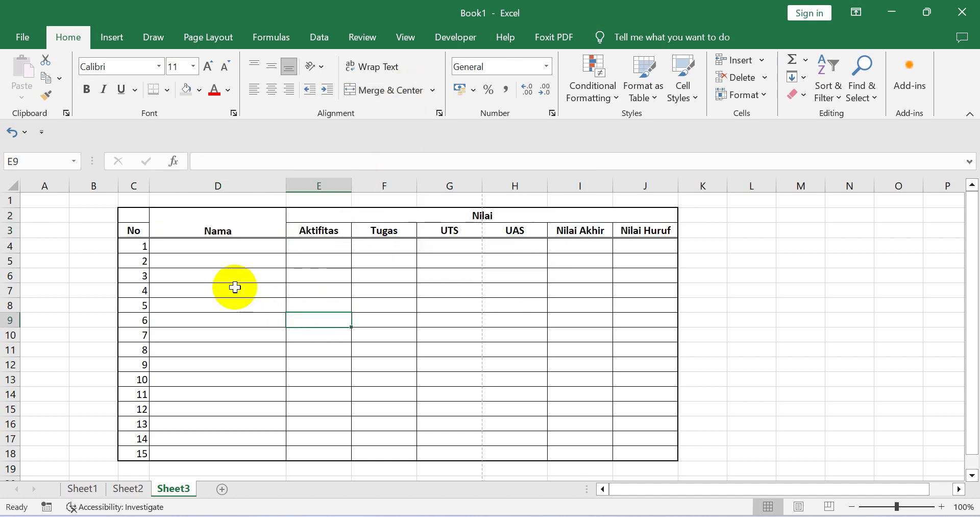
Compare the merged Nama header cell with the separate row 2 and row 3 cells of the Aktifitas and Tugas columns.
left_click(258, 225)
left_click(268, 261)
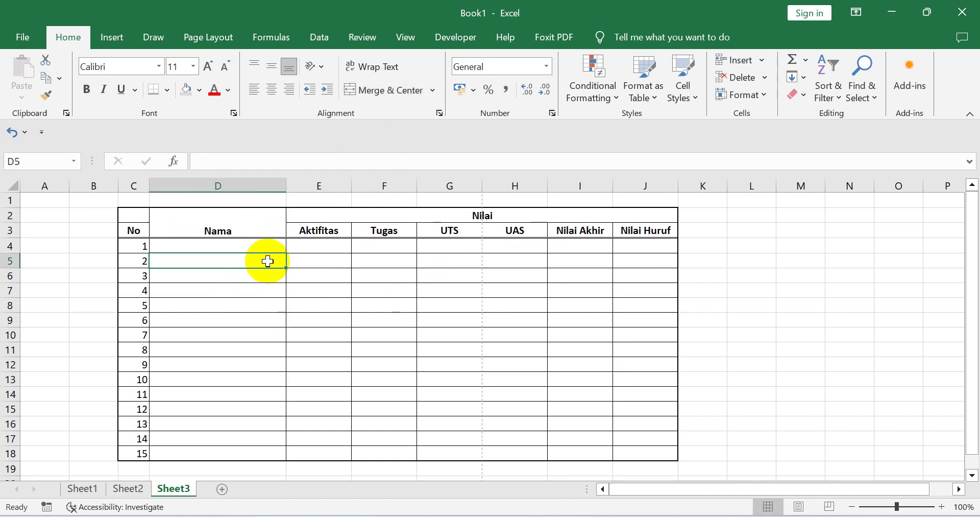
left_click(306, 228)
left_click(312, 217)
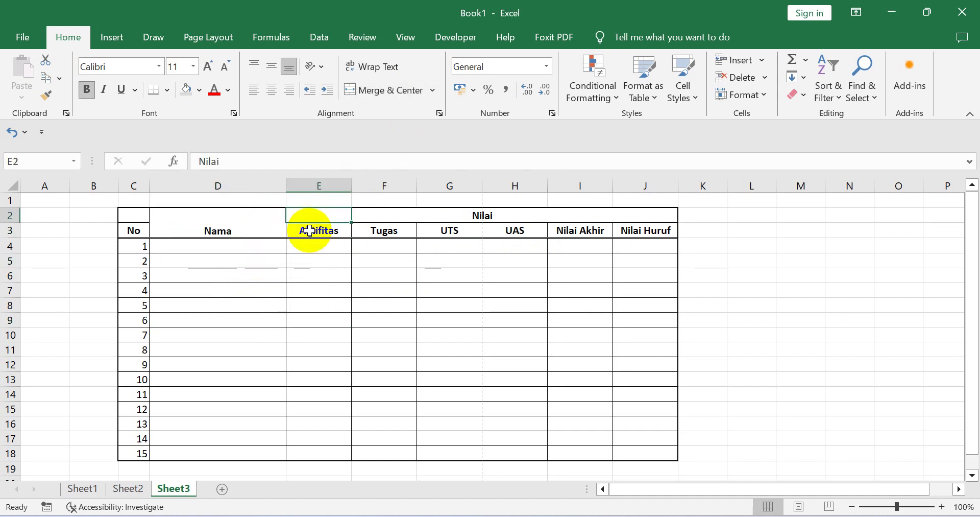
left_click(234, 230)
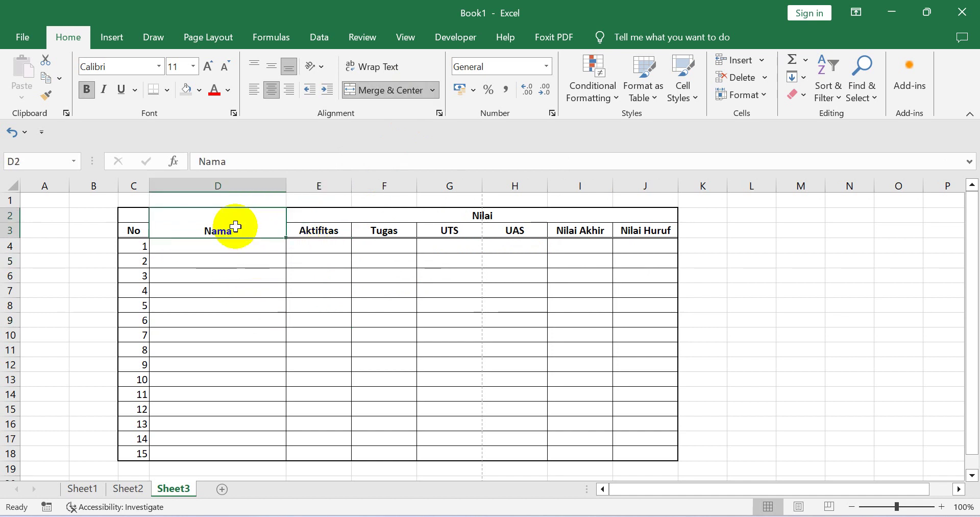
left_click(326, 236)
left_click(328, 214)
left_click(321, 228)
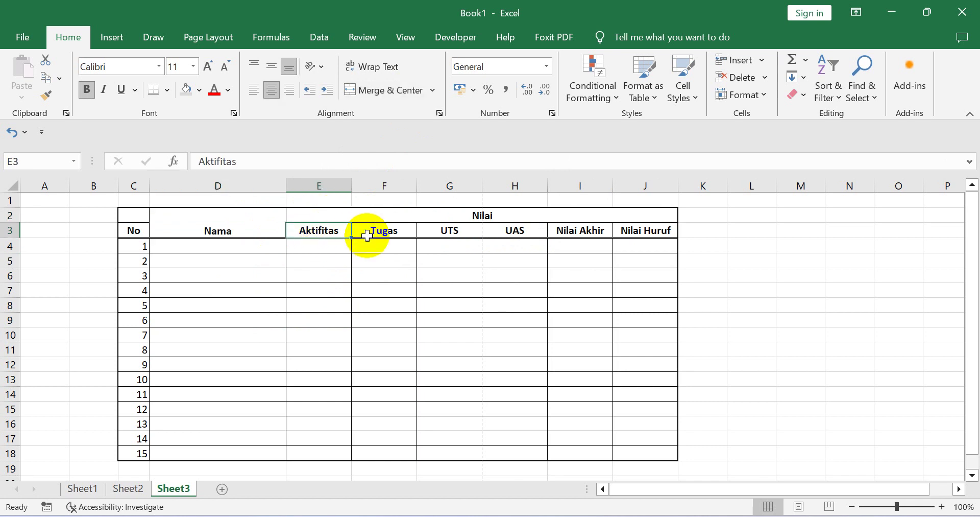
left_click(379, 232)
left_click(381, 214)
left_click(381, 228)
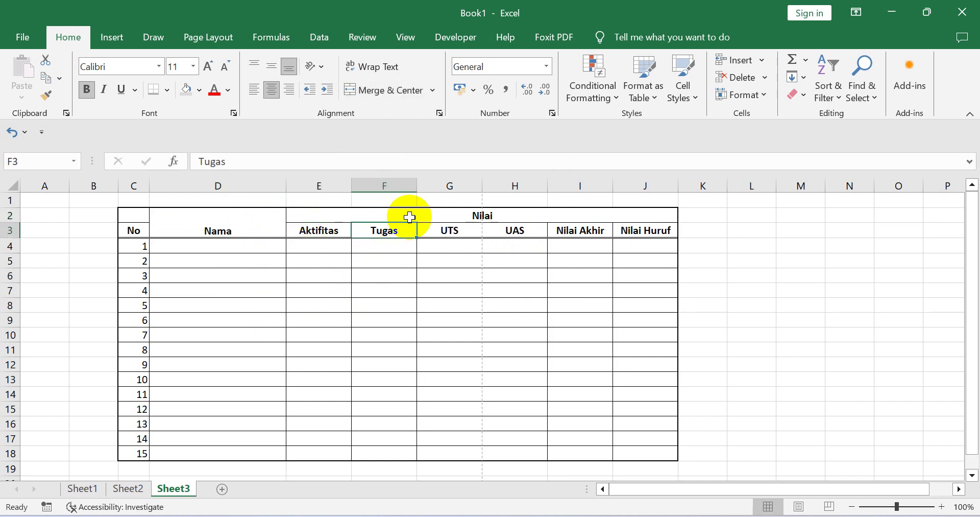
left_click(235, 231)
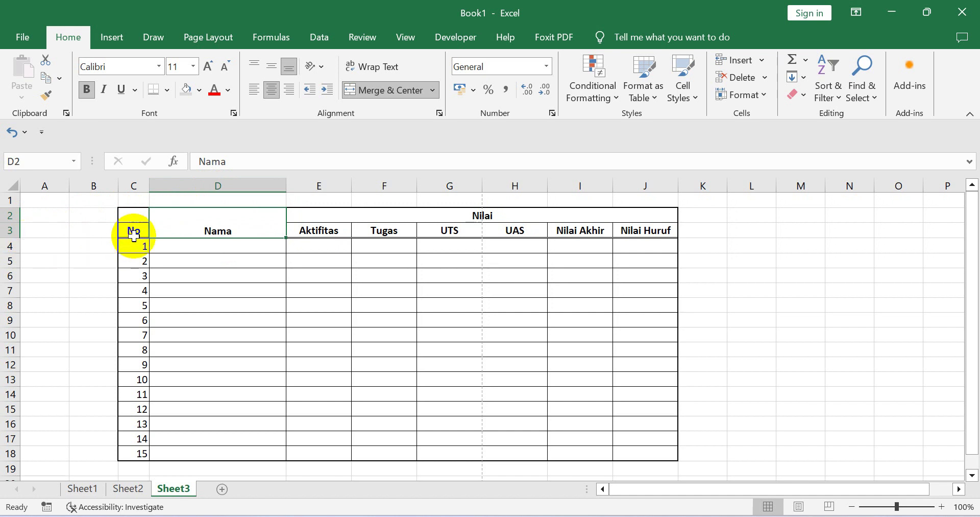
Merge and center the No header across cells C2:C3.
left_click(140, 218)
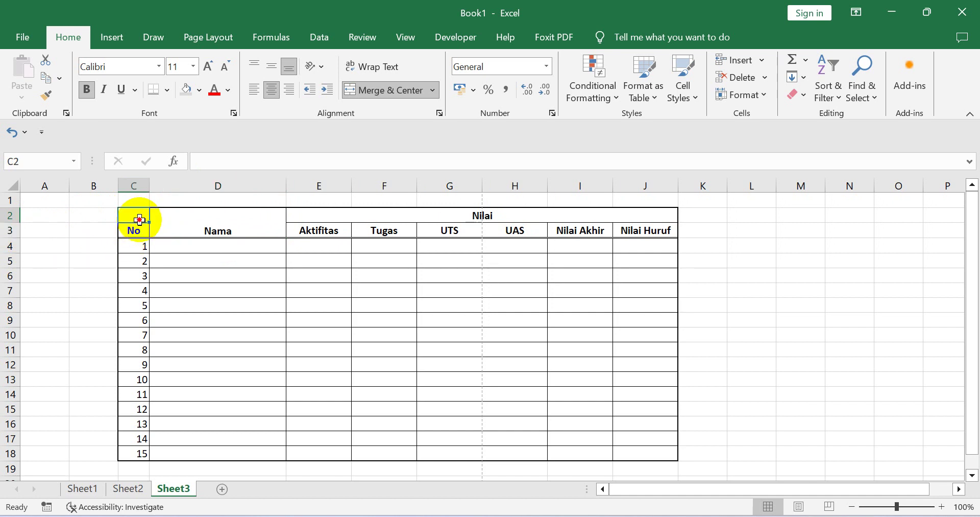
left_click_drag(140, 219, 140, 229)
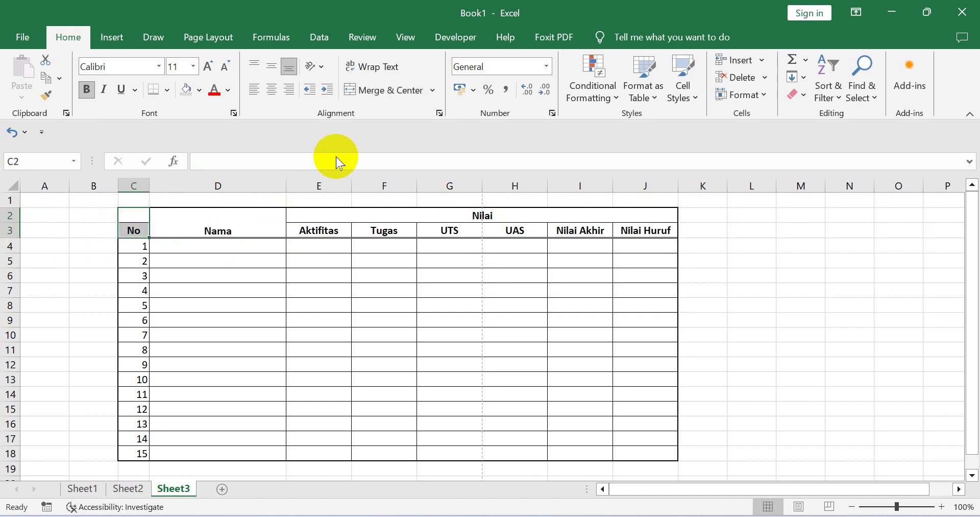
left_click(369, 90)
left_click(221, 279)
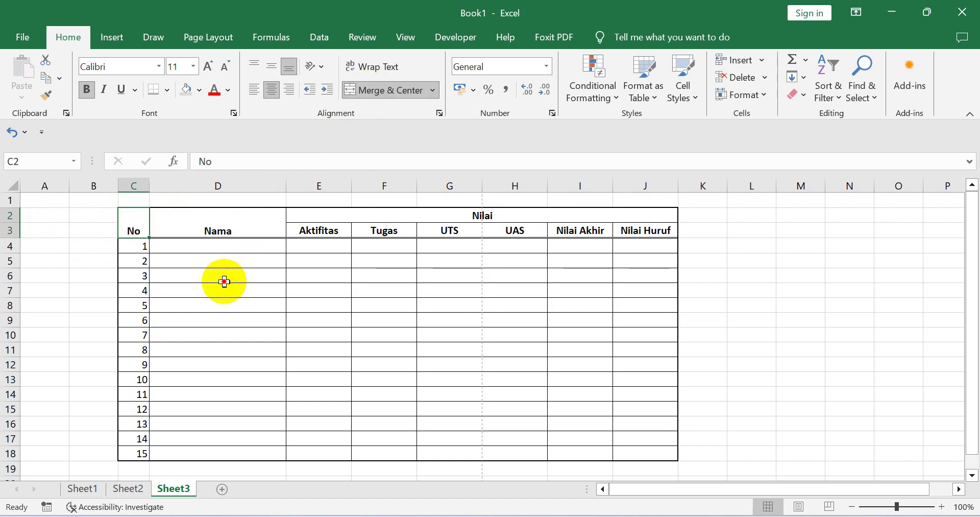
Align the merged Nama header vertically to the middle of its cell.
left_click(136, 220)
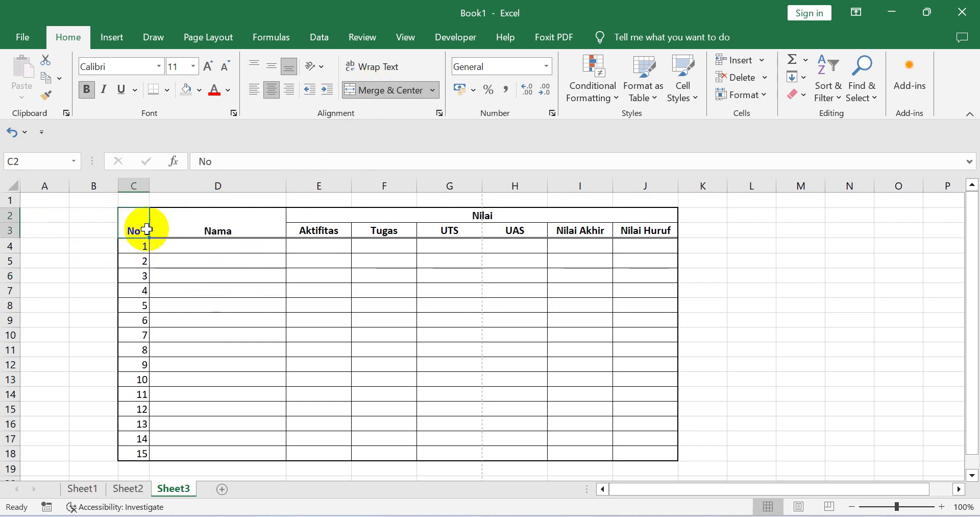
left_click_drag(205, 217, 208, 233)
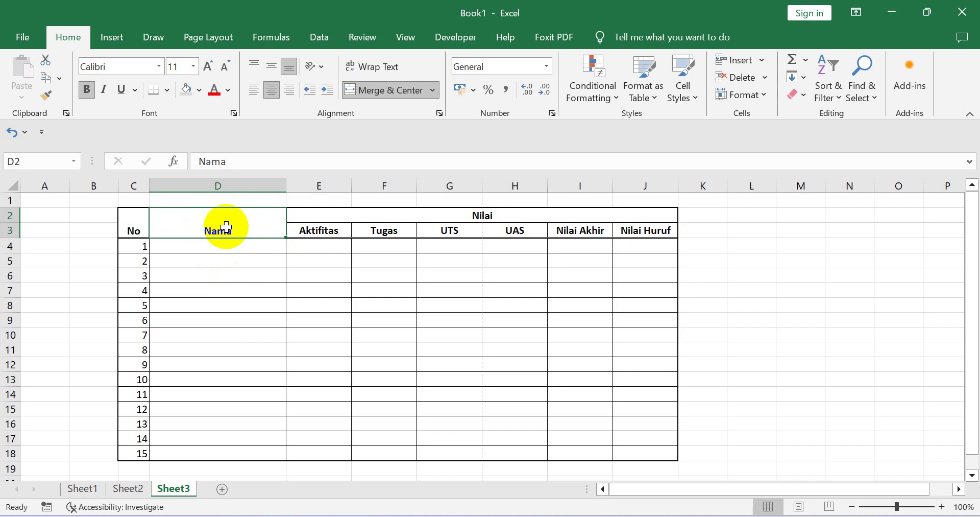
left_click(270, 67)
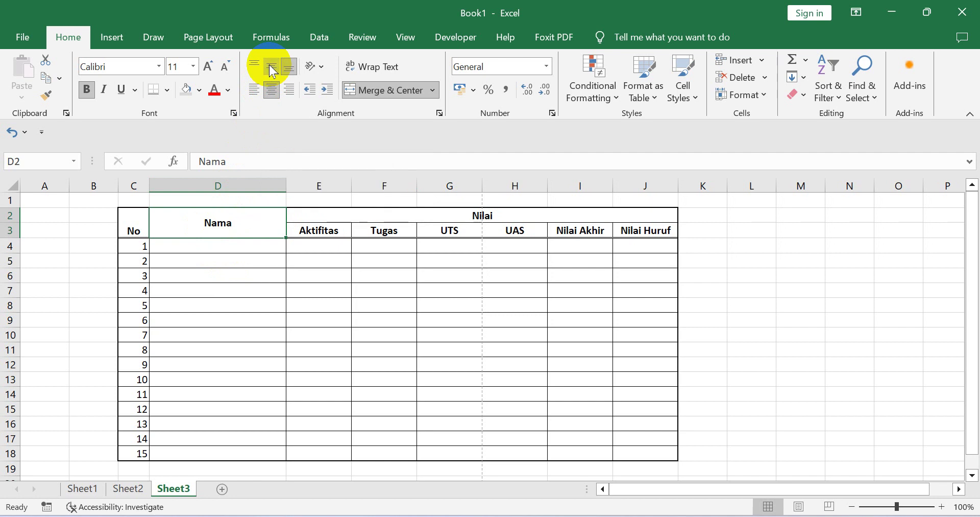
left_click(193, 354)
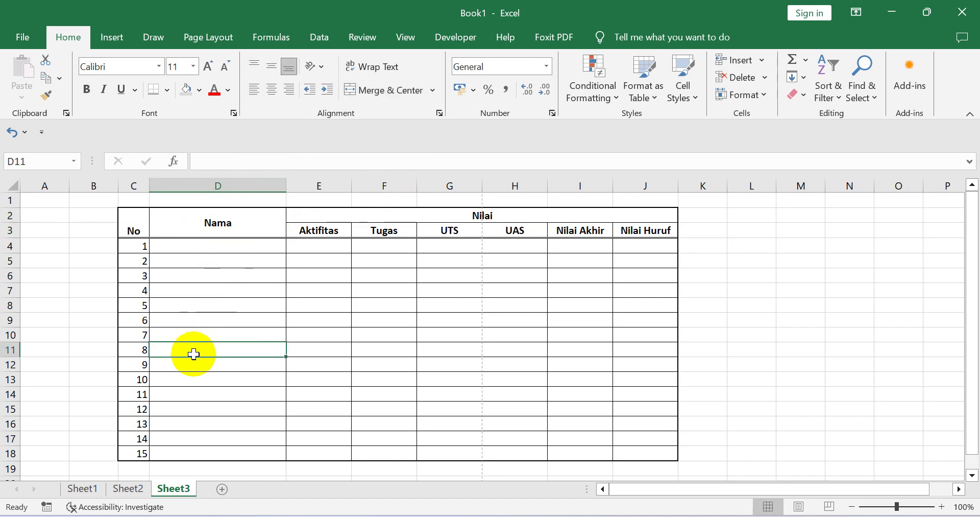
Align the merged No header vertically to the middle of its cell.
left_click(135, 228)
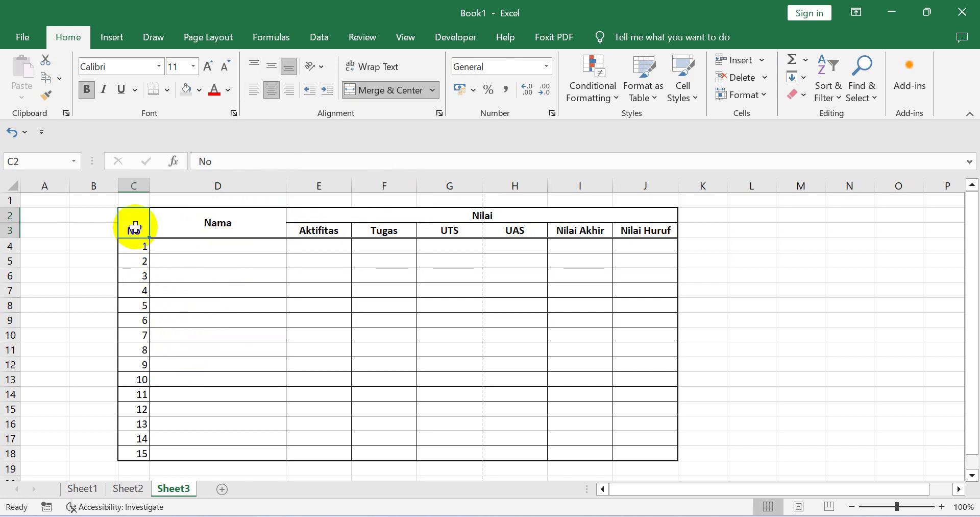
left_click(272, 68)
left_click(226, 338)
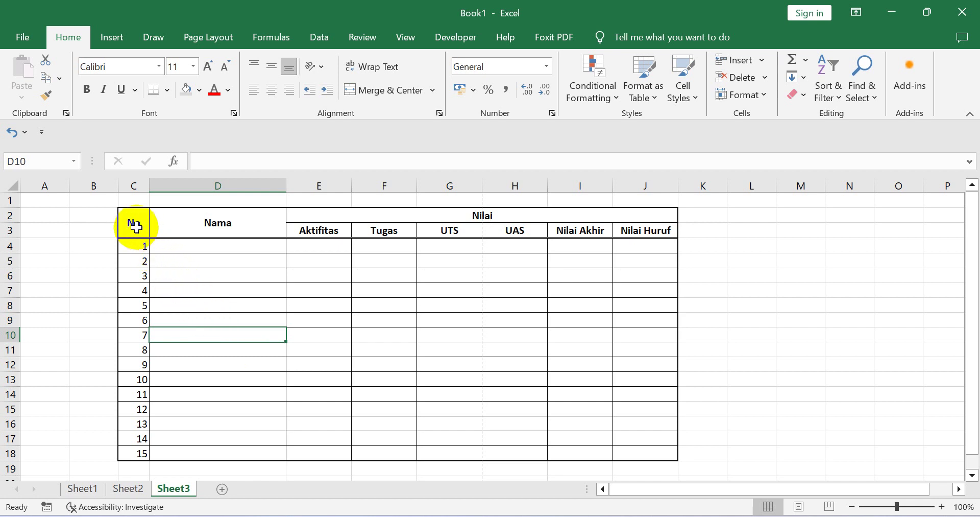
Fill the table's header cells C2:J3 with a light gray background color.
left_click_drag(133, 224, 629, 234)
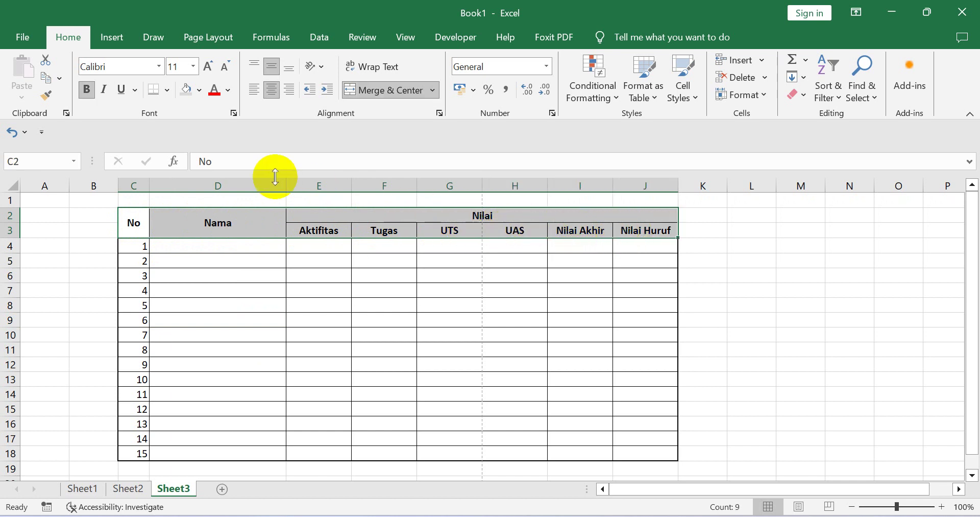
left_click(199, 91)
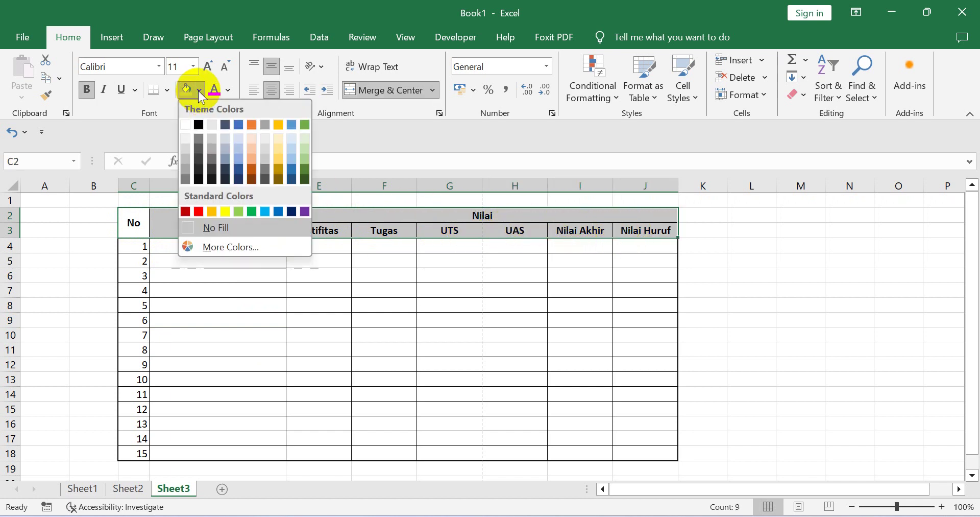
left_click(186, 153)
left_click(225, 289)
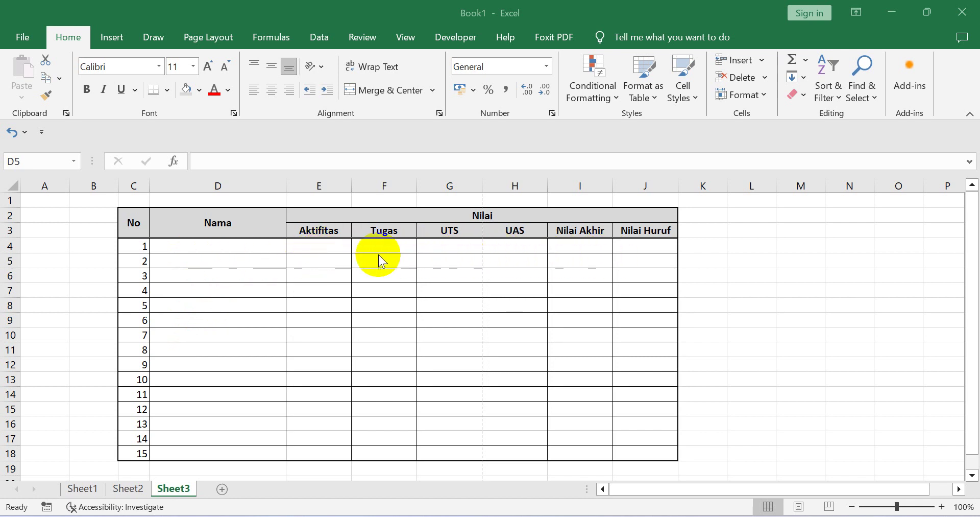
Enter the names of students 1 to 4 in the Nama column, cells D4 to D7.
left_click(191, 245)
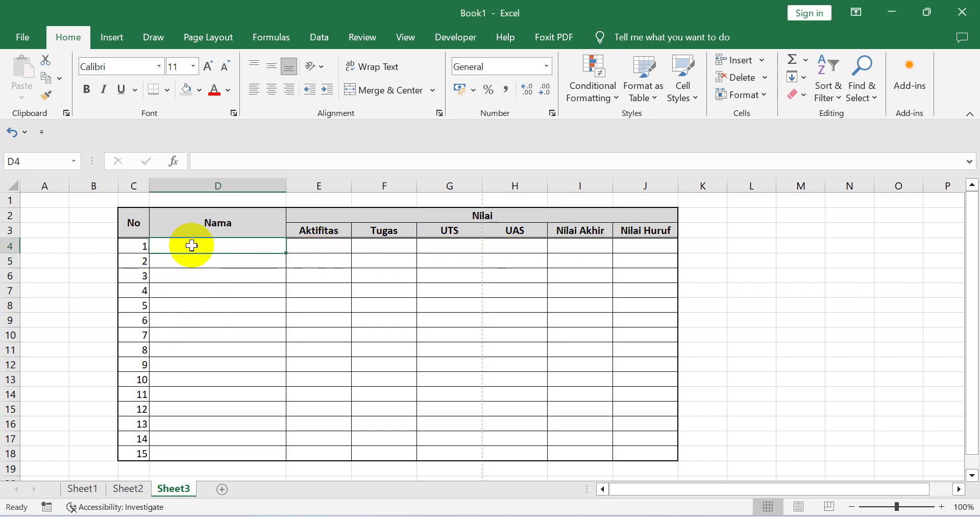
type("A")
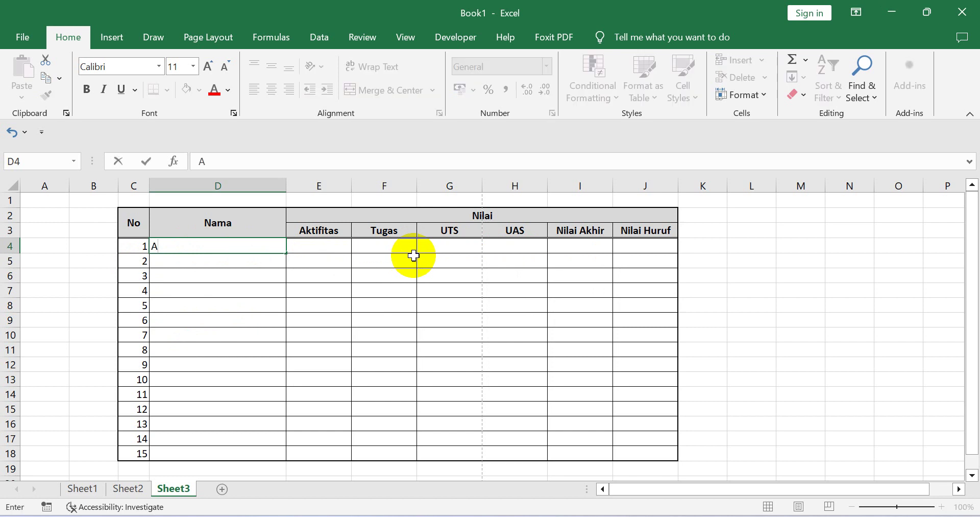
type("mir")
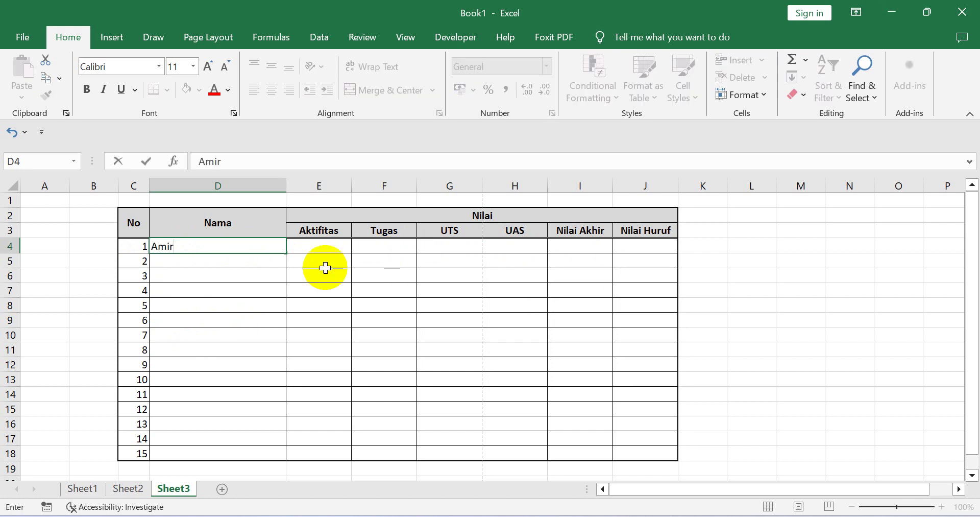
left_click(164, 262)
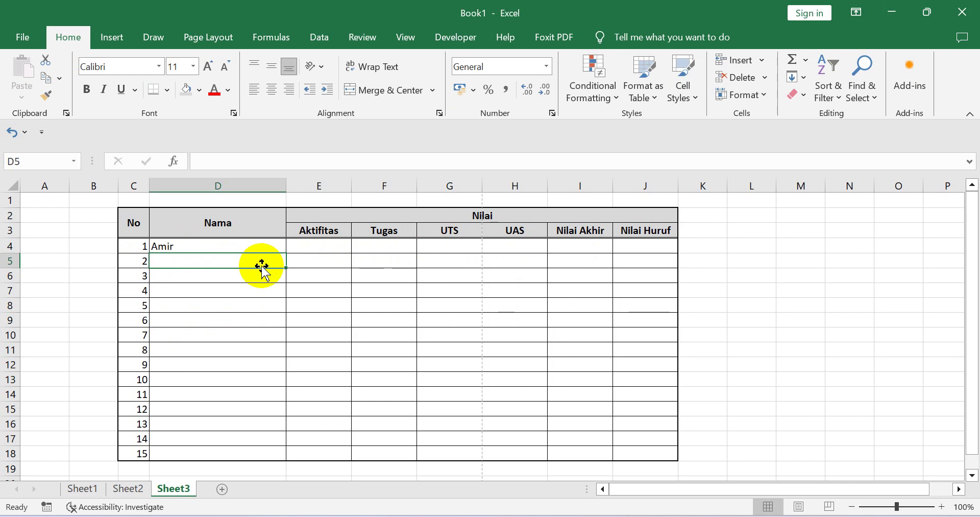
type("Mira")
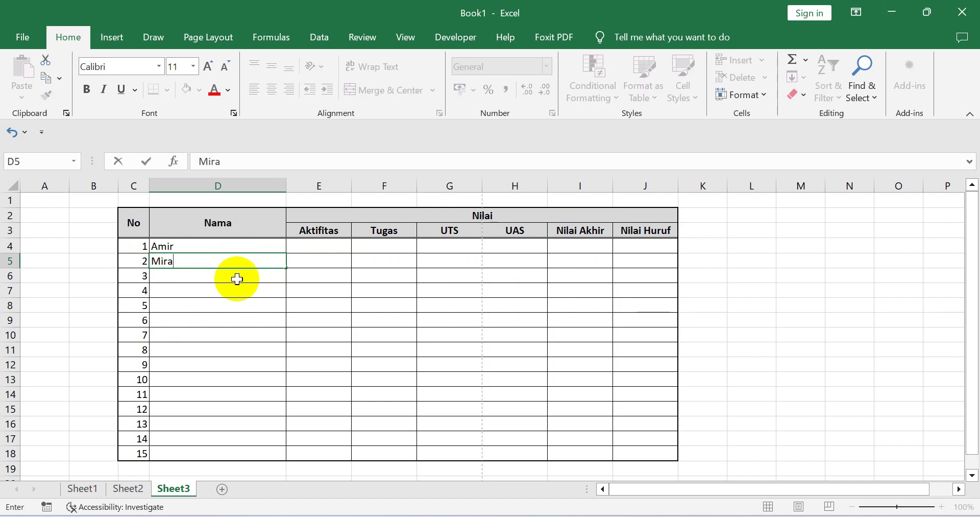
left_click(247, 274)
type("Rima")
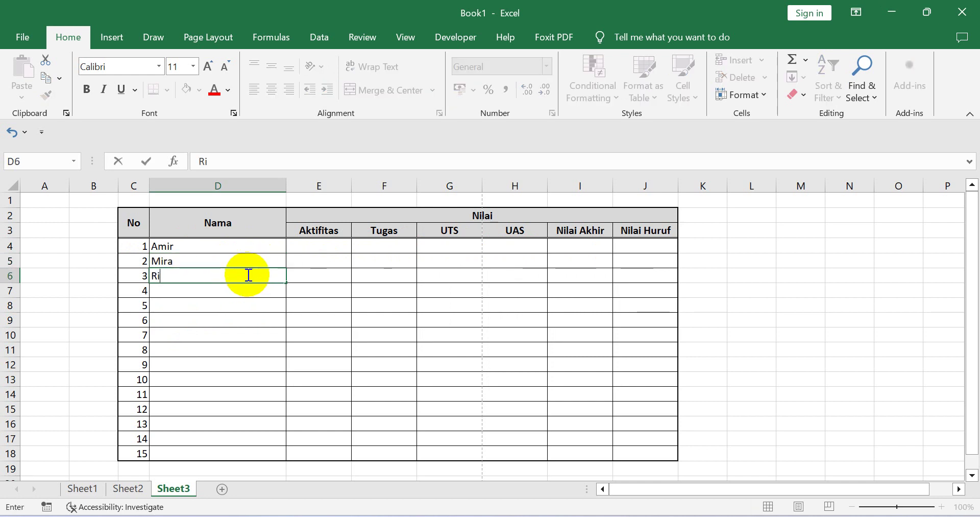
left_click(191, 293)
type("Ma")
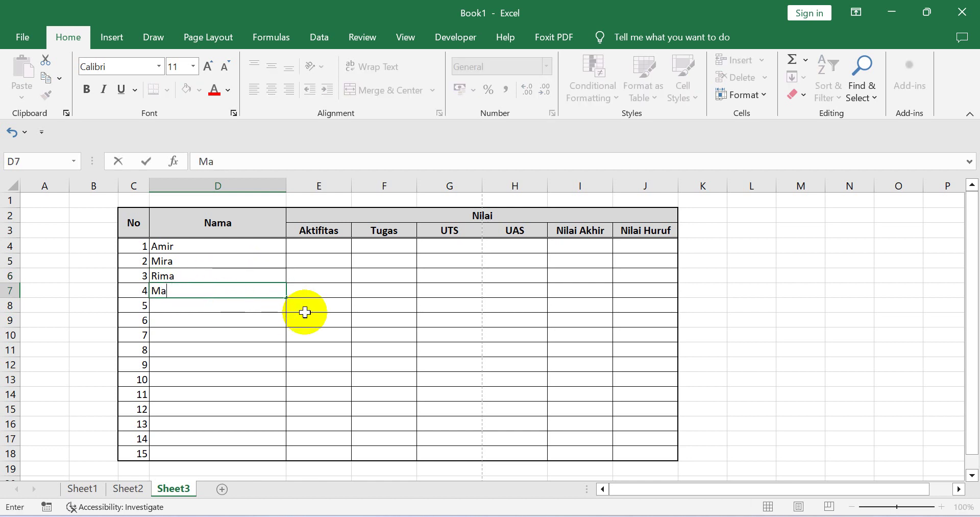
type("ri")
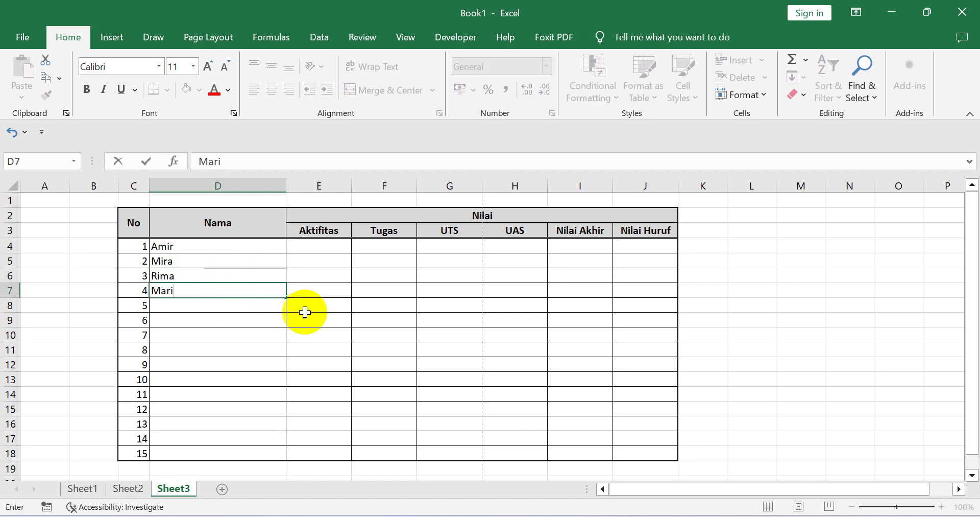
Enter the names of students 5 to 8 in the Nama column, cells D8 to D11.
left_click(197, 305)
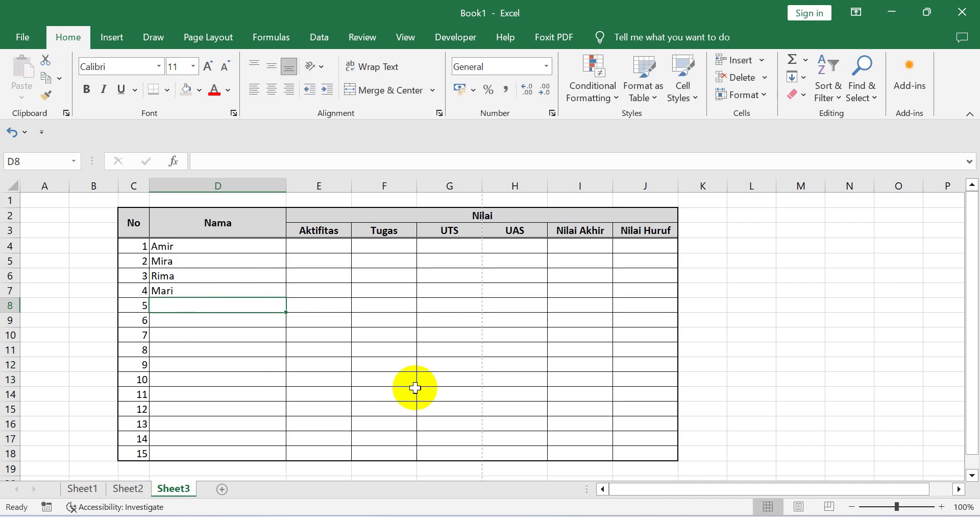
type("Irma")
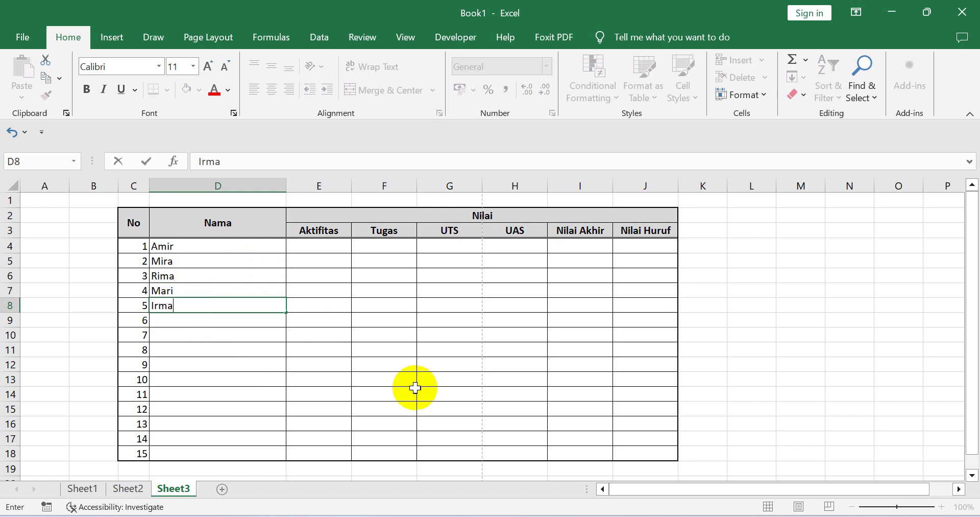
left_click(194, 322)
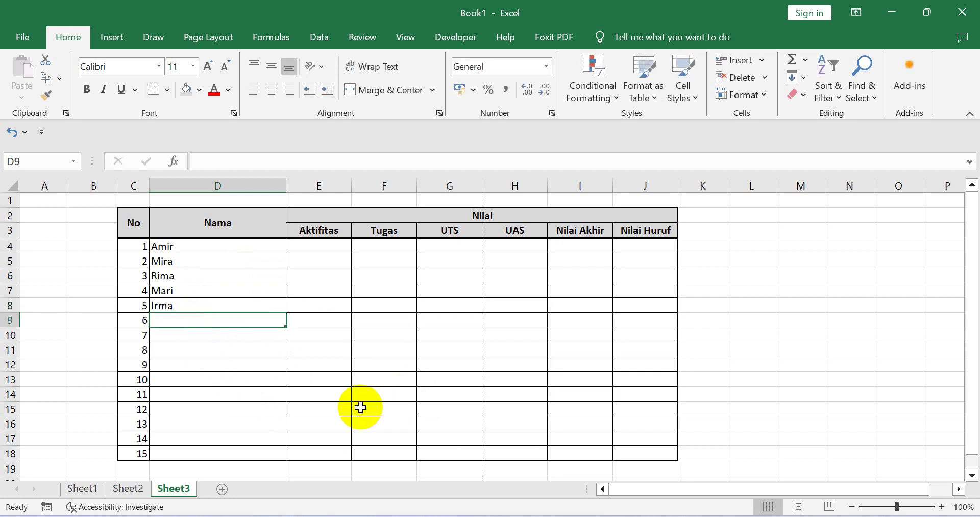
type("Imra")
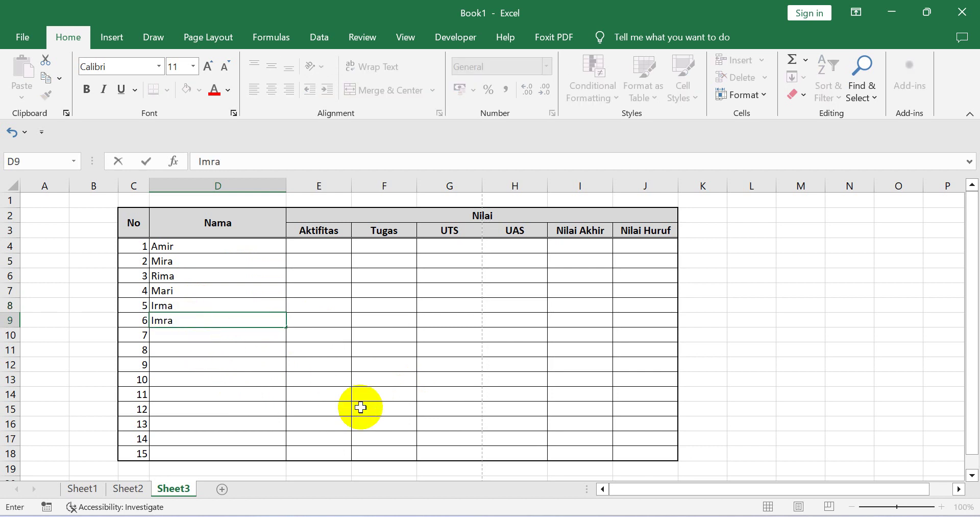
left_click(199, 338)
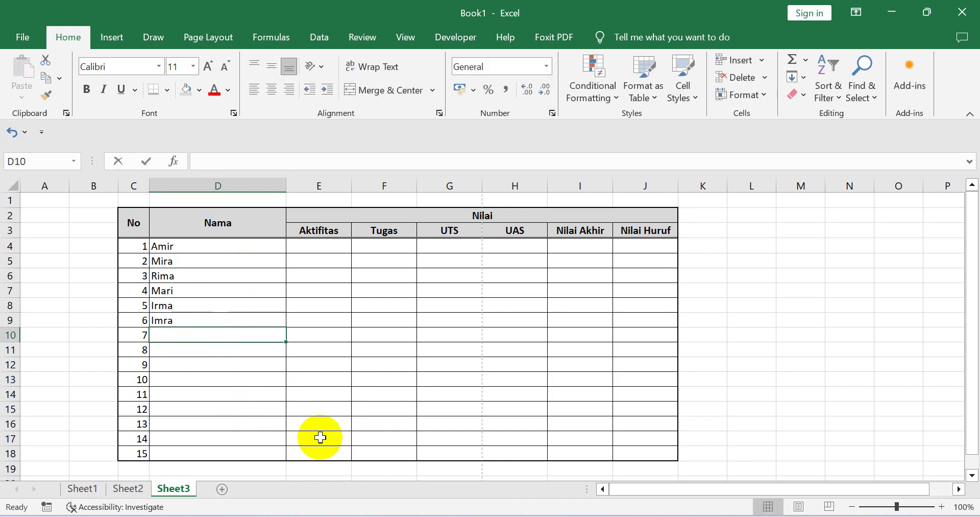
type("Leni")
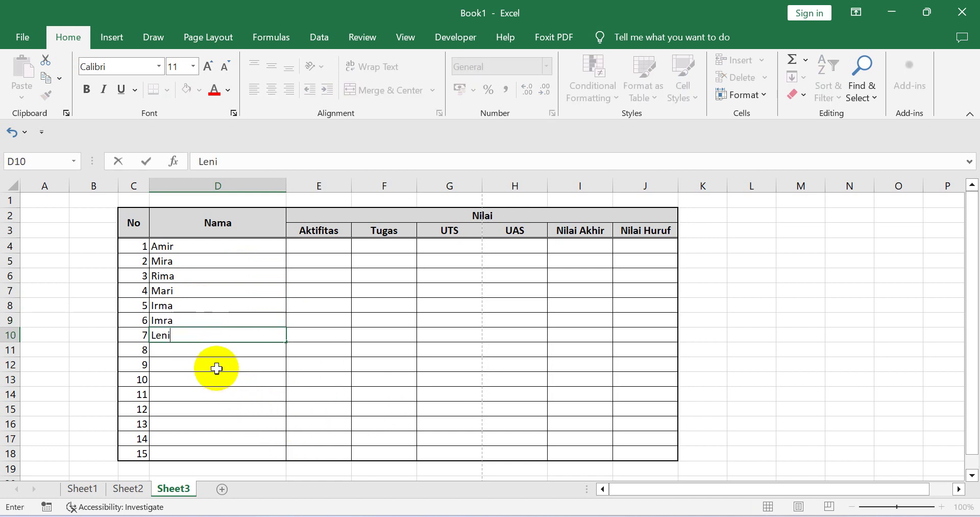
left_click(209, 351)
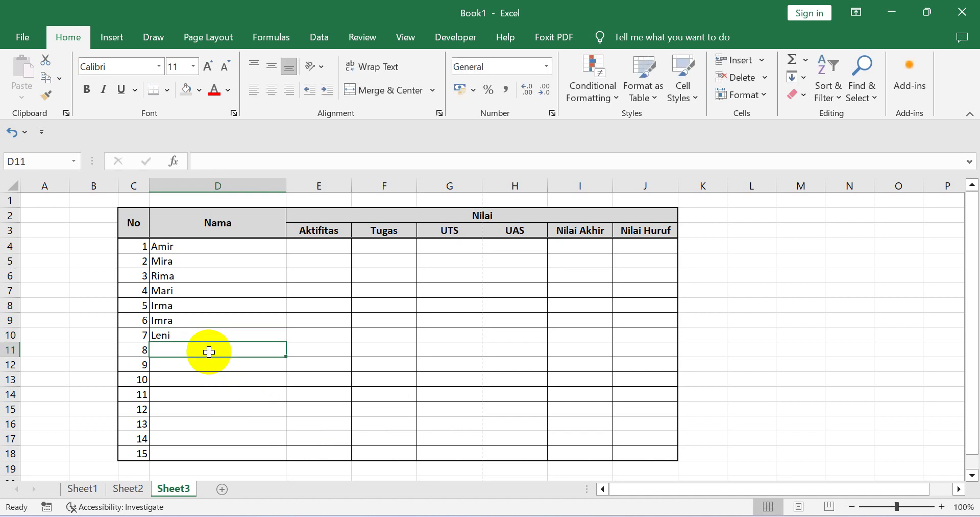
type("Lina")
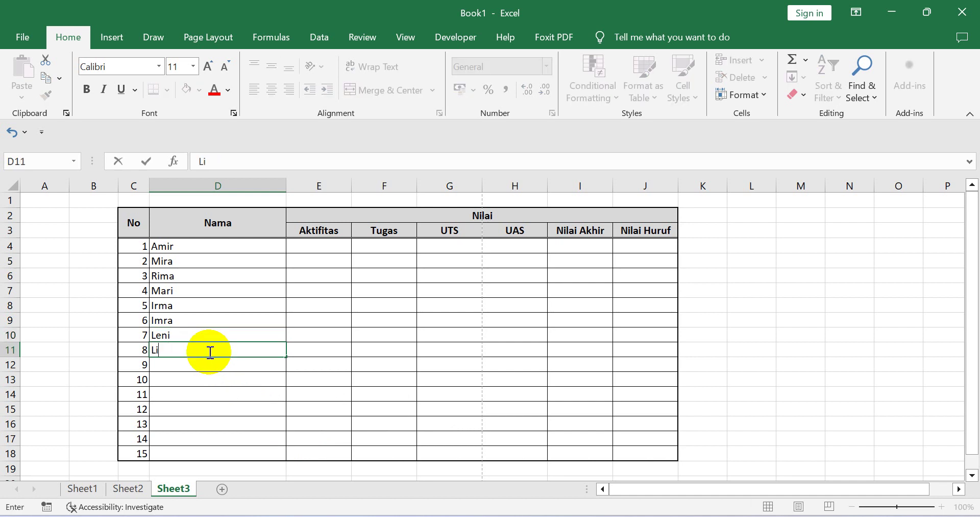
Enter the names of students 9 to 12 in the Nama column, cells D12 to D15.
left_click(201, 365)
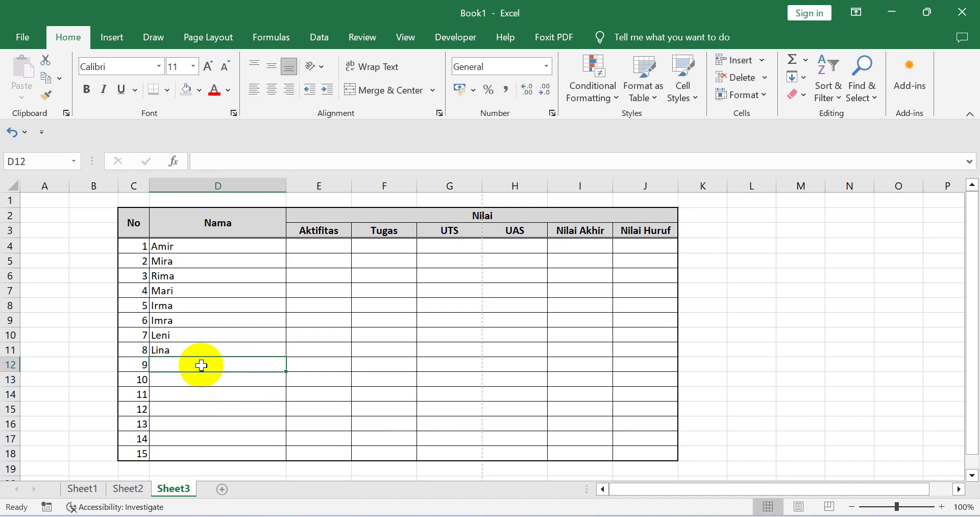
type("Lani")
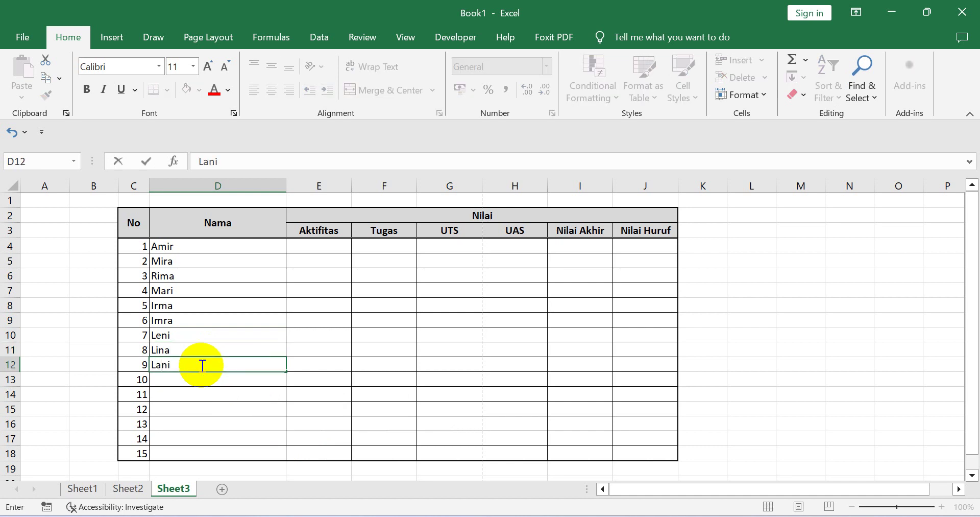
left_click(184, 380)
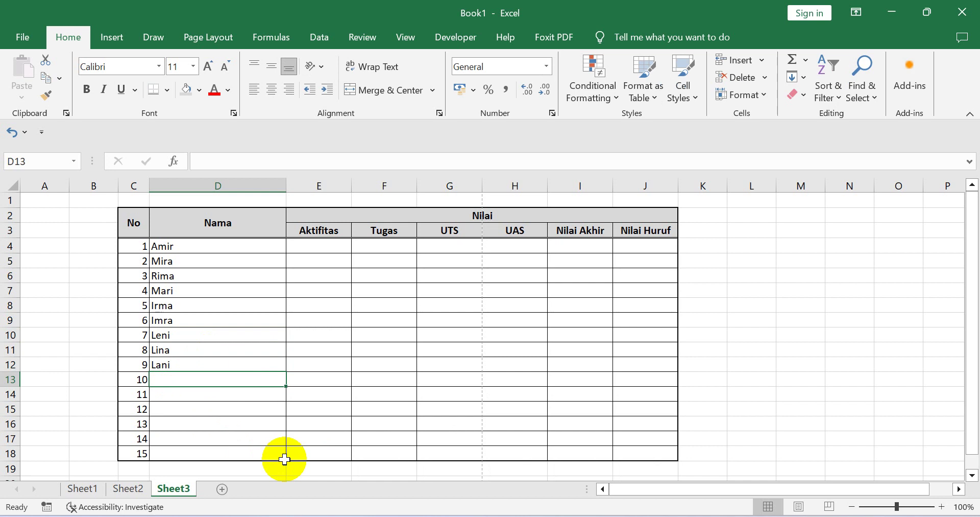
type("iNila")
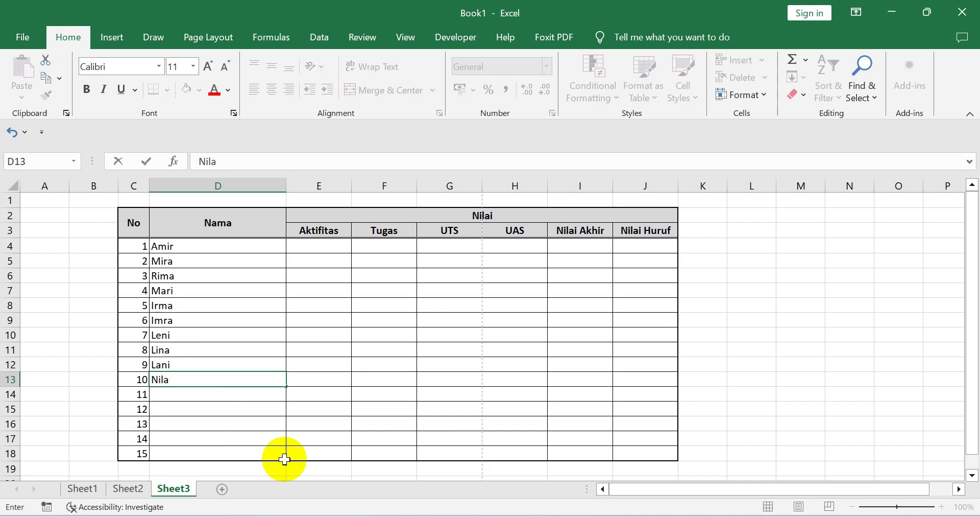
left_click(195, 395)
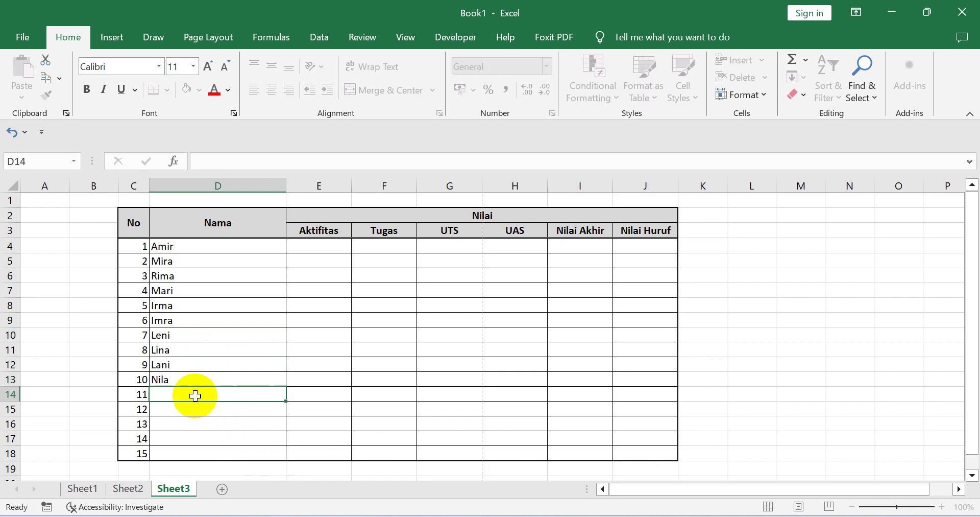
type("Desi")
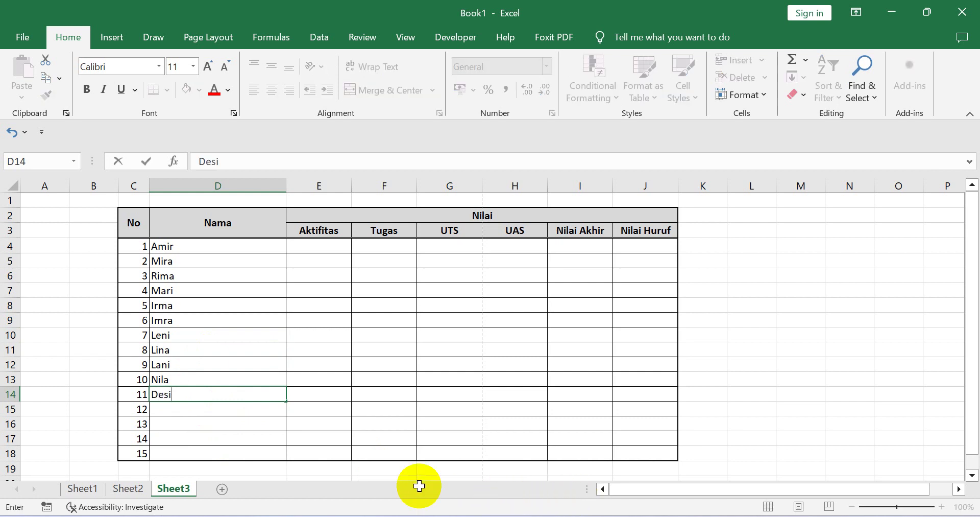
left_click(237, 408)
type("A")
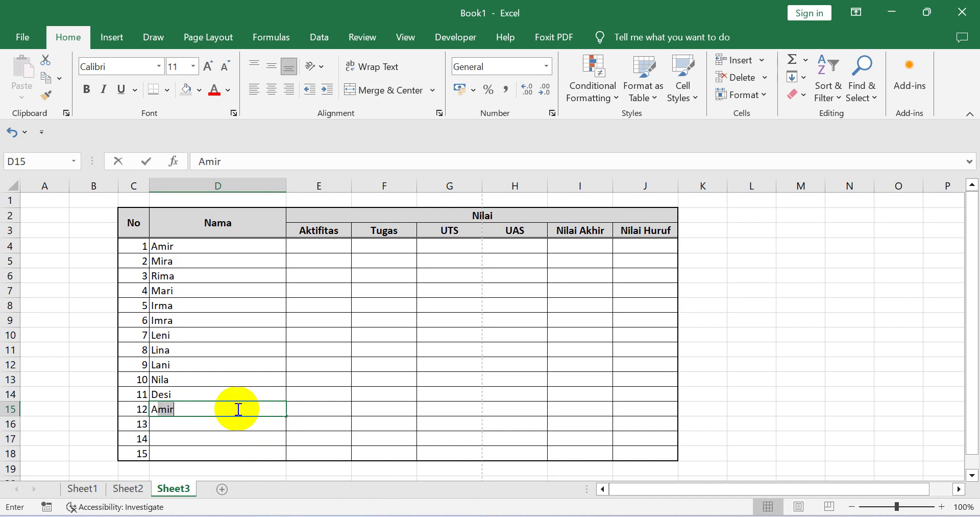
type("nggi")
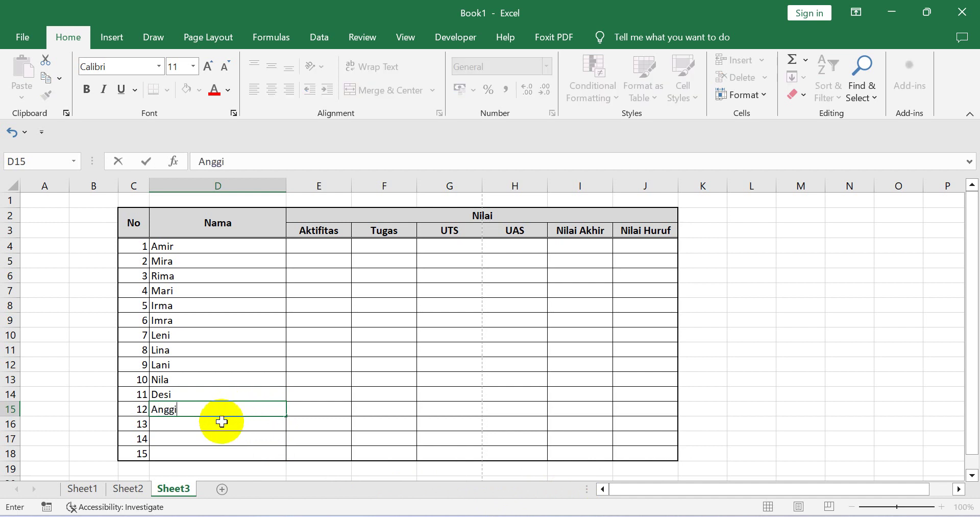
Enter the names of students 13 to 15 in the Nama column, cells D16 to D18.
left_click(221, 420)
type("Meri")
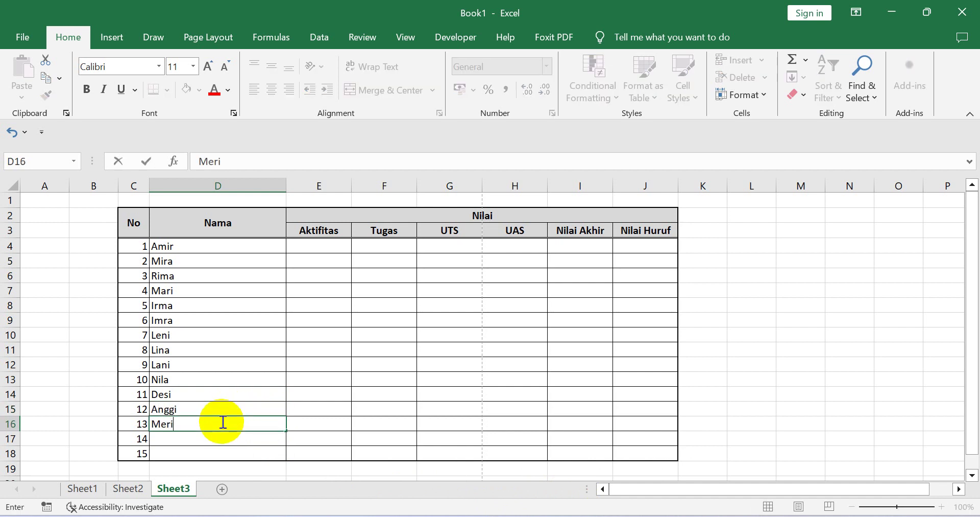
left_click(204, 437)
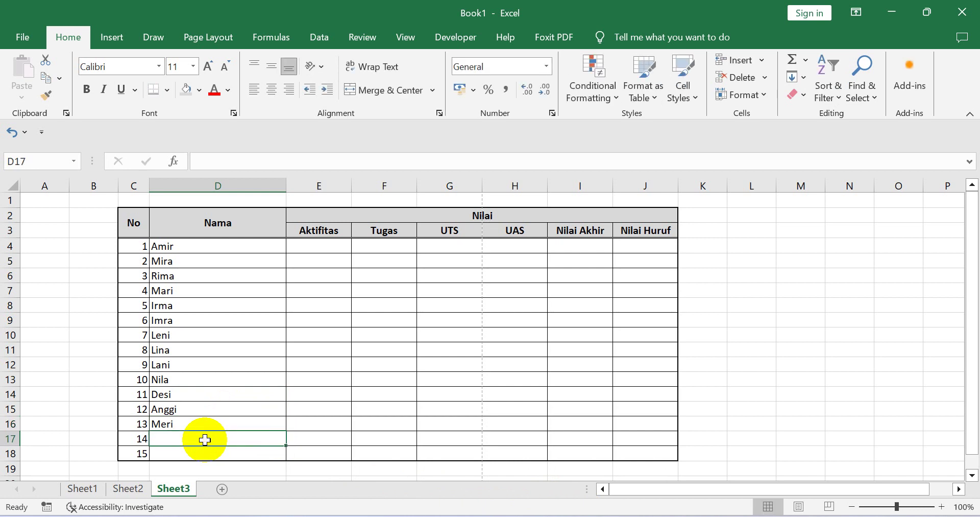
type("Sh")
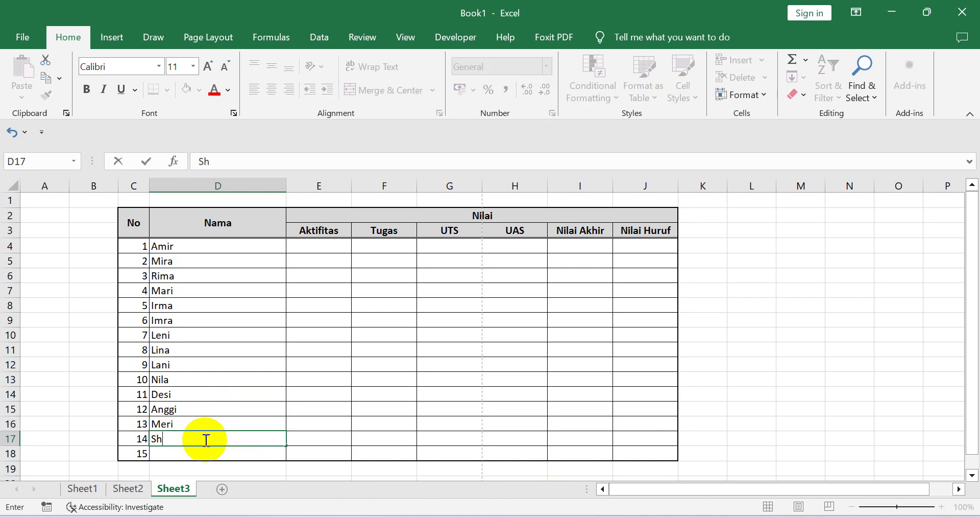
type("inta")
left_click(192, 452)
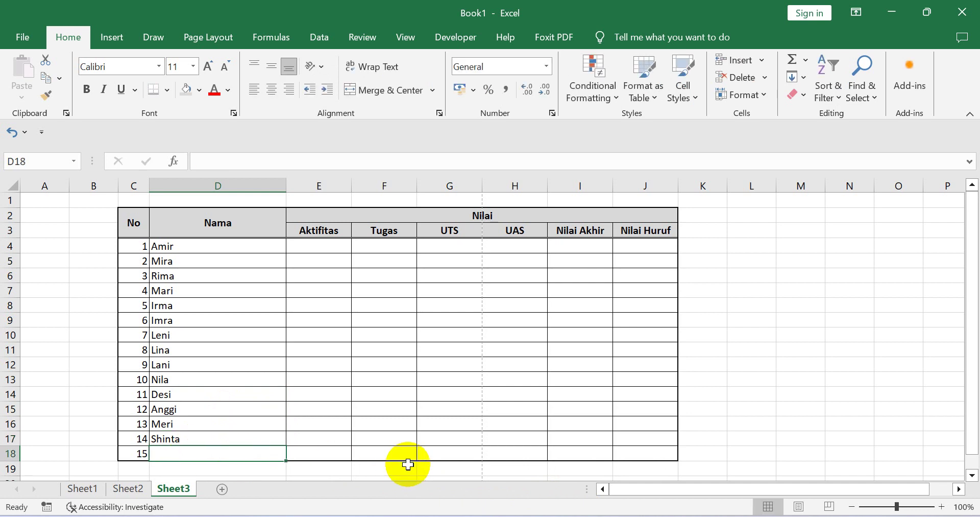
type("Auli")
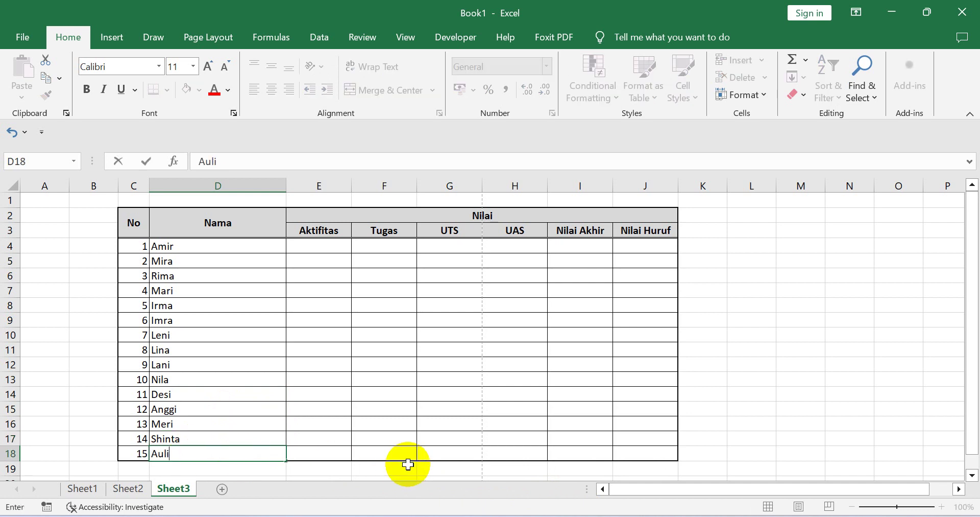
type("ya")
left_click(293, 334)
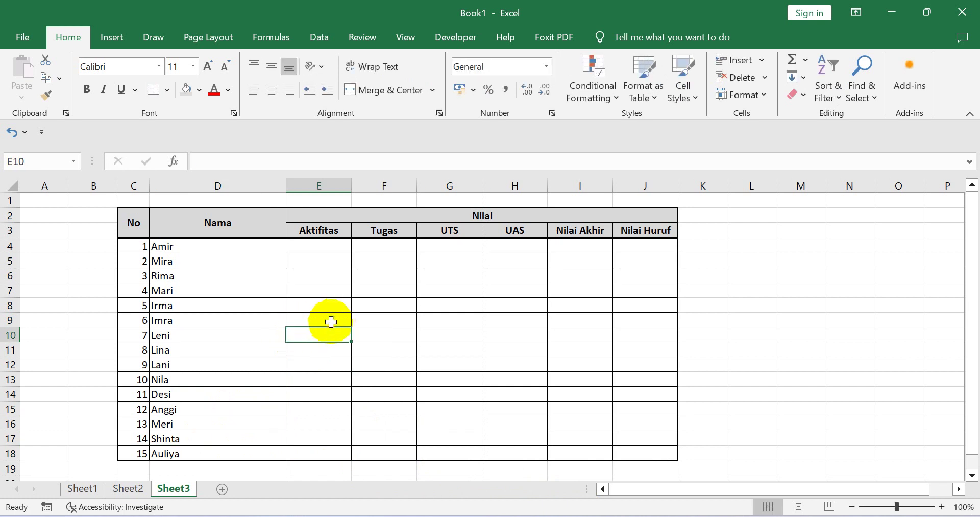
Enter the Aktifitas scores 85, 87, 65 and 50 for students 1 to 4 in cells E4 to E7.
left_click(325, 250)
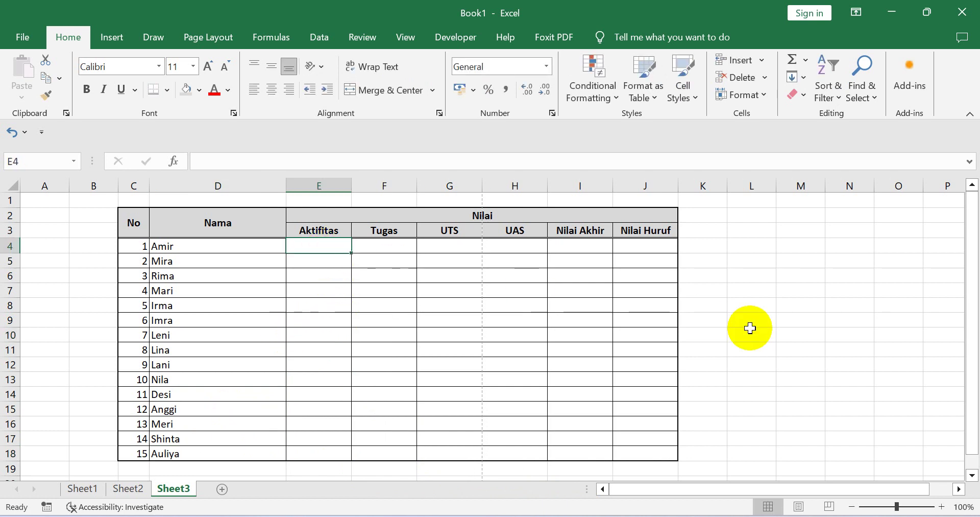
type("85")
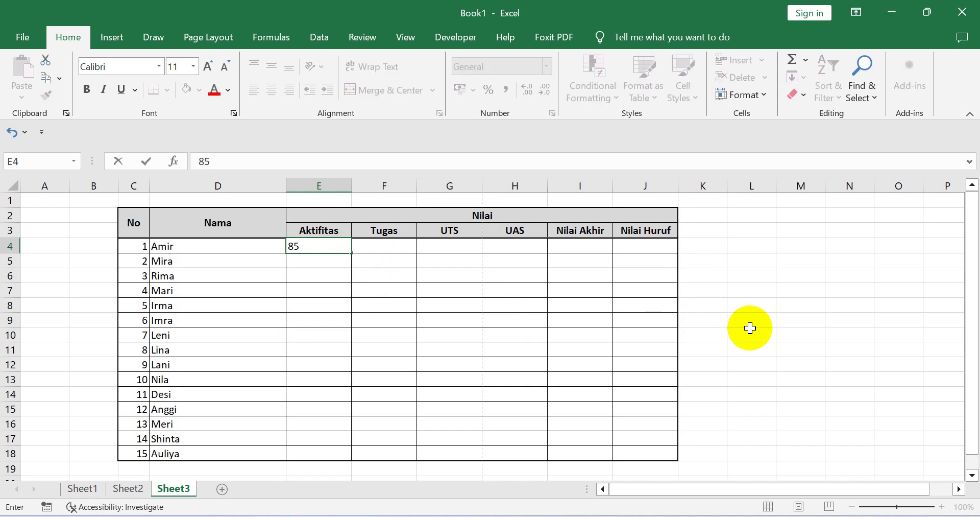
left_click(328, 262)
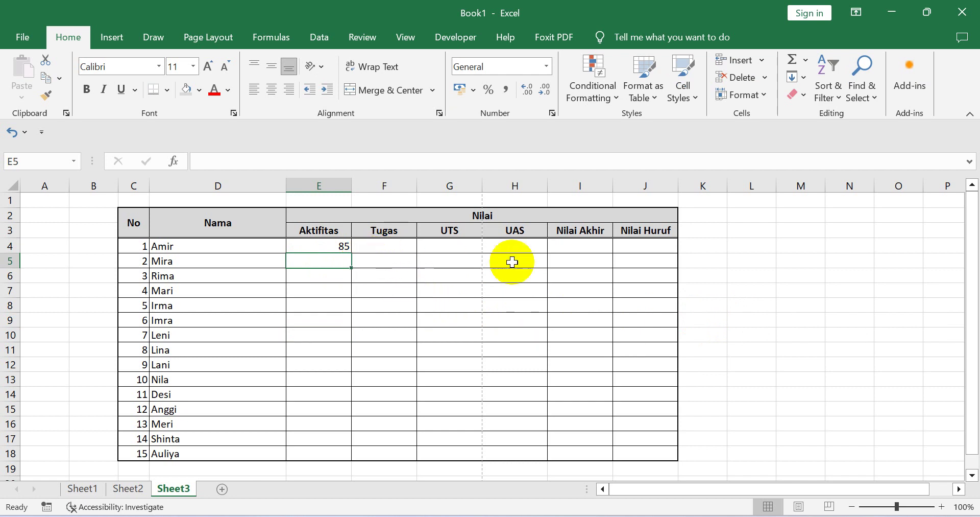
type("87")
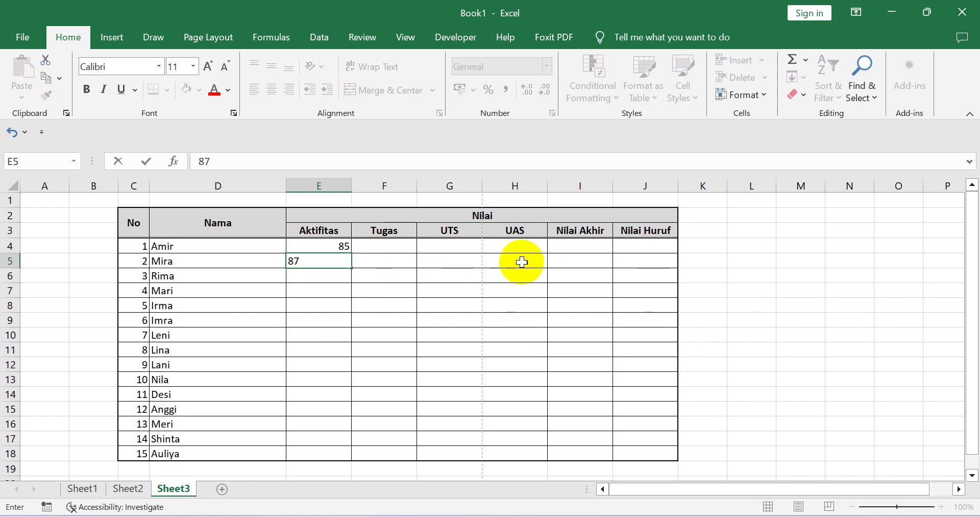
key("Return")
type("65")
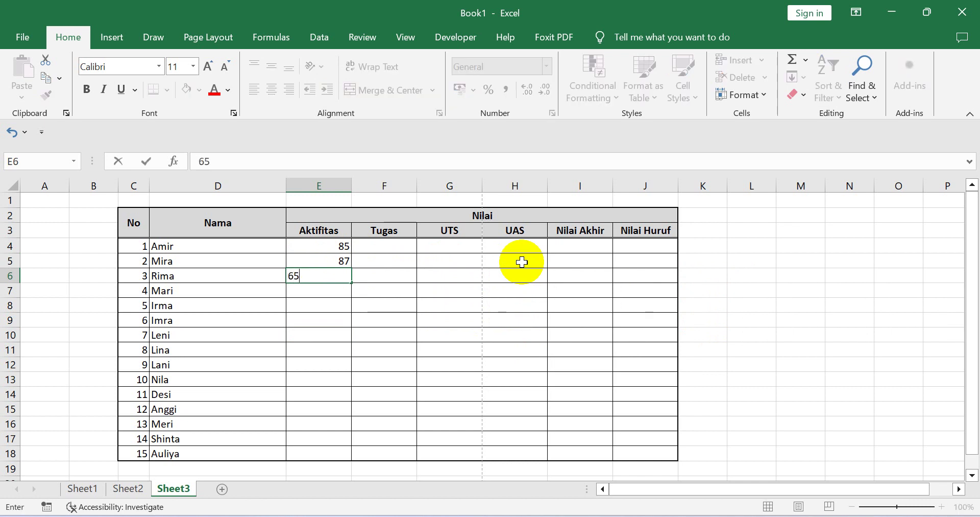
key("Return")
type("50")
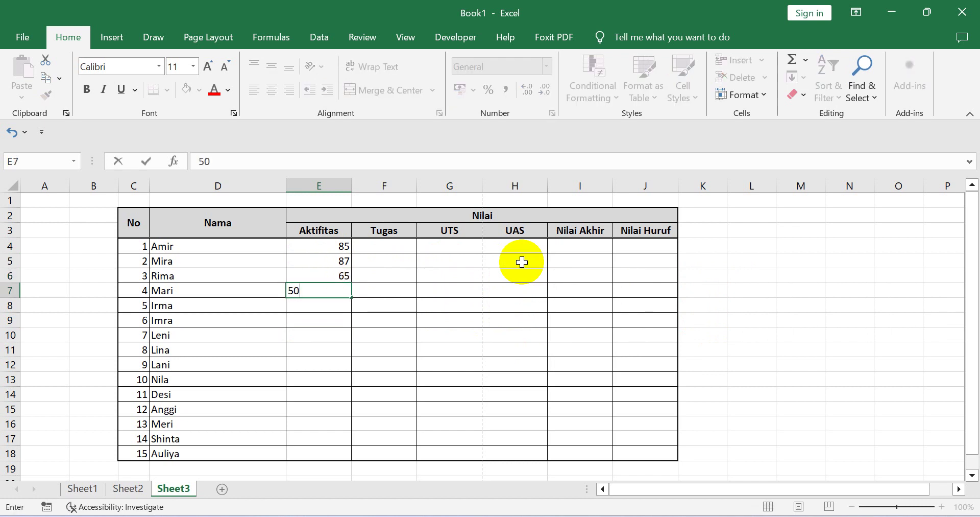
key("Return")
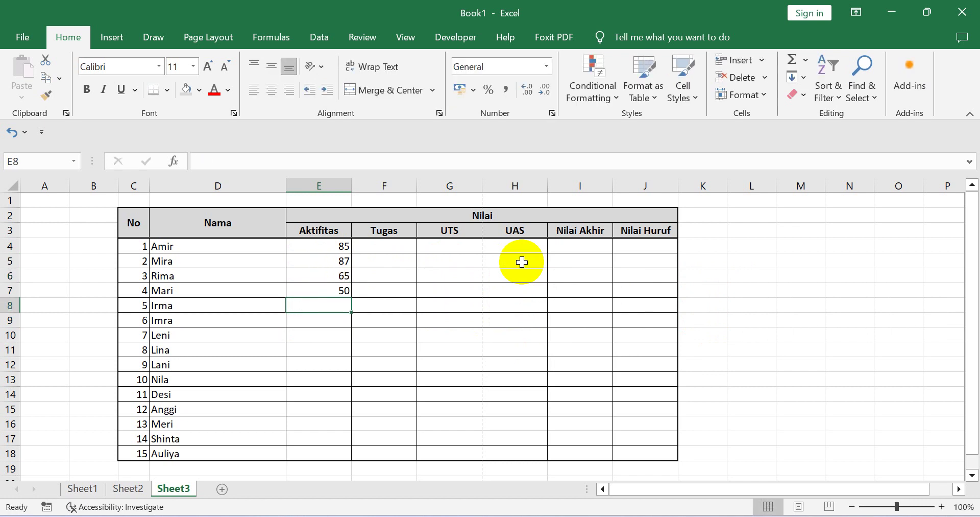
Enter the Aktifitas scores 78, 89, 35 and 40 for students 5 to 8 in cells E8 to E11.
type("78")
key("Return")
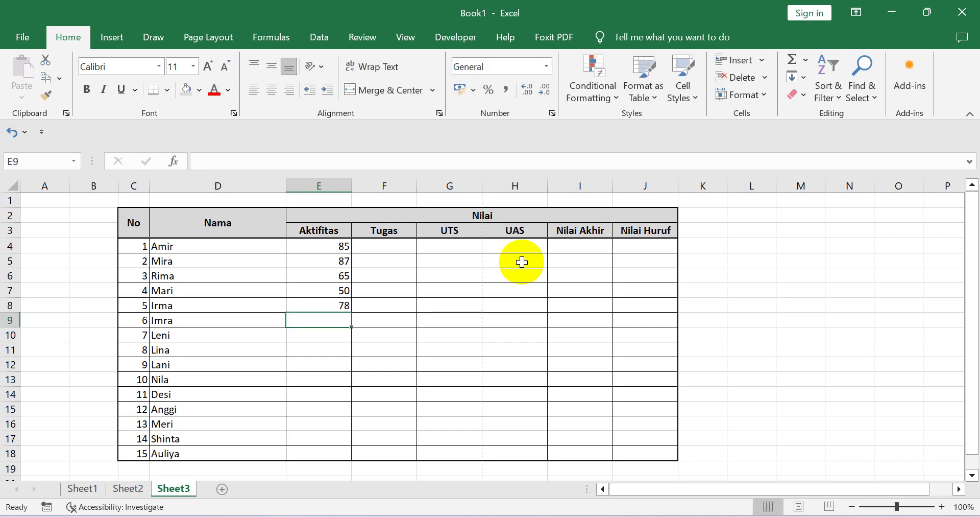
type("89")
key("Return")
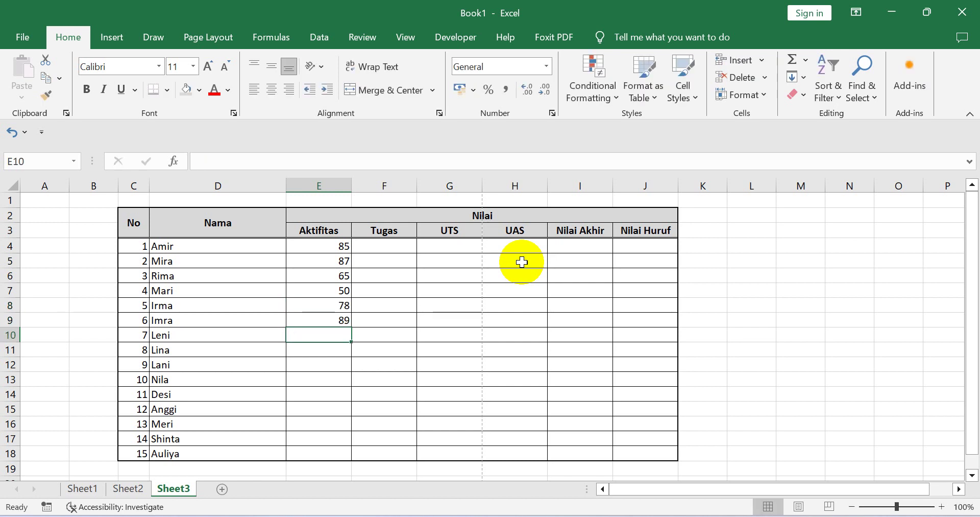
type("35")
key("Return")
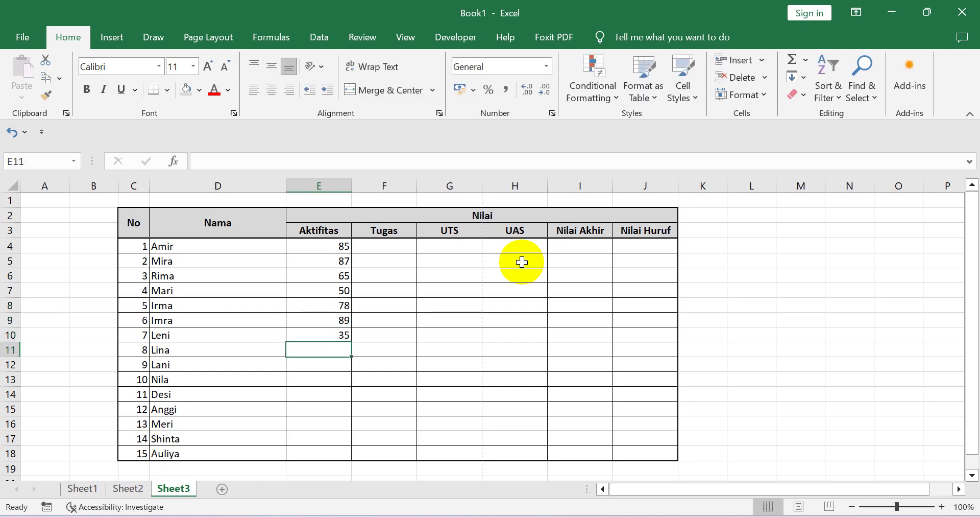
type("40")
key("Return")
Enter the Aktifitas scores 75, 65, 60 and 75 for students 9 to 12 in cells E12 to E15.
type("75")
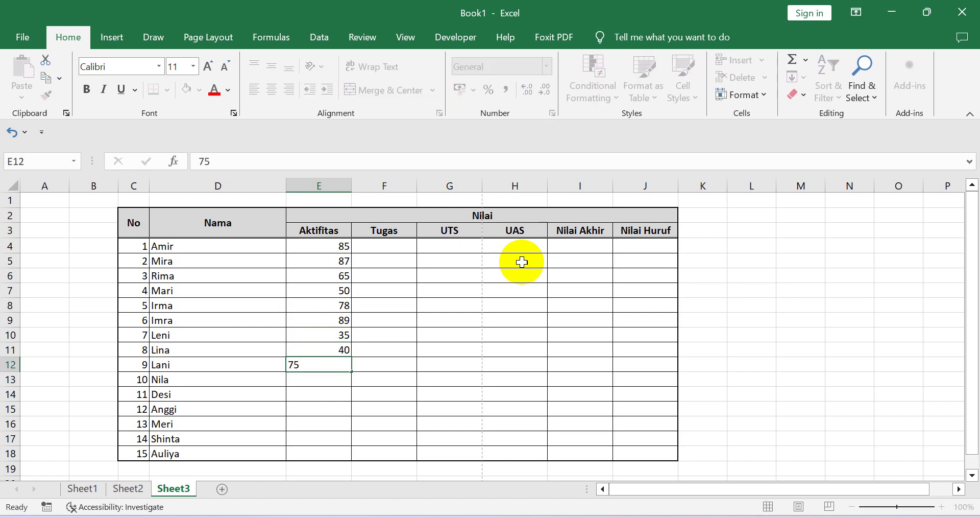
key("Return")
type("65")
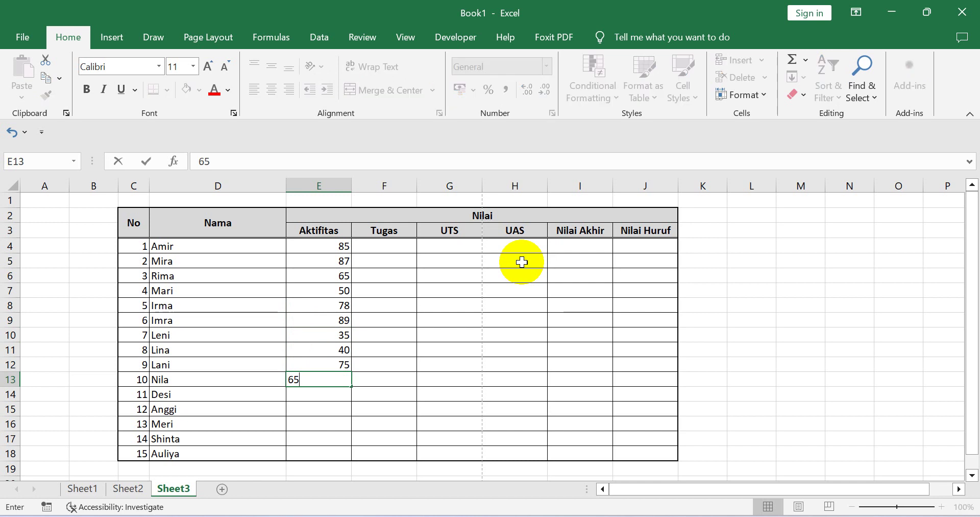
key("Return")
type("60")
key("Return")
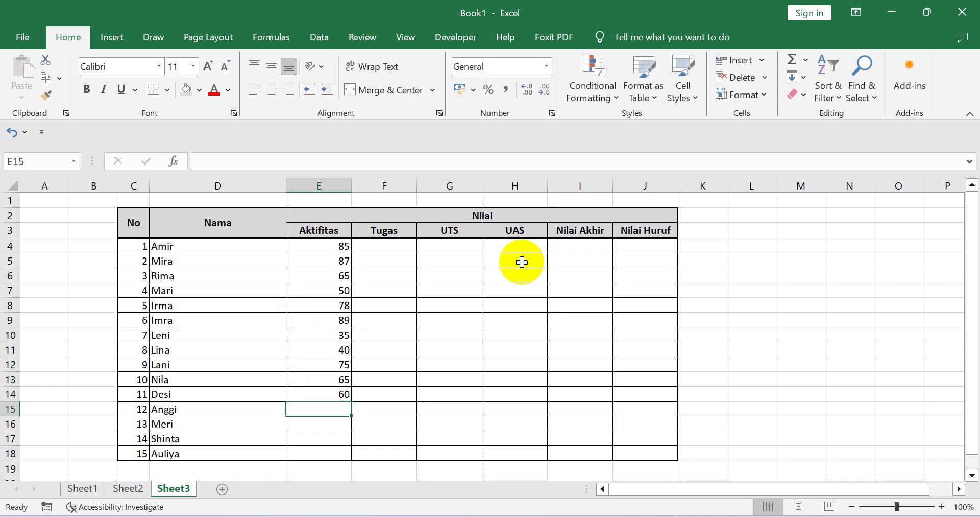
type("75")
key("Return")
Enter the Aktifitas scores 78, 76 and 87 for students 13 to 15 in cells E16 to E18.
type("78")
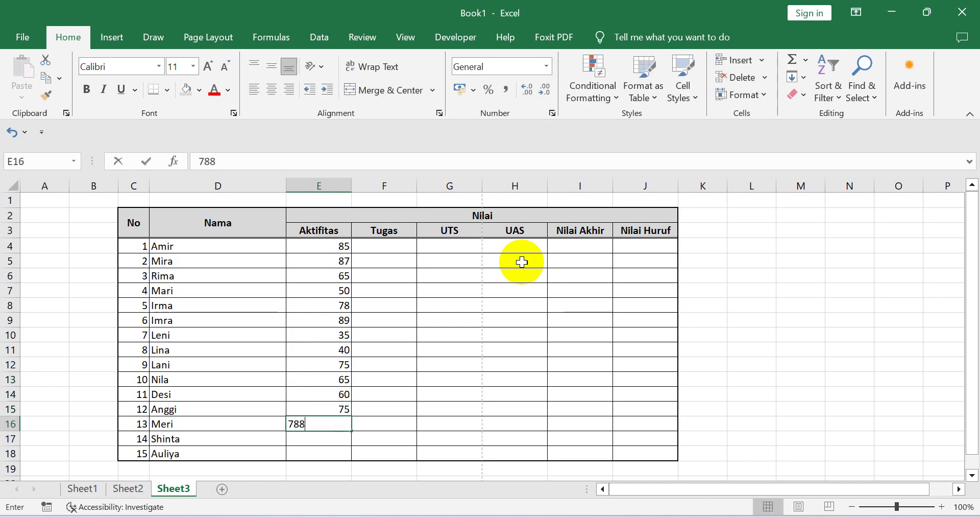
key("Return")
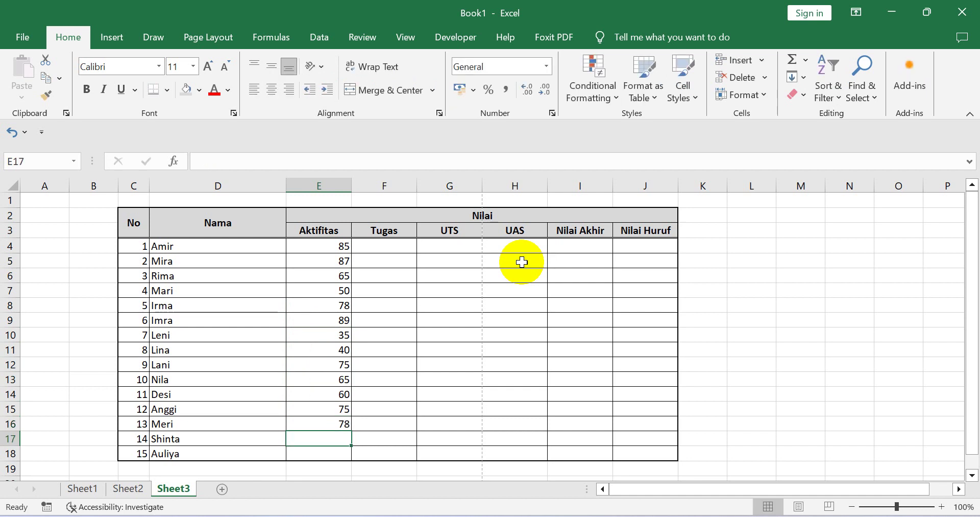
type("76")
key("Return")
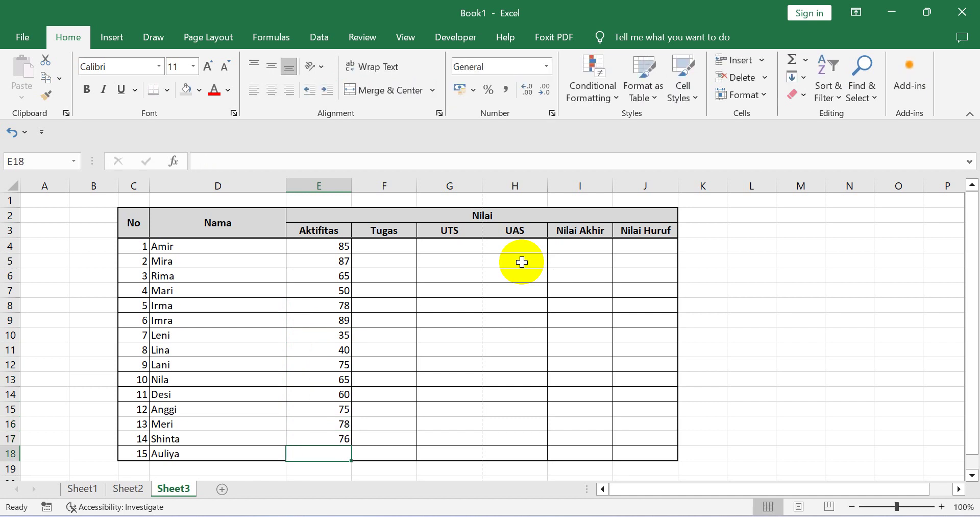
type("8")
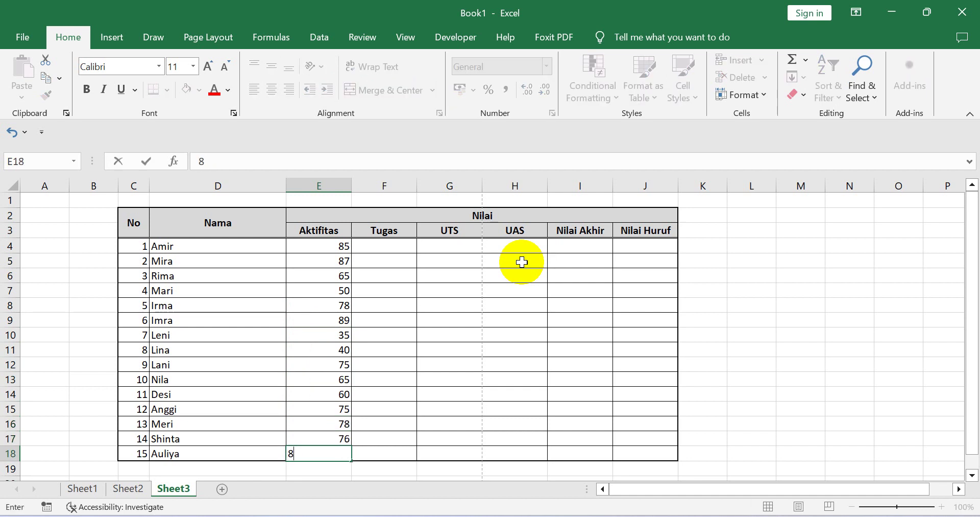
type("7")
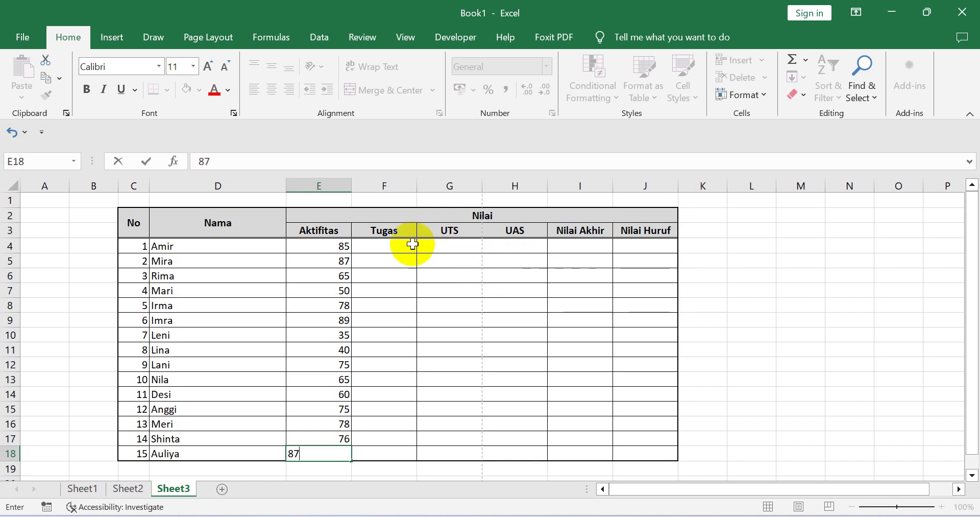
Enter the Tugas scores 87, 89, 60 and 67 for students 1 to 4 in cells F4 to F7.
left_click(392, 243)
type("87")
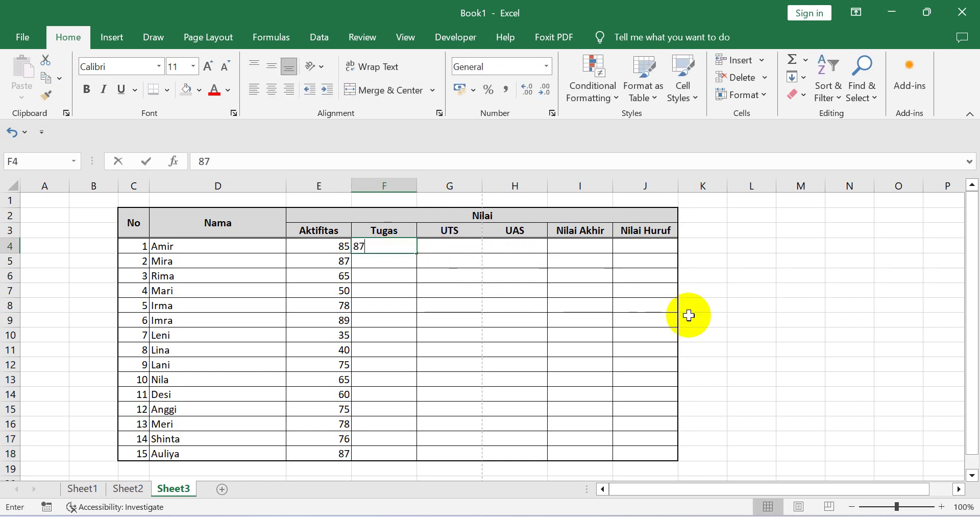
key("Return")
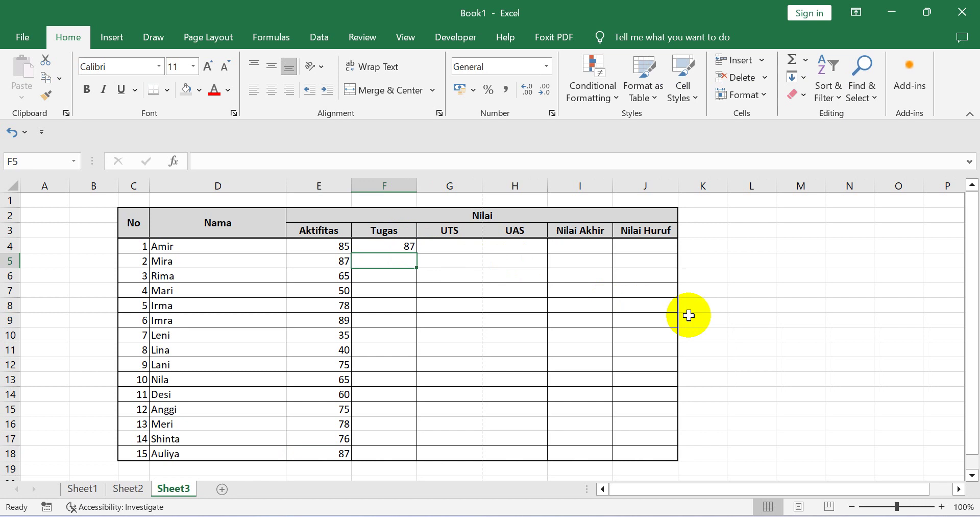
type("89")
key("Return")
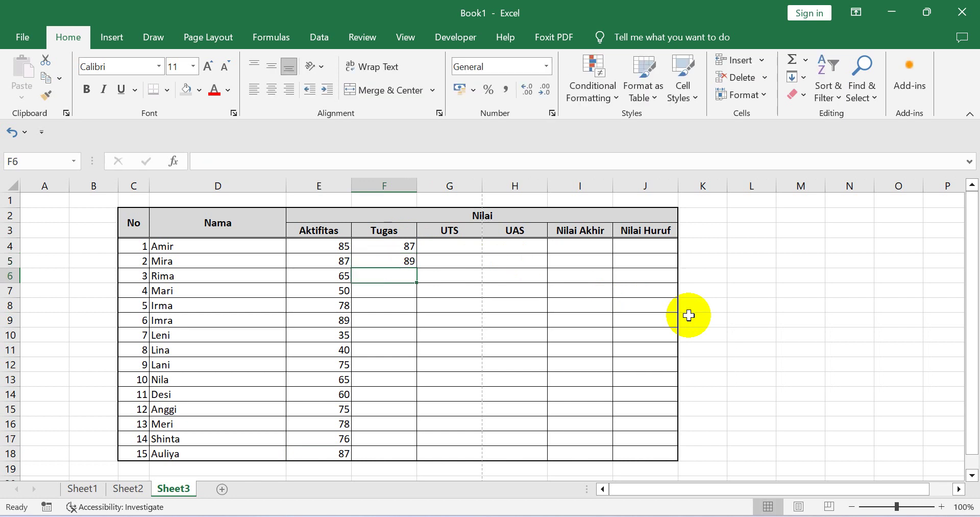
type("60")
key("Return")
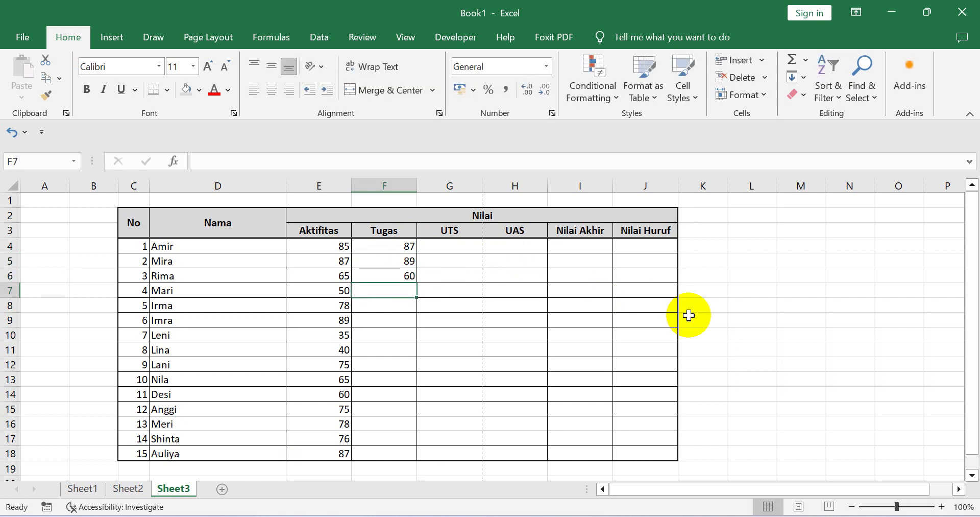
type("67")
key("Return")
Enter the Tugas scores 70, 88, 85 and 40 for students 5 to 8 in cells F8 to F11.
type("70")
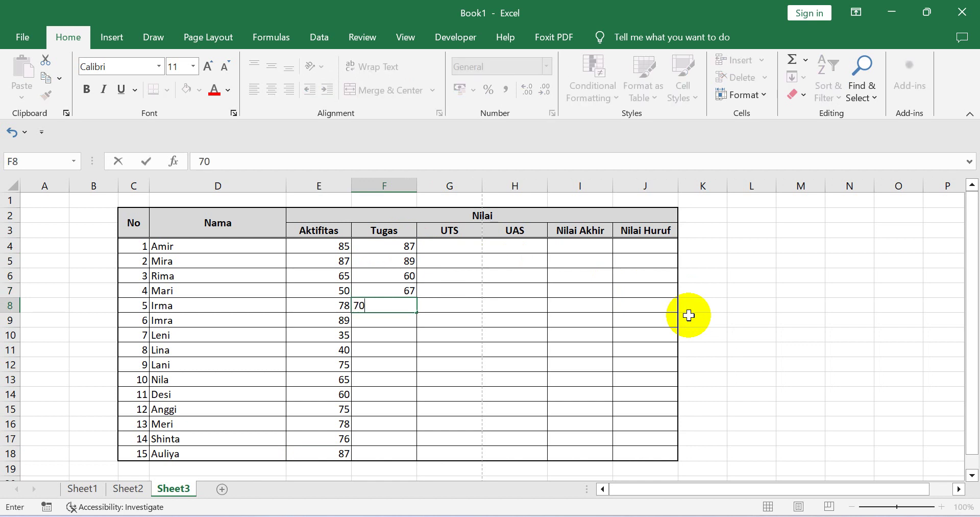
key("Return")
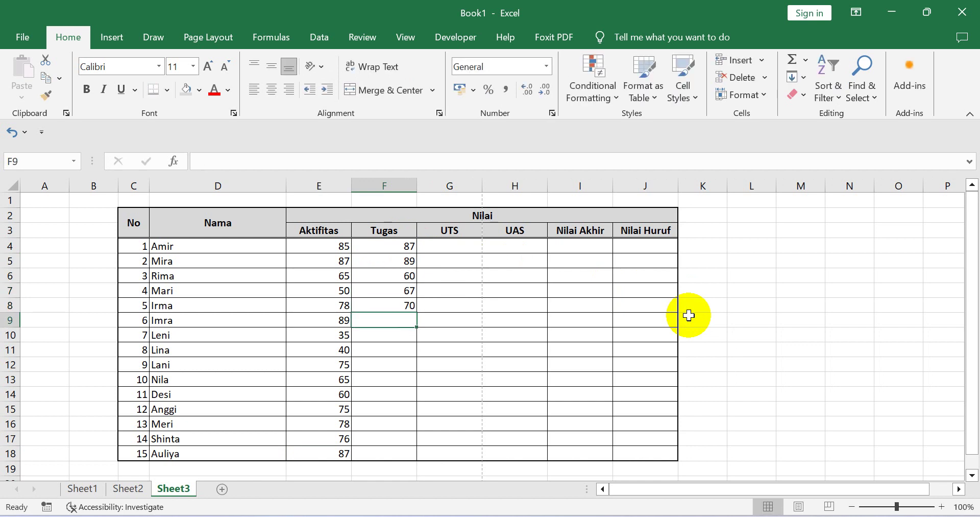
type("88")
key("Return")
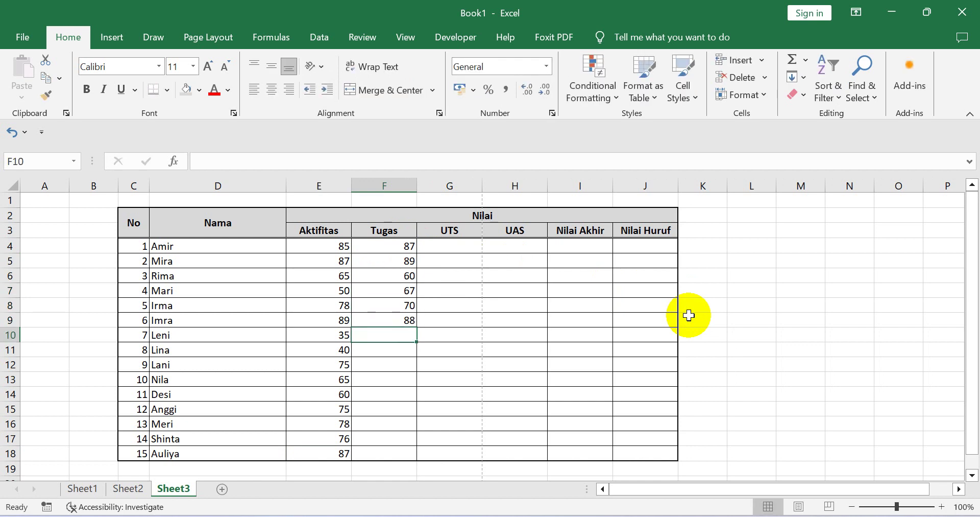
type("85")
key("Return")
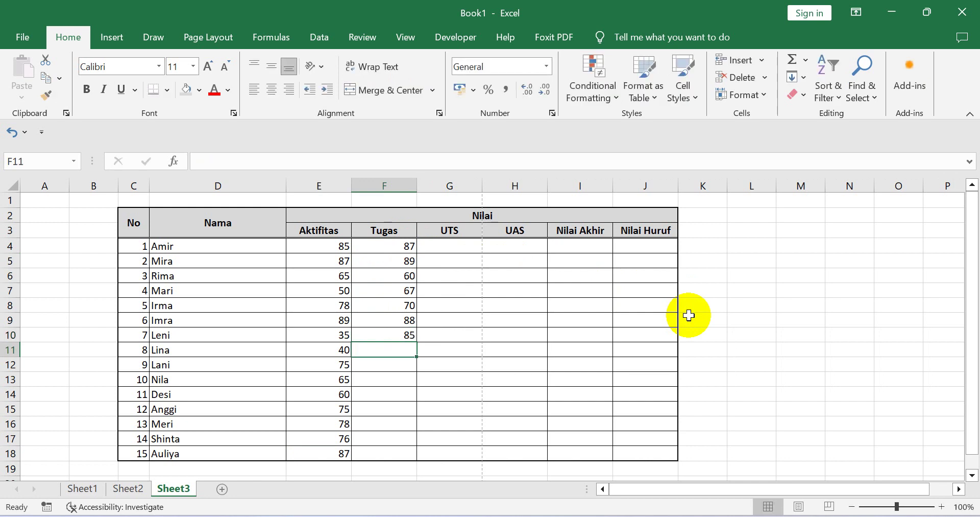
type("40")
key("Return")
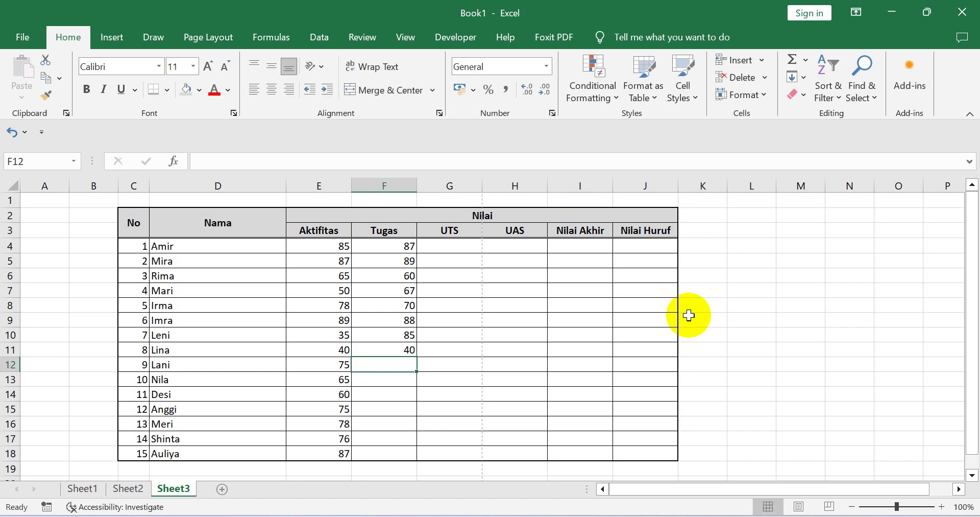
Enter the Tugas scores 70, 60, 75 and 74 for students 9 to 12 in cells F12 to F15.
type("70")
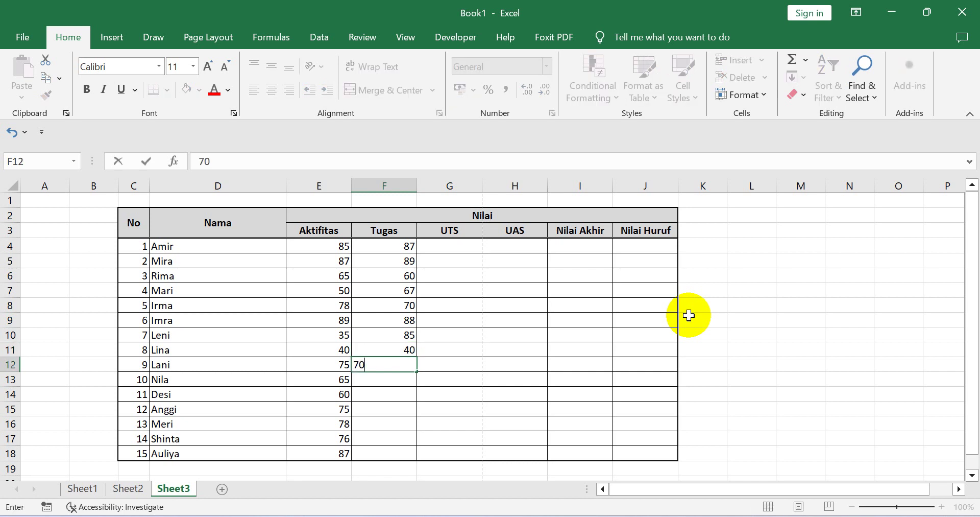
key("Return")
type("60")
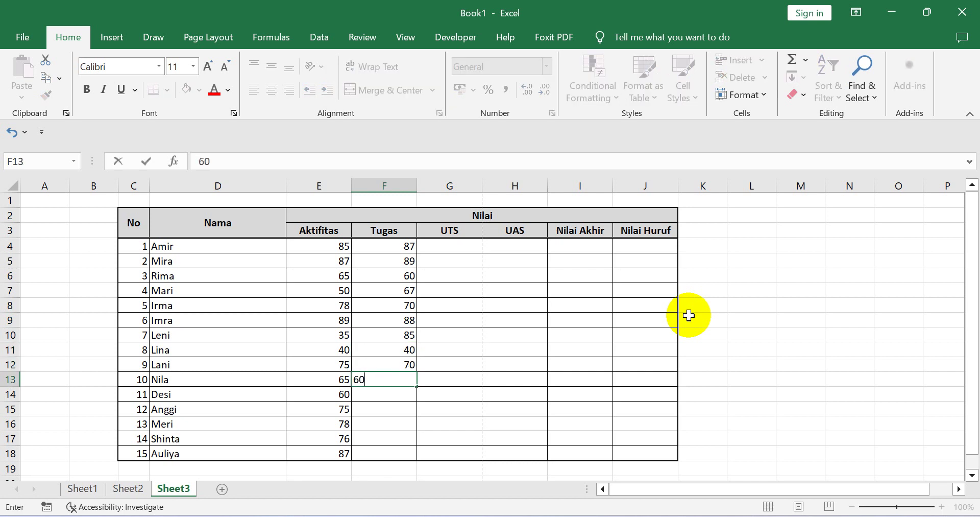
key("Return")
type("75")
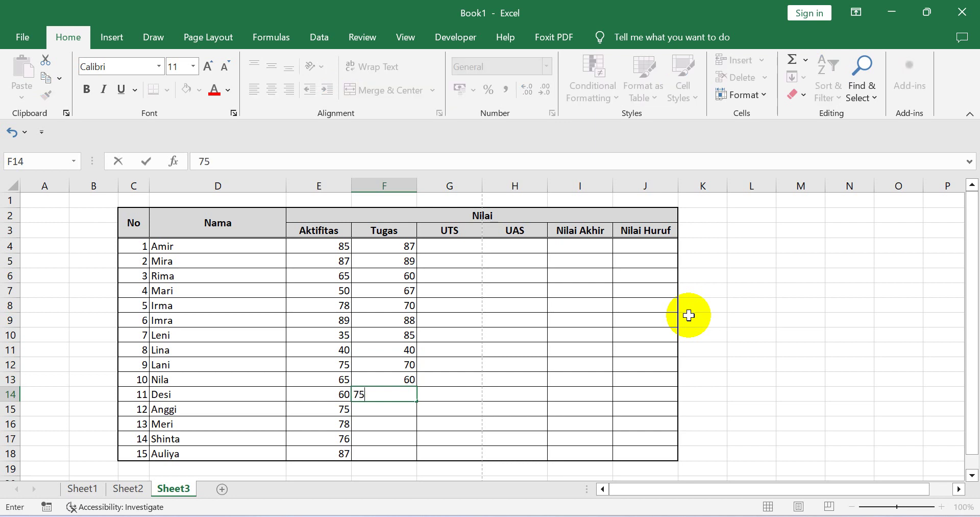
key("Return")
type("74")
key("Return")
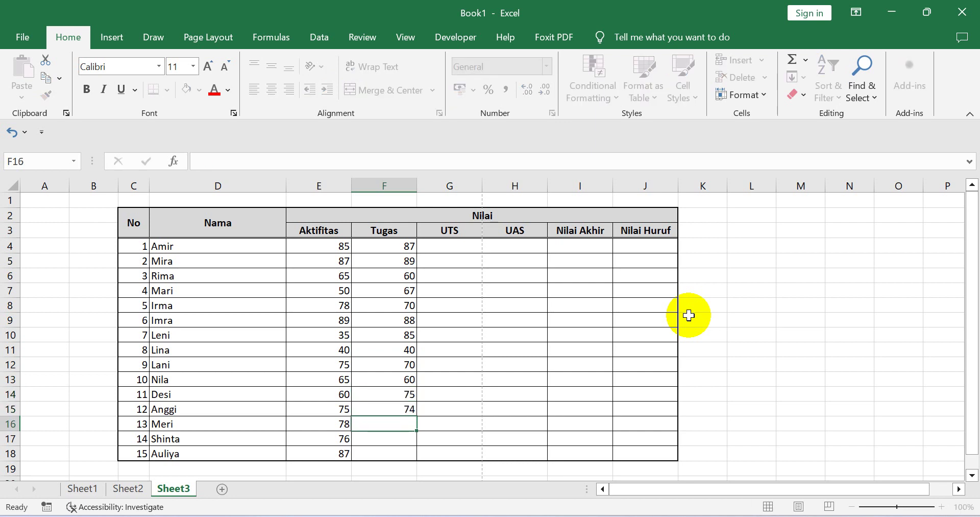
Enter the Tugas scores 85, 90 and 84 for students 13 to 15 in cells F16 to F18.
type("85")
key("Return")
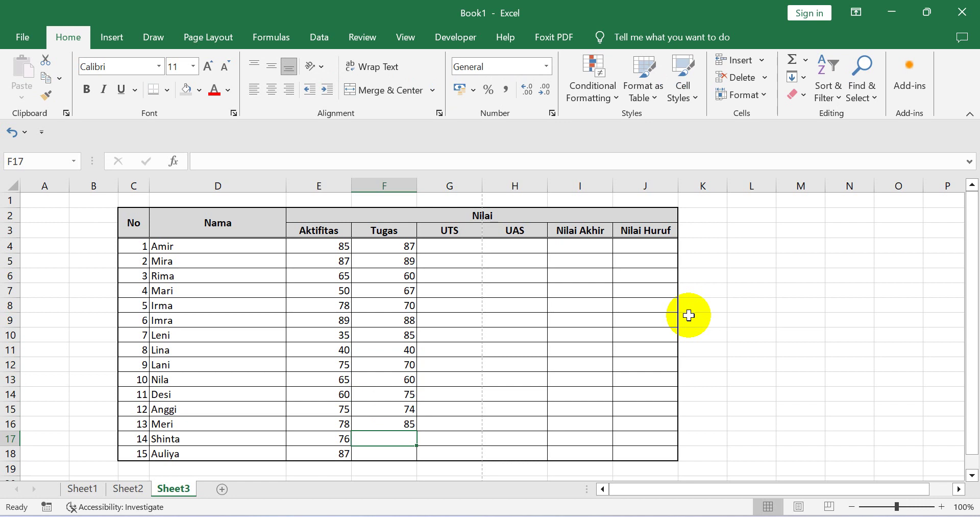
type("90")
key("Return")
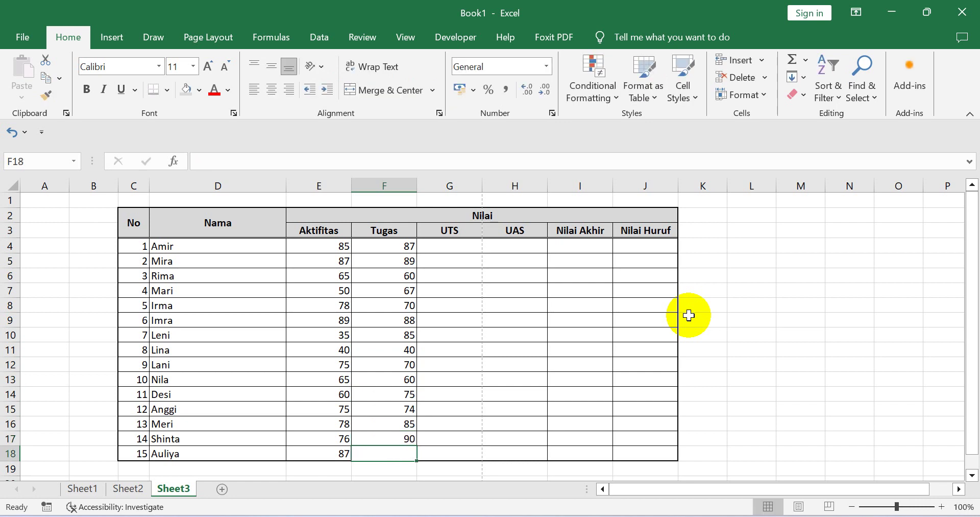
type("84")
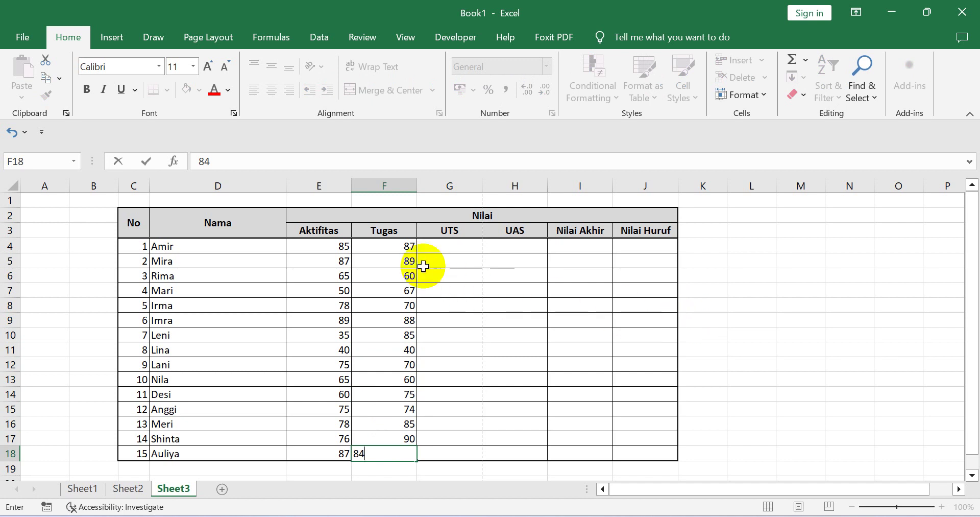
left_click(429, 249)
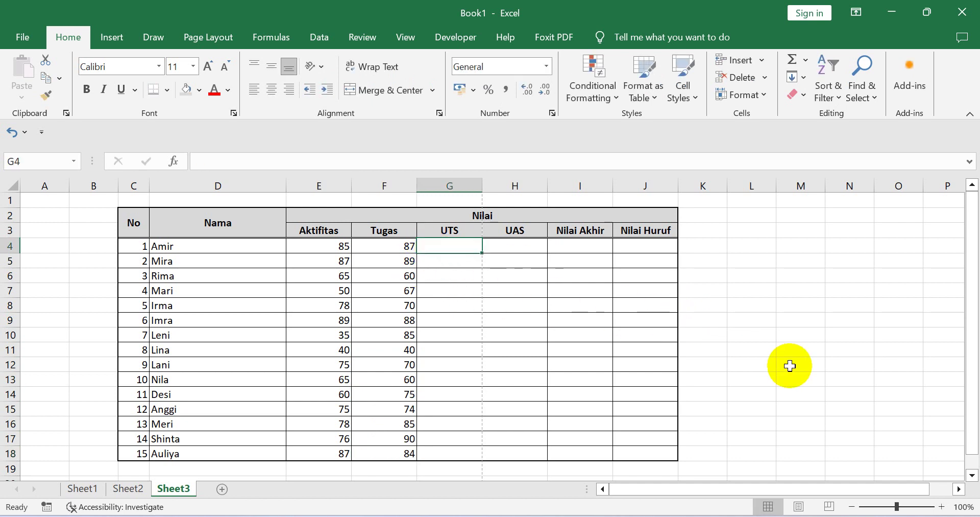
Enter the UTS scores 87, 87, 75 and 74 for students 1 to 4 in cells G4 to G7.
type("8")
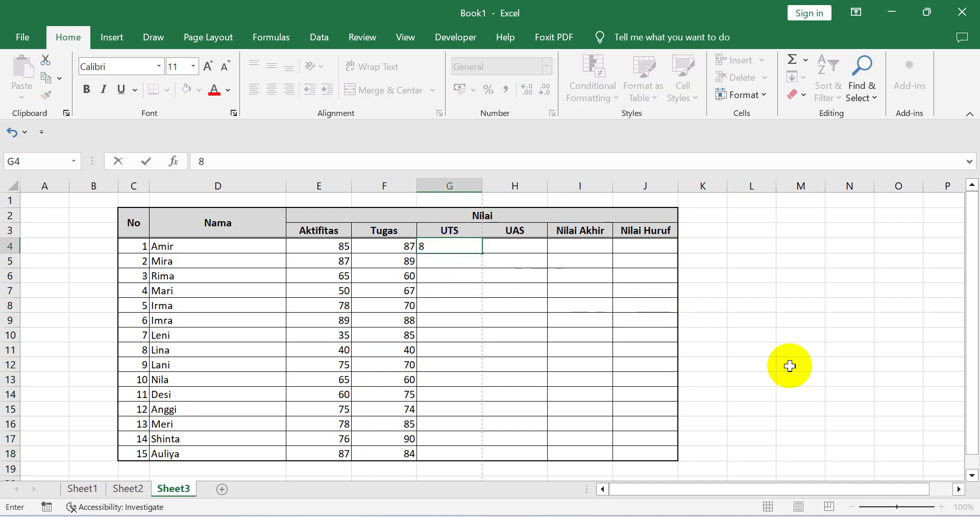
type("7")
key("Return")
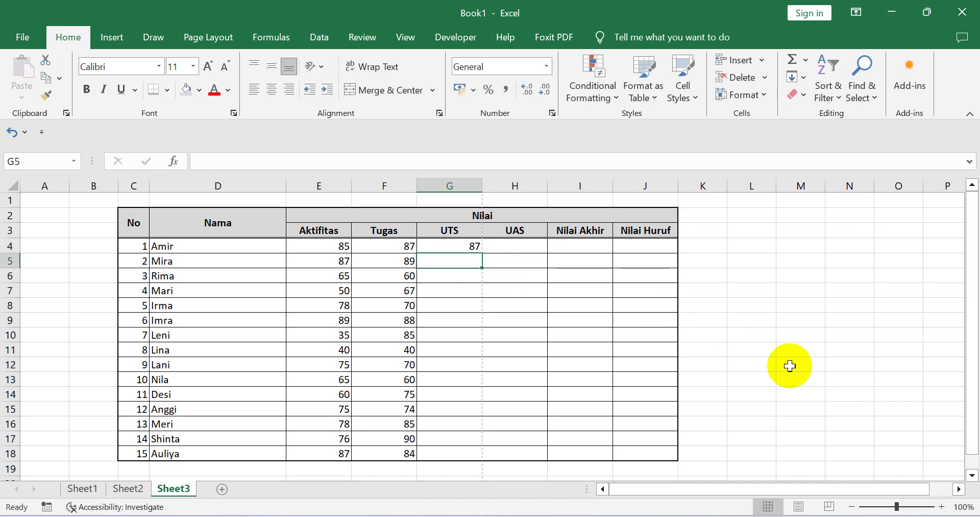
type("87")
key("Return")
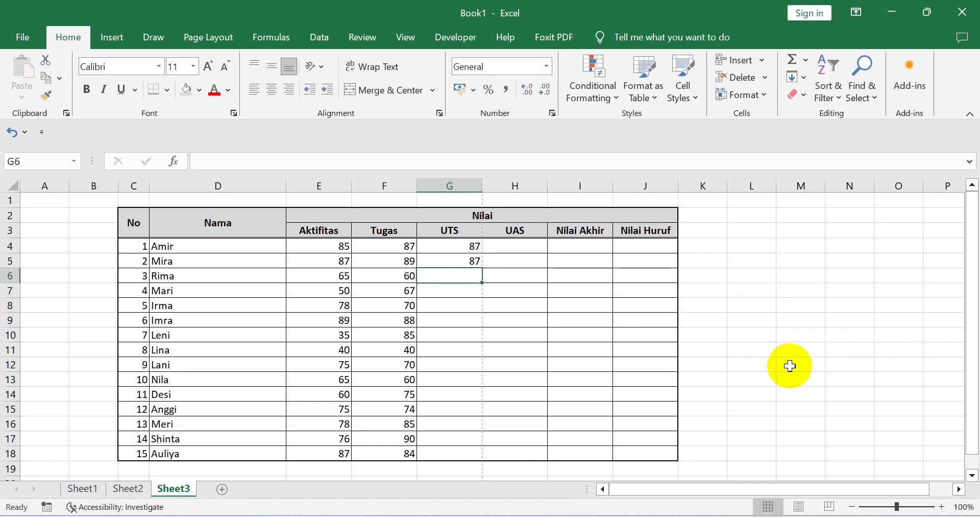
type("75")
key("Return")
type("7")
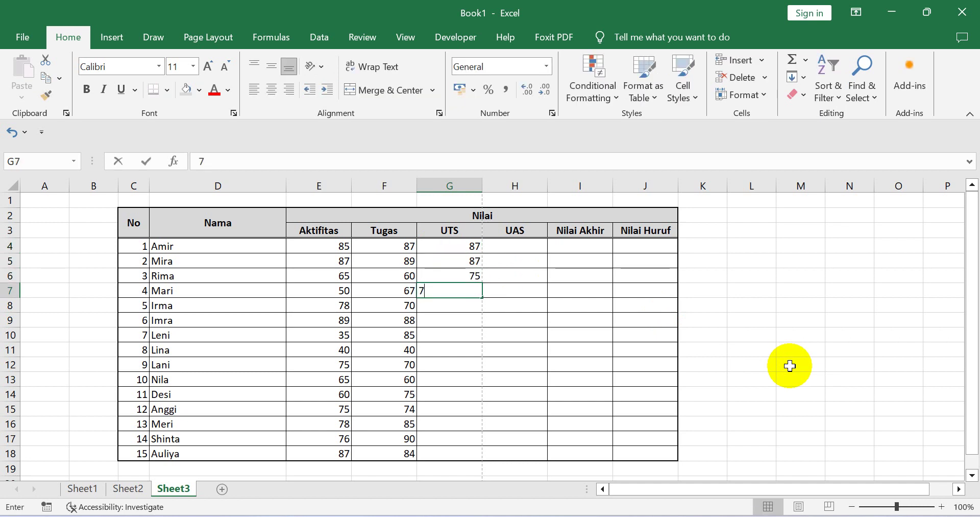
type("4")
key("Return")
Enter the UTS scores 73, 72, 60 and 30 for students 5 to 8 in cells G8 to G11.
type("73")
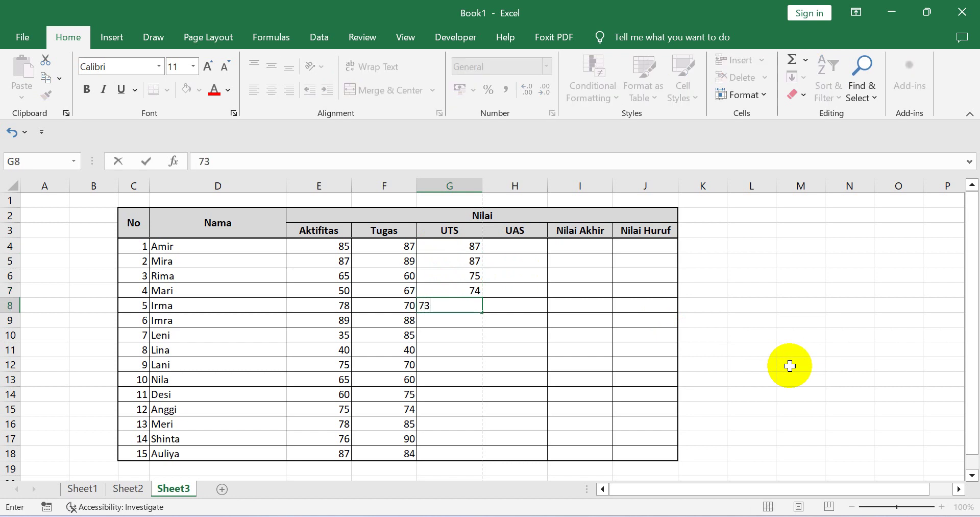
key("Return")
type("72")
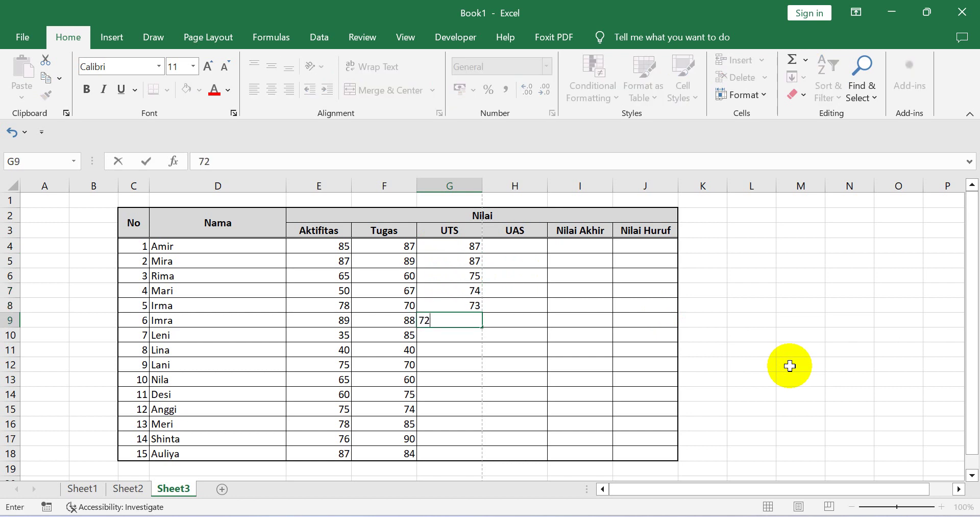
key("Return")
type("60")
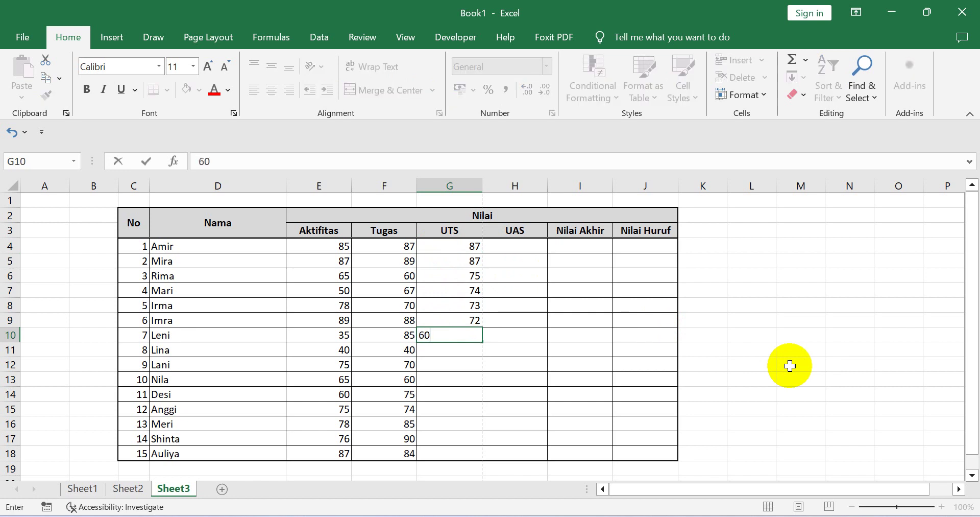
key("Return")
type("30")
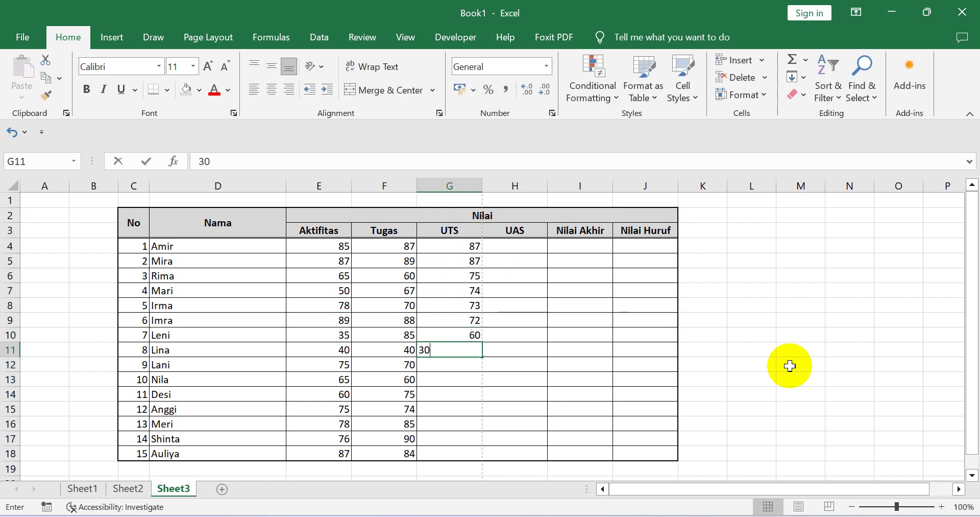
key("Return")
Enter the UTS scores 74, 65, 74 and 73 for students 9 to 12 in cells G12 to G15.
type("74")
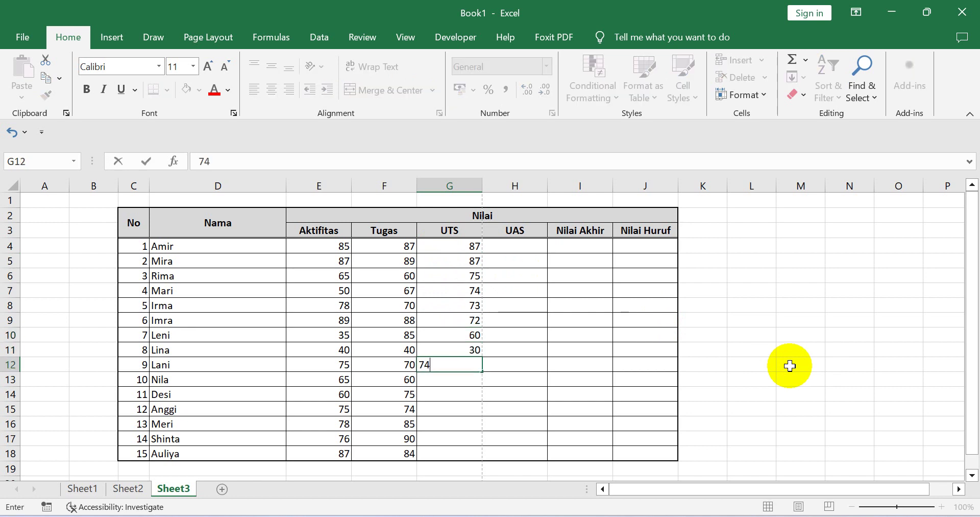
key("Return")
type("65")
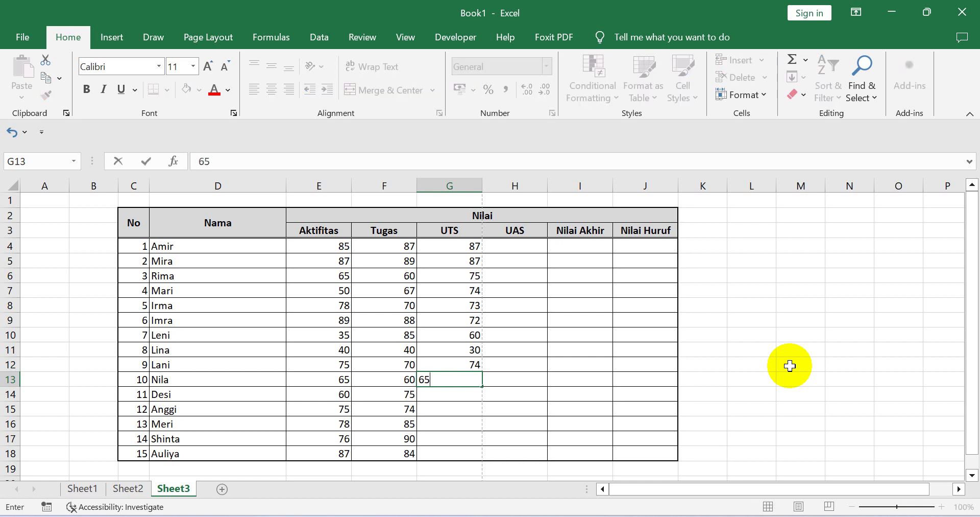
key("Return")
type("740")
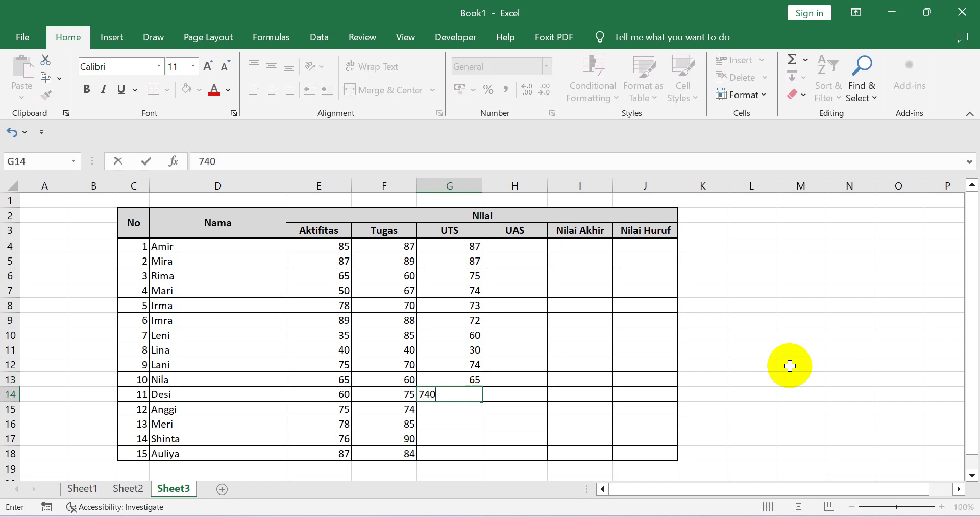
key("BackSpace")
key("Return")
type("73")
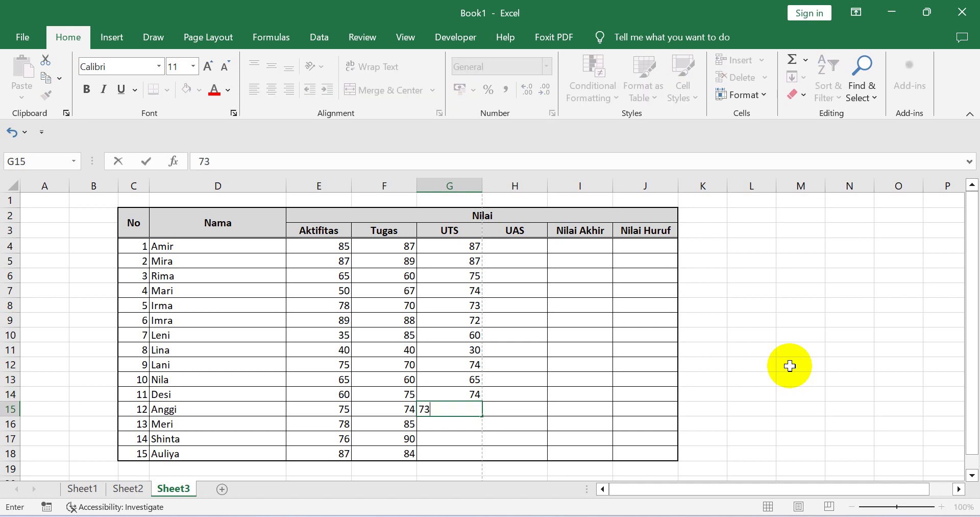
key("Return")
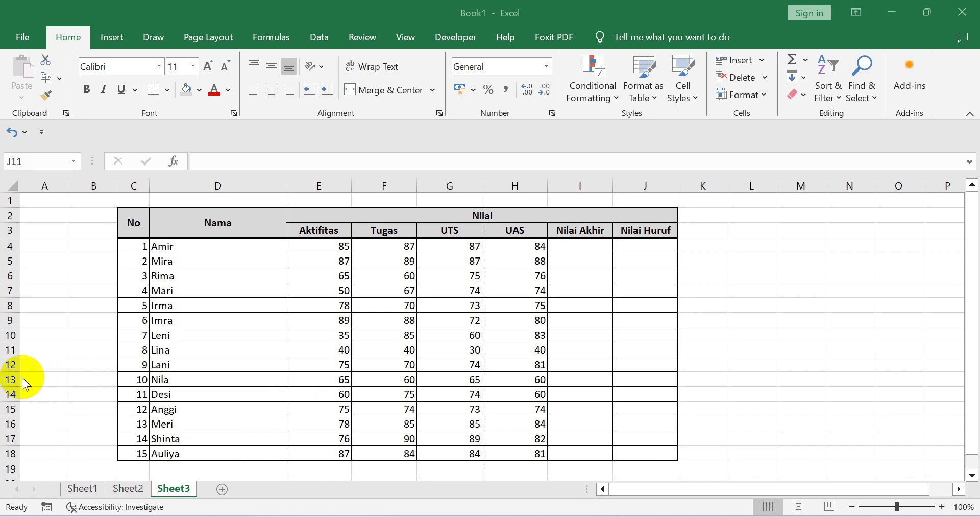
left_click_drag(10, 379, 20, 422)
left_click(121, 396)
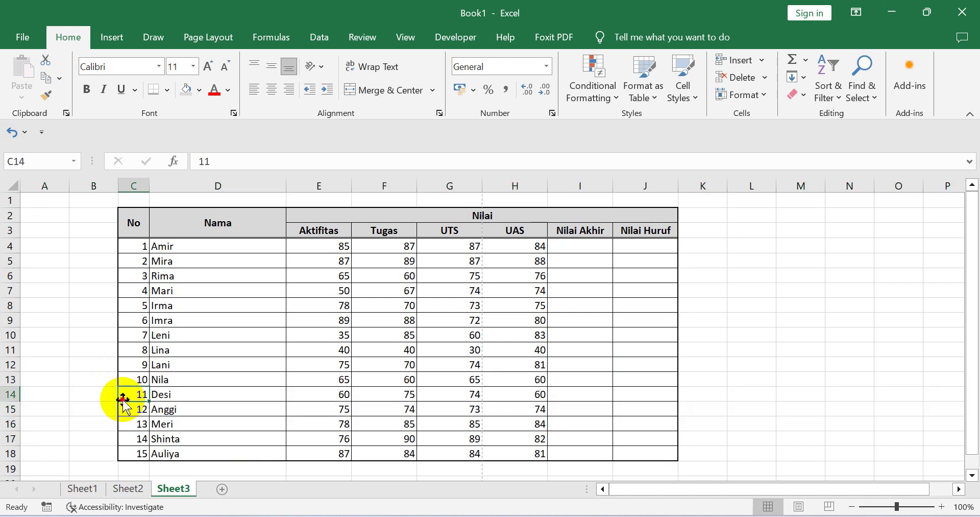
left_click_drag(13, 378, 18, 408)
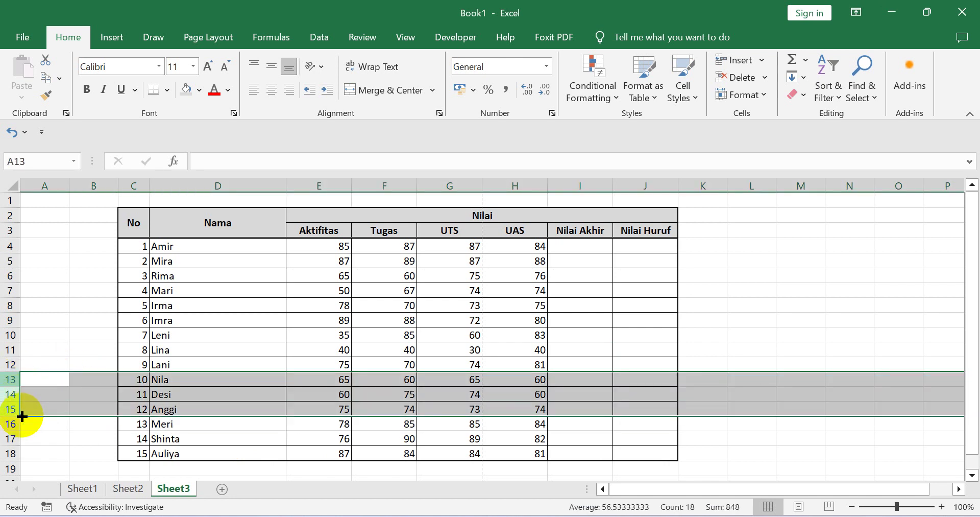
left_click(121, 379)
left_click_drag(116, 380, 106, 414)
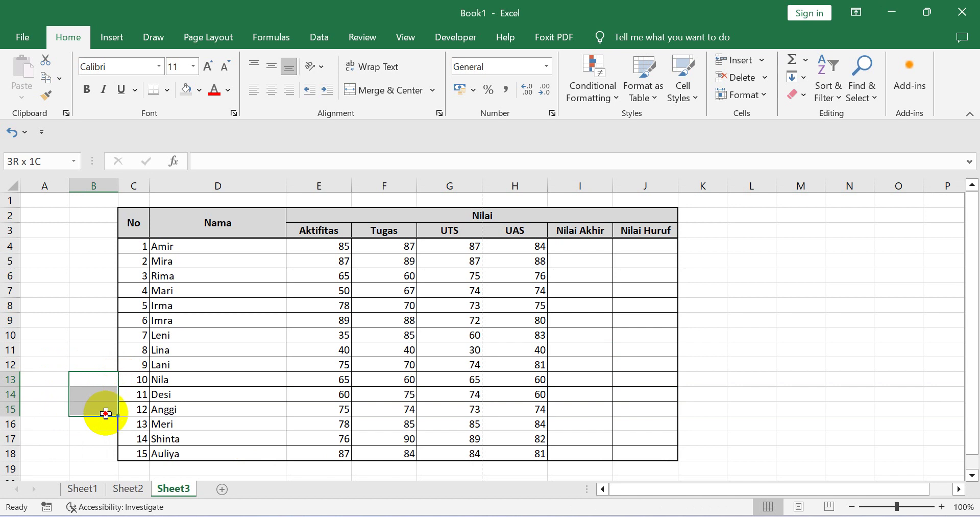
Delete sheet rows 14 to 16, which hold students 11 to 13.
mouse_move(106, 415)
left_mouse_down()
mouse_move(97, 413)
mouse_move(93, 438)
mouse_move(94, 427)
left_mouse_up()
left_click(94, 395)
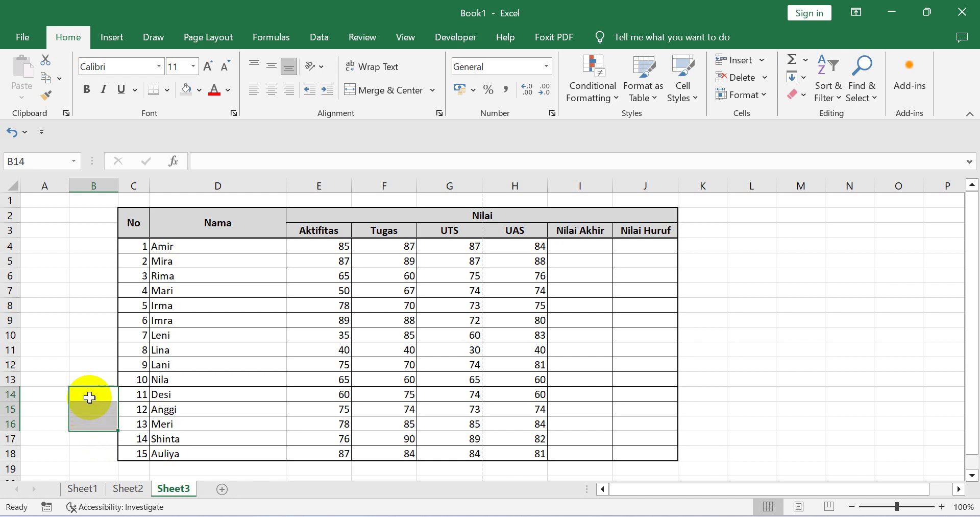
left_click(766, 78)
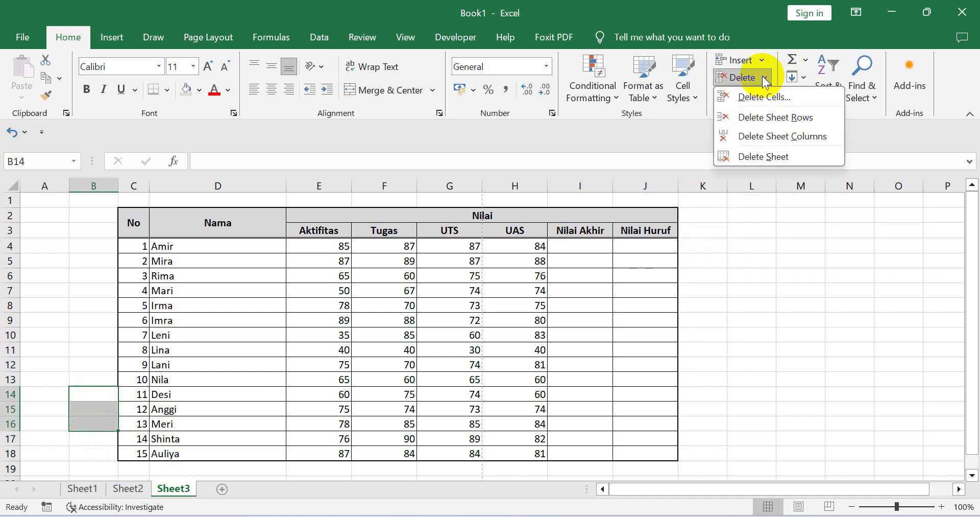
left_click(768, 120)
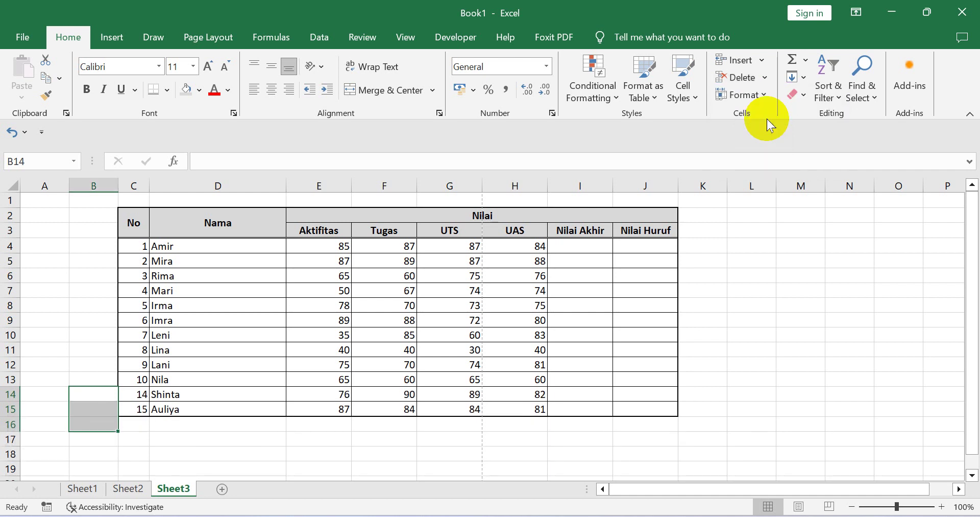
left_click(766, 293)
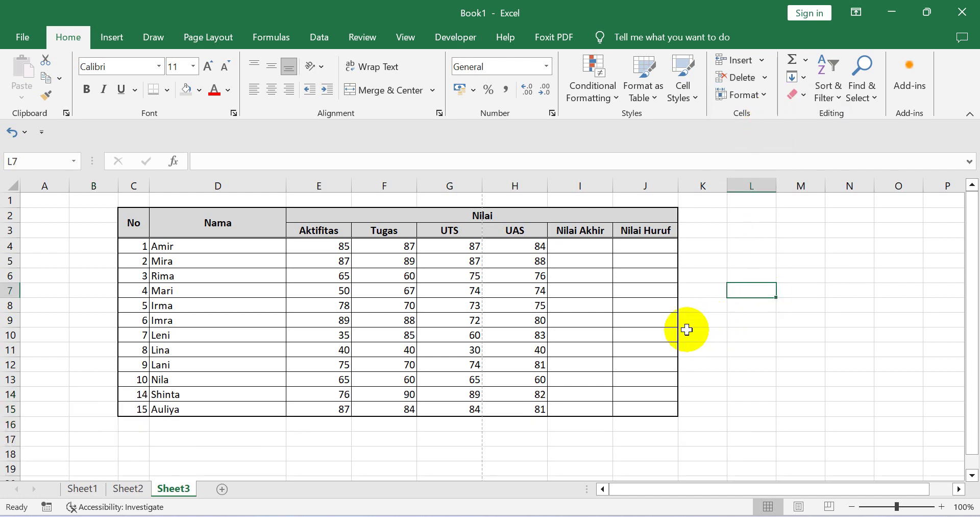
Renumber the last two students in the No column as 11 in C14 and 12 in C15.
left_click(144, 397)
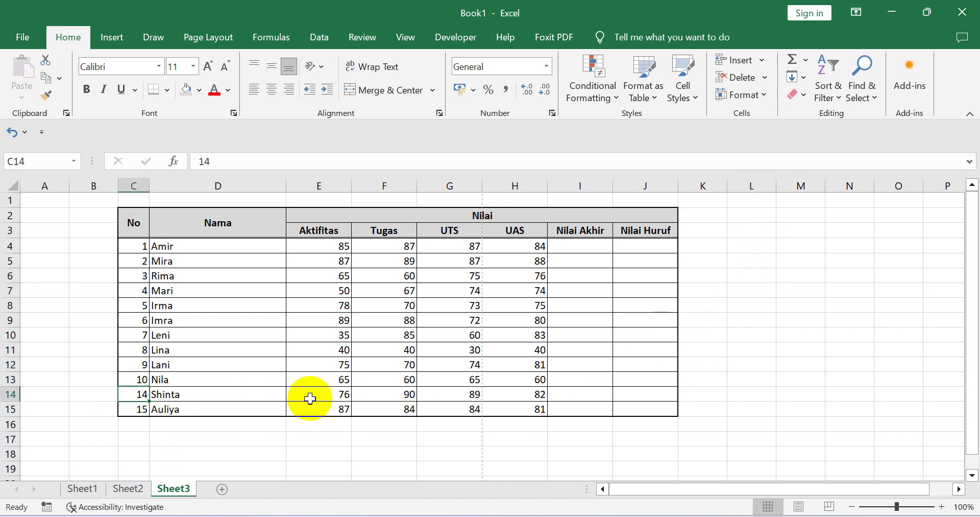
type("1")
key("Return")
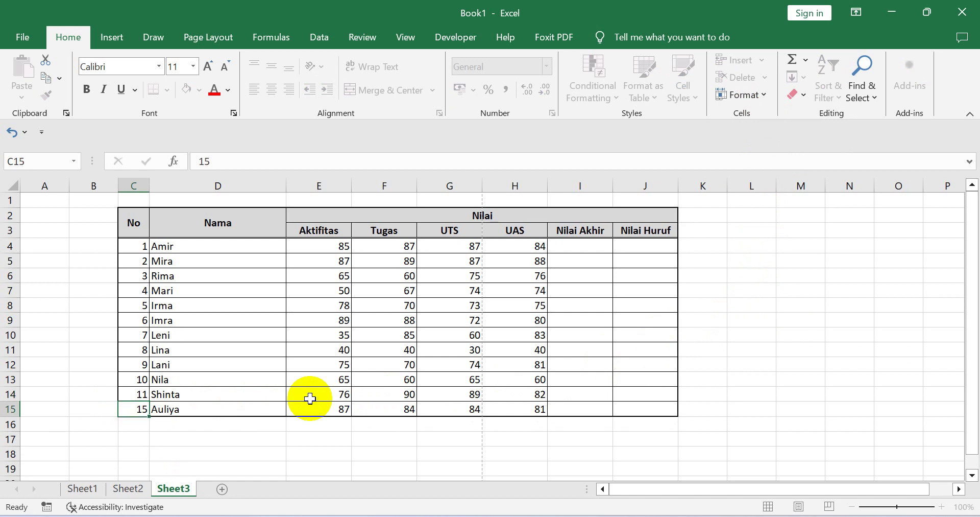
type("12")
left_click(323, 351)
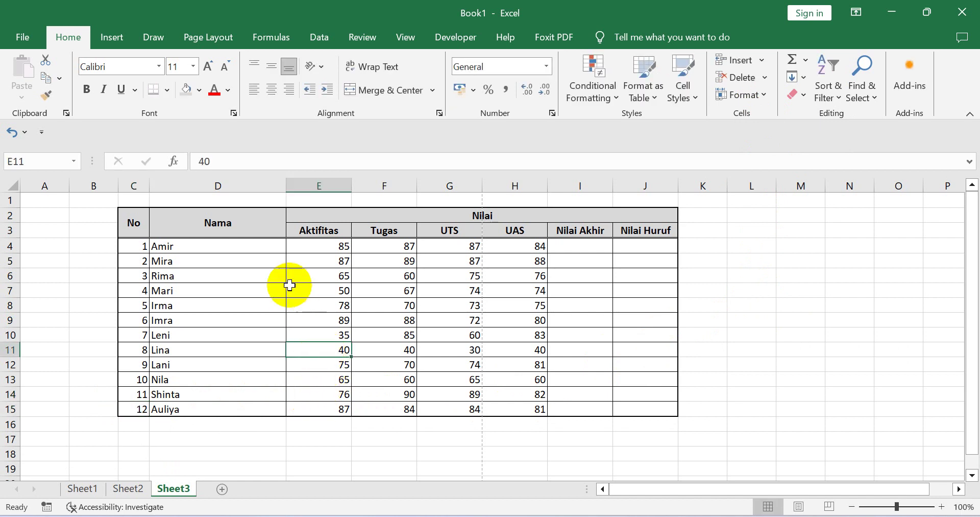
Autofit the Nama column to its contents and delete the empty sheet column B beside the table.
double_click(285, 189)
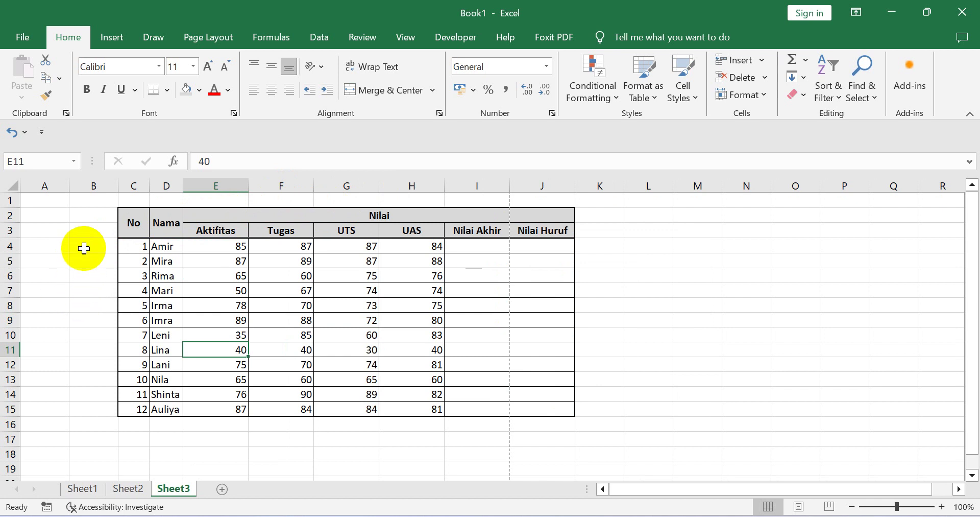
left_click(84, 231)
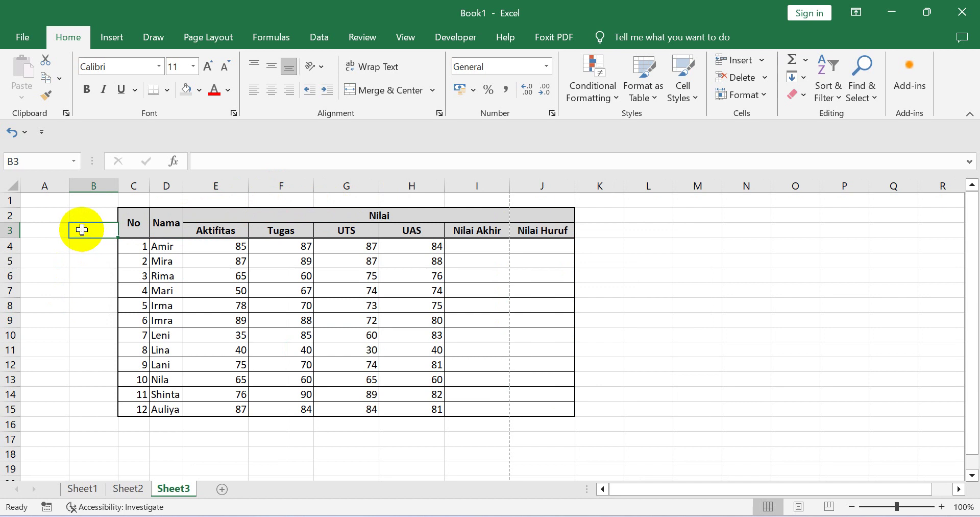
left_click(765, 77)
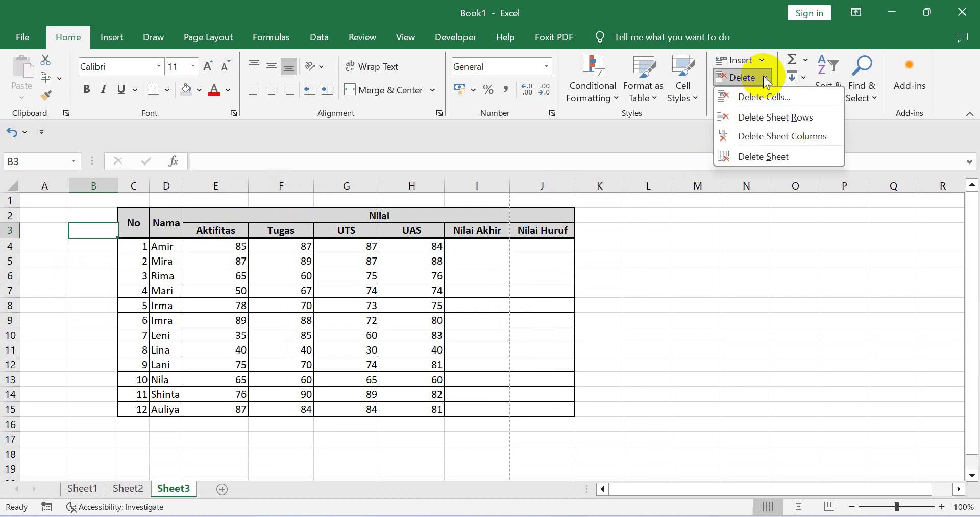
left_click(778, 137)
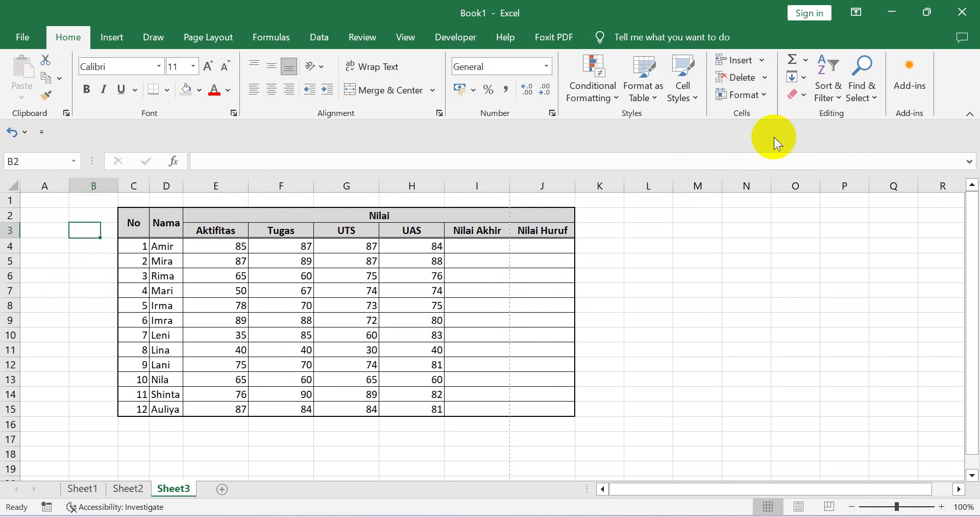
left_click(667, 277)
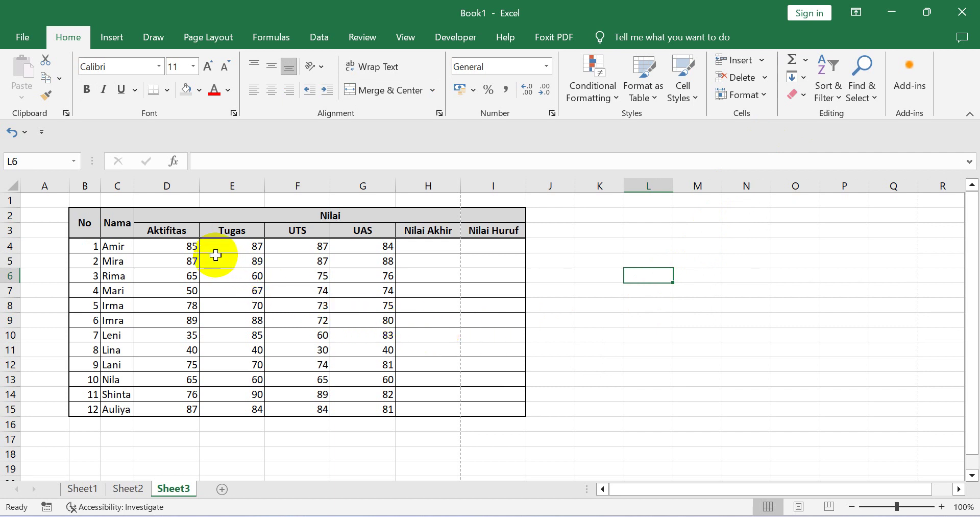
Widen the Nama column slightly and narrow columns D to I to one equal width that just fits the Nilai Akhir and Nilai Huruf headings.
left_click_drag(135, 186, 486, 204)
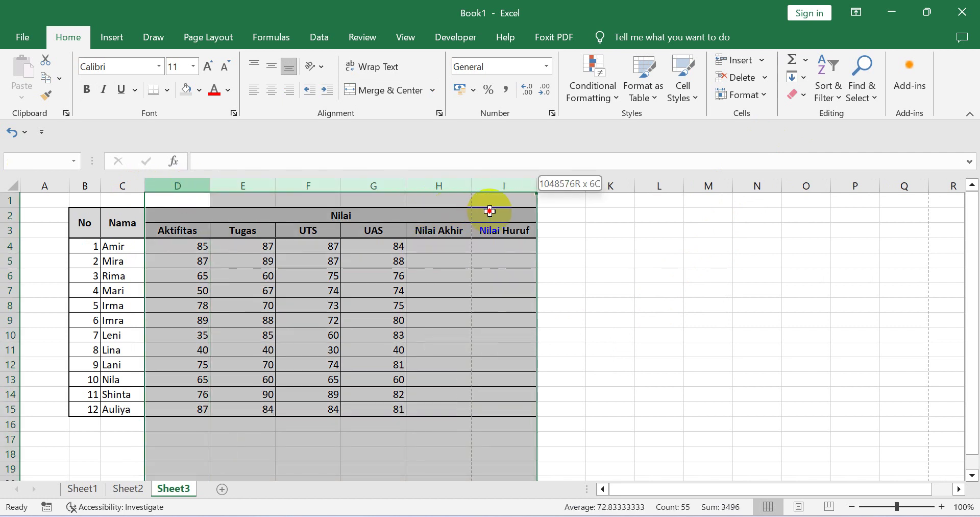
left_click_drag(407, 188, 399, 183)
left_click(394, 247)
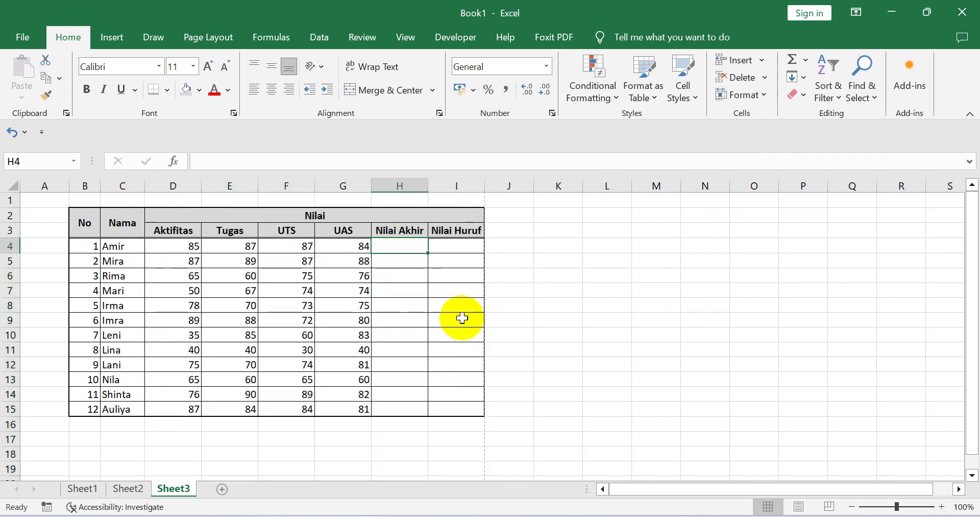
left_click(505, 309)
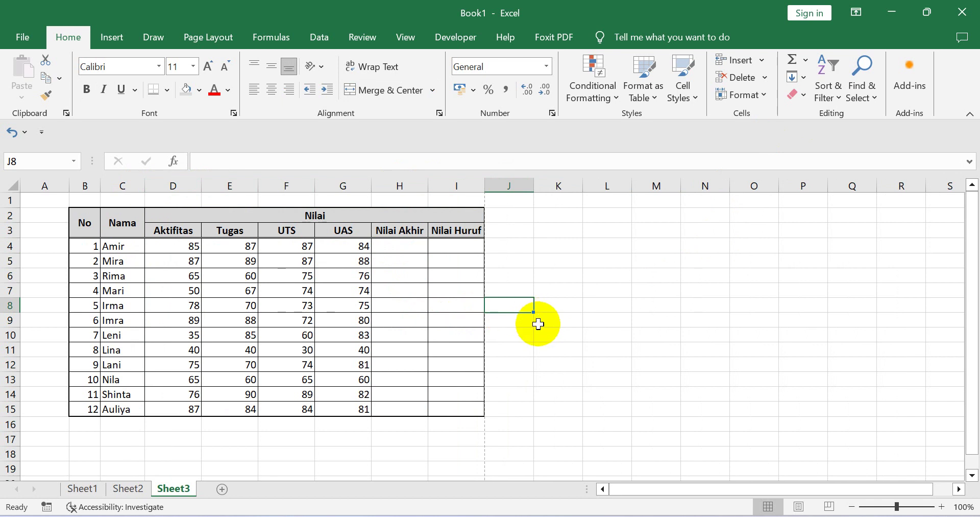
left_click(413, 258)
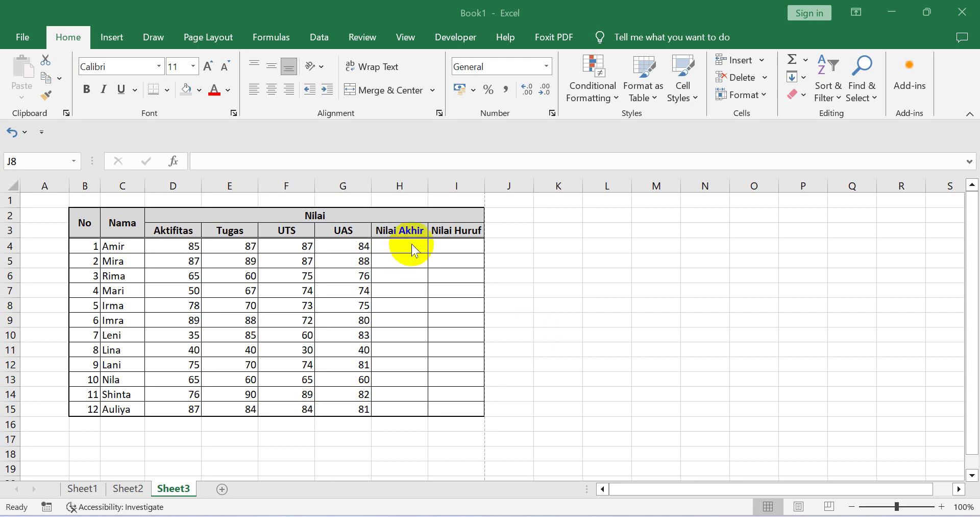
left_click(404, 245)
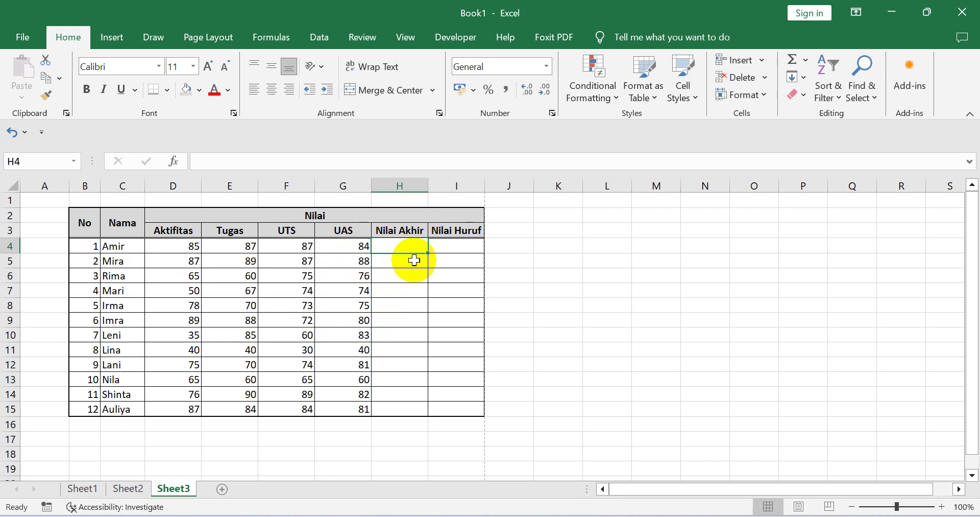
left_click(190, 247)
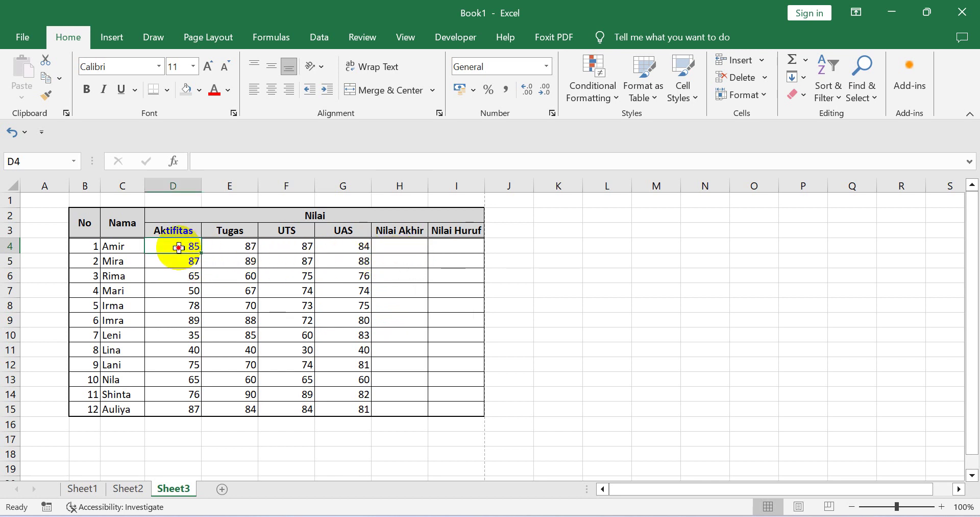
left_click(251, 246)
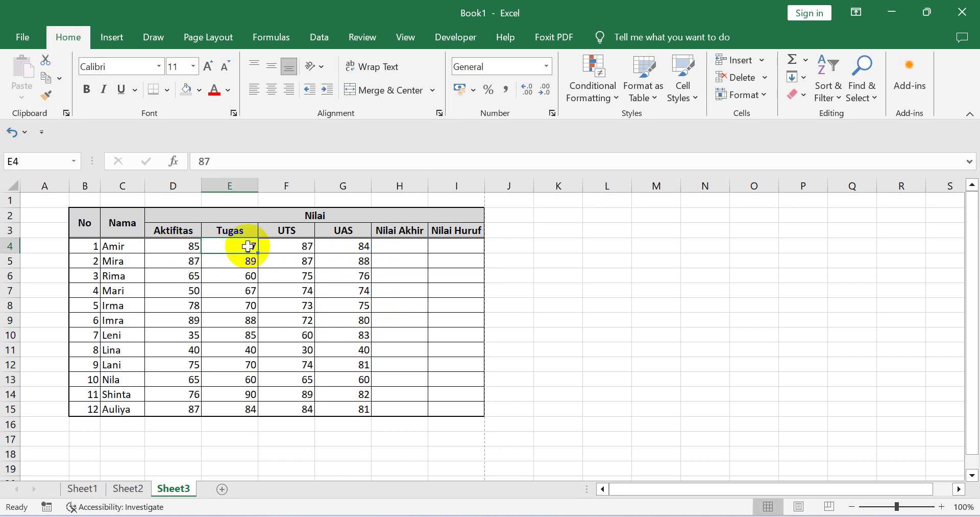
left_click(308, 250)
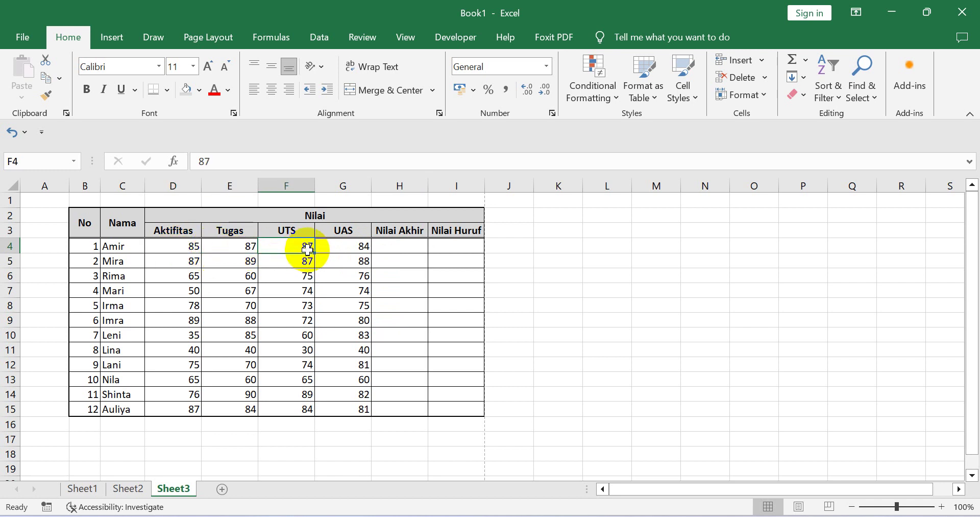
left_click(337, 248)
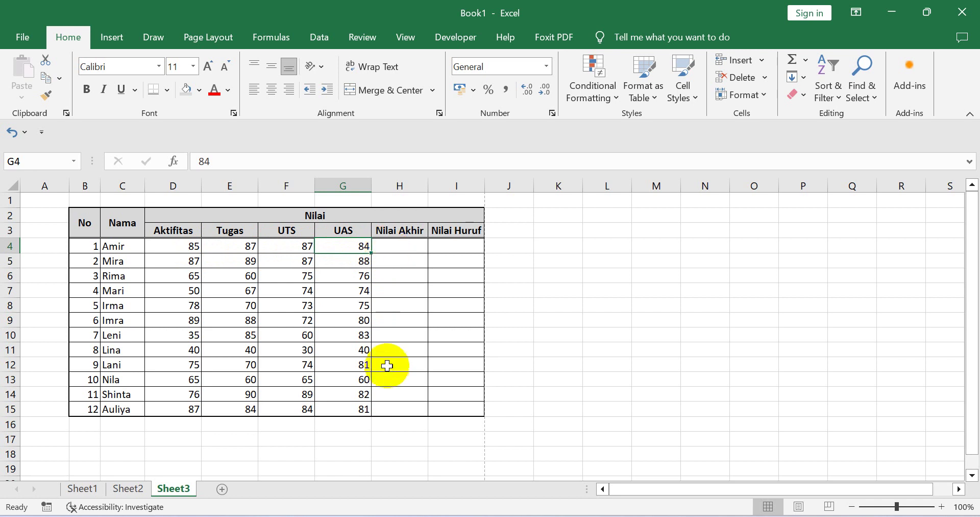
Enter the weighted-sum formula =1*D4+2*E4+3*F4+4*G4 in the first student's Nilai Akhir cell, H4.
left_click(397, 249)
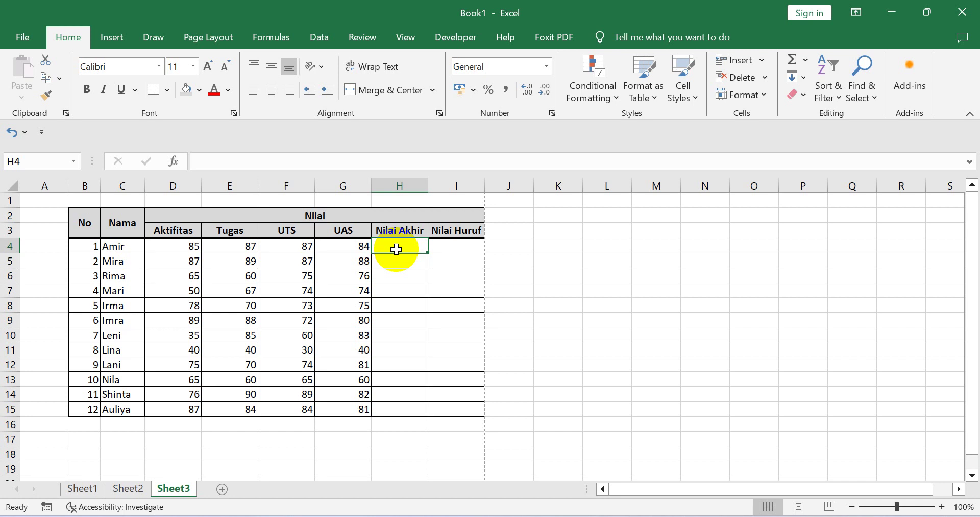
type("=1*")
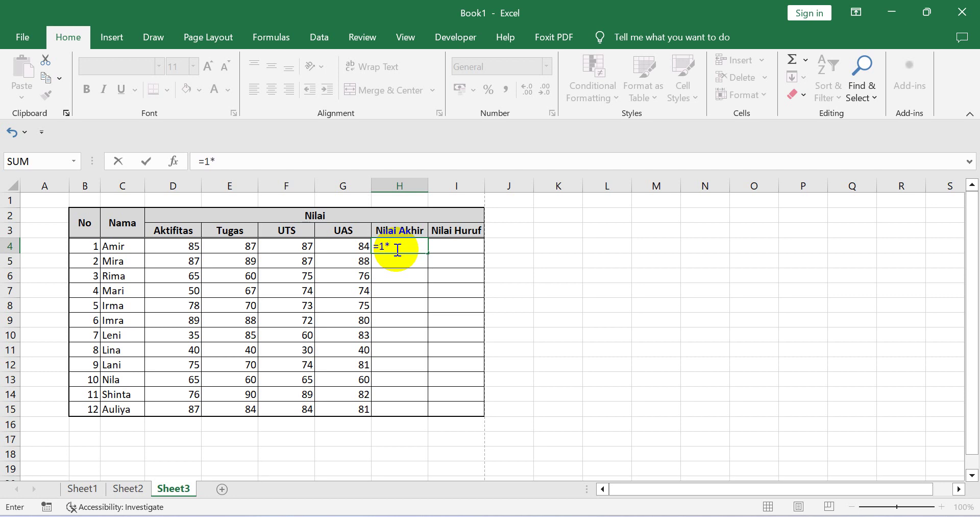
left_click(183, 246)
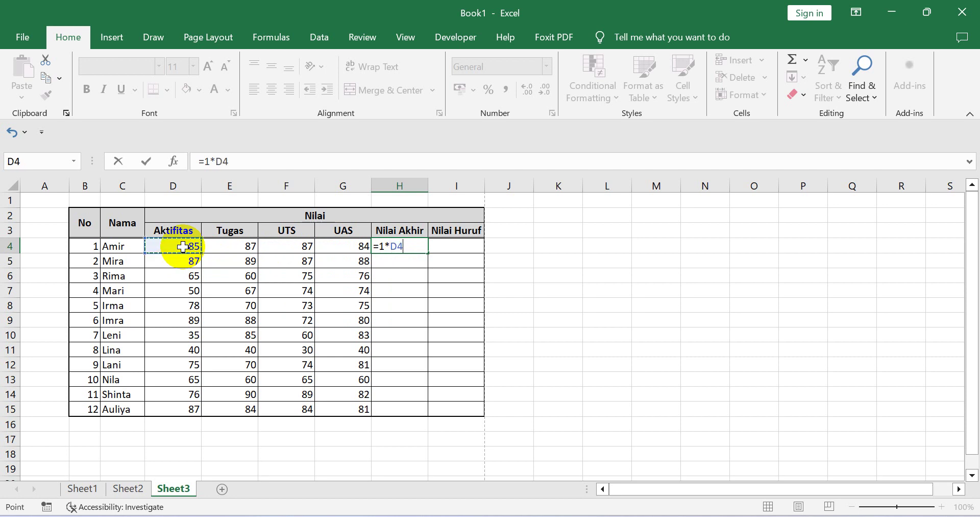
type("+2*")
left_click(237, 245)
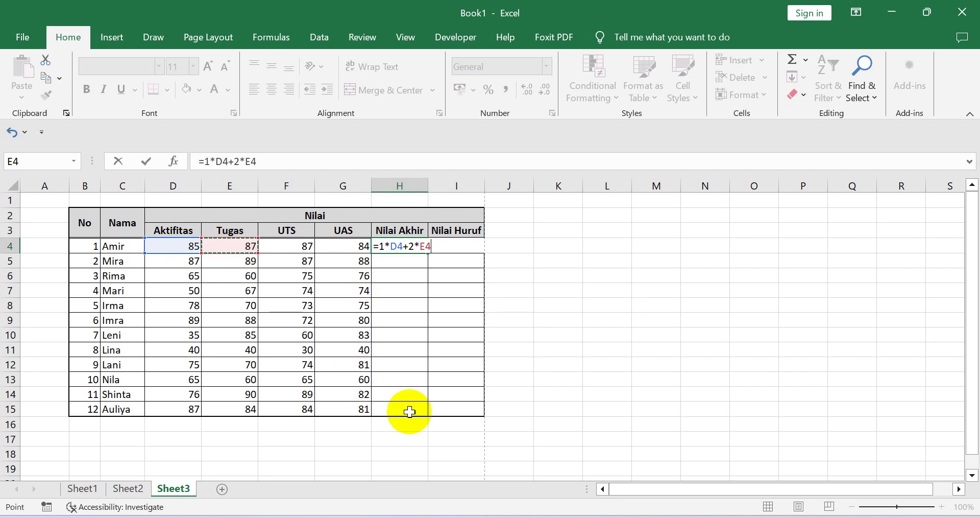
type("+")
type("3*")
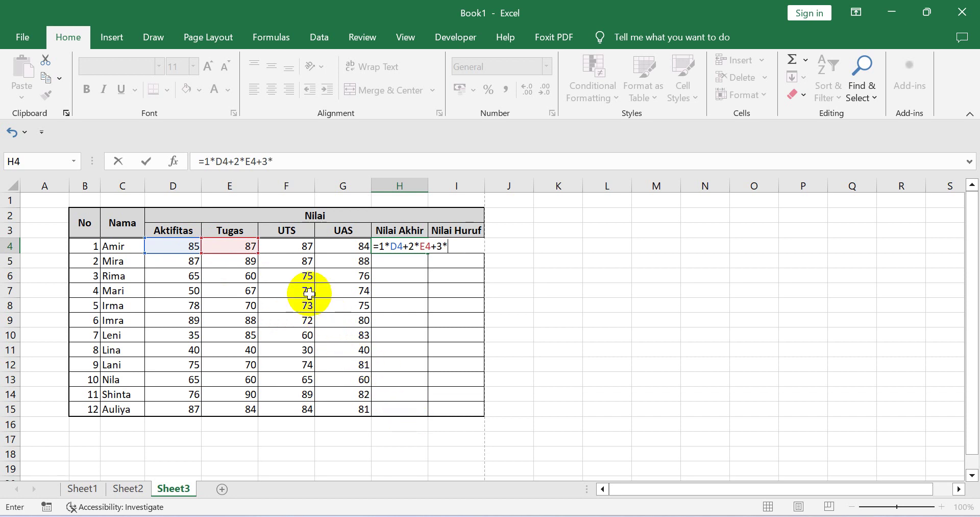
left_click(298, 248)
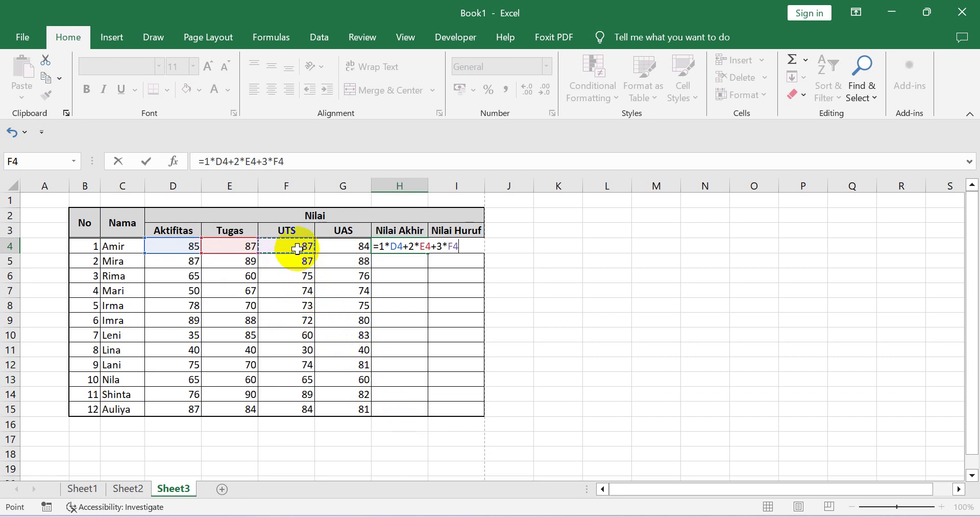
type("+4*")
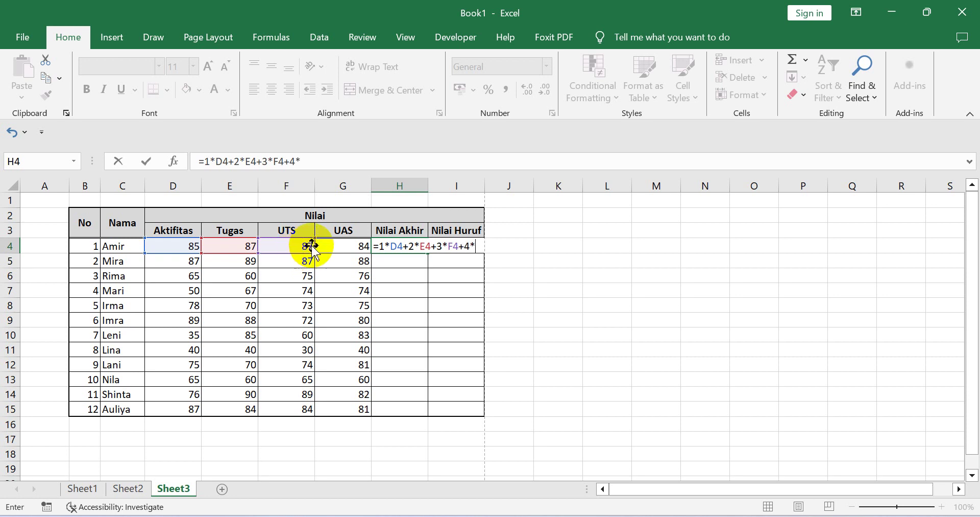
left_click(343, 247)
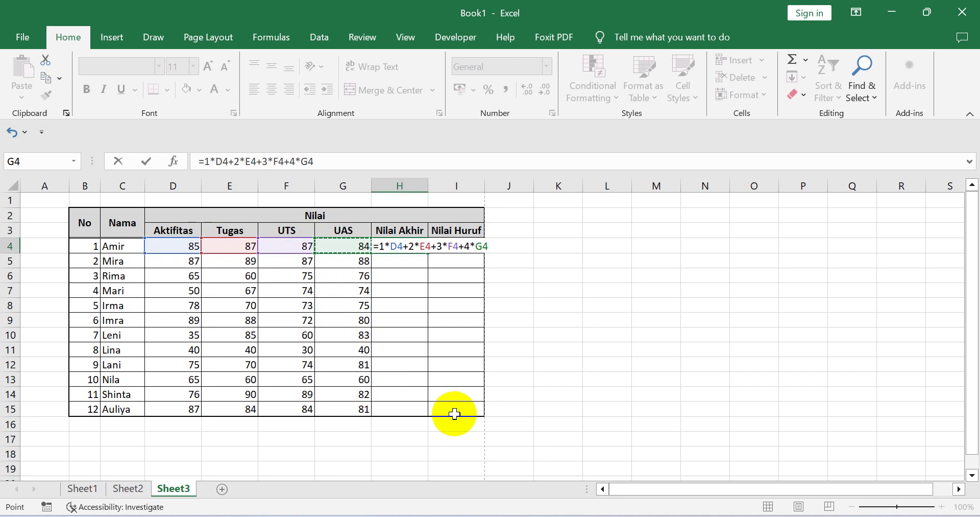
key("Return")
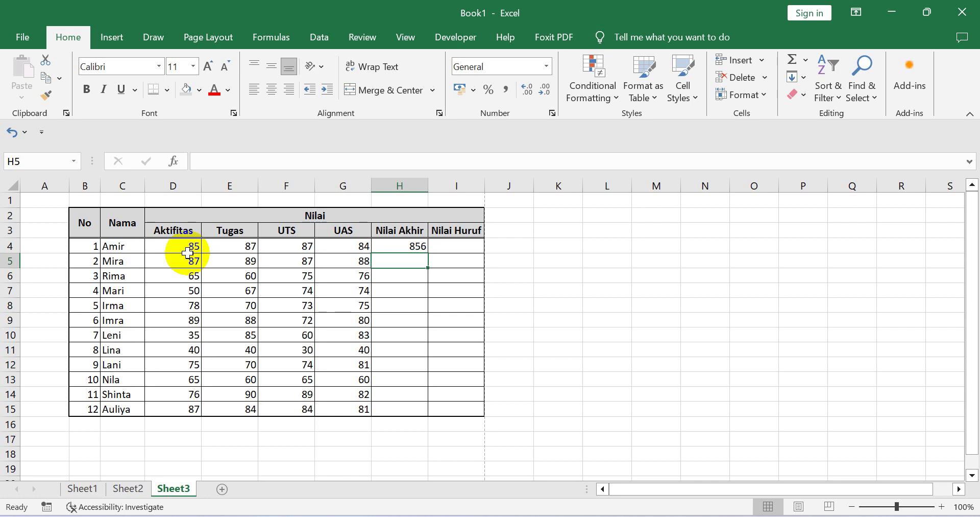
Edit the H4 formula to divide the bracketed weighted sum by ten: =(1*D4+2*E4+3*F4+4*G4)/10.
left_click(393, 247)
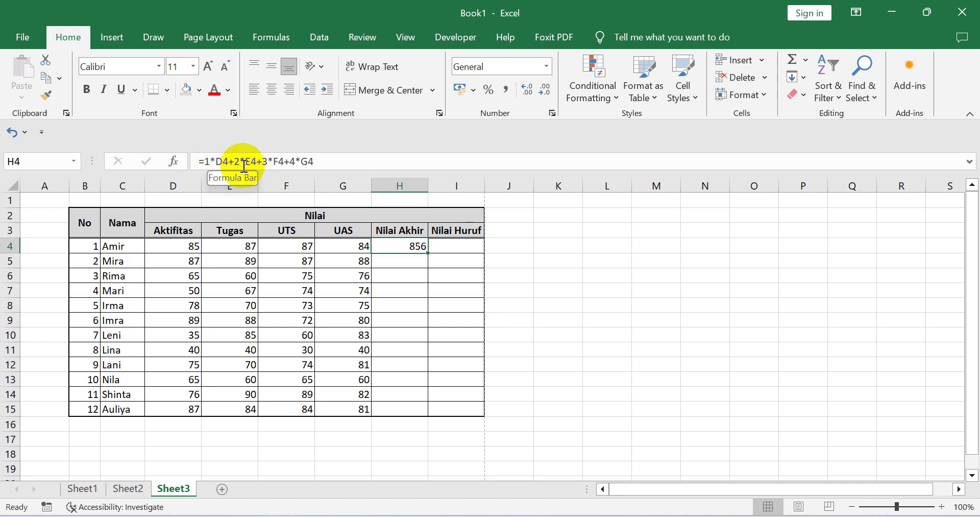
left_click(206, 161)
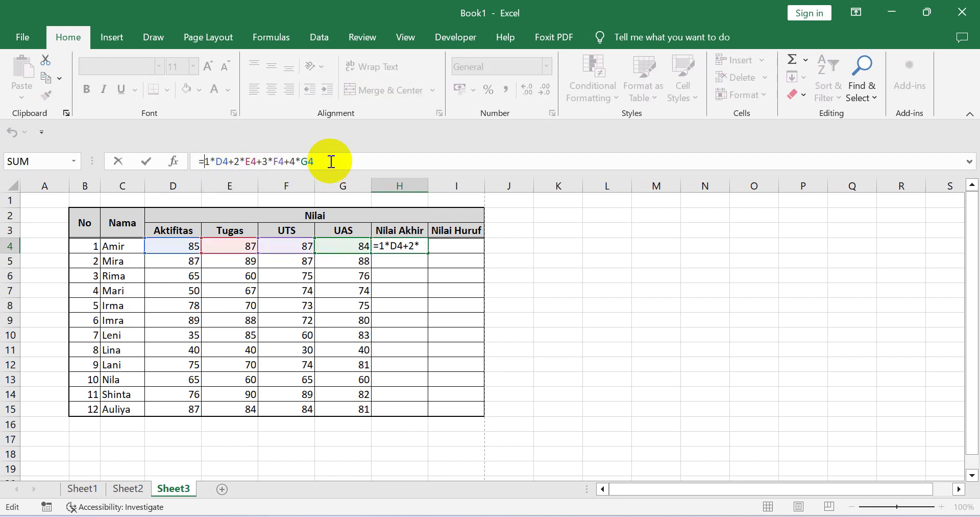
type("(")
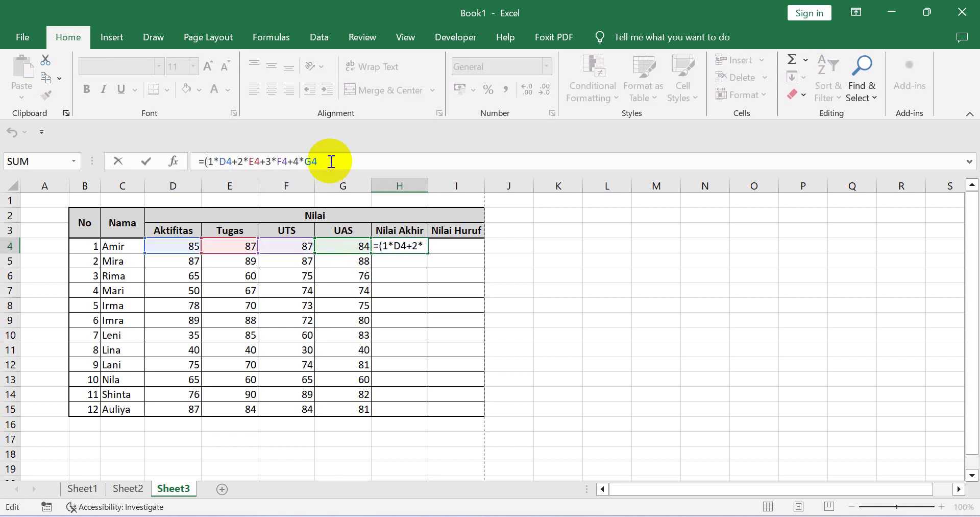
left_click(331, 161)
key("Return")
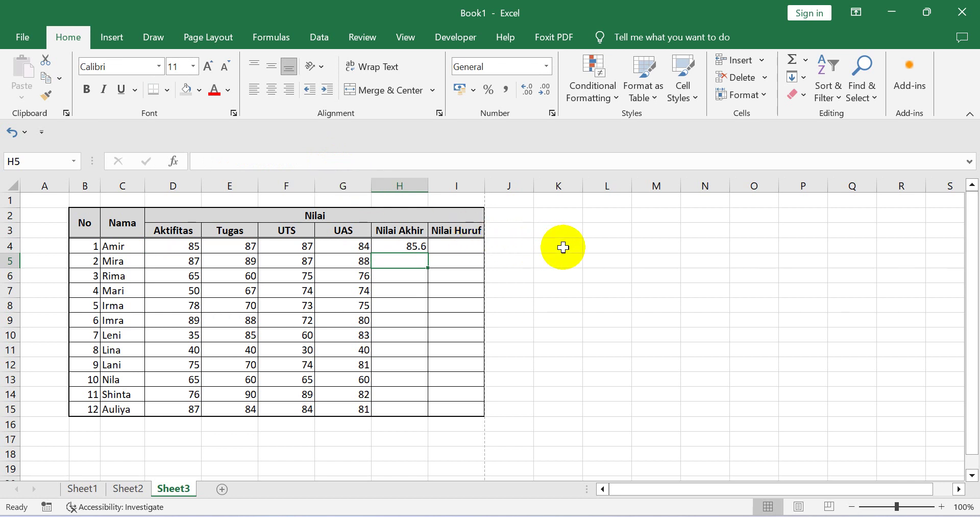
left_click(557, 290)
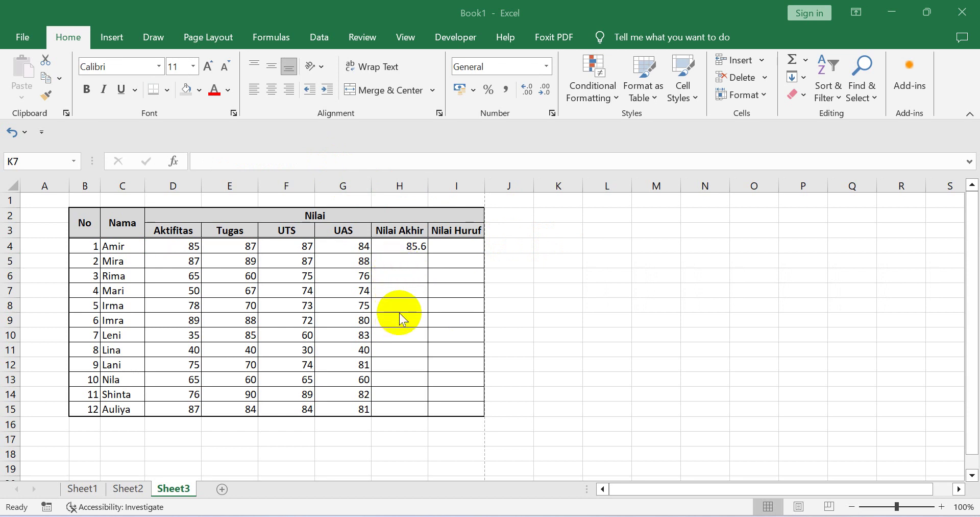
Copy the Nilai Akhir formula from H4 to H5:H15 with Paste Special, pasting Formulas only.
left_click(403, 248)
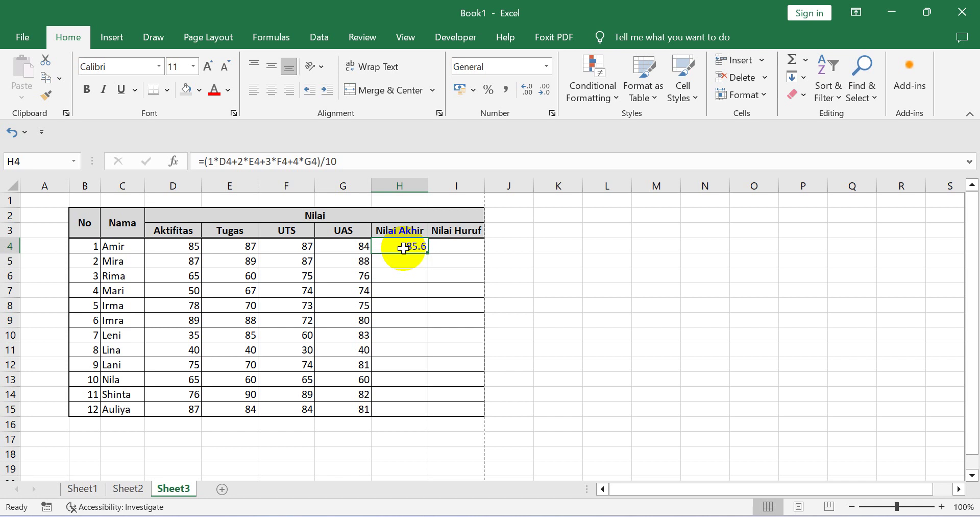
right_click(402, 248)
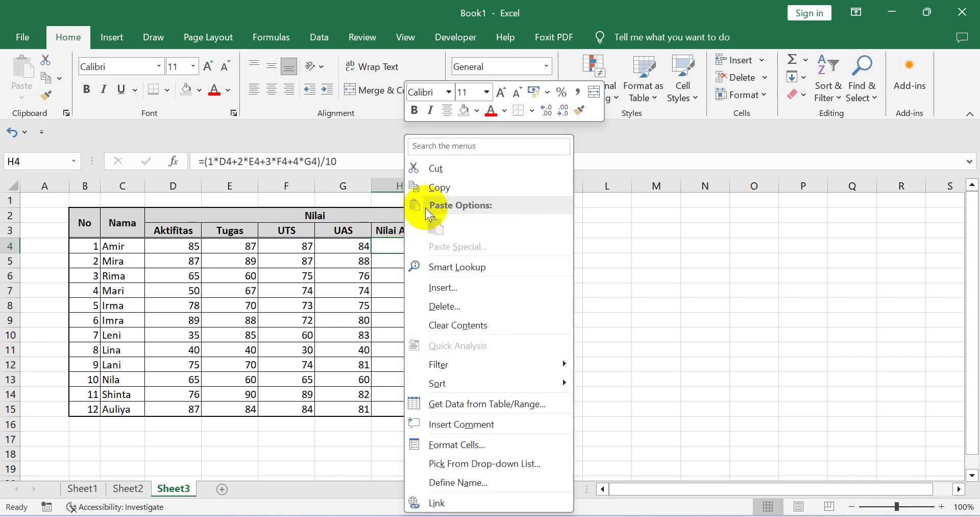
left_click(432, 191)
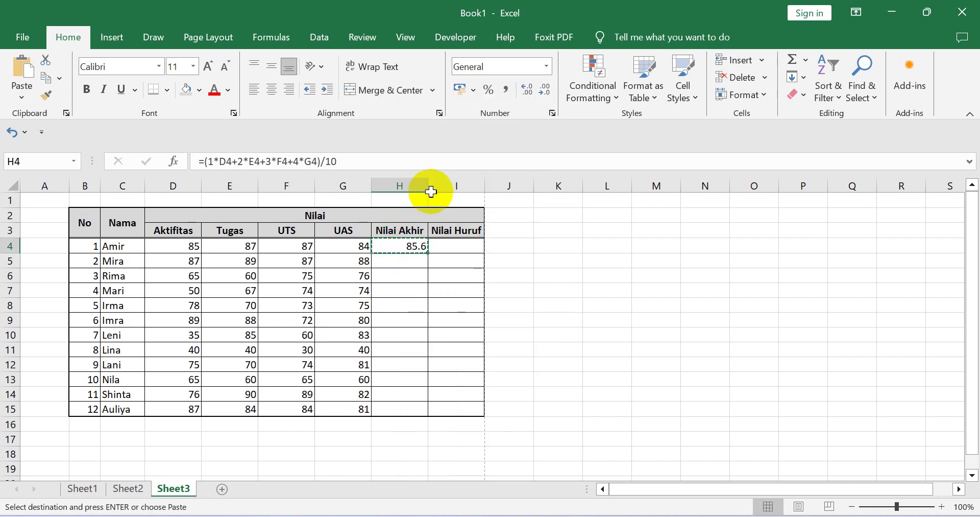
left_click(407, 262)
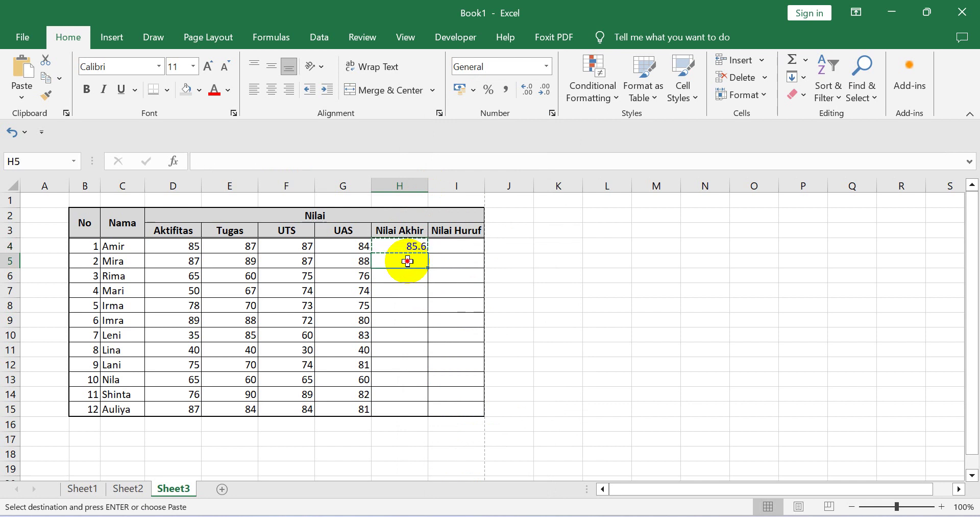
left_click_drag(407, 262, 409, 409)
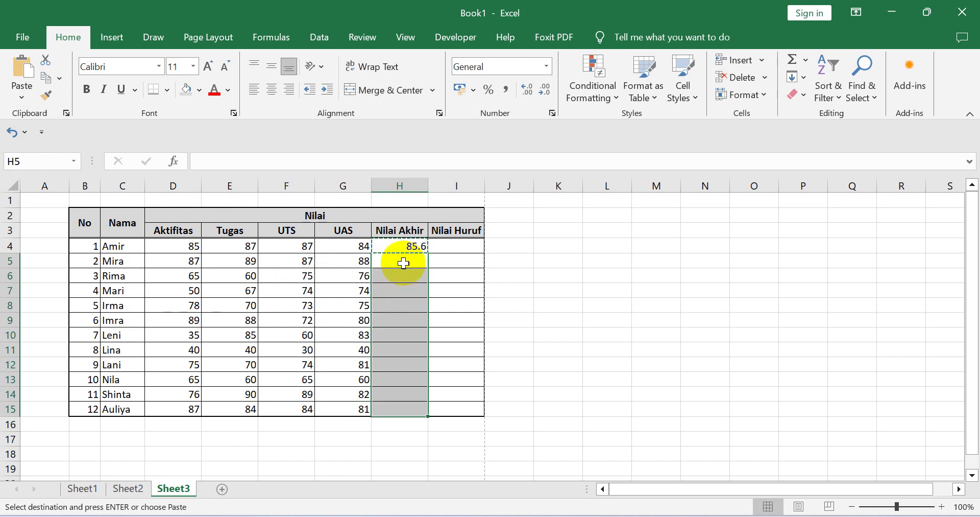
right_click(404, 263)
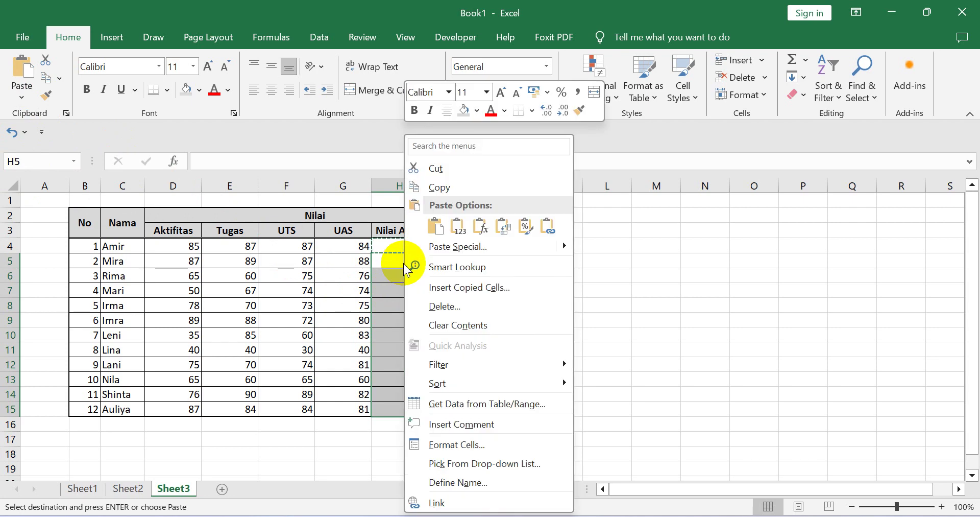
left_click(432, 248)
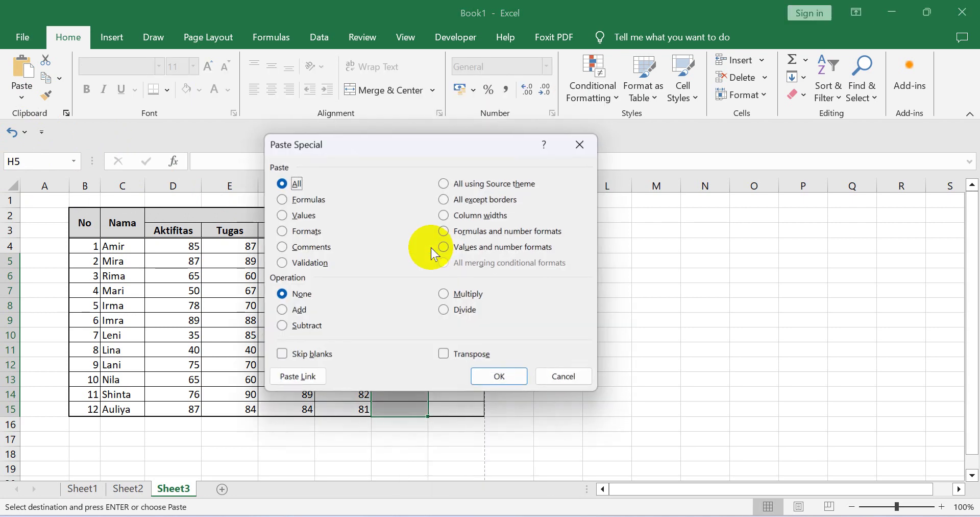
left_click_drag(413, 151, 772, 133)
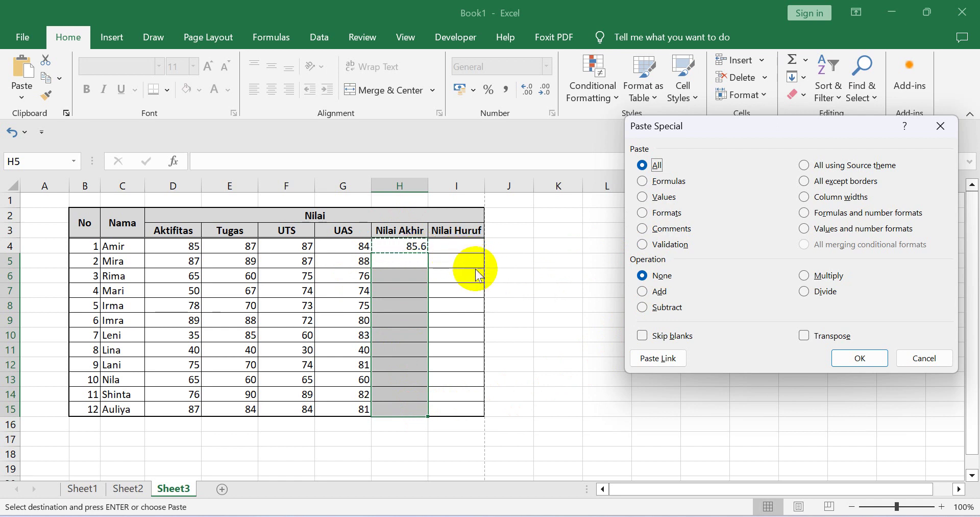
left_click(642, 182)
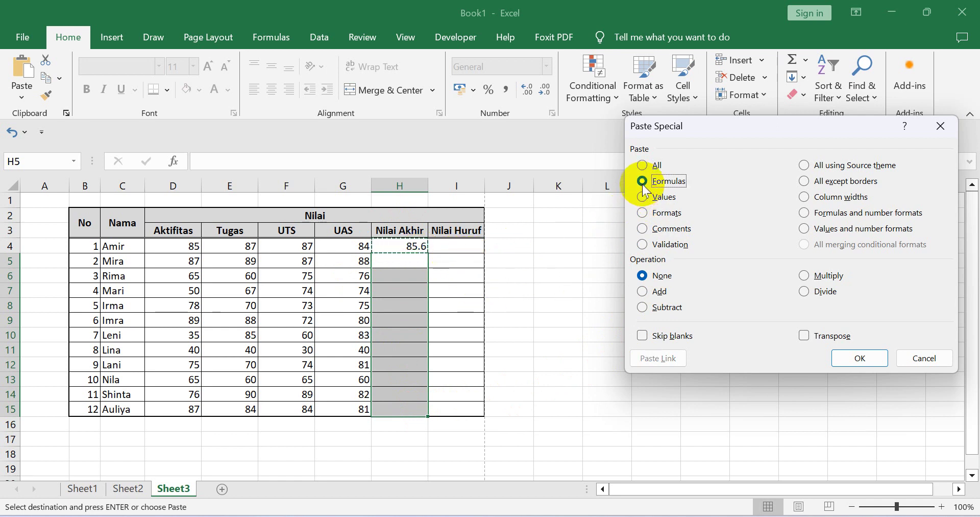
left_click(860, 357)
left_click(629, 343)
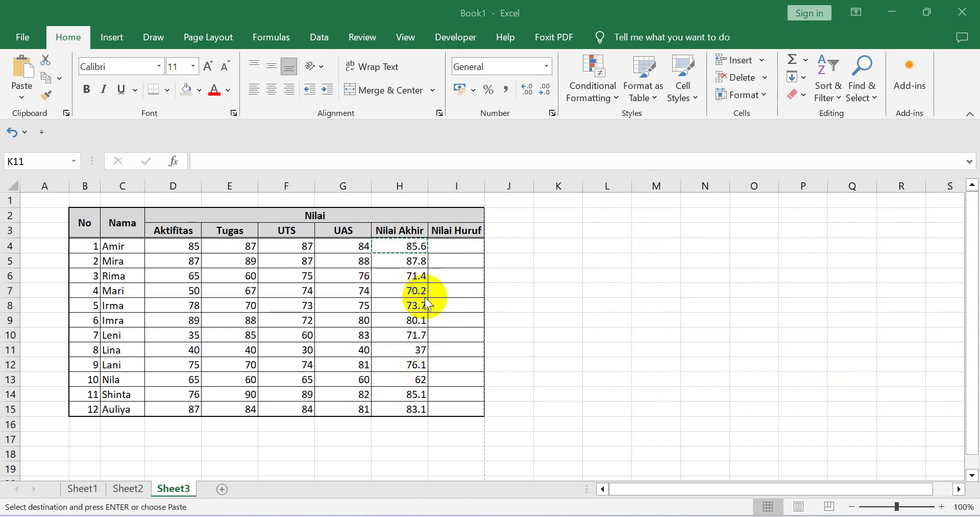
Format the Nilai Akhir values in H4:H15 to show no decimal places.
left_click(396, 246)
left_click_drag(396, 246, 403, 410)
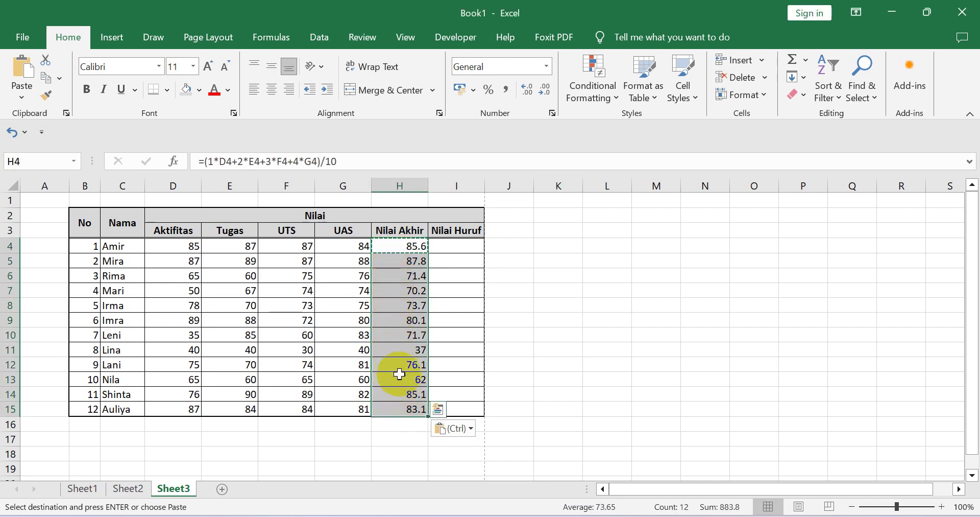
left_click(527, 91)
left_click(527, 91)
left_click(528, 92)
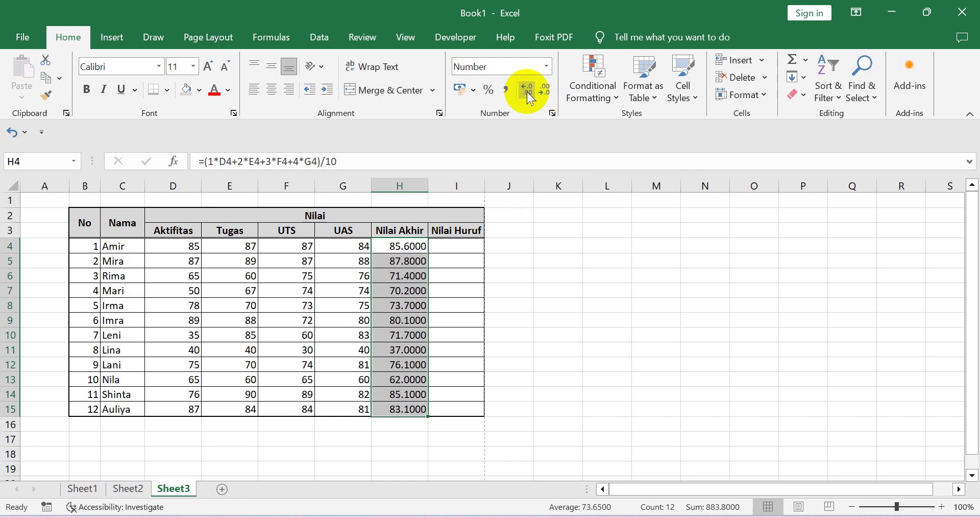
left_click(545, 91)
left_click(547, 91)
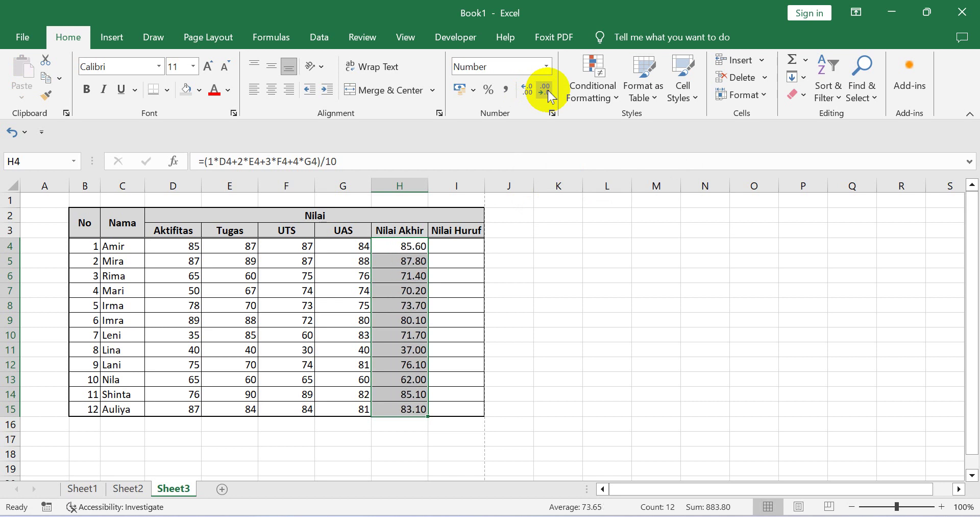
left_click(547, 91)
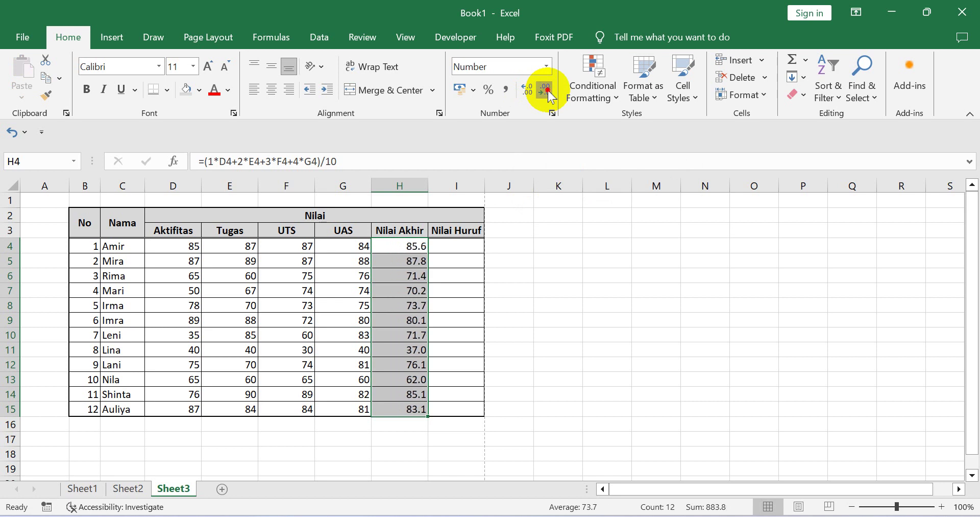
left_click(548, 91)
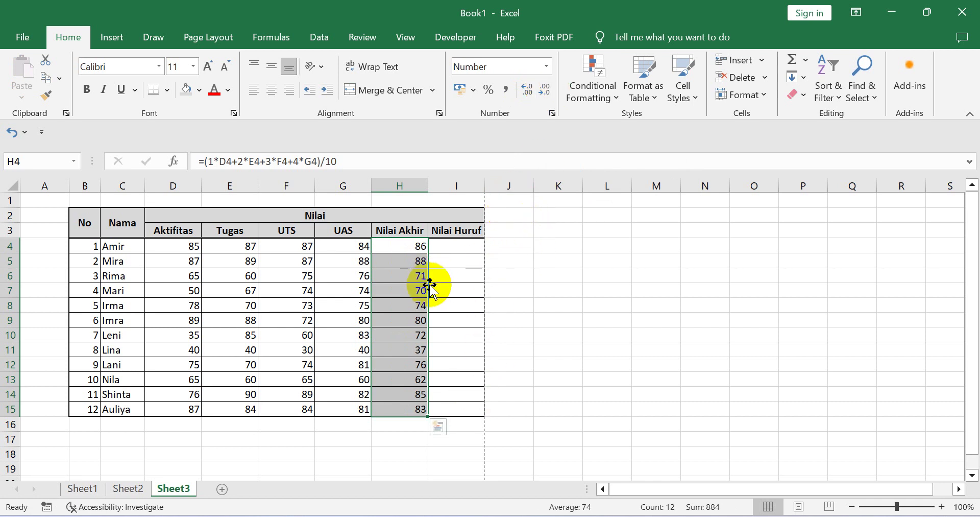
left_click(453, 246)
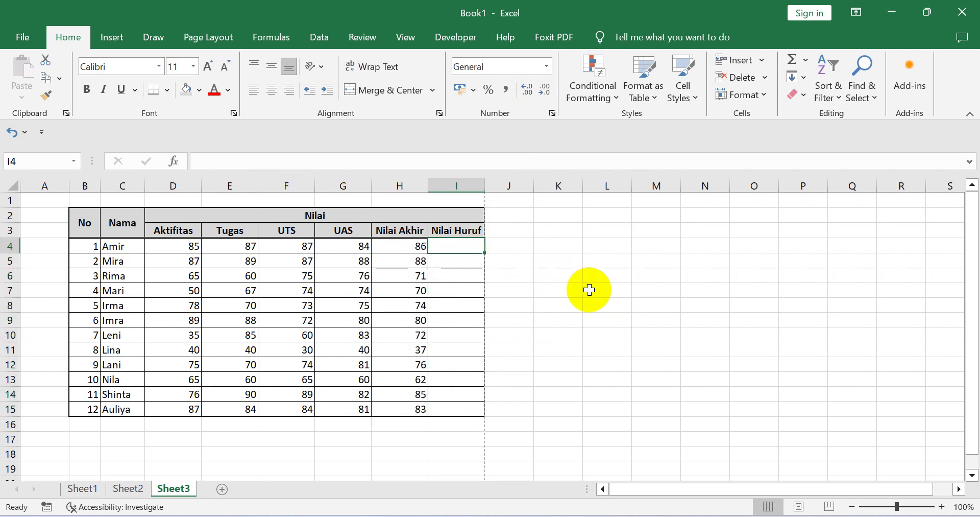
left_click(459, 249)
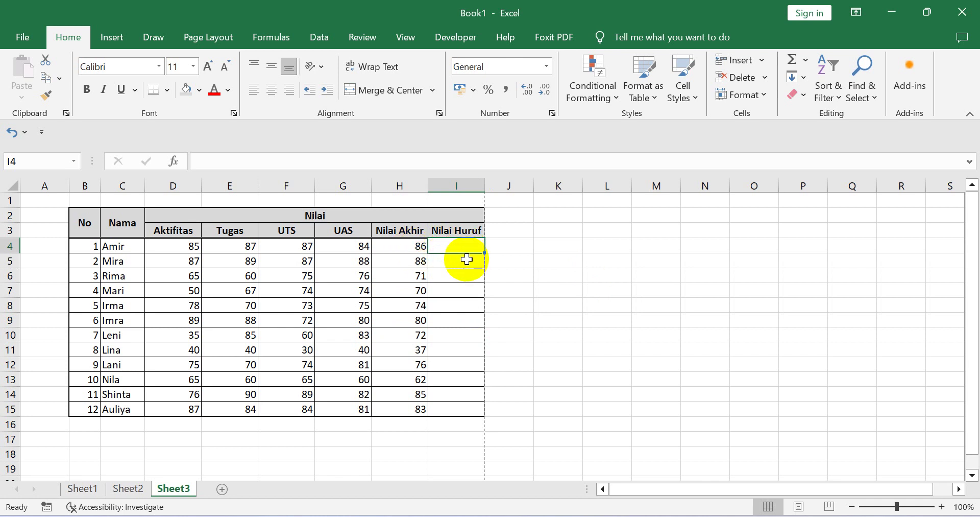
left_click(411, 247)
left_click(443, 246)
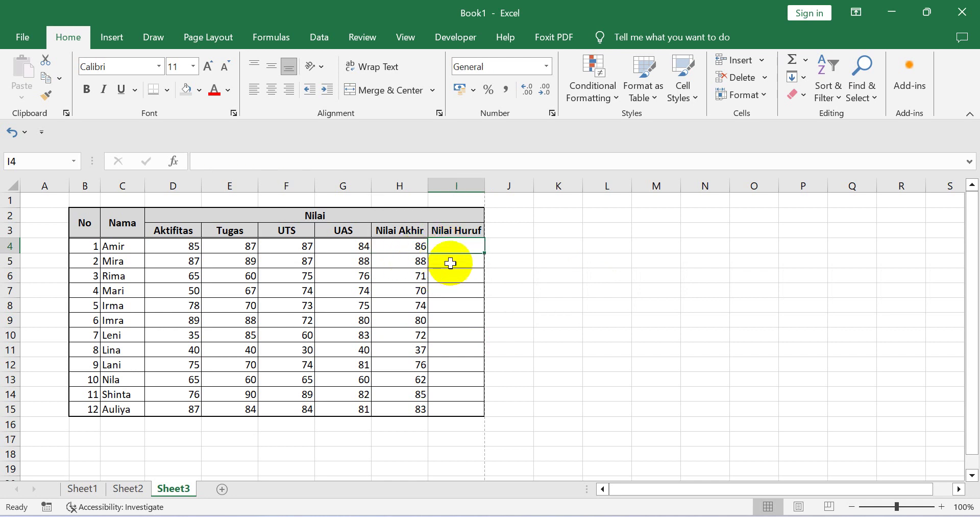
left_click(450, 263)
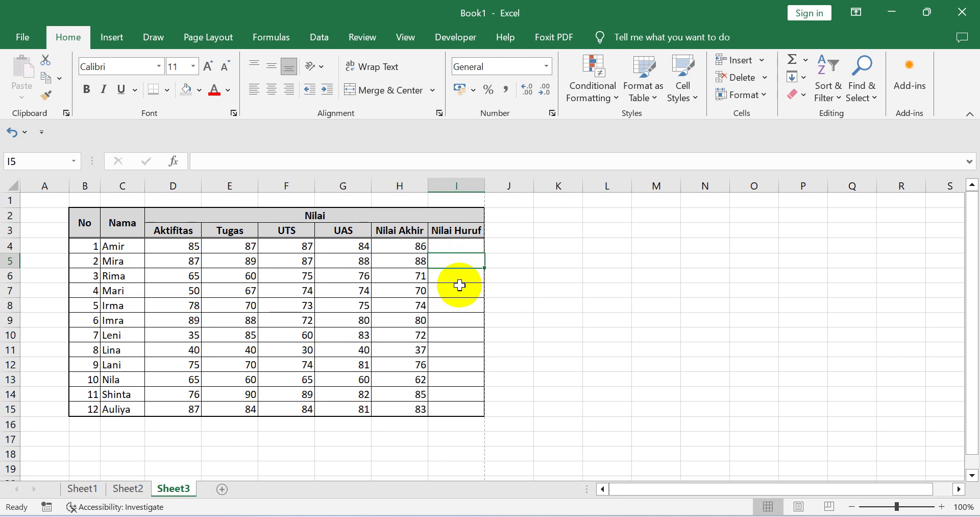
Start an IF formula in the first student's Nilai Huruf cell, I4.
left_click(454, 290)
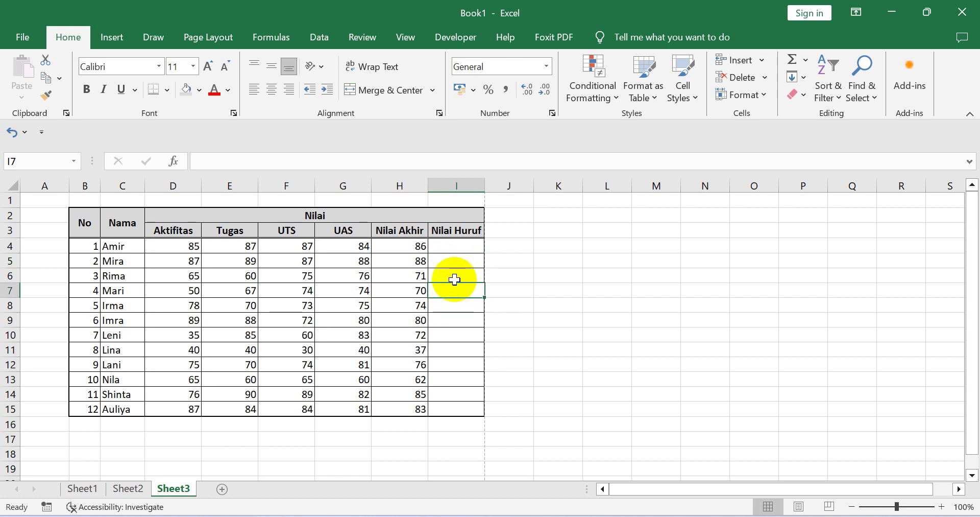
left_click(453, 248)
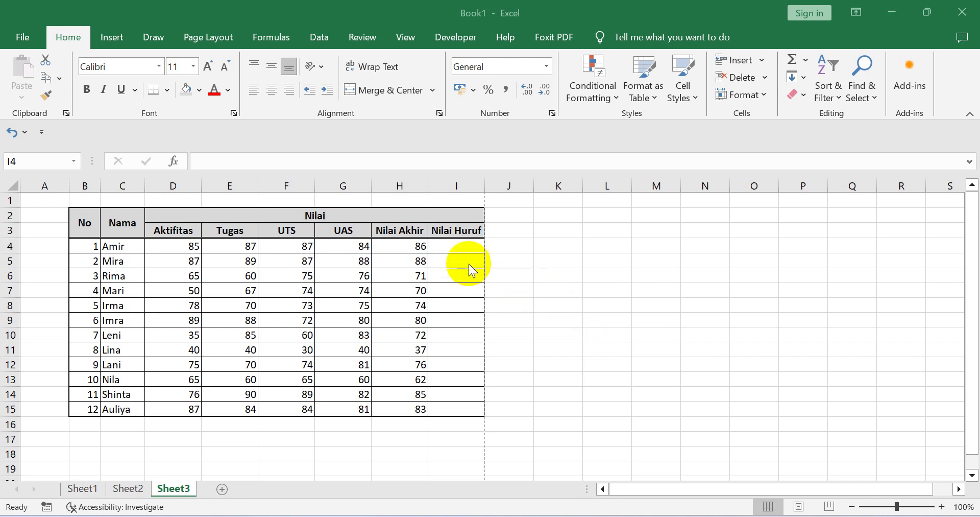
left_click(461, 249)
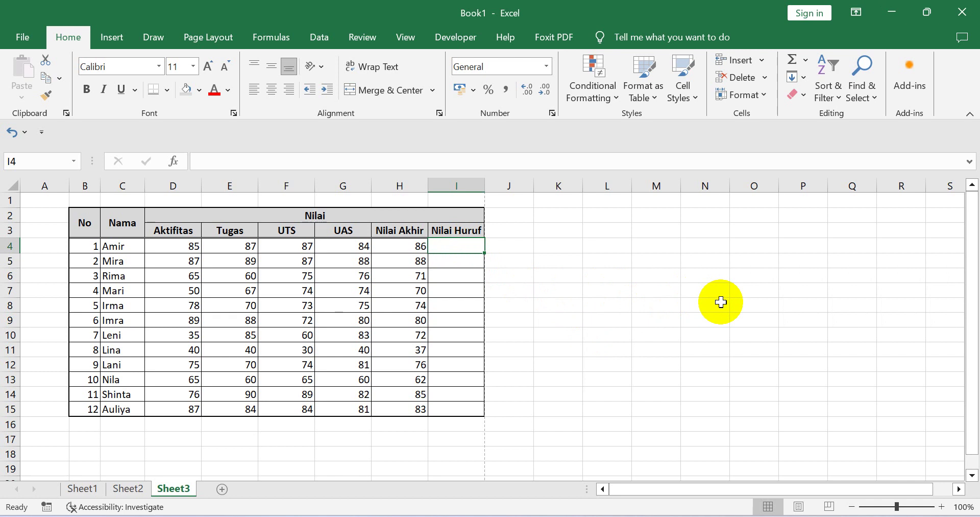
type("=")
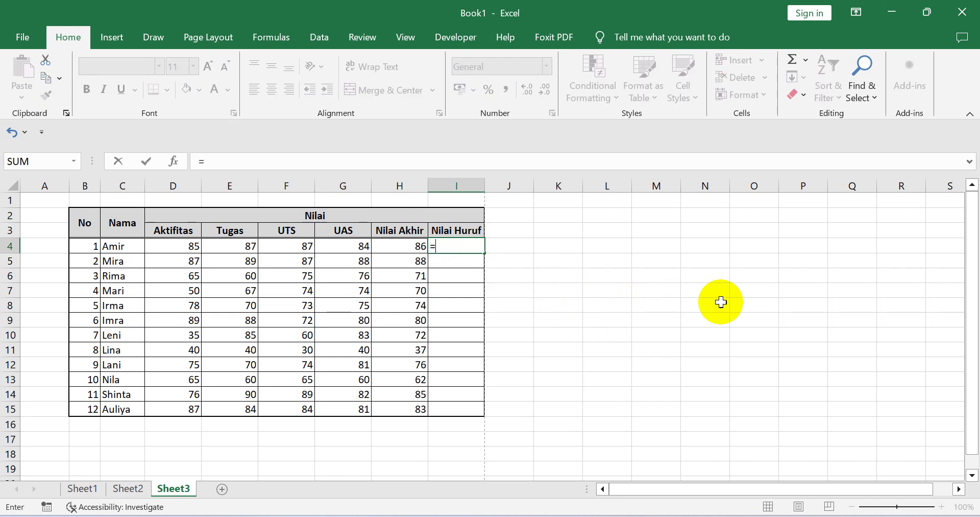
type("I")
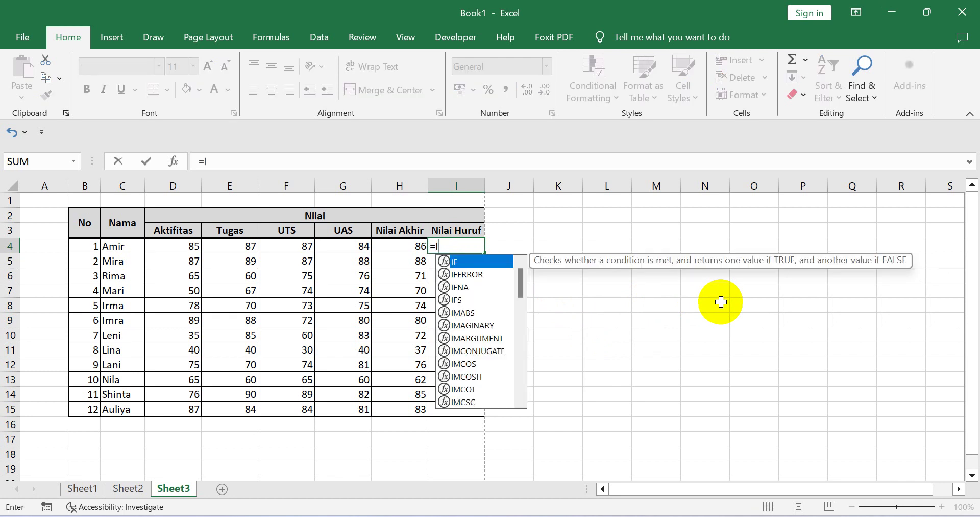
type("F")
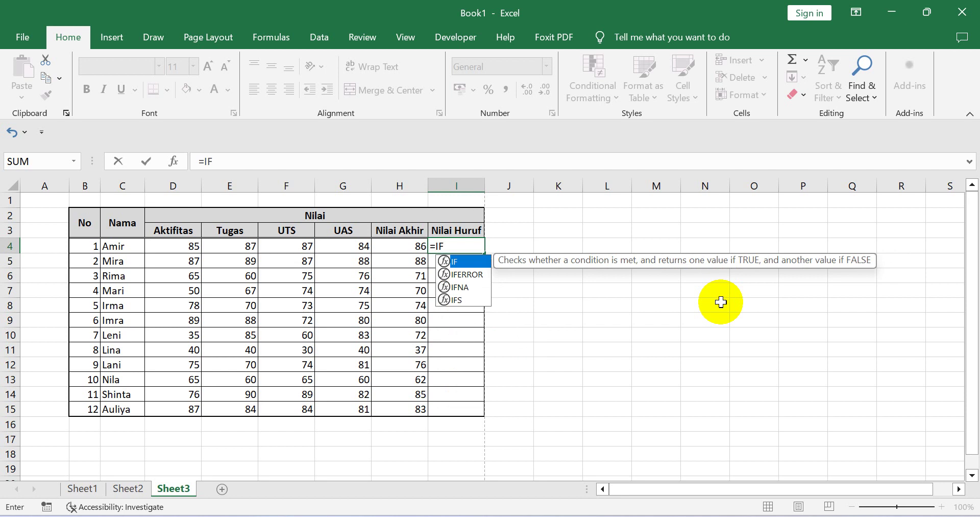
type("(")
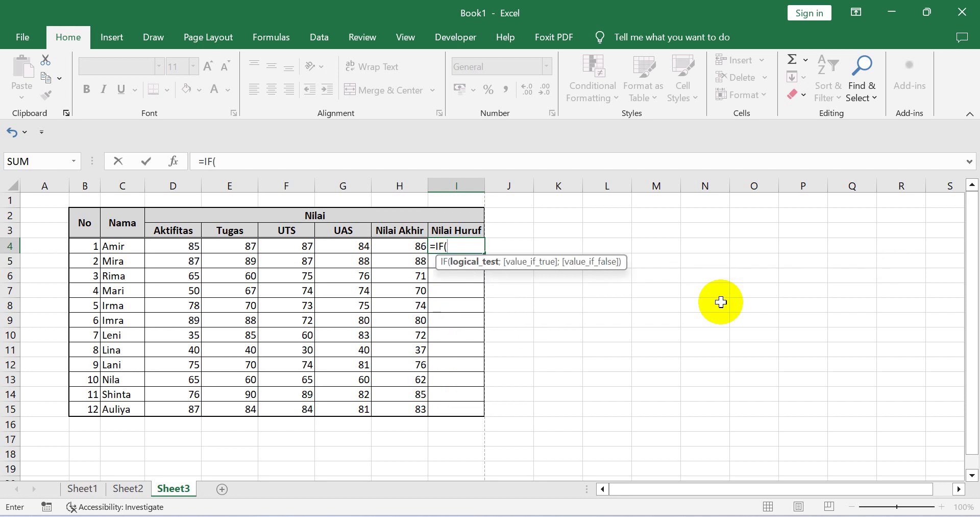
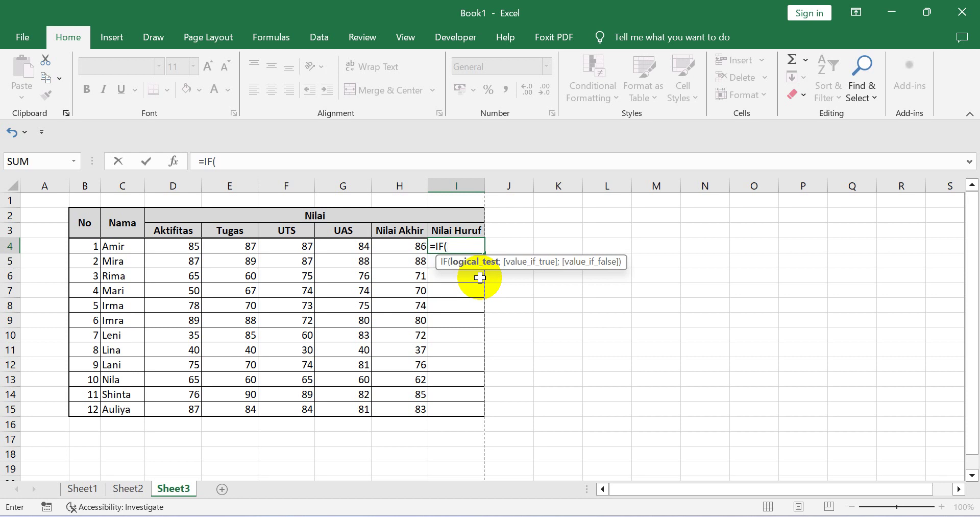
key("BackSpace")
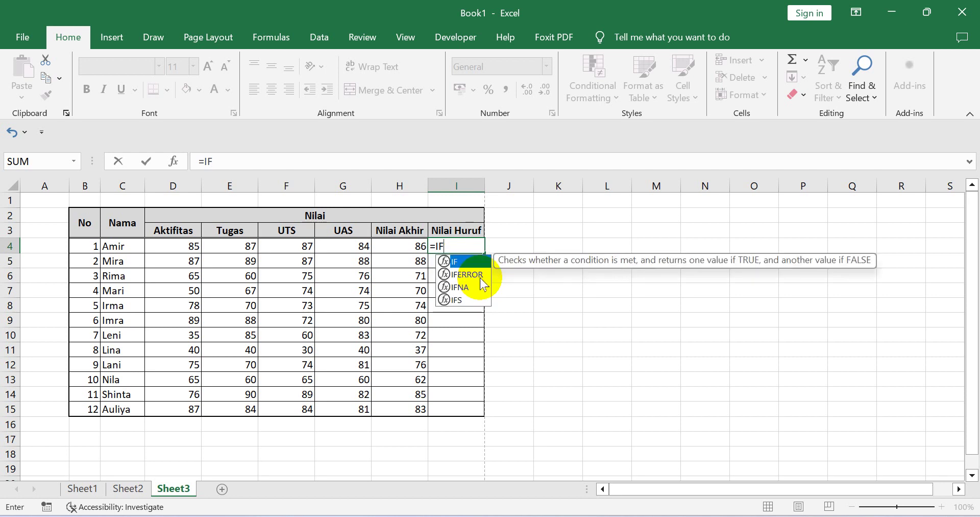
type(">")
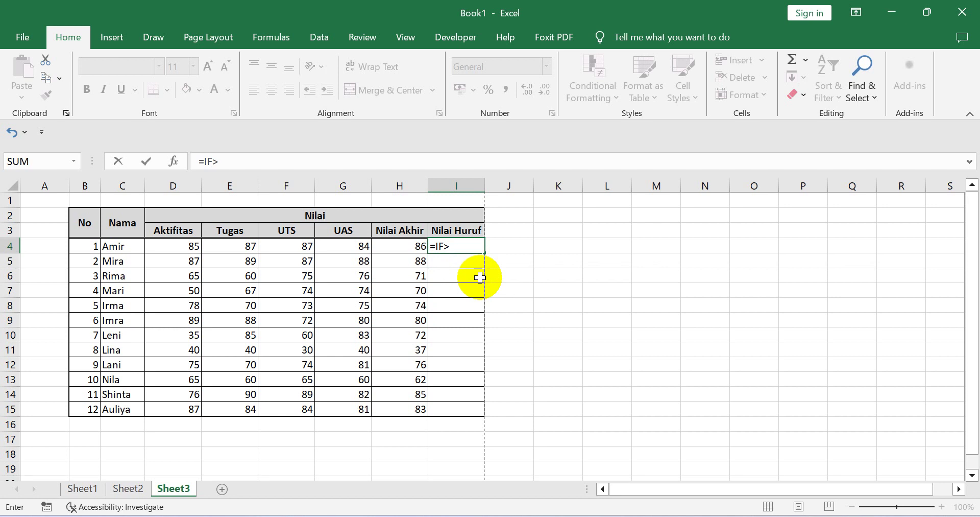
type("85")
key("BackSpace")
key("BackSpace")
key("BackSpace")
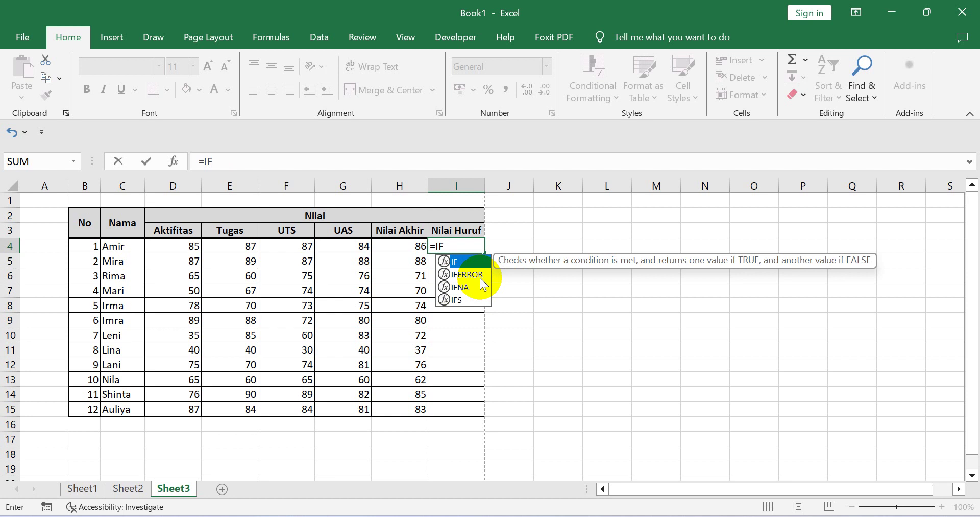
type("(")
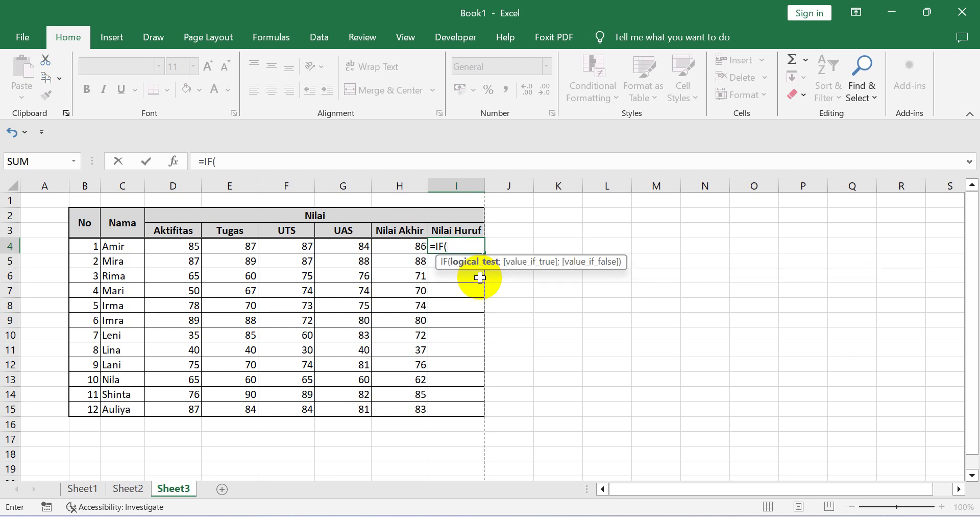
Complete the I4 formula as =IF(H4>85;"A";"B+").
left_click(404, 247)
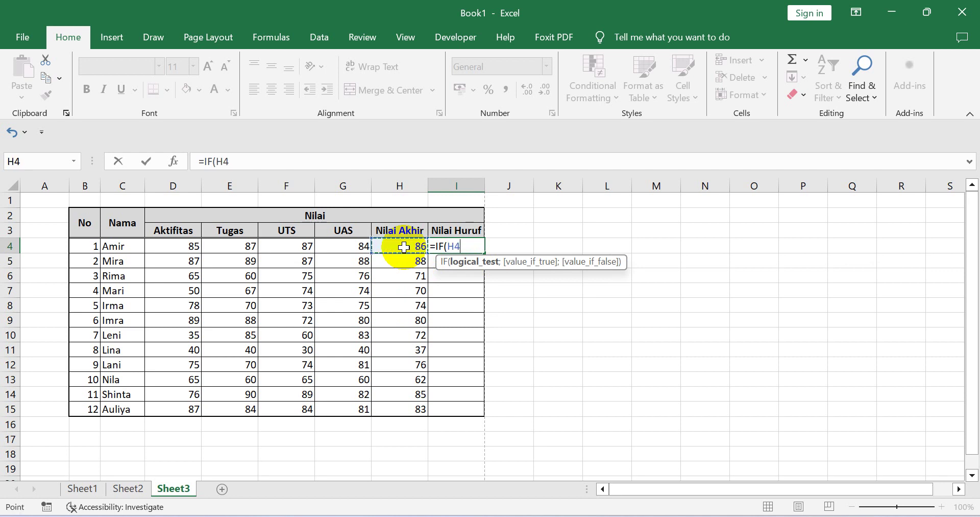
type(">85")
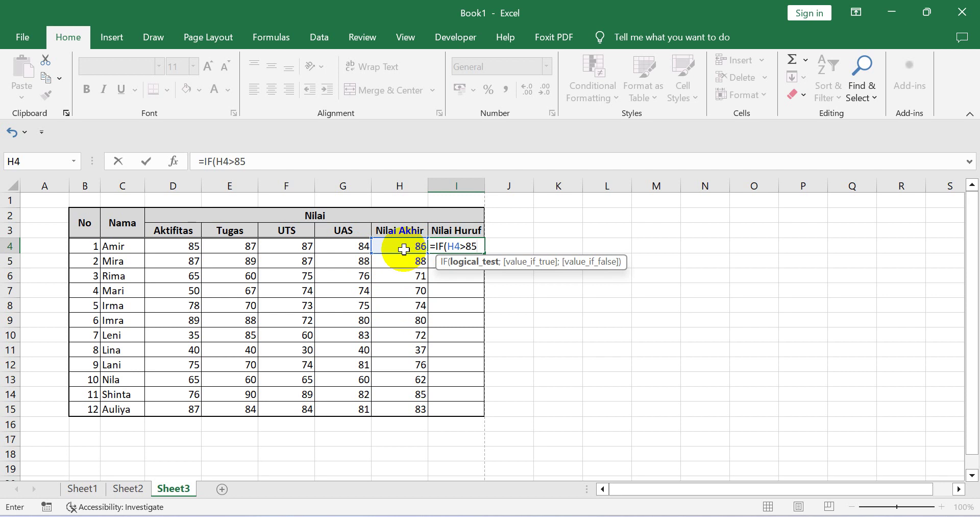
type(";")
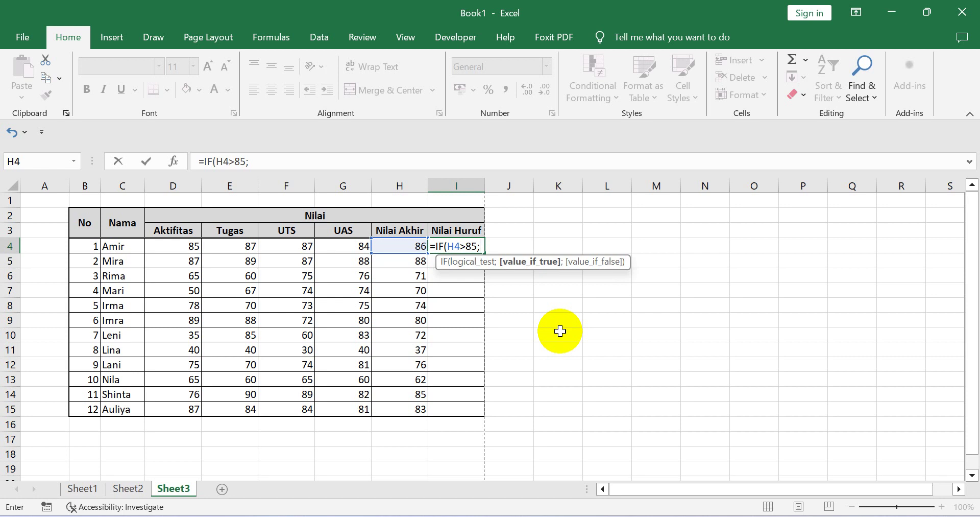
type("\"A\"")
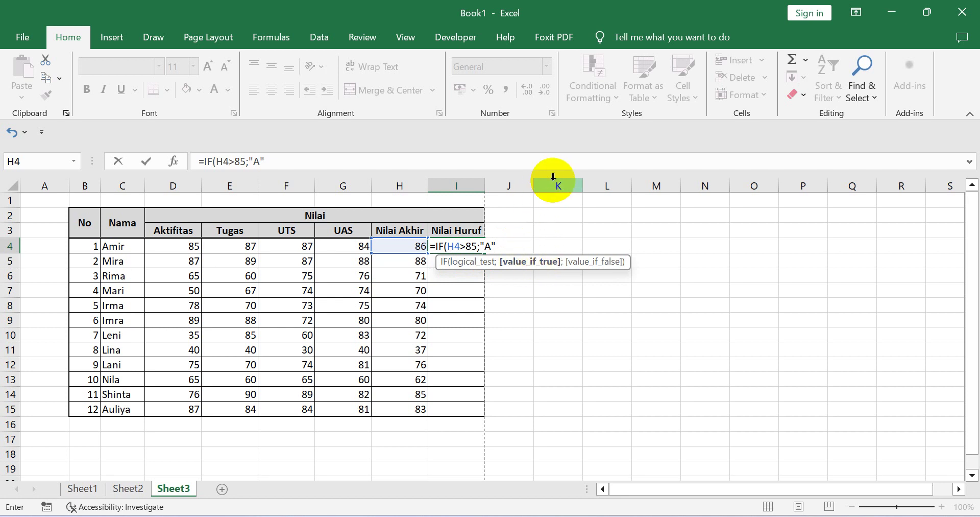
type(";")
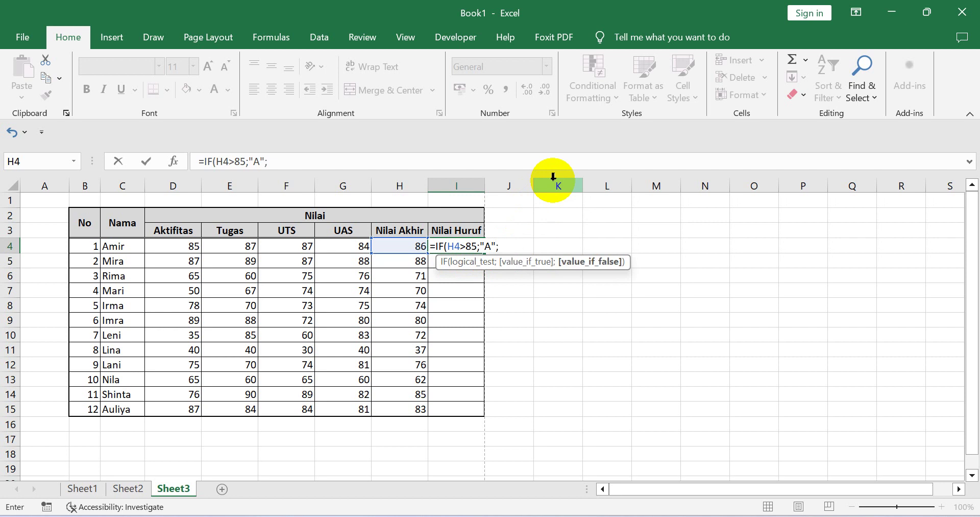
type("\"")
type("B+")
type(")")
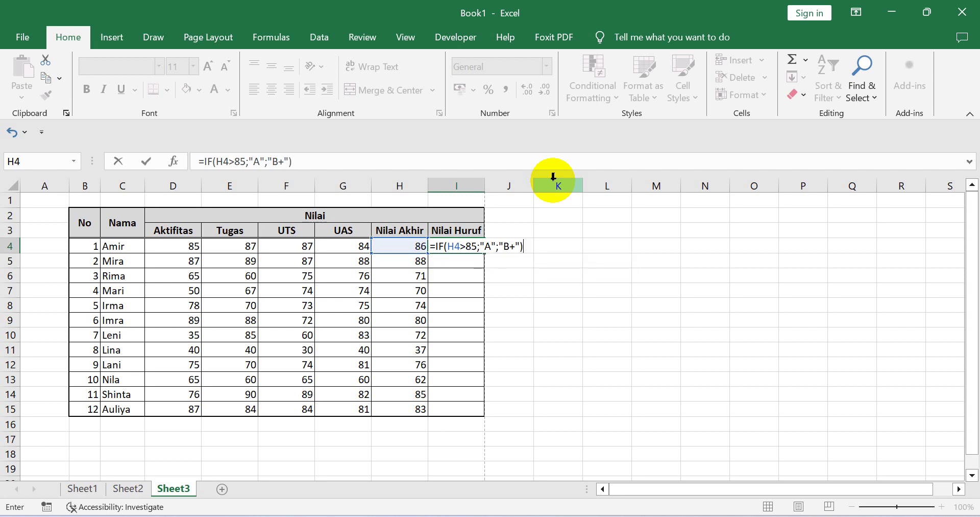
key("Return")
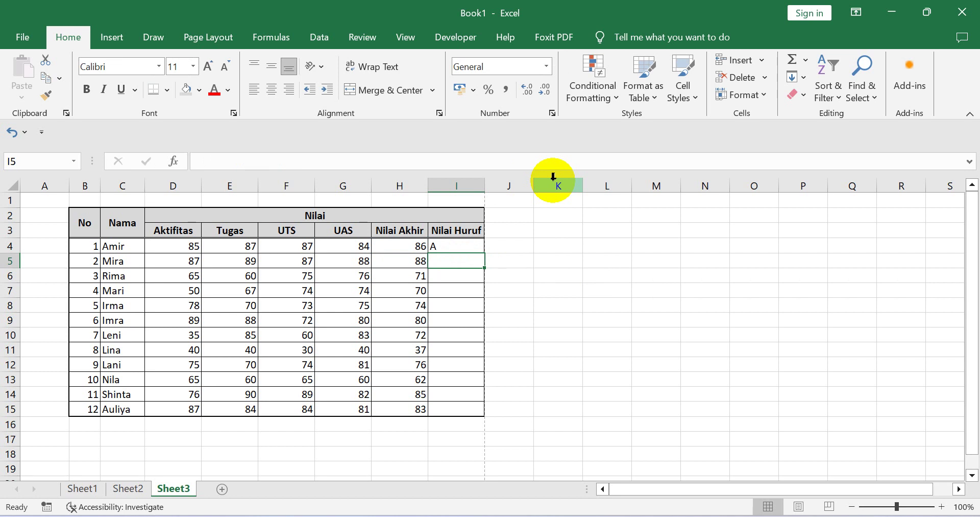
Copy the Nilai Huruf formula from I4 to I5:I15 with Paste Special, pasting Formulas only.
left_click(453, 246)
right_click(456, 246)
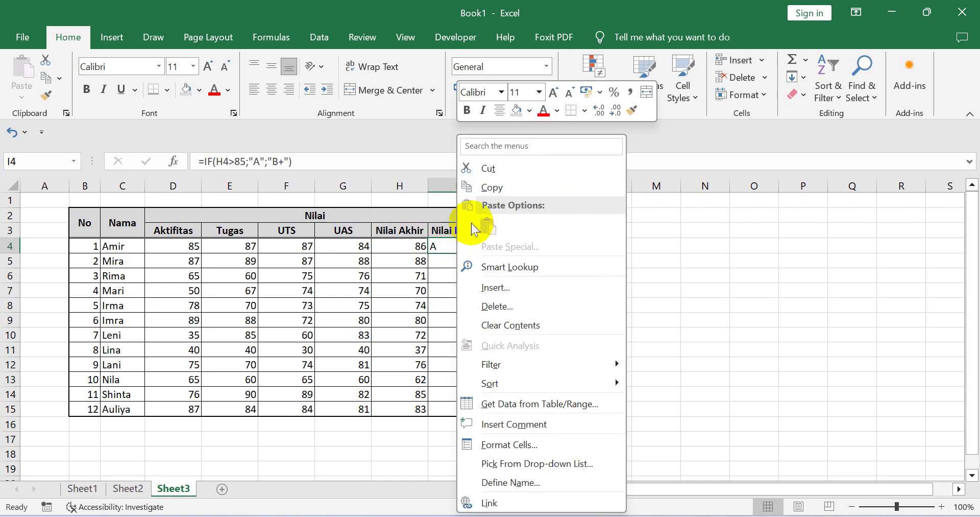
left_click(486, 185)
left_click_drag(467, 264, 457, 408)
right_click(448, 264)
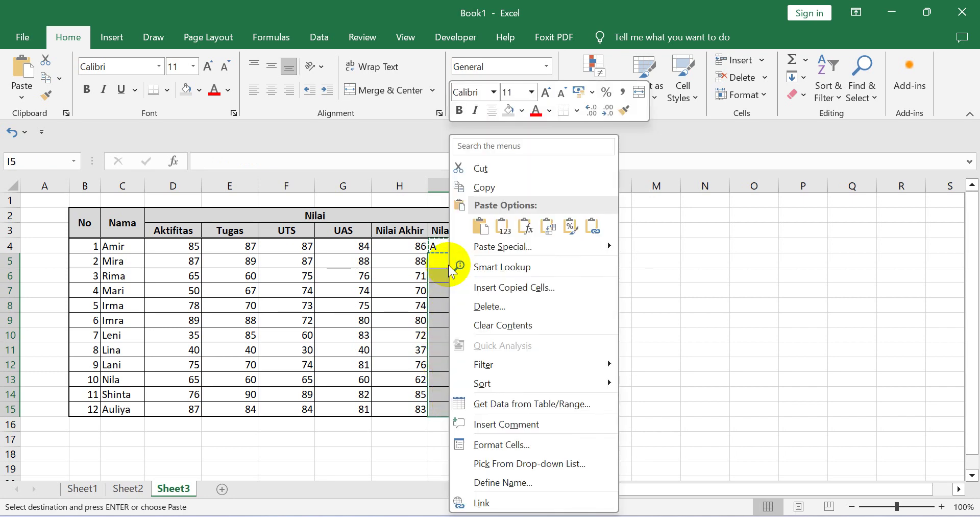
left_click(480, 247)
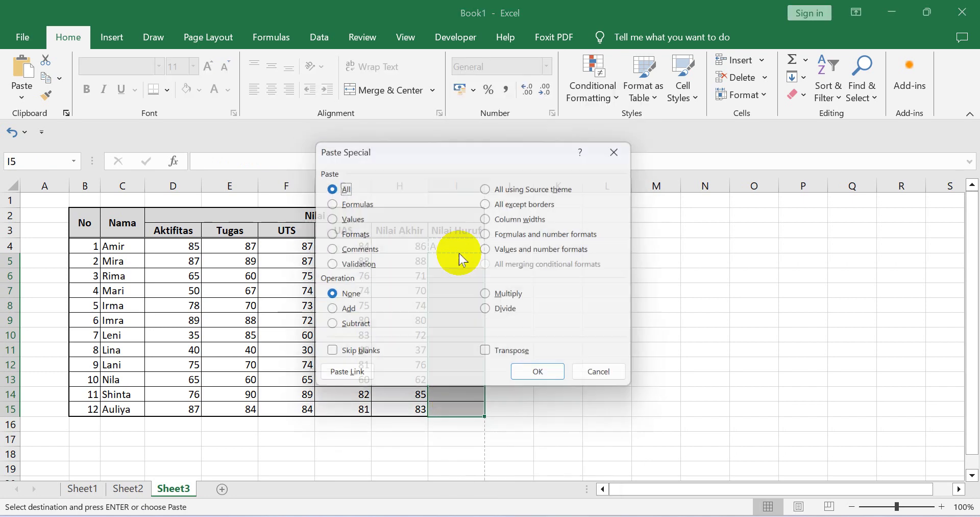
left_click(349, 202)
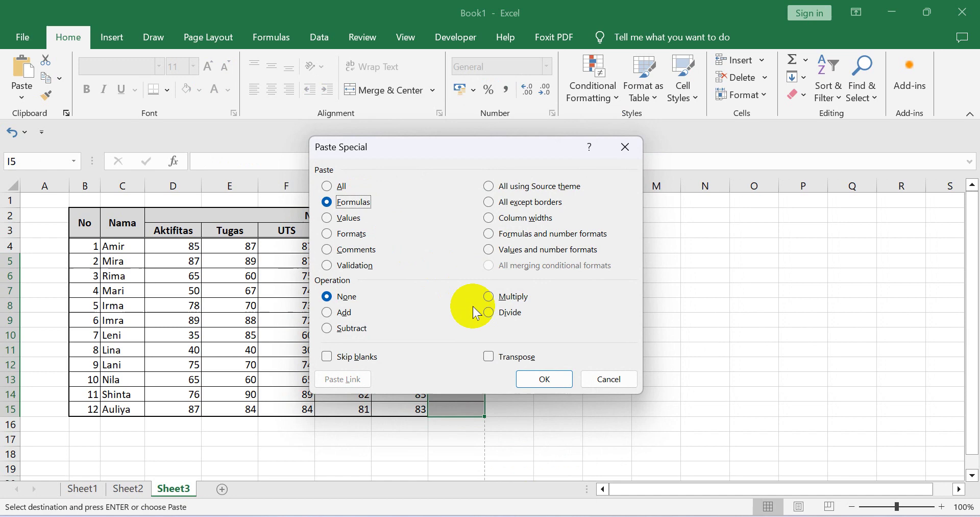
left_click(554, 379)
left_click(551, 347)
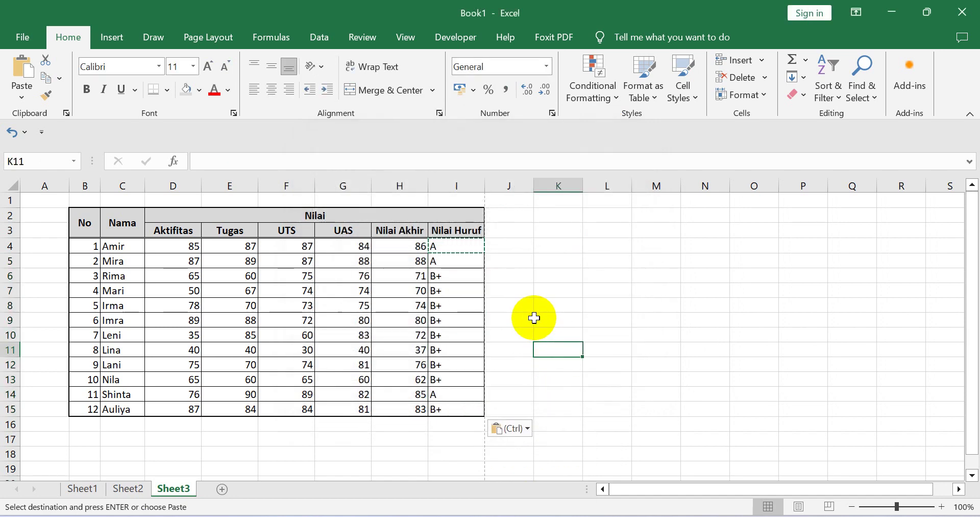
key("Escape")
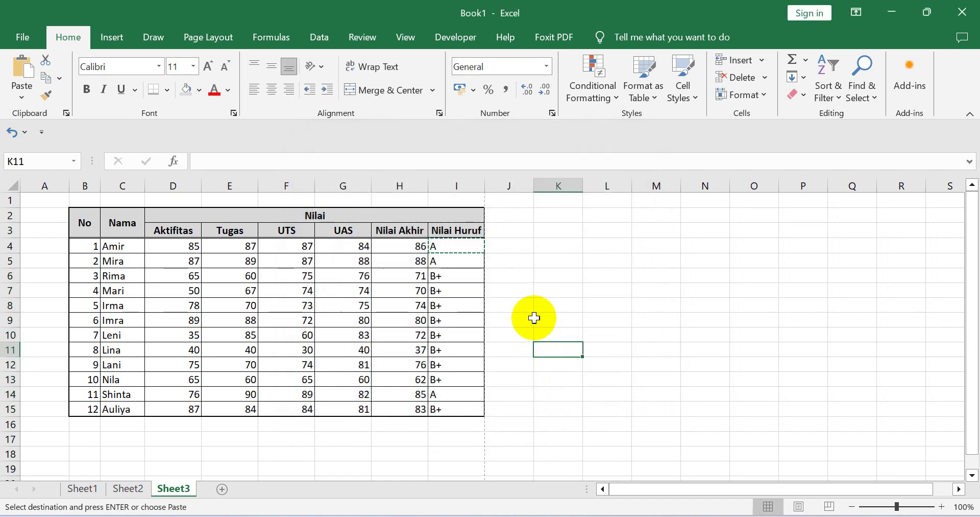
left_click(456, 250)
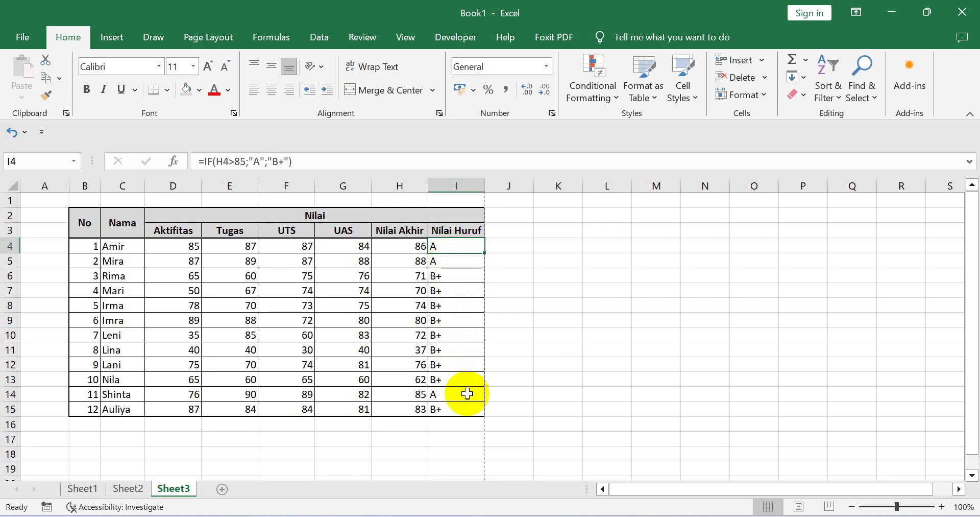
left_click(451, 353)
left_click(408, 353)
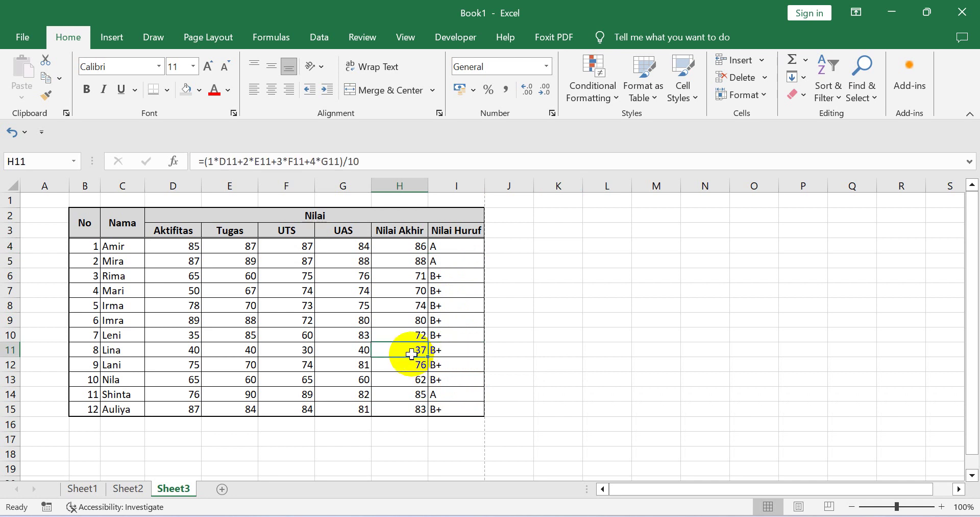
left_click(464, 353)
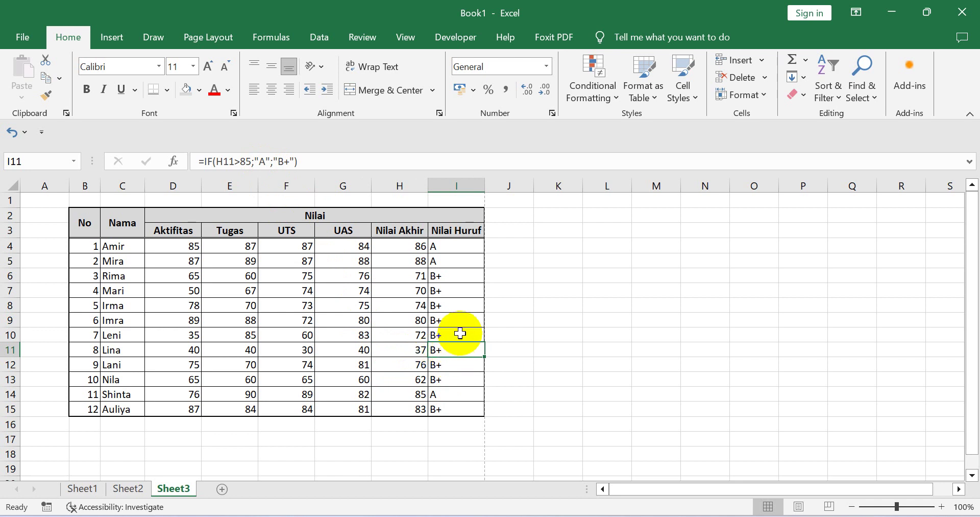
Reopen the IF formula in I4 and remove its final "B+" argument and closing parenthesis, leaving =IF(H4>85;"A";.
left_click(448, 247)
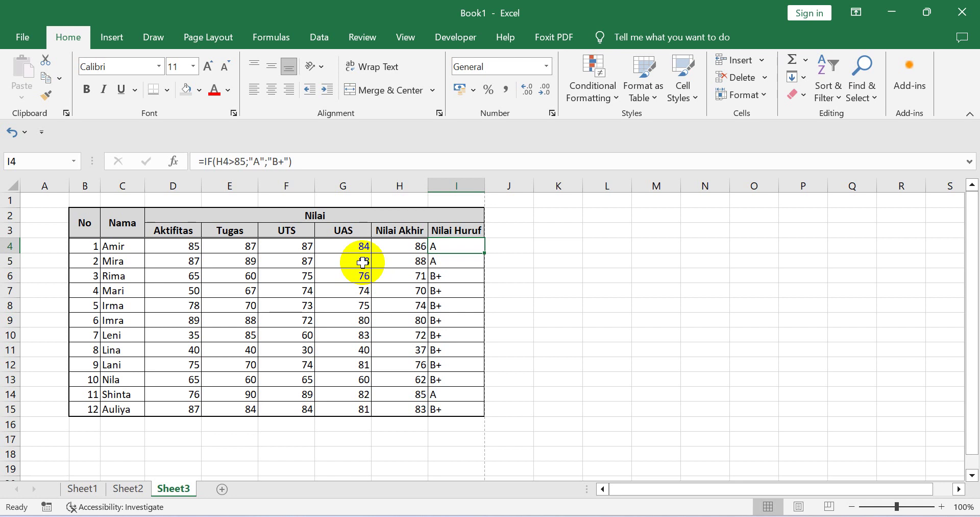
left_click(308, 161)
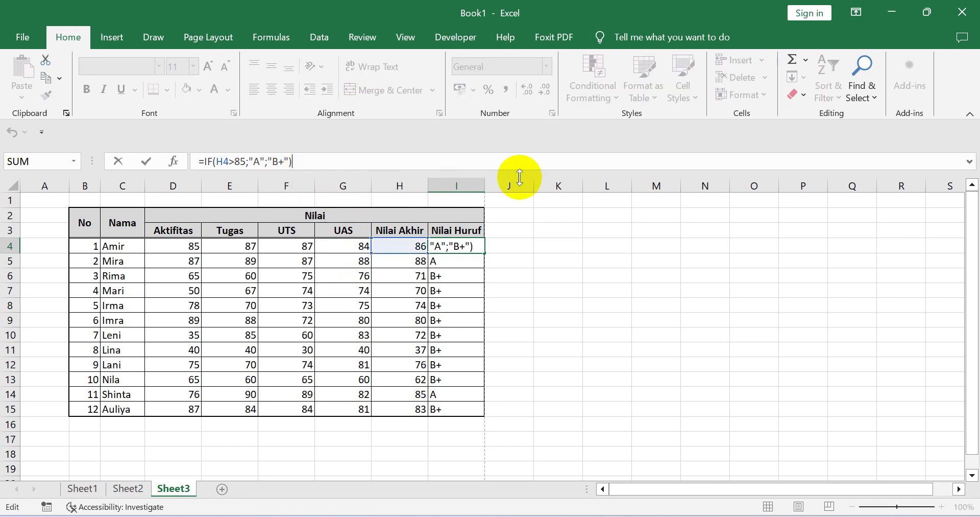
key("BackSpace")
key("BackSpace")
key("BackSpace")
key("BackSpace")
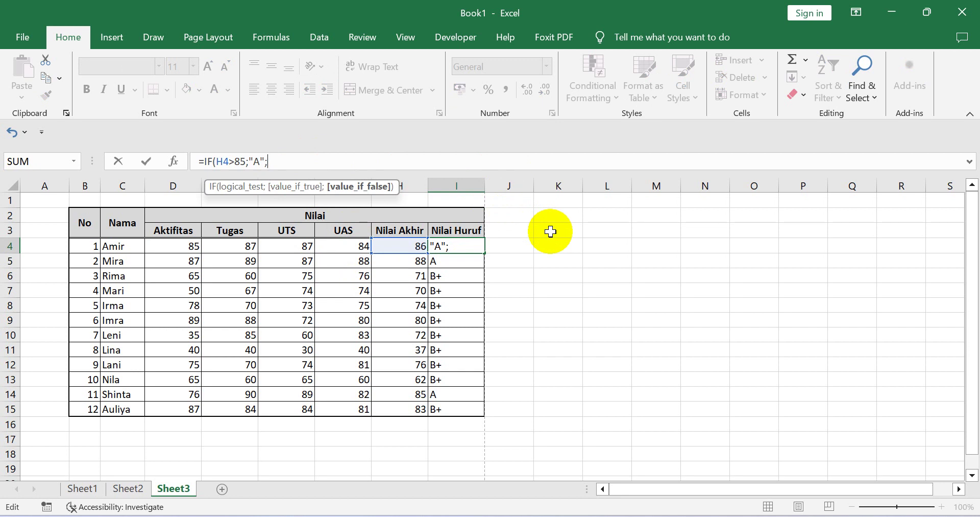
Add a nested IF as the value-if-false in I4 that tests H4>76 and returns "B+".
type("i")
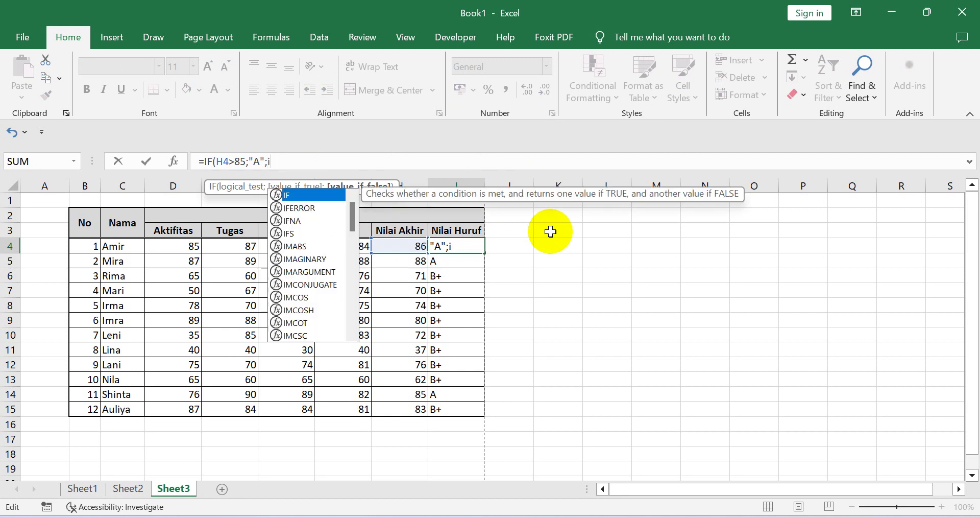
key("BackSpace")
type("IF")
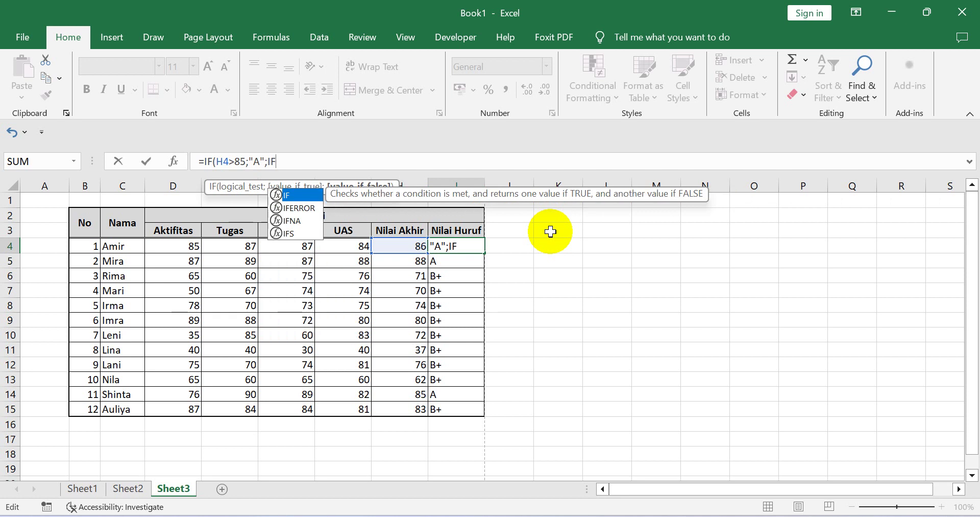
type("(")
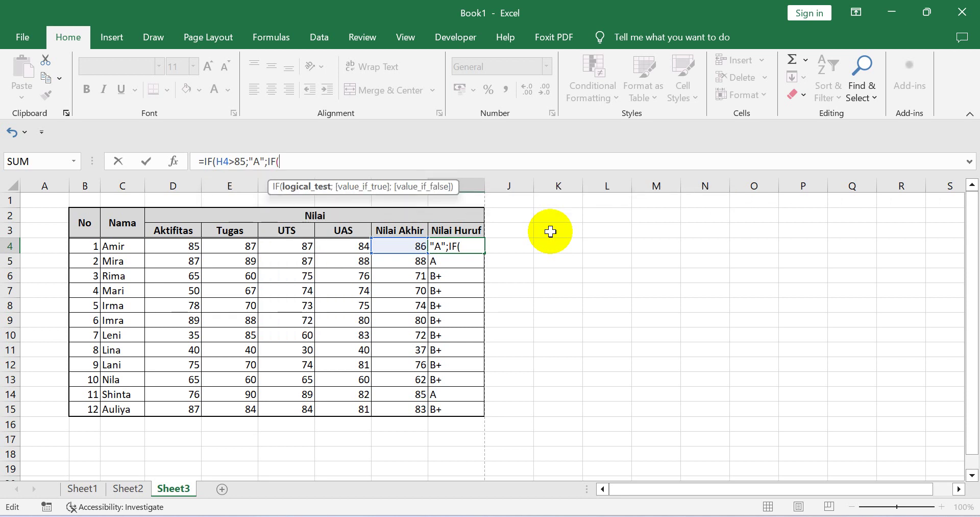
left_click(408, 247)
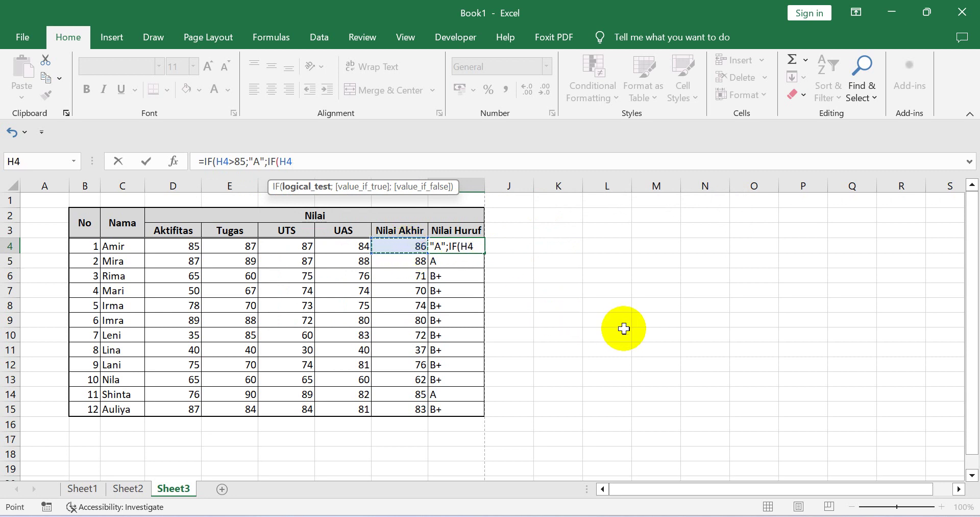
type(">76")
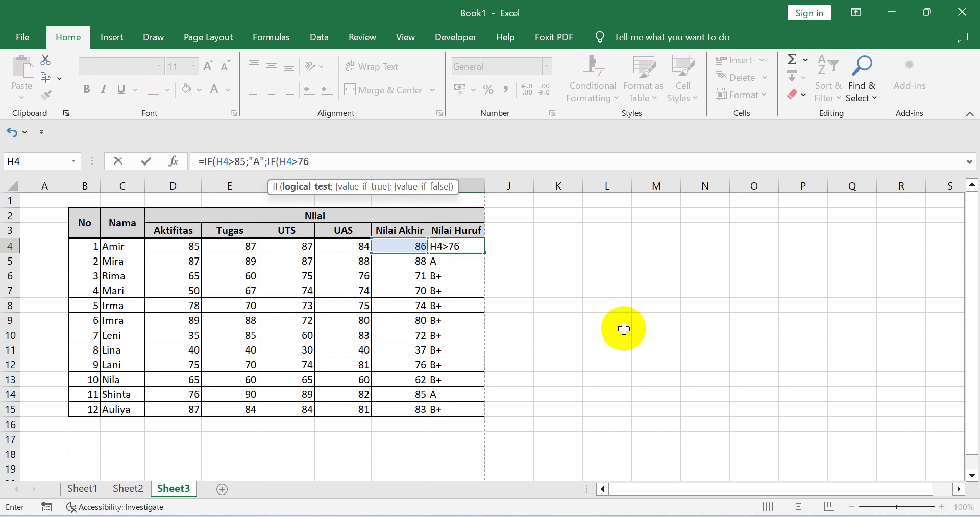
type(";")
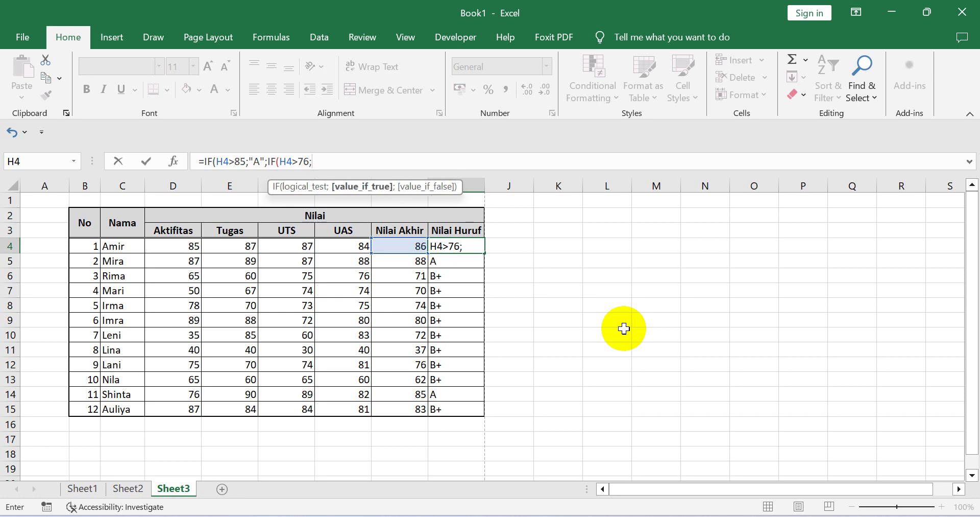
type("\"B+\"")
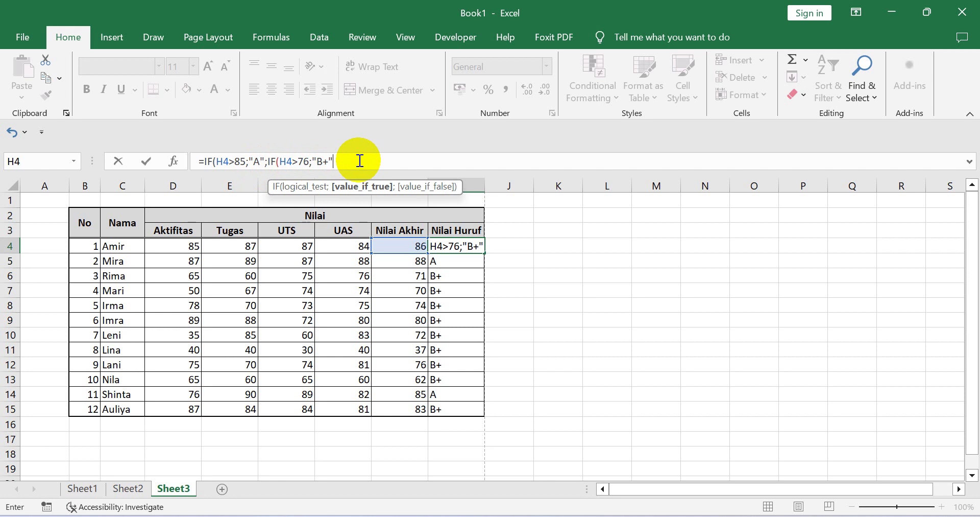
type(";")
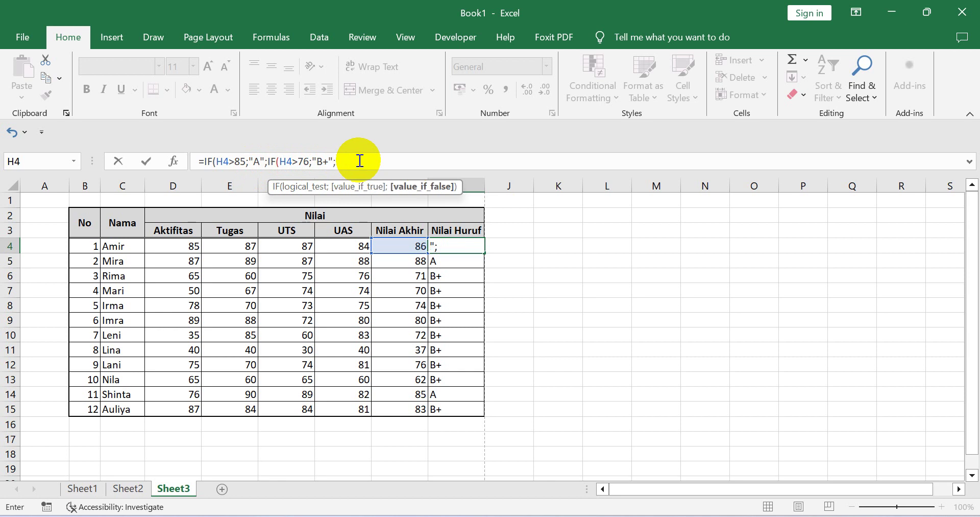
Add a third nested IF to the I4 formula that tests H4>70 and returns "B".
type("IF")
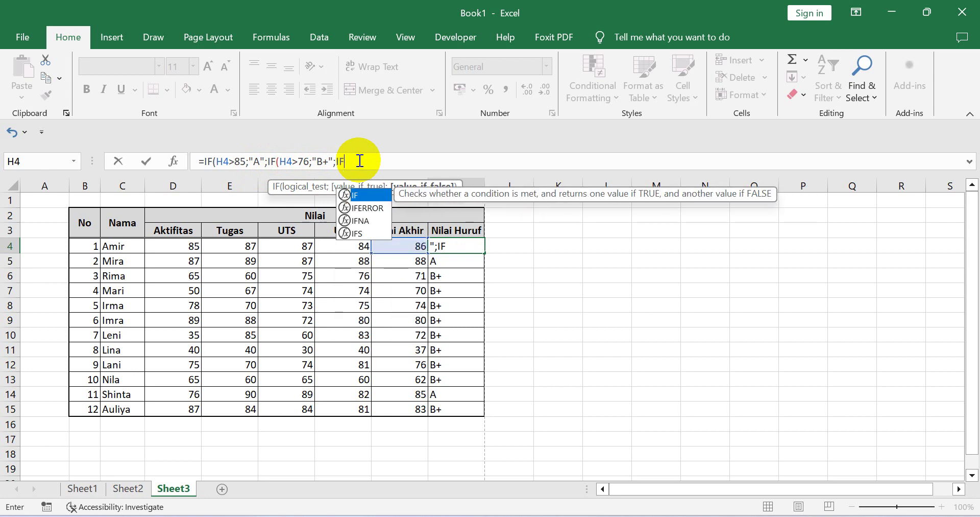
type("(")
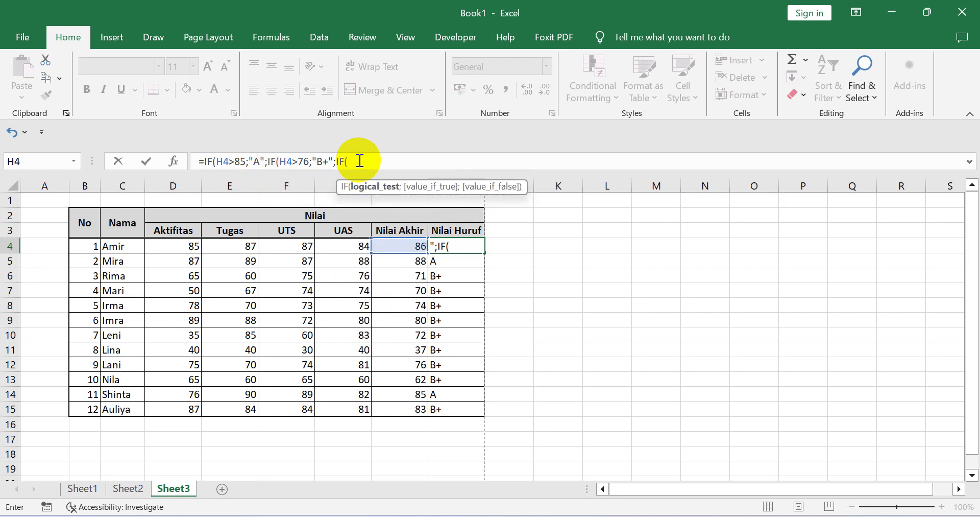
left_click(402, 247)
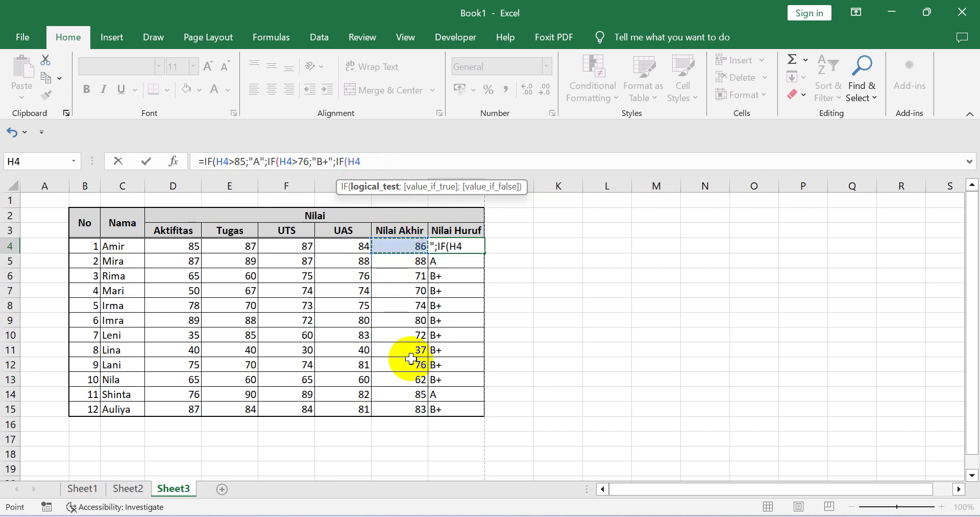
type(">70;\"")
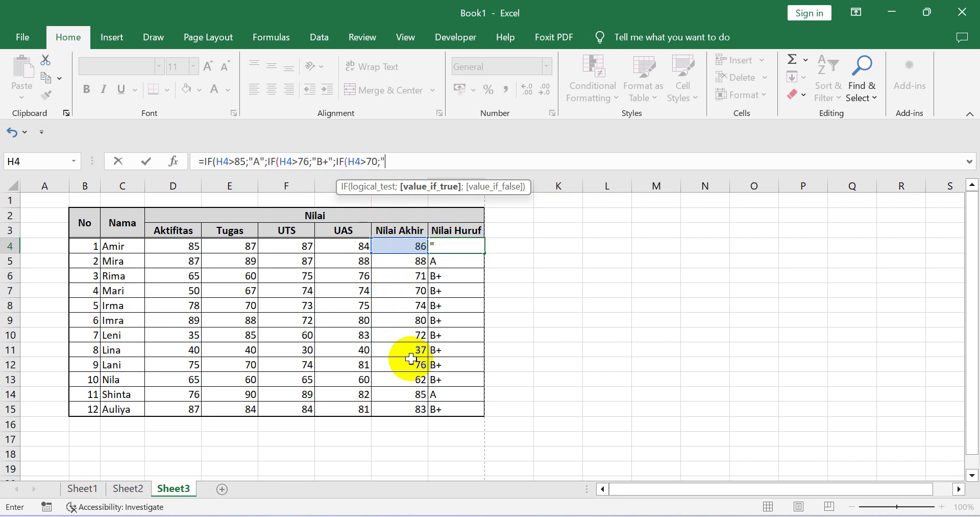
type("B\"")
type(";")
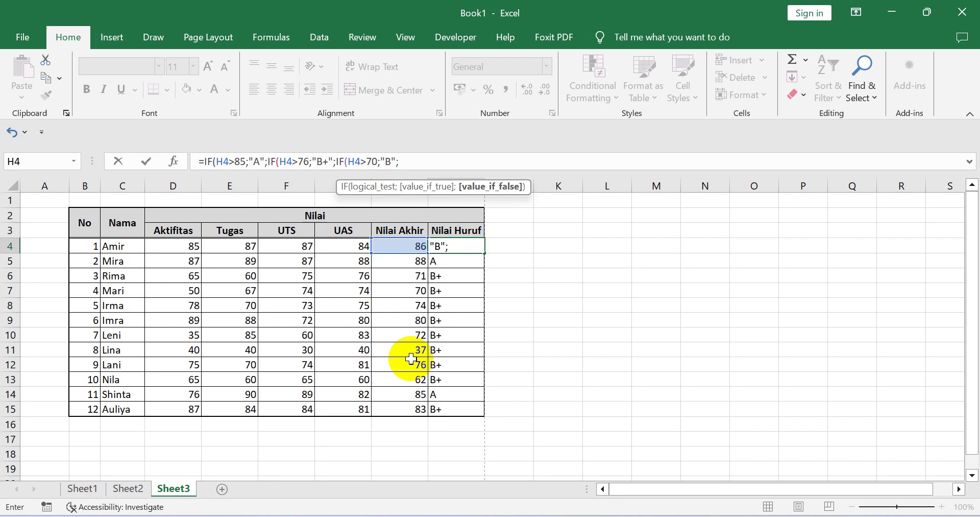
Add a fourth nested IF to the I4 formula that tests H4>60 and returns "C+".
type("IF")
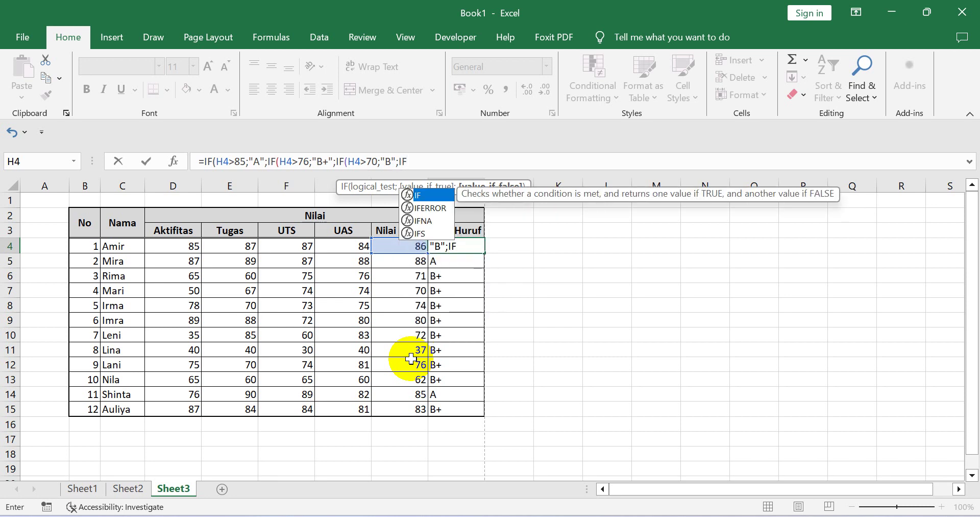
type("(")
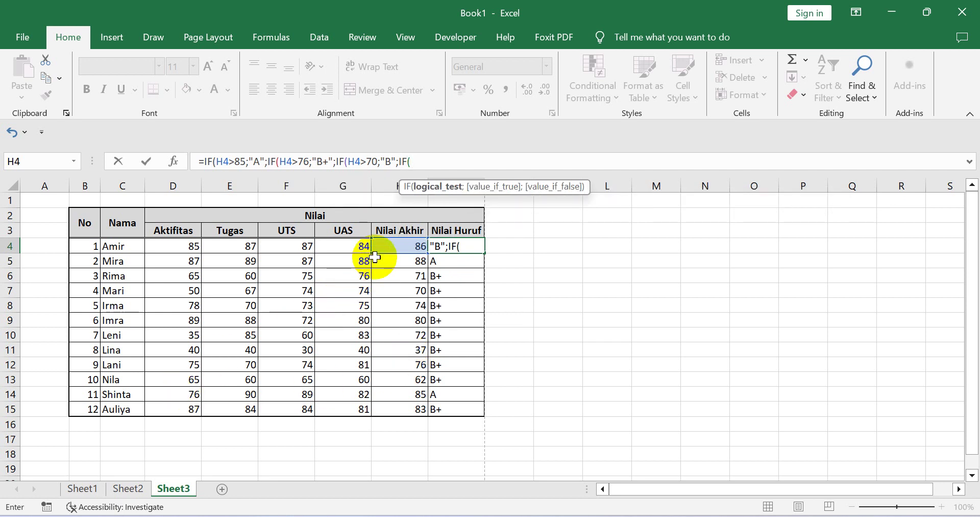
left_click(388, 246)
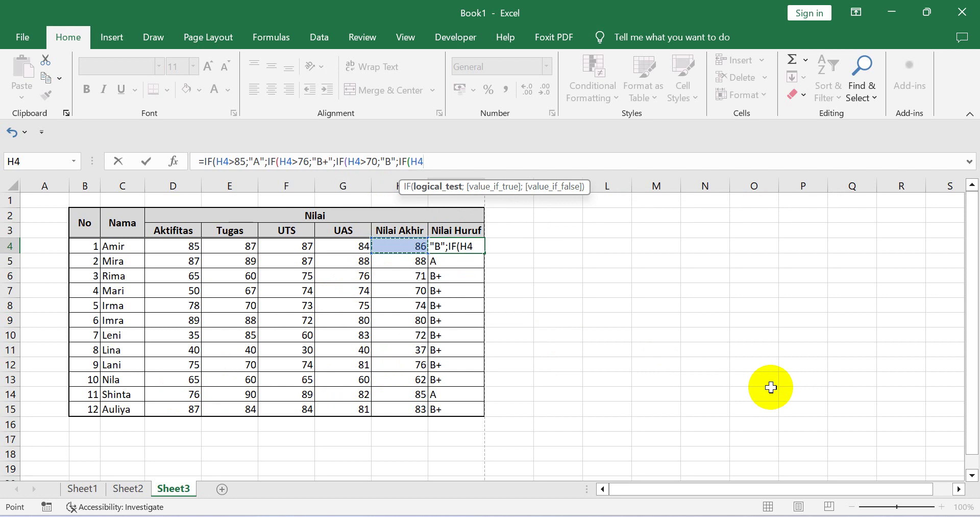
type(">60")
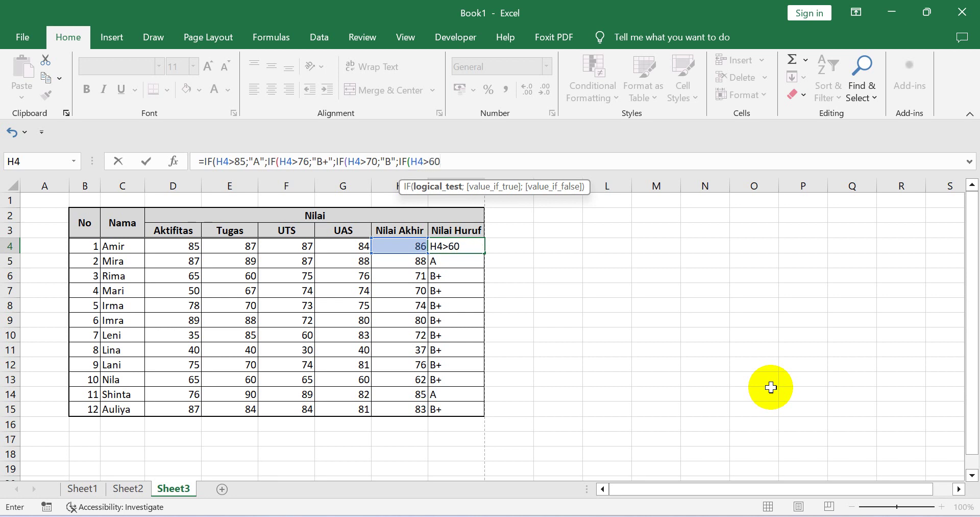
type(";\"")
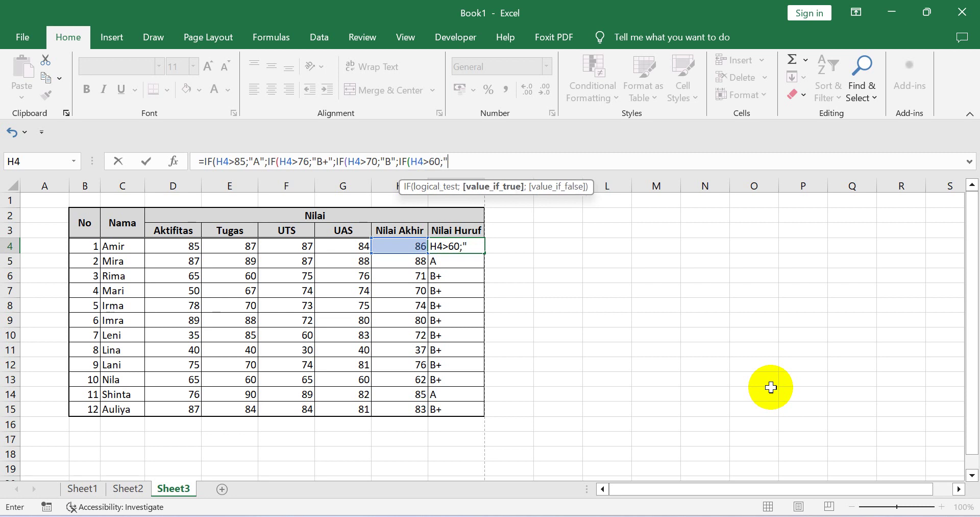
type("C+\"")
type(";")
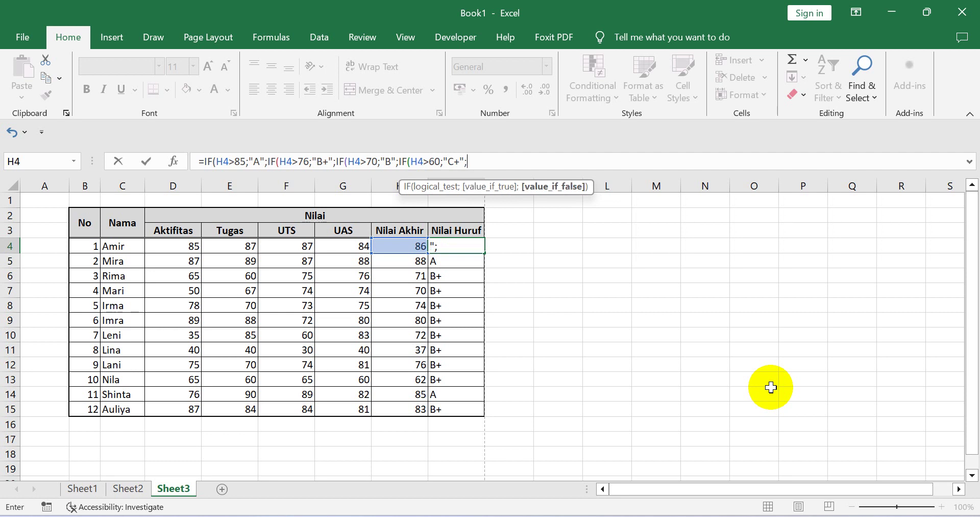
Add a fifth nested IF to the I4 formula that tests H4>56 and returns "C".
type("IF")
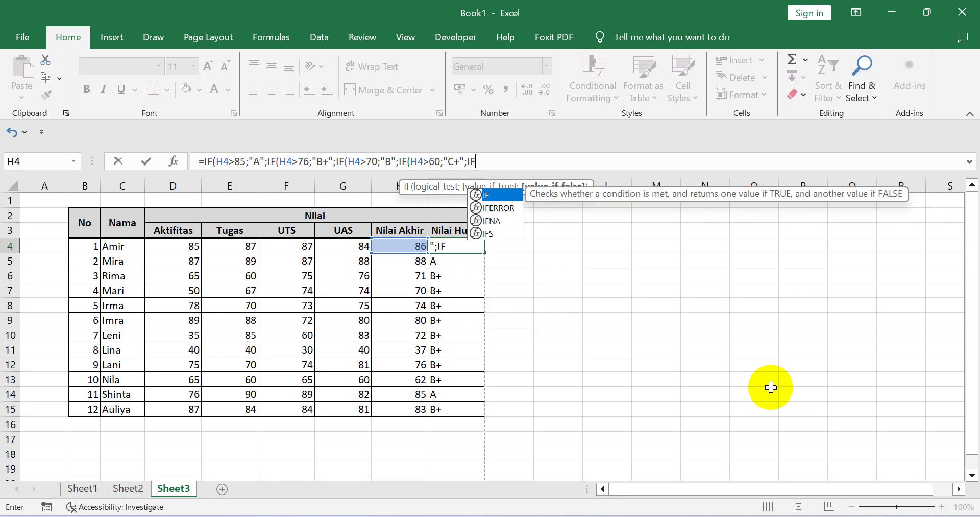
type("(")
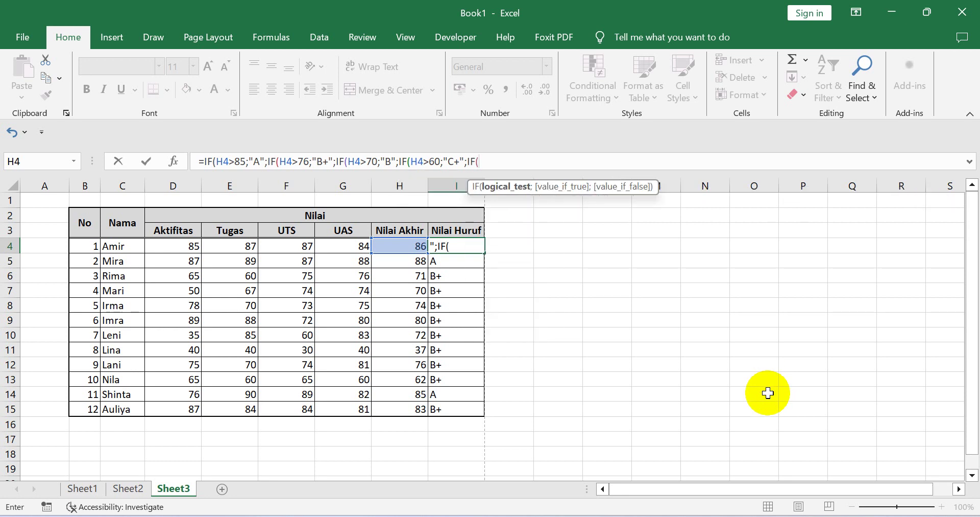
left_click(404, 248)
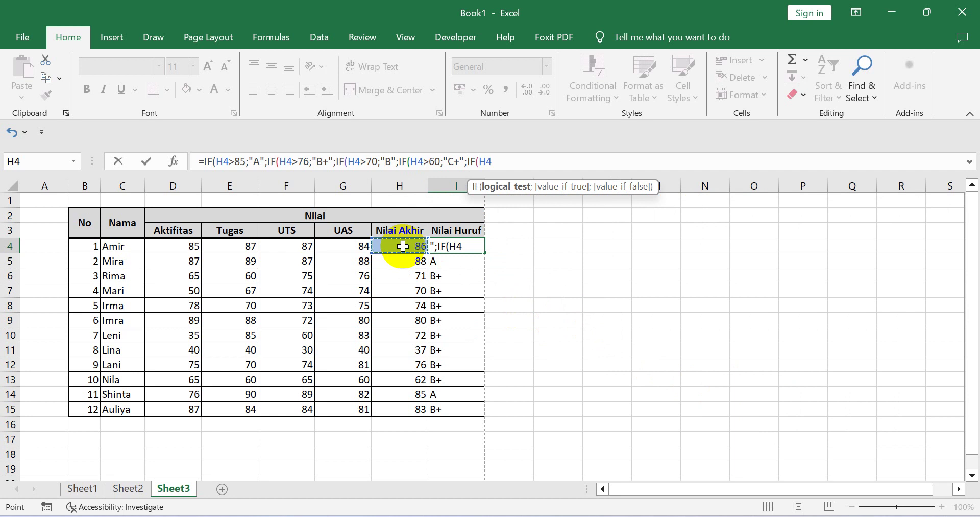
type(">56;")
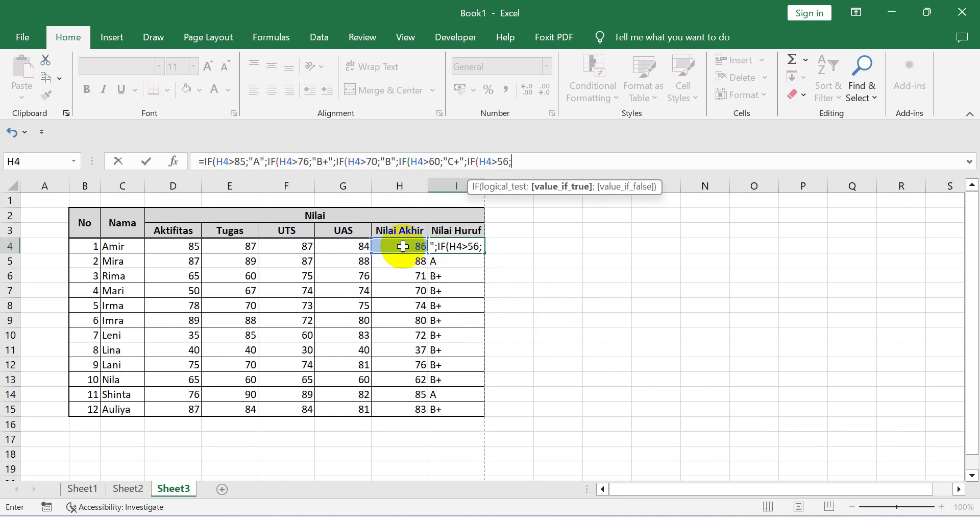
type("\"C\";")
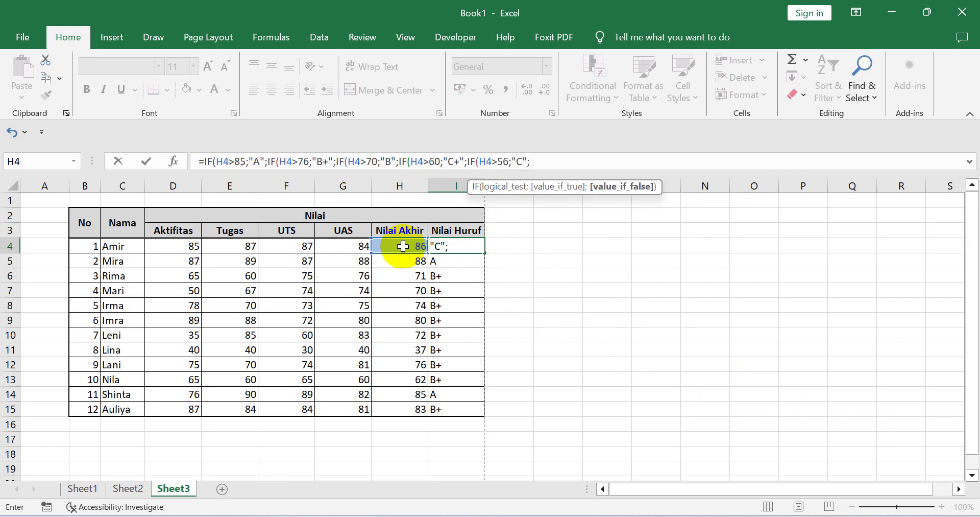
Add a sixth nested IF to the I4 formula that tests H4>46 and returns "D".
type("I")
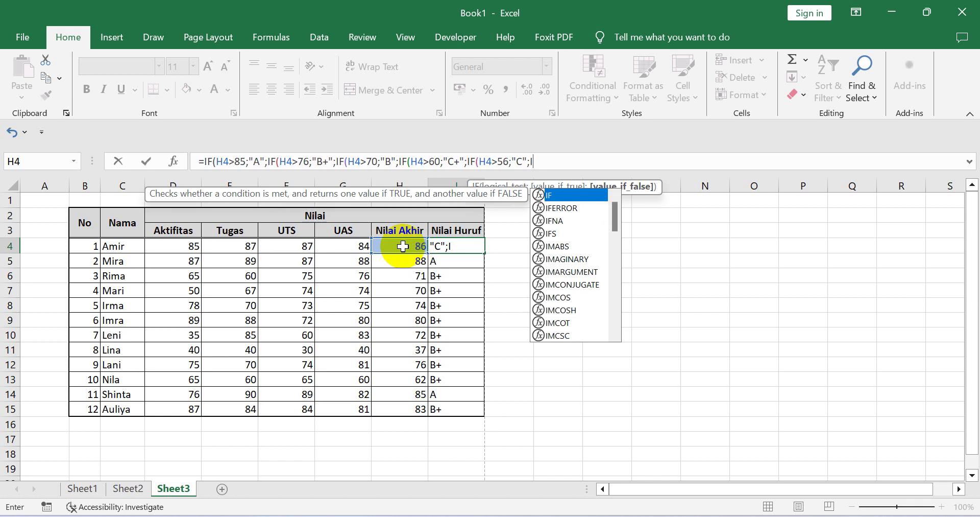
type("F9")
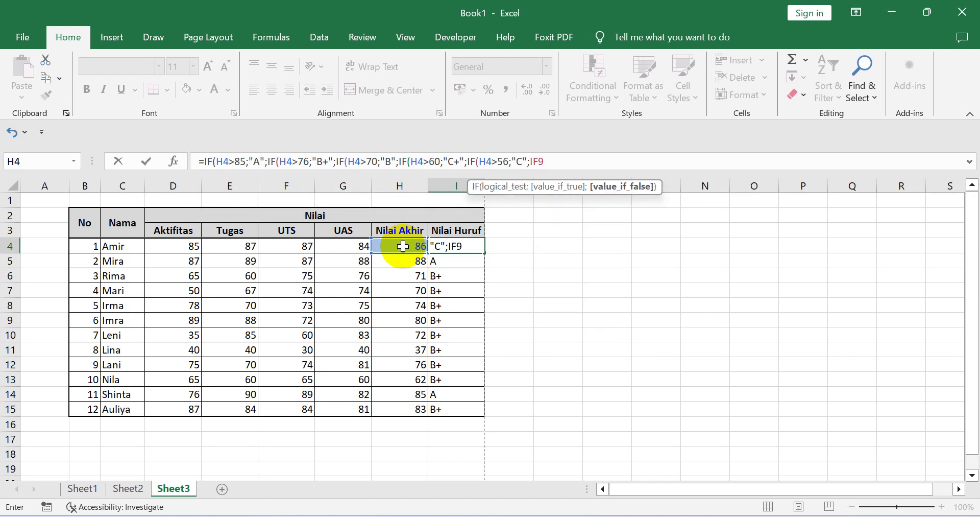
key("Return")
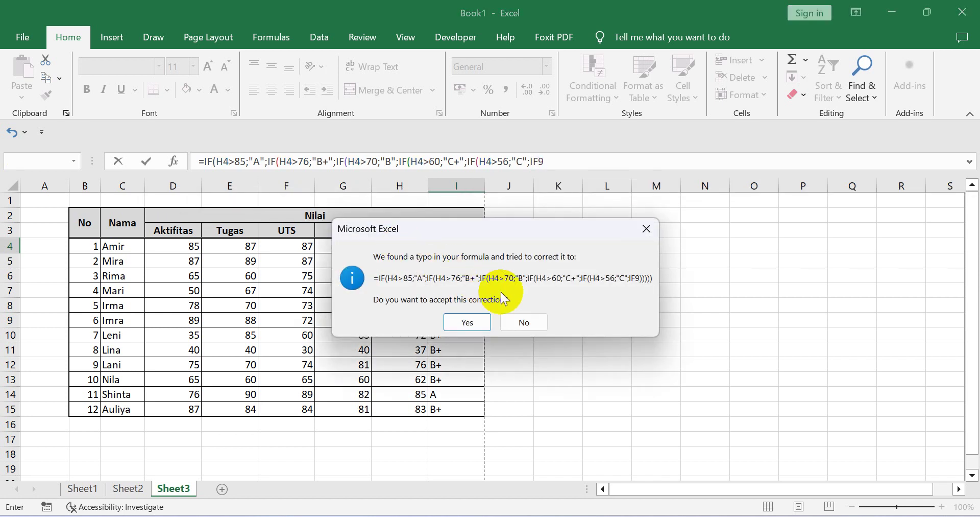
left_click(642, 229)
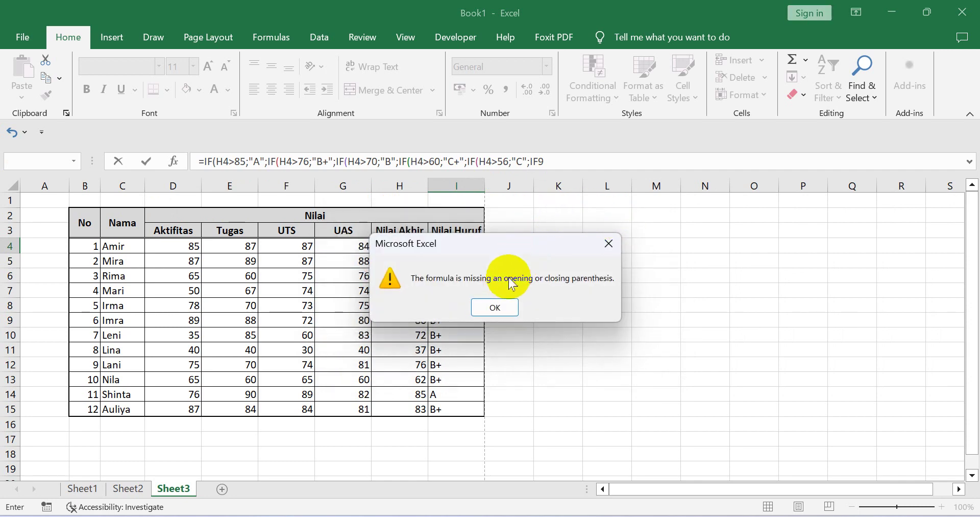
left_click(497, 307)
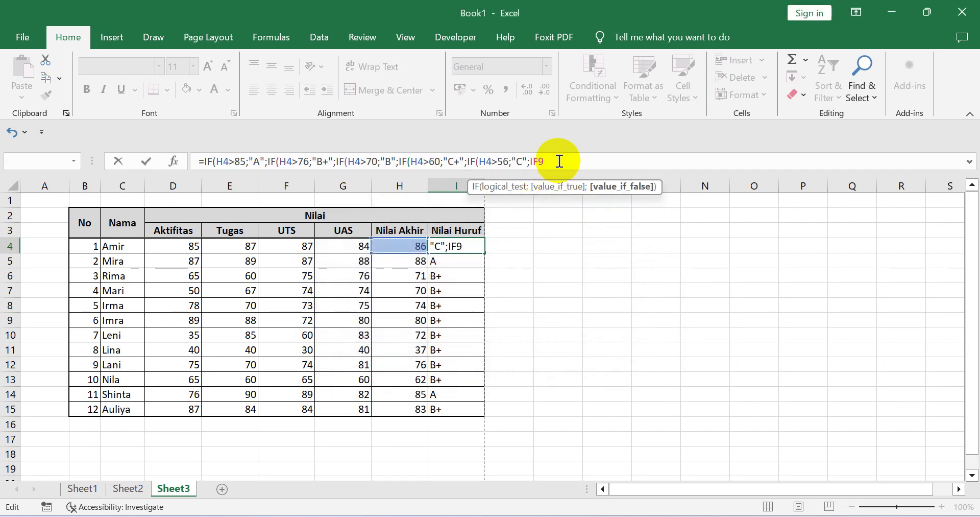
key("BackSpace")
type("(")
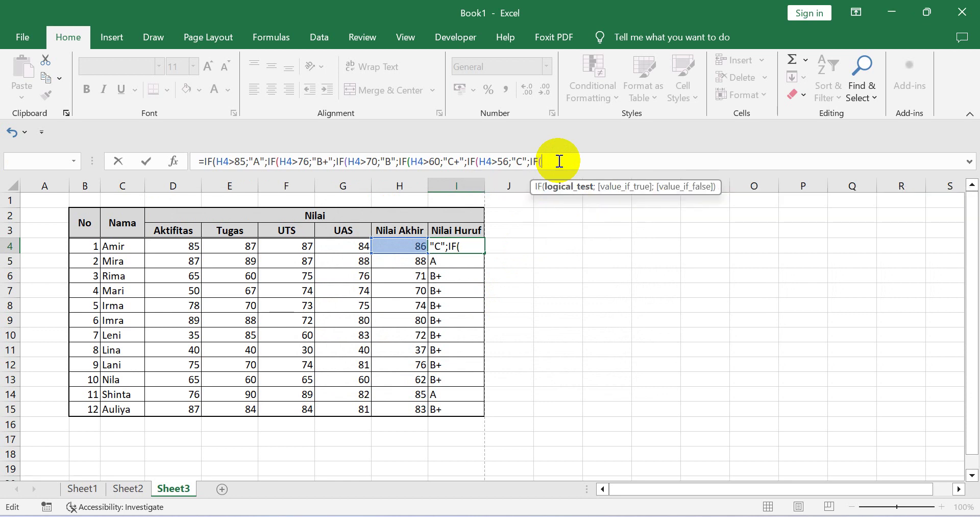
left_click(413, 246)
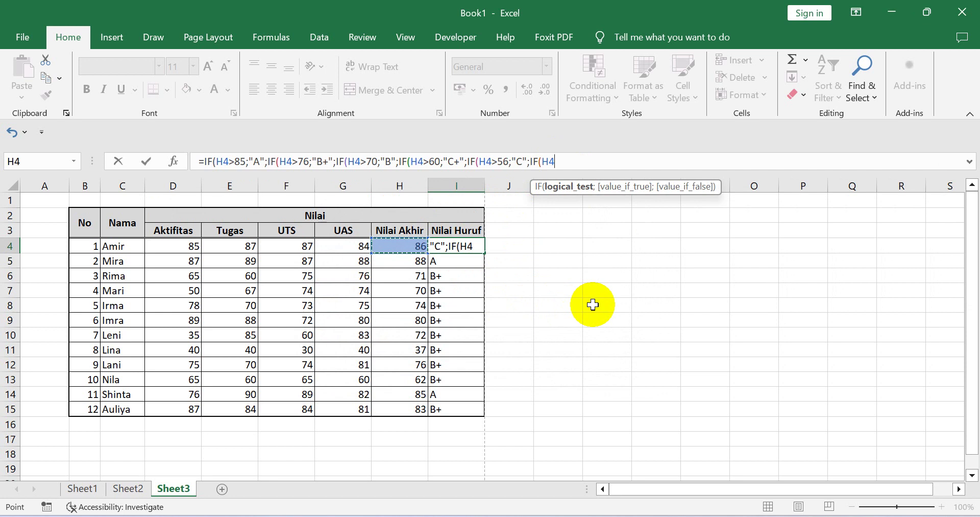
type(">4+")
key("BackSpace")
type("6")
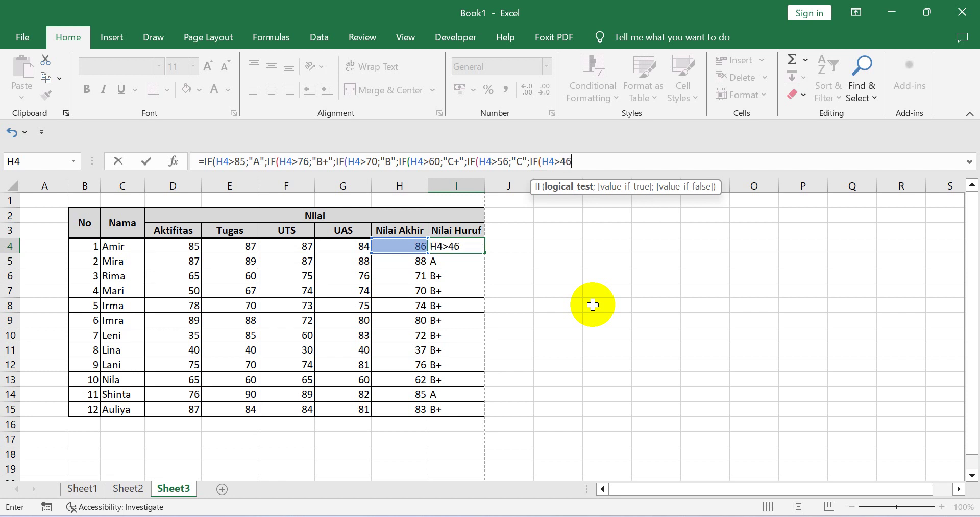
type(";")
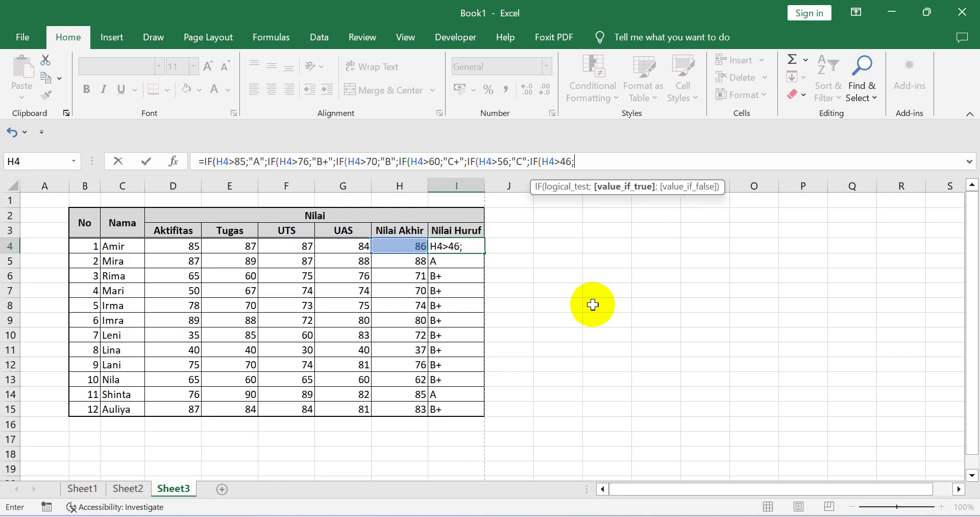
type("\"D\";")
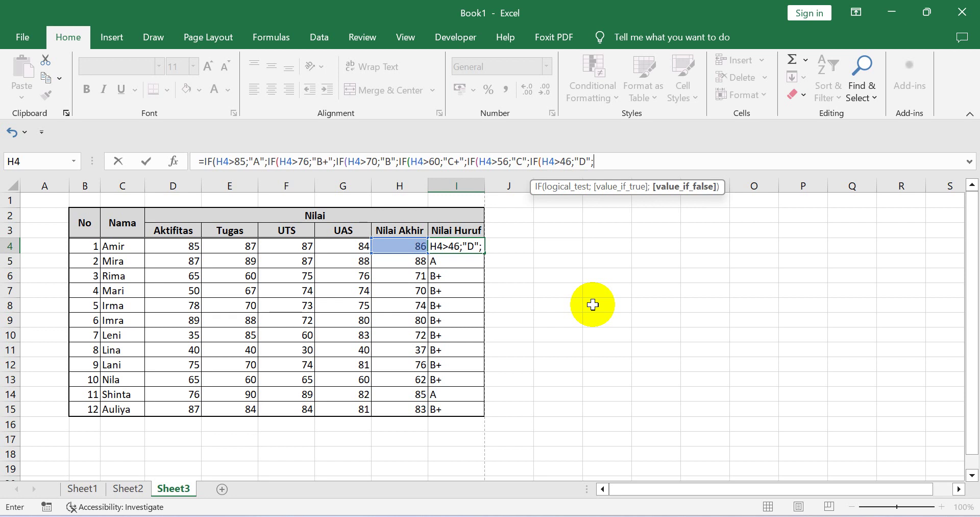
Set "E" as the final value-if-false in I4, close all six IF functions and enter the formula.
type("\"E")
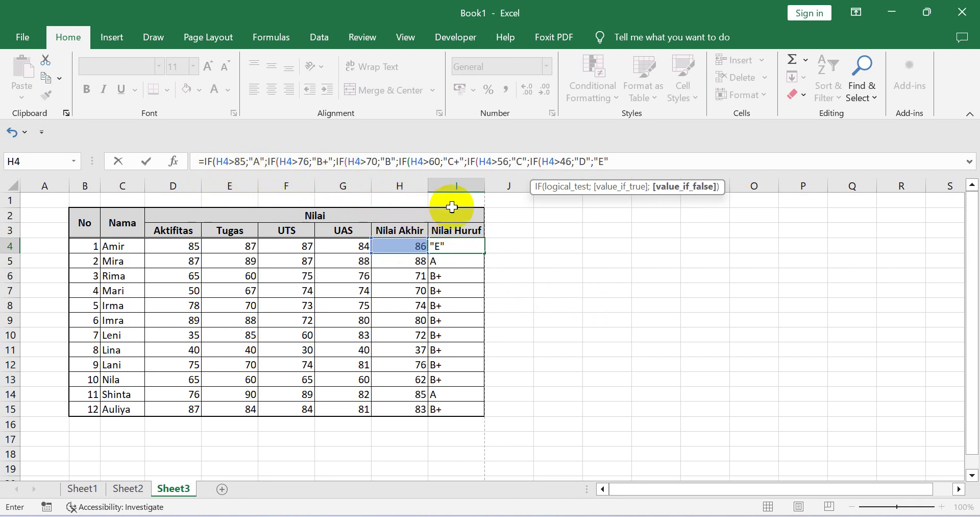
left_click(217, 163)
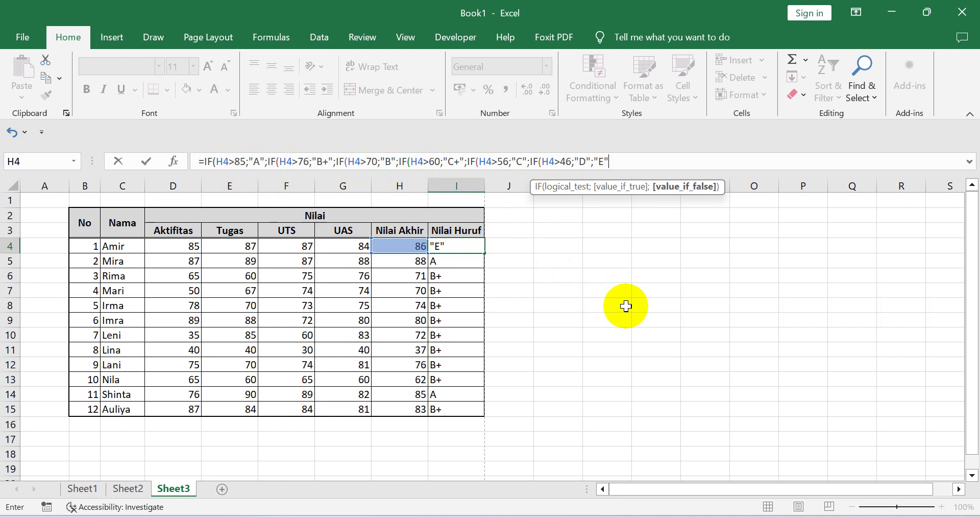
type(")")
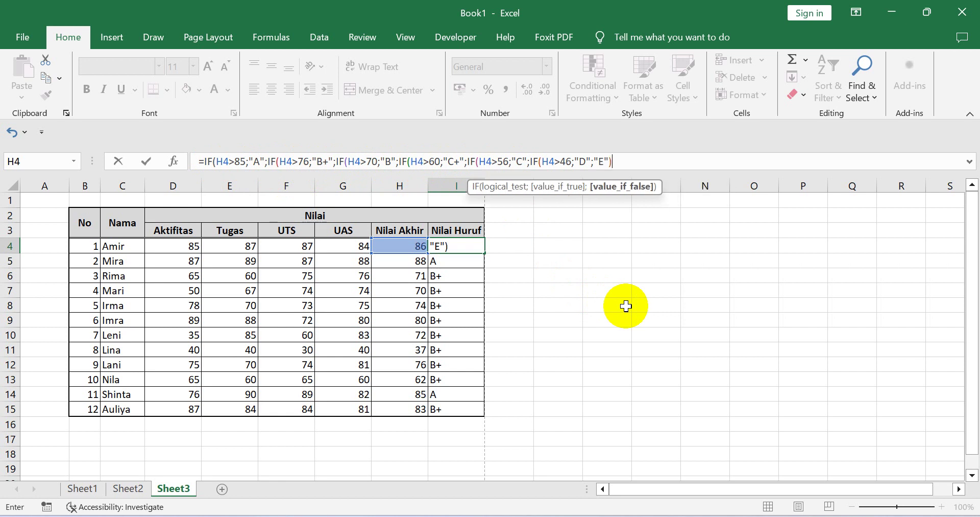
type(")")
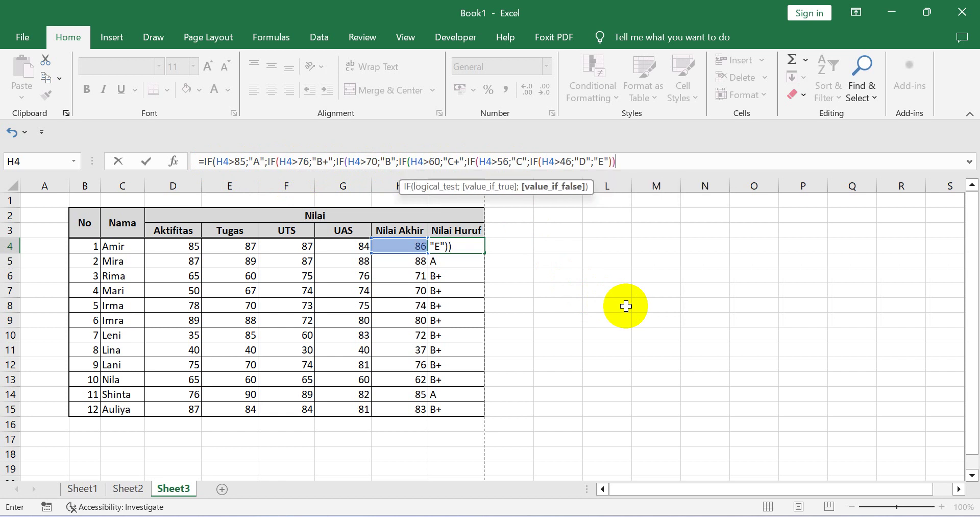
type(")")
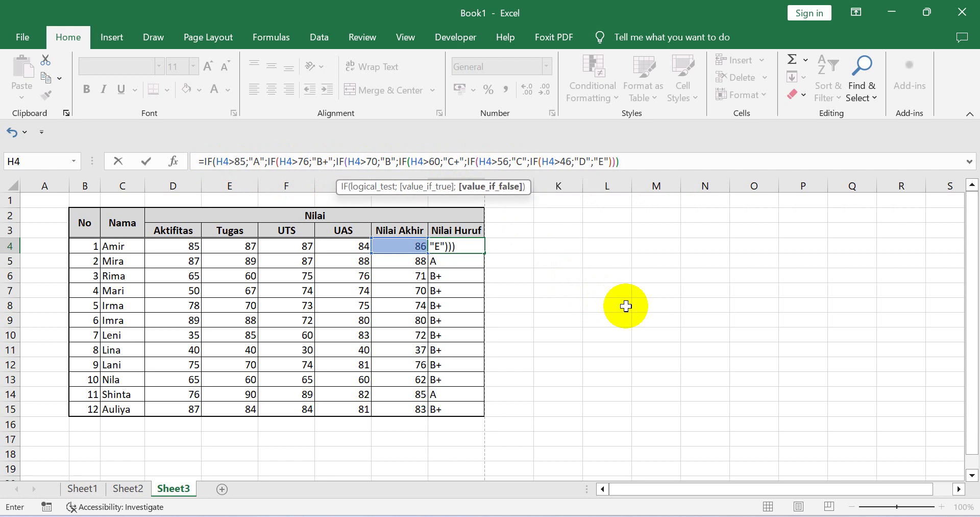
type("))")
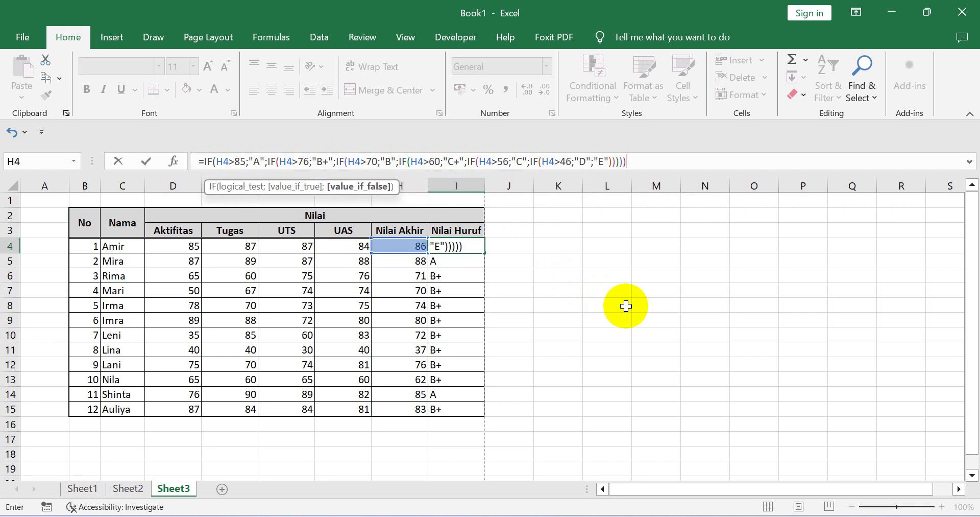
type(")")
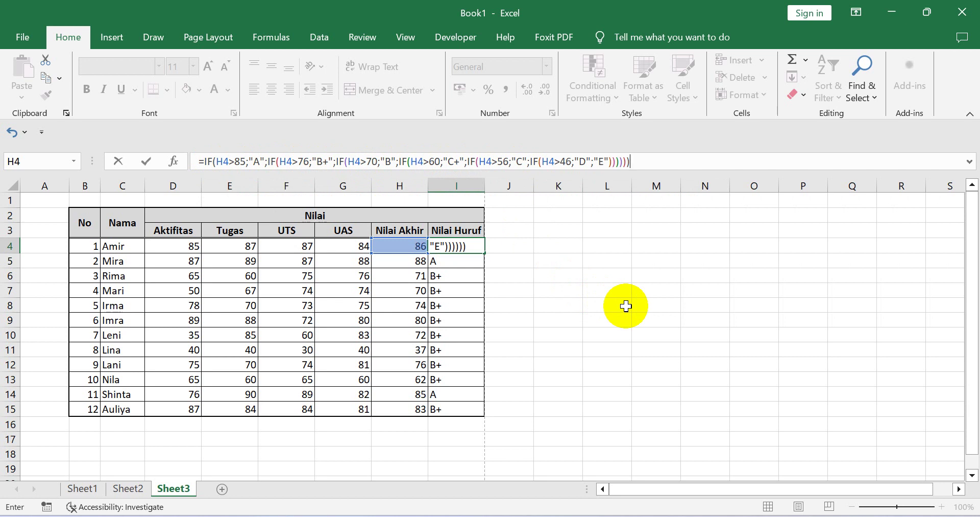
key("Return")
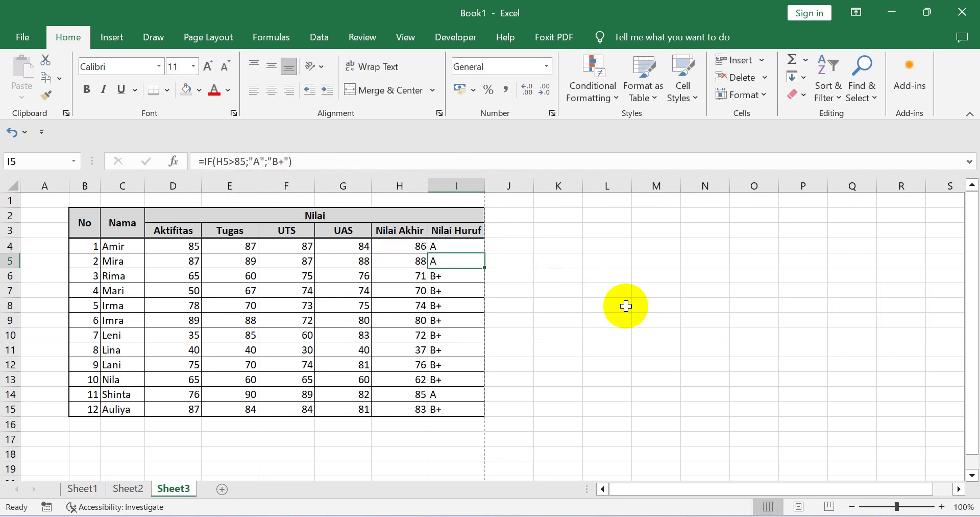
Copy the I4 formula to I5:I15, pasting formulas only.
left_click(452, 245)
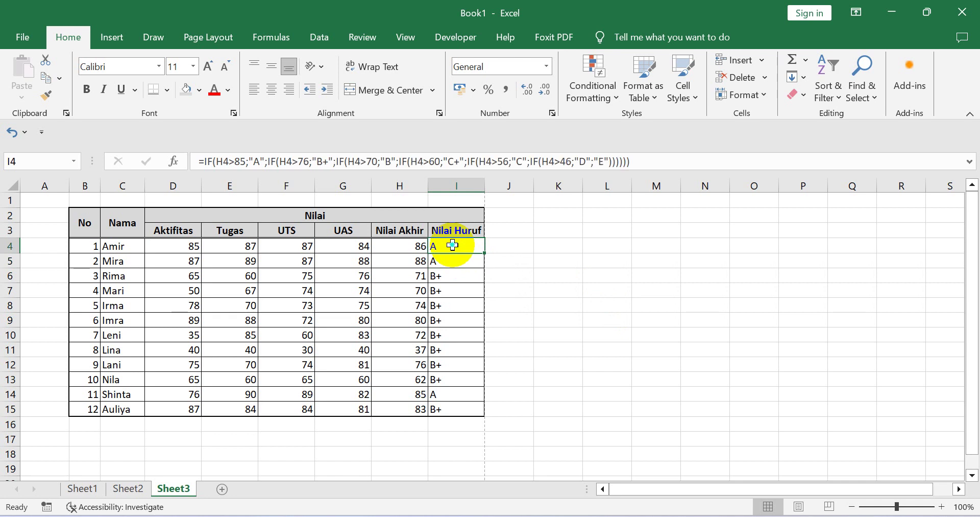
right_click(453, 245)
left_click(479, 185)
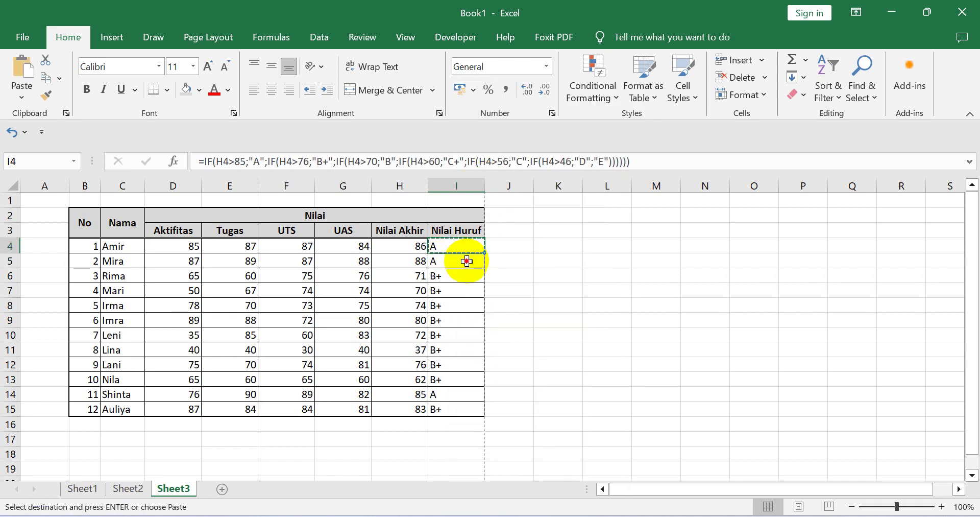
left_click_drag(466, 261, 464, 406)
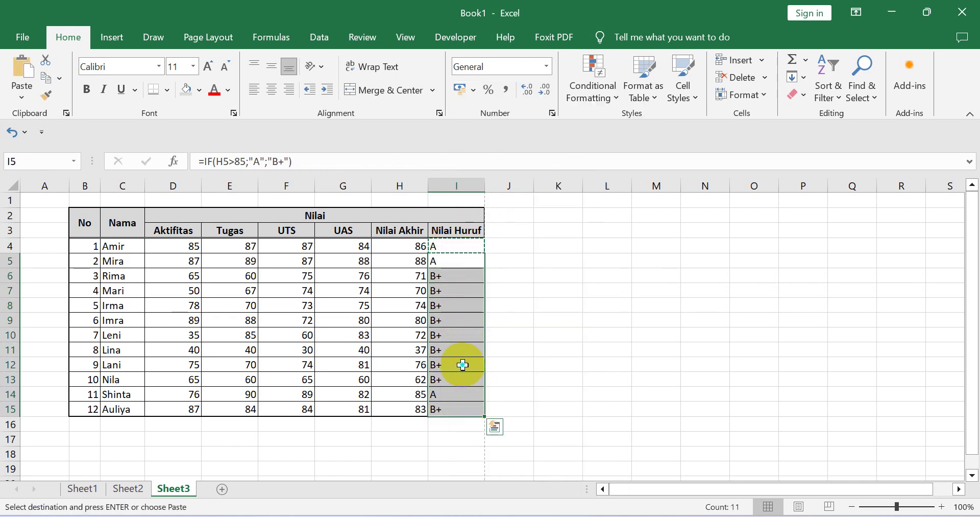
right_click(463, 365)
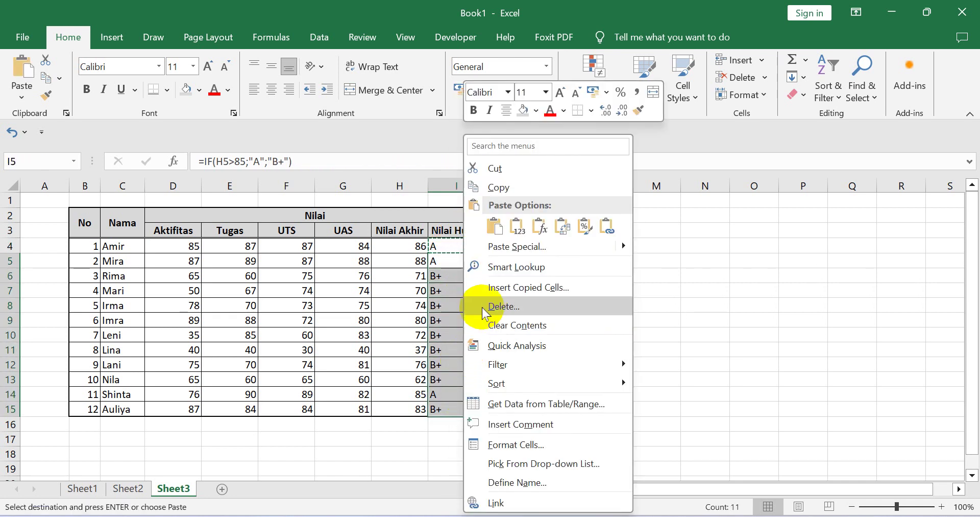
left_click(488, 247)
left_click(375, 195)
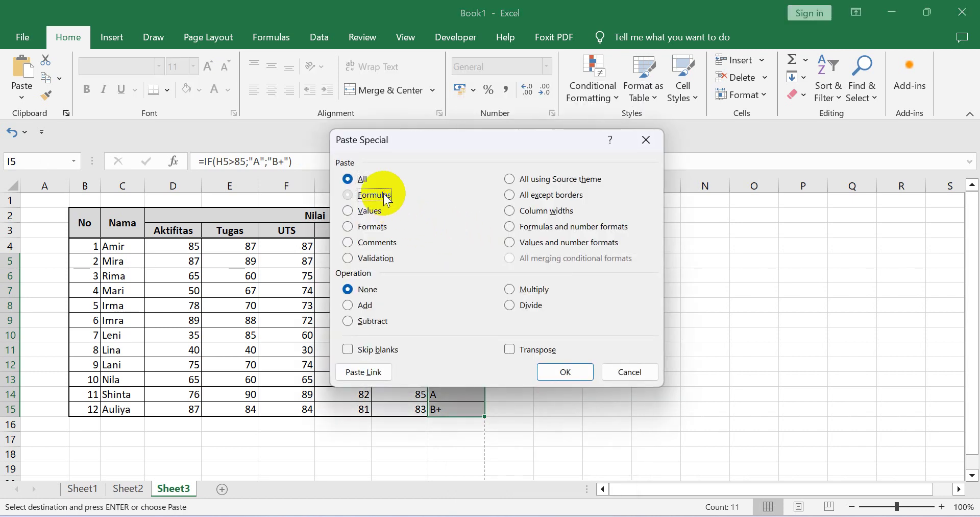
left_click(571, 368)
left_click(587, 354)
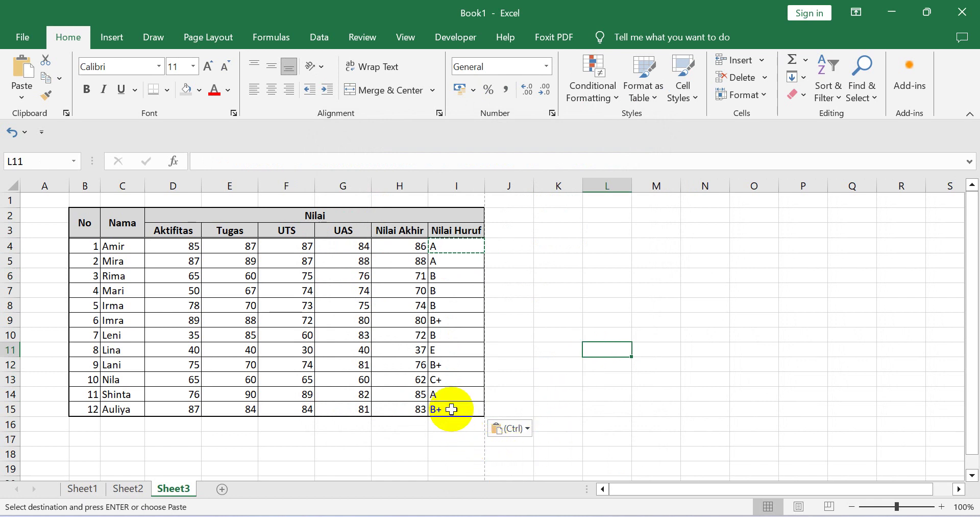
Check the Nilai Huruf grades and formulas in rows 10, 11, 13 and 14 against their Nilai Akhir scores.
left_click(449, 352)
left_click(406, 351)
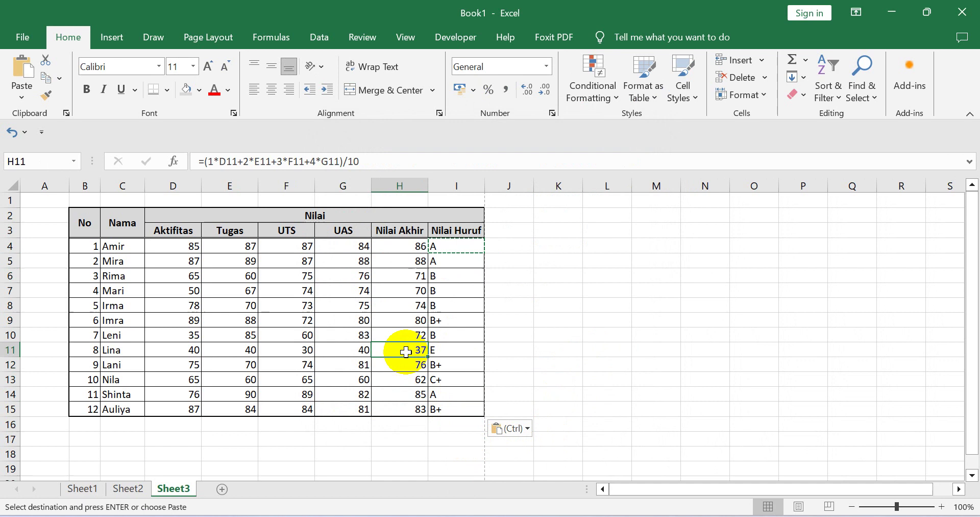
left_click(457, 350)
left_click(450, 384)
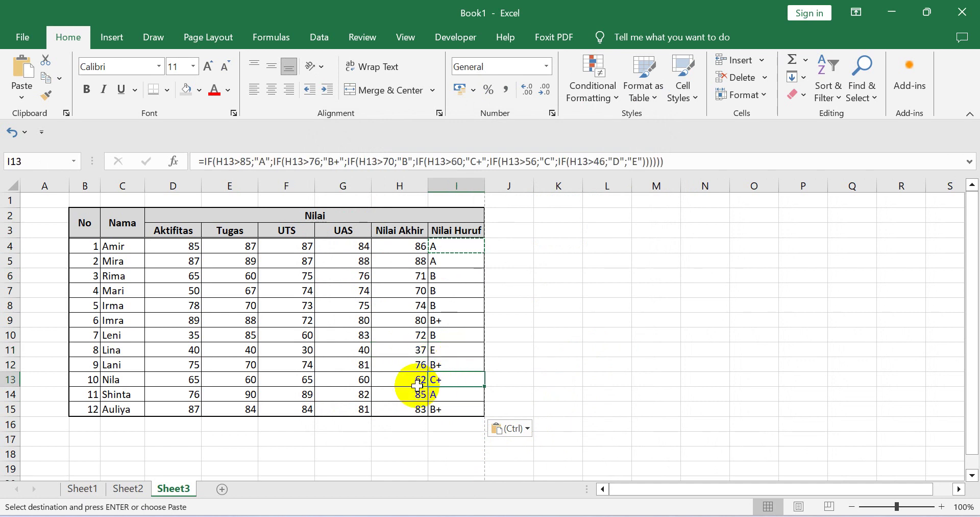
left_click(459, 335)
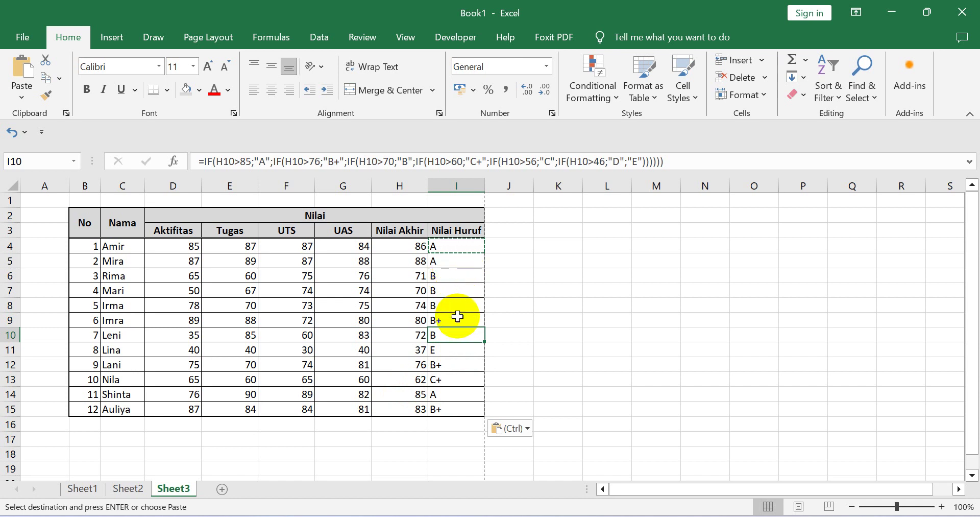
left_click(450, 393)
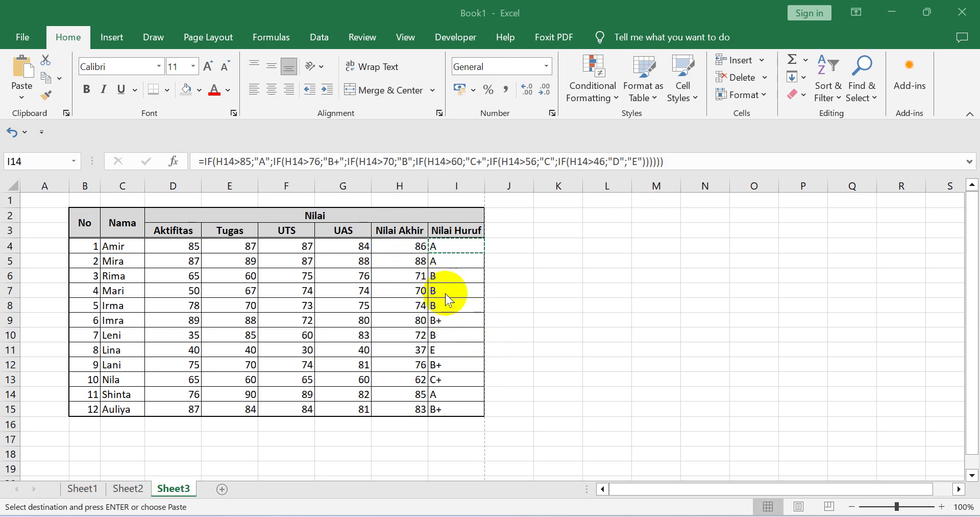
scroll(298, 376, "down", 1)
scroll(250, 377, "up", 1)
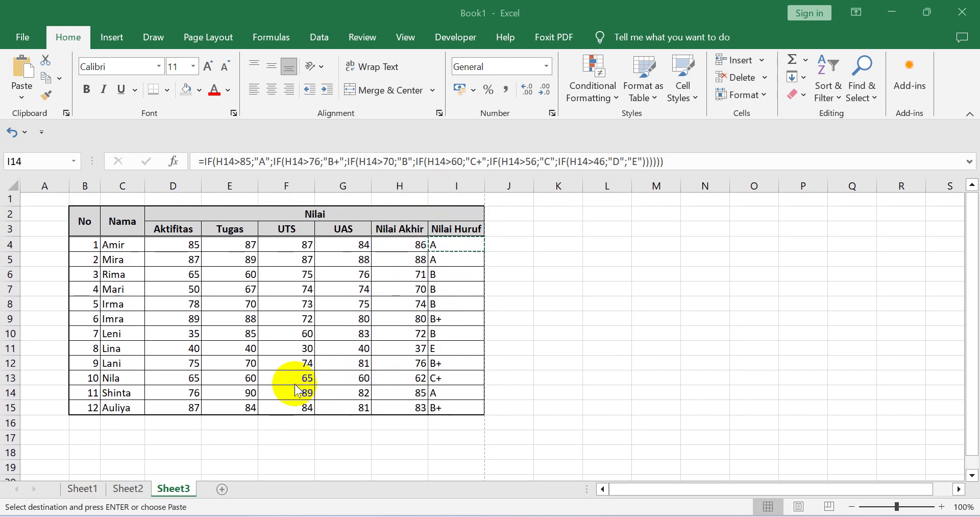
key("ctrl+v")
Total the Aktifitas scores D4:D15 in cell D16 with the SUM function.
left_click(183, 425)
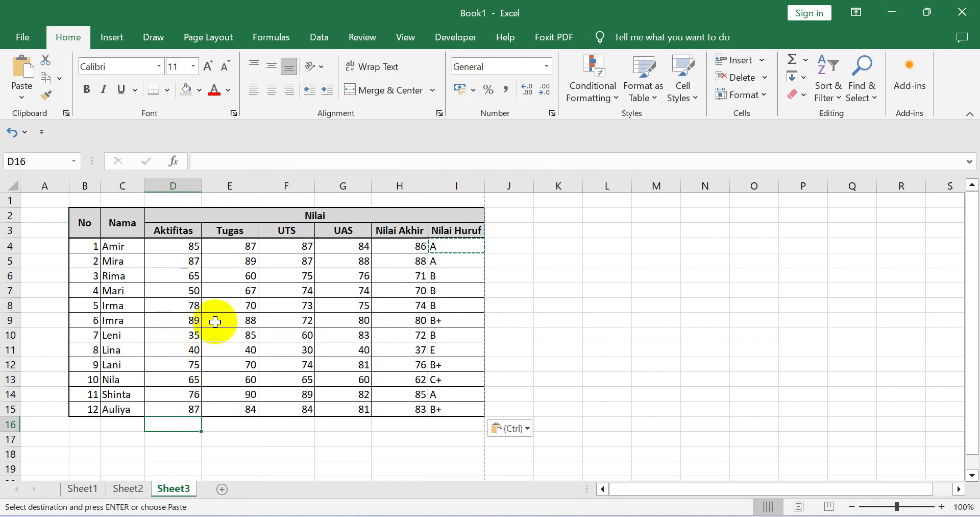
left_click(806, 60)
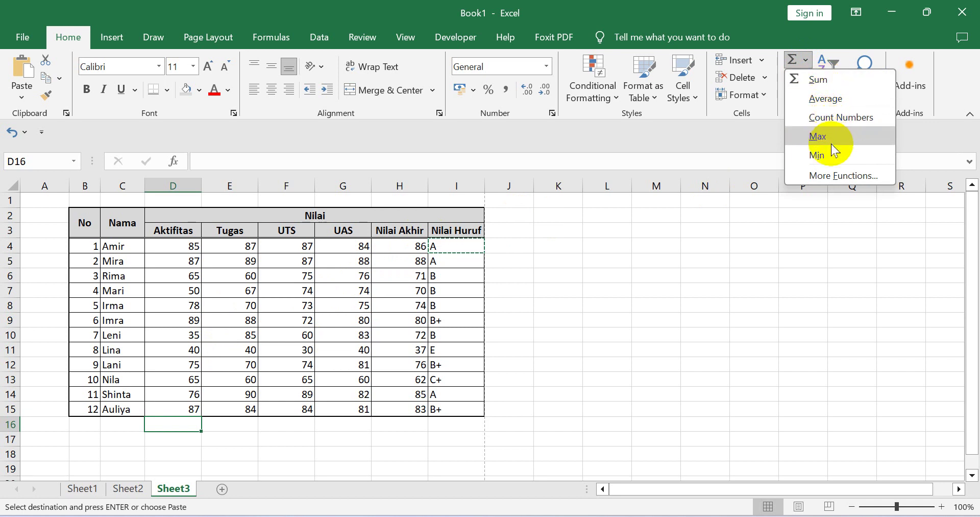
left_click(818, 80)
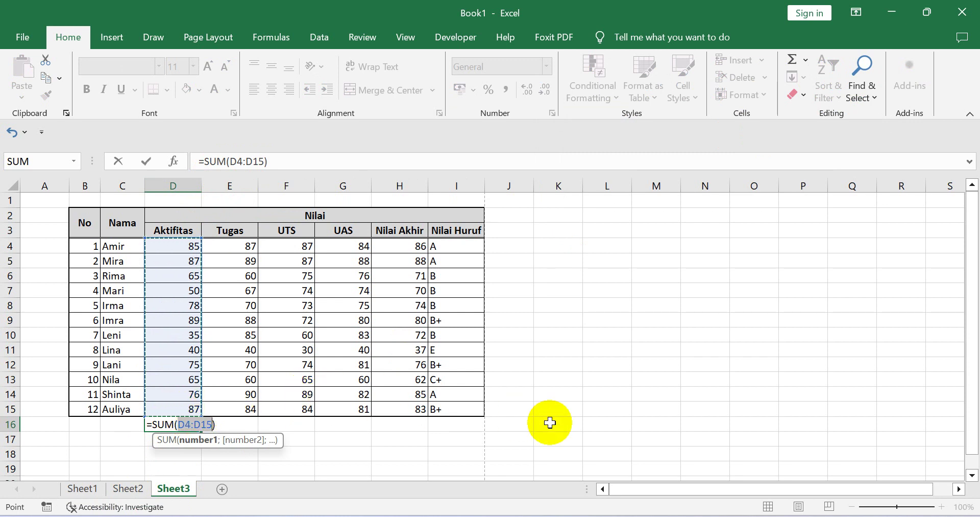
key("Return")
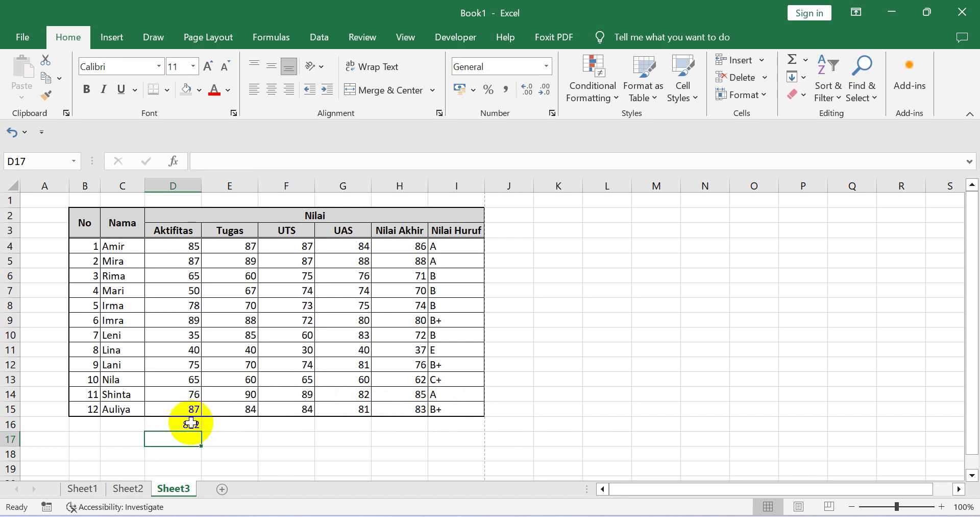
Replace the total in D16 with the average of the Aktifitas scores D4:D15 using the AVERAGE function.
left_click(174, 425)
left_click(805, 60)
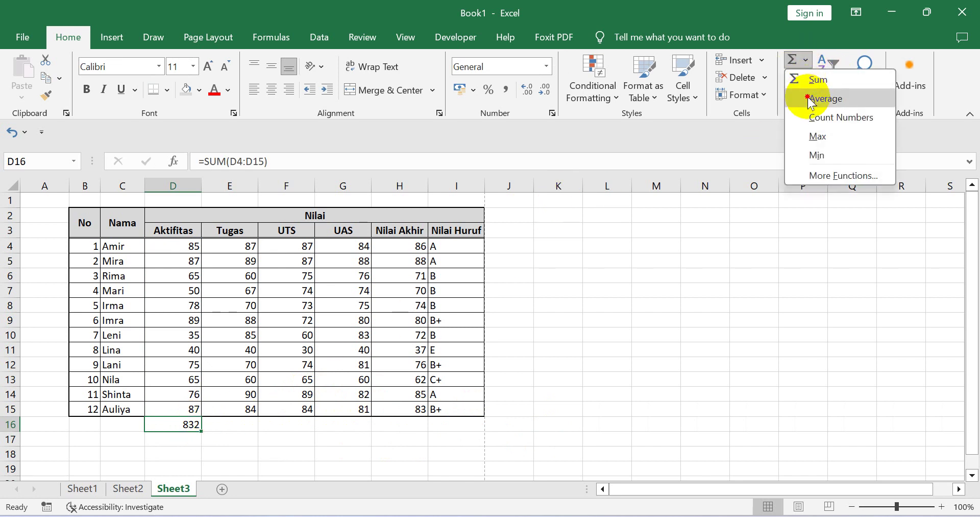
left_click(810, 100)
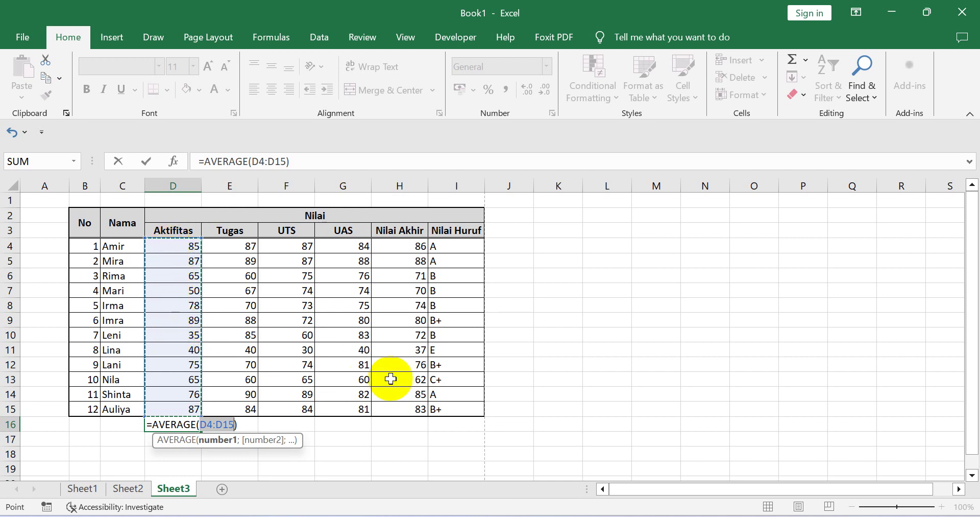
key("Return")
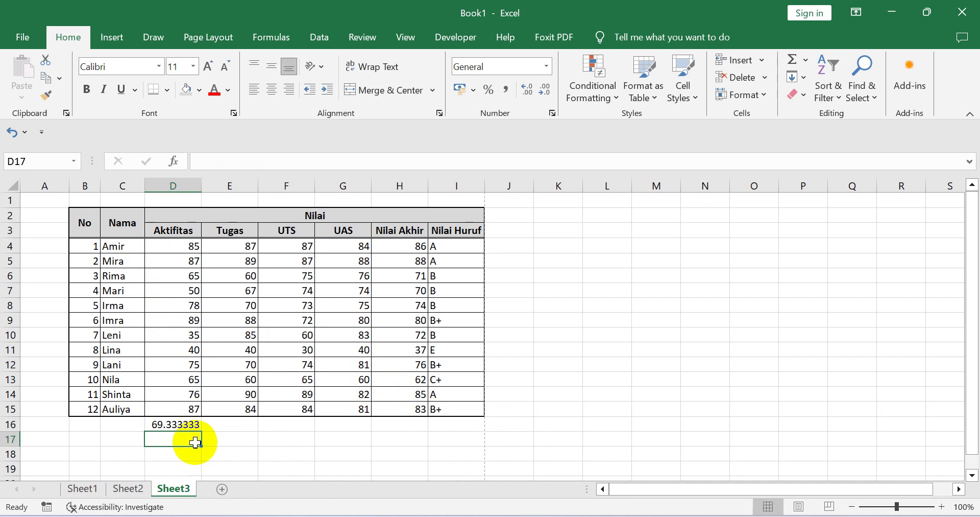
Replace the D16 formula with a COUNT of the numeric Aktifitas scores in D4:D15.
left_click(185, 425)
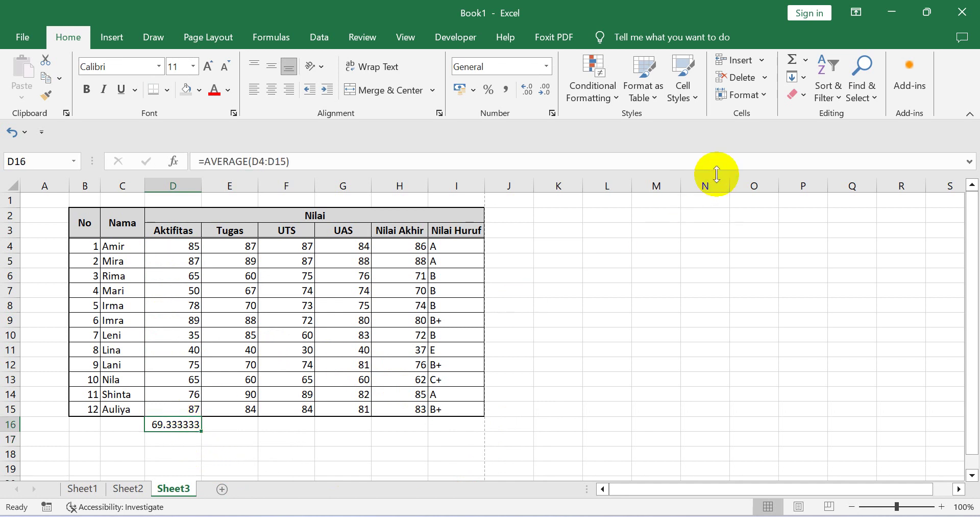
left_click(806, 60)
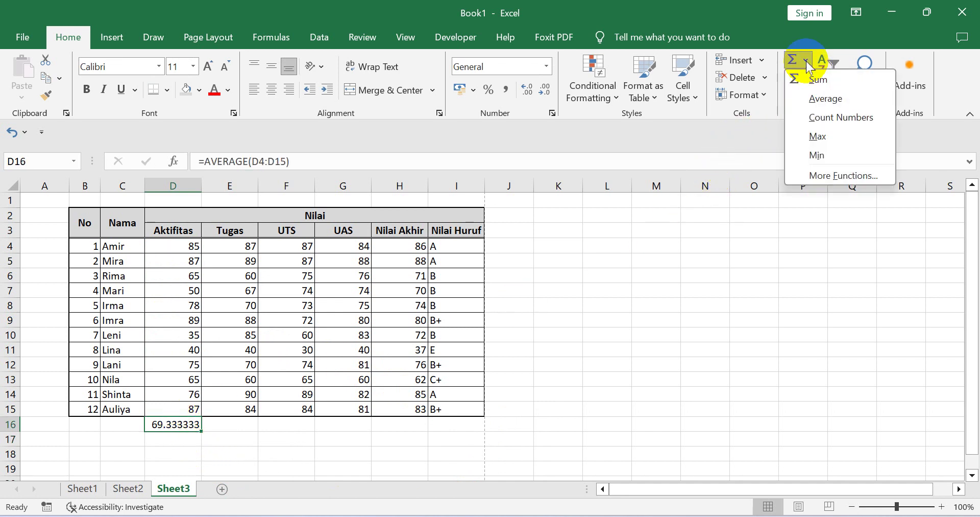
left_click(816, 118)
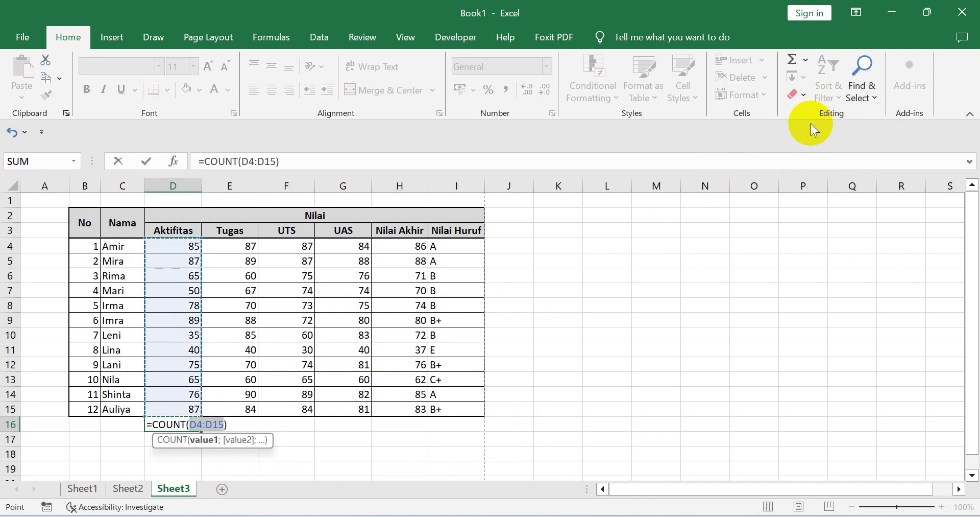
key("Return")
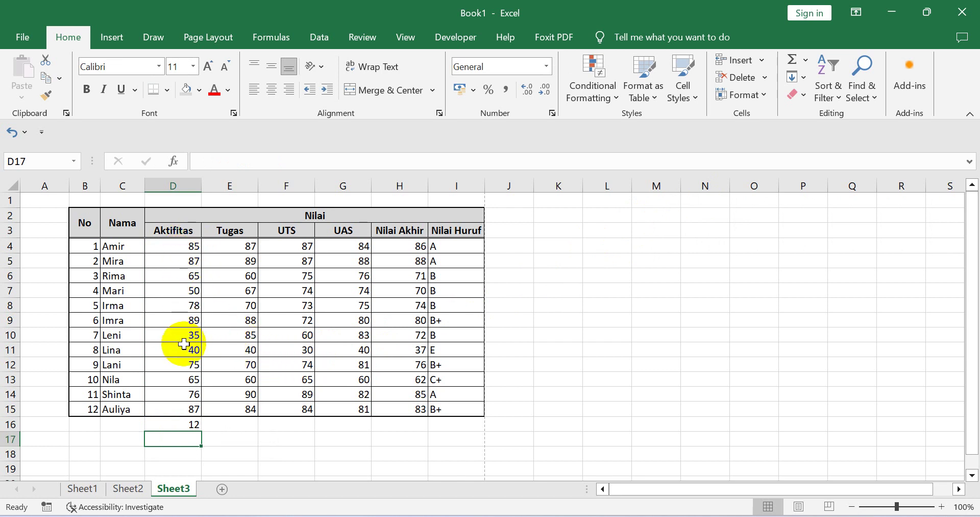
Clear the Aktifitas score in D7 to test the count in D16 and re-enter 50.
left_click(185, 291)
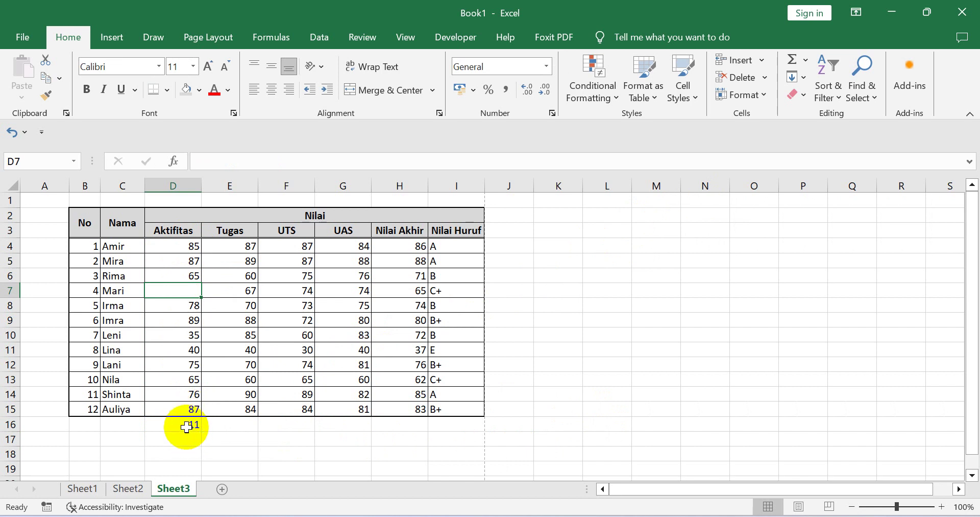
type("50")
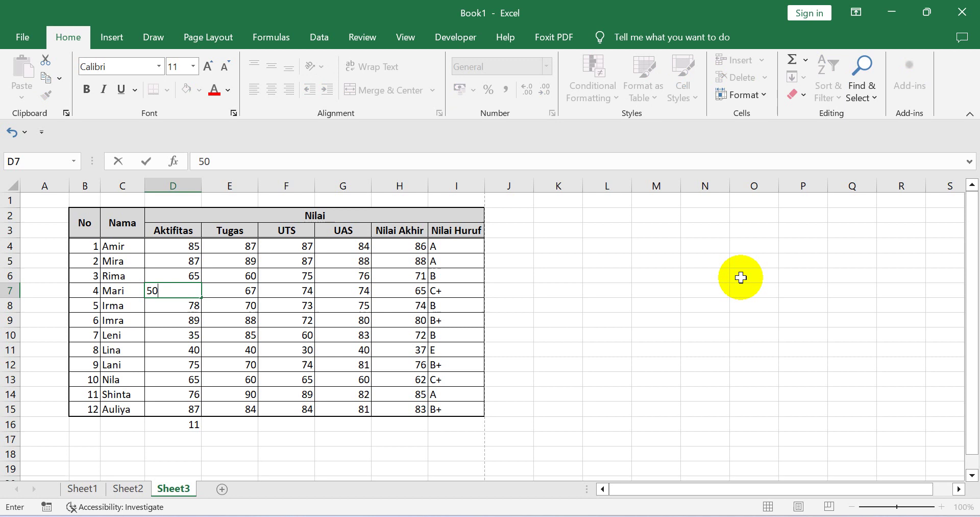
left_click(740, 278)
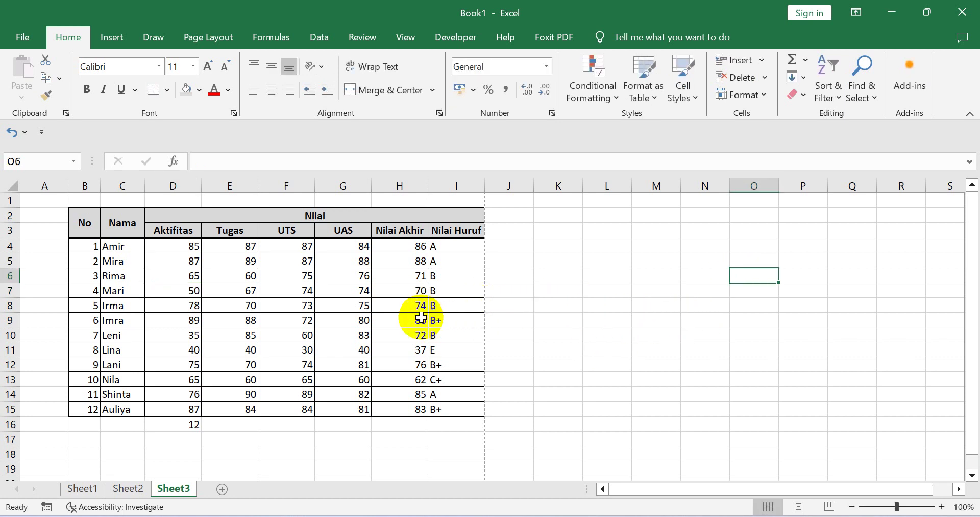
Find the highest Aktifitas score of D4:D15 in D16 with the MAX function and compare it with the score in D9.
left_click(177, 424)
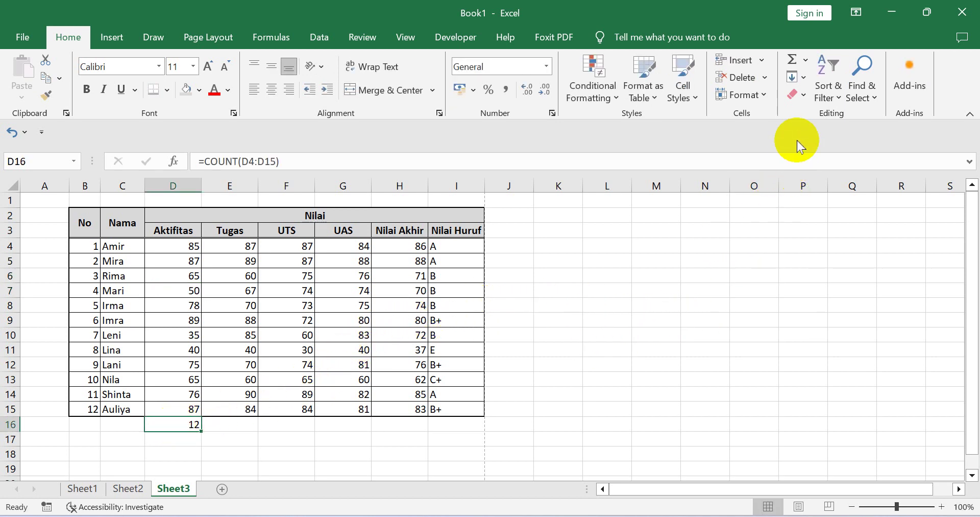
left_click(807, 64)
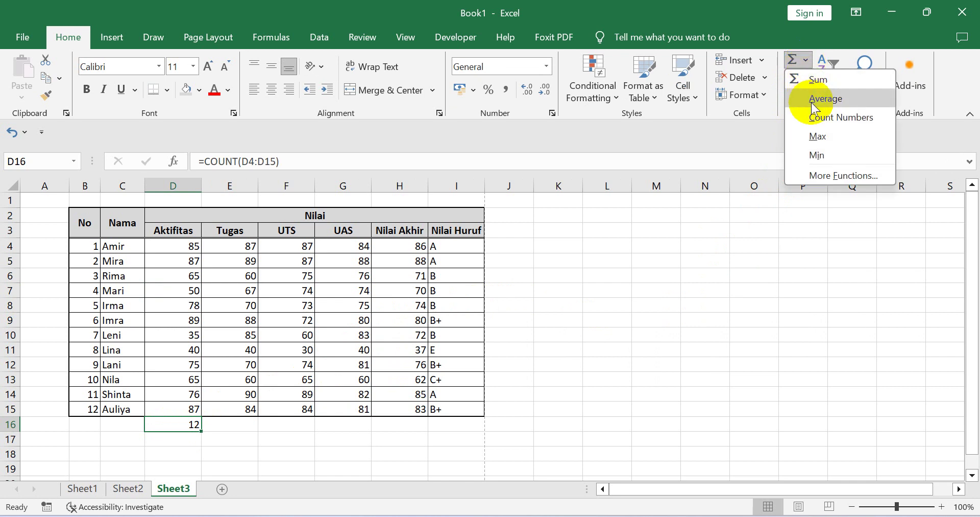
left_click(819, 137)
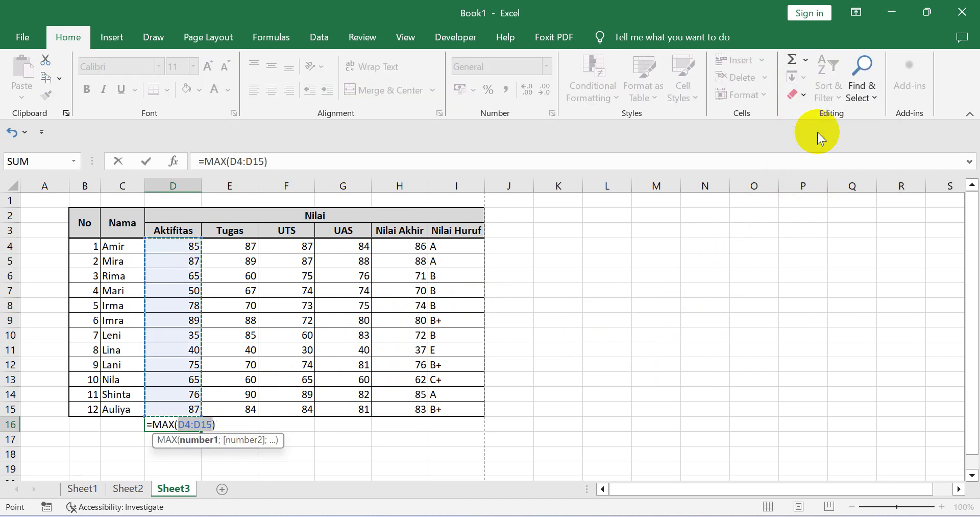
key("Return")
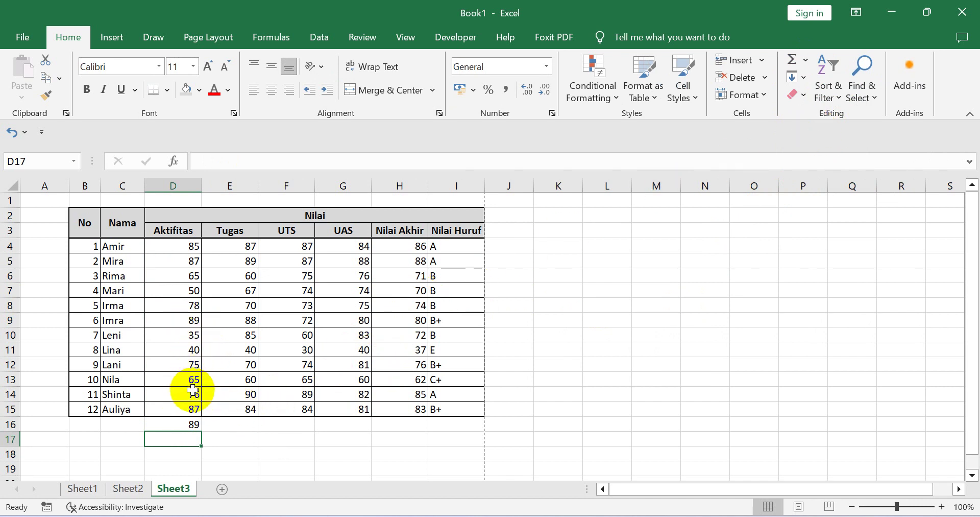
left_click(185, 322)
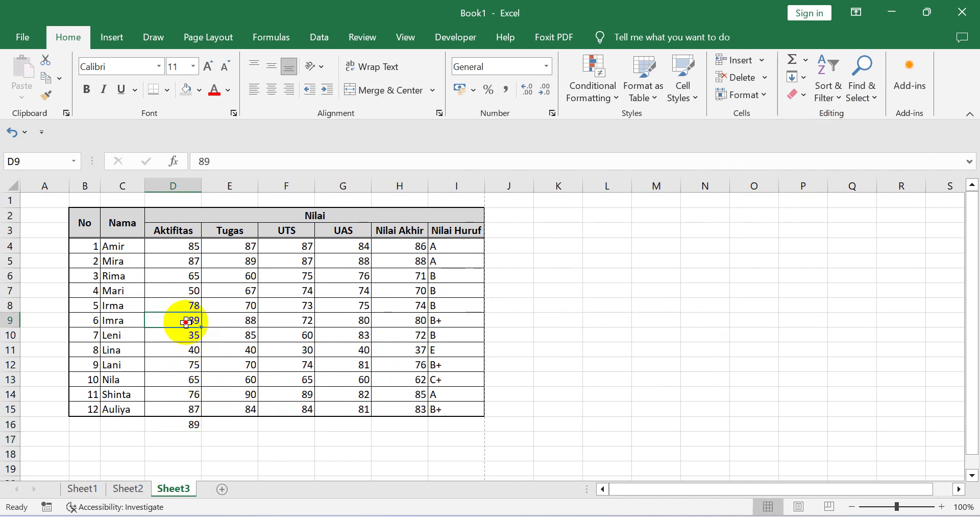
Replace the D16 formula with MIN over D4:D15 to find the lowest Aktifitas score.
left_click(192, 425)
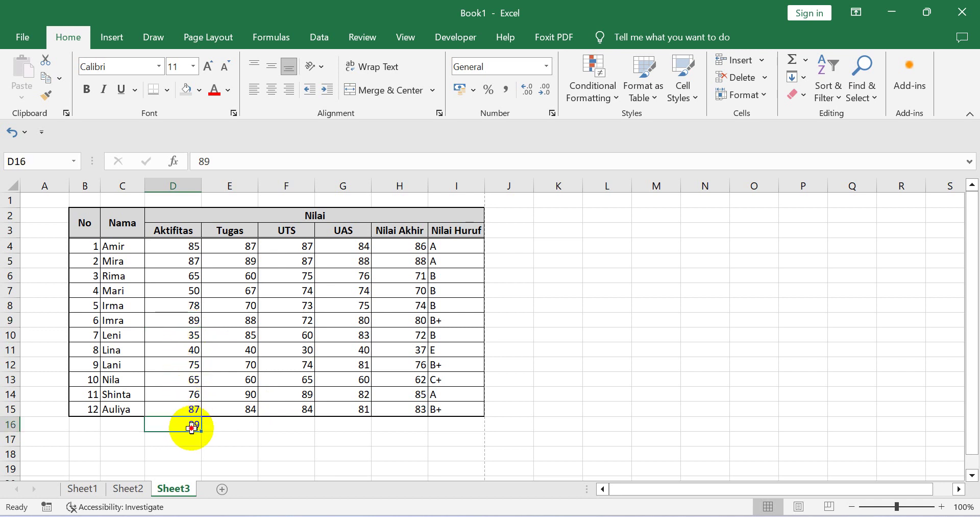
left_click(805, 59)
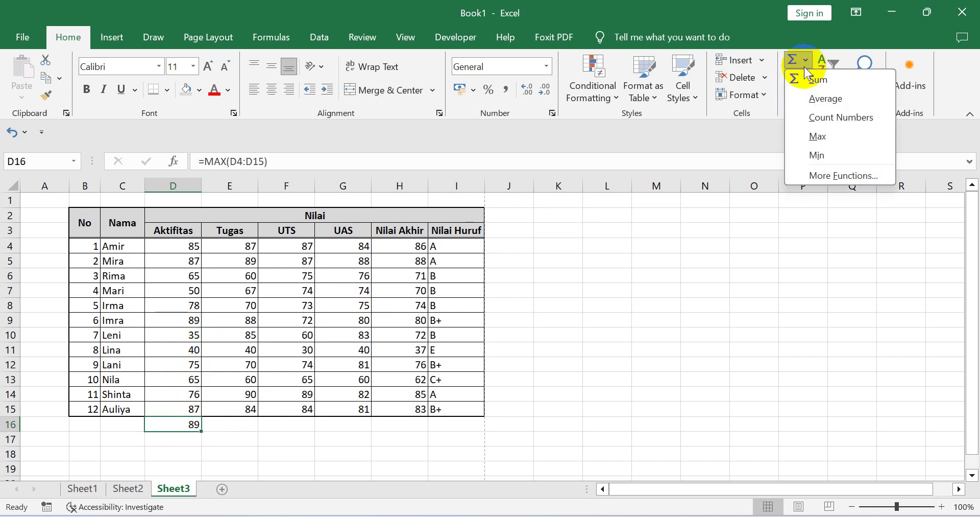
left_click(812, 148)
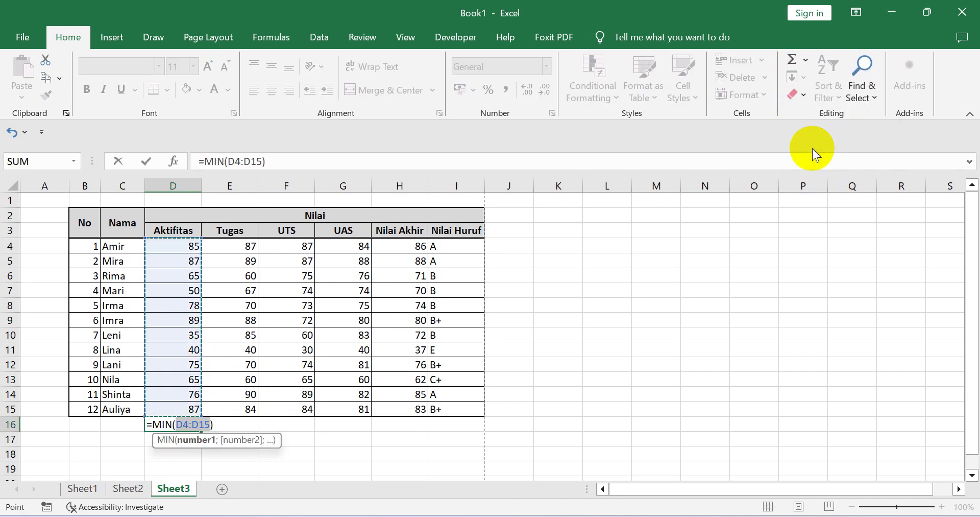
key("Return")
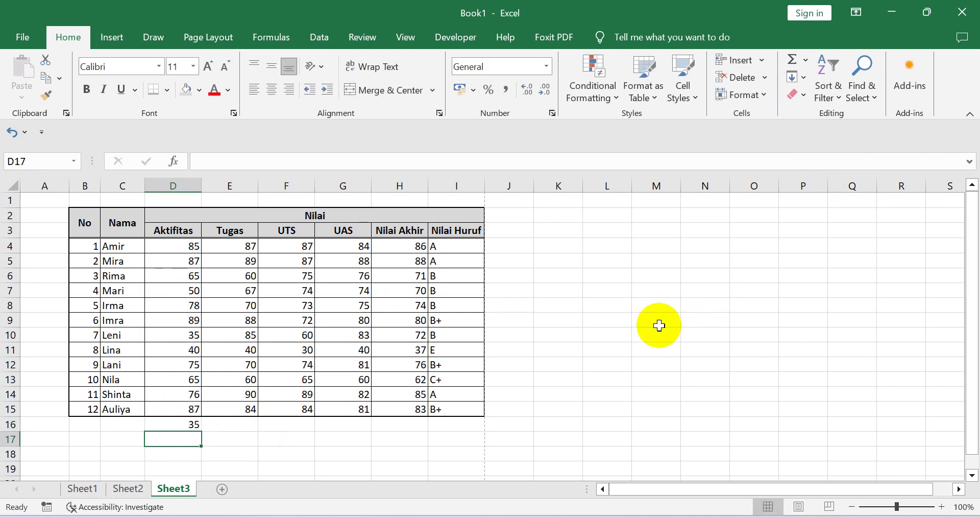
Set D16 to the AVERAGE function over the Aktifitas scores D4:D15 in place of the MIN formula.
left_click(175, 422)
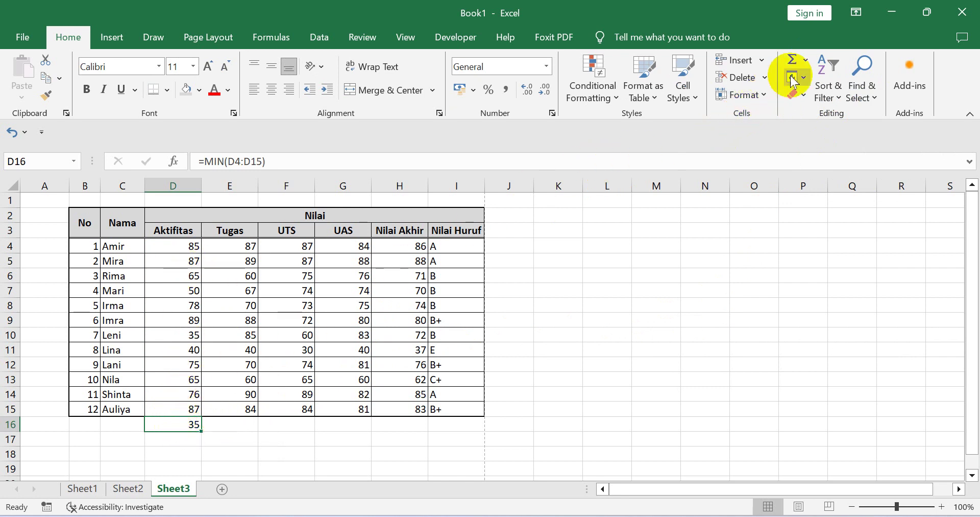
left_click(805, 60)
left_click(813, 97)
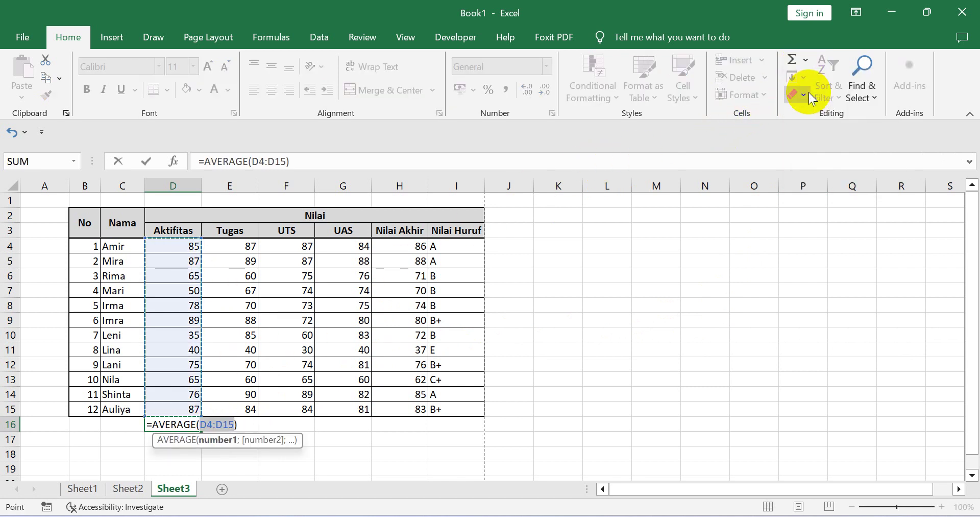
key("Return")
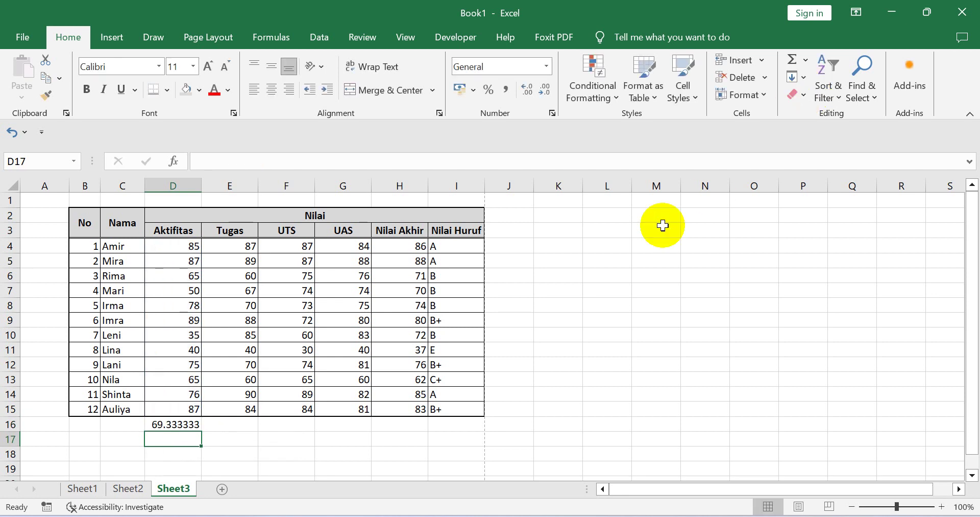
left_click(356, 467)
Copy the average formula from D16 to E16:H16, pasting formulas only.
left_click(192, 422)
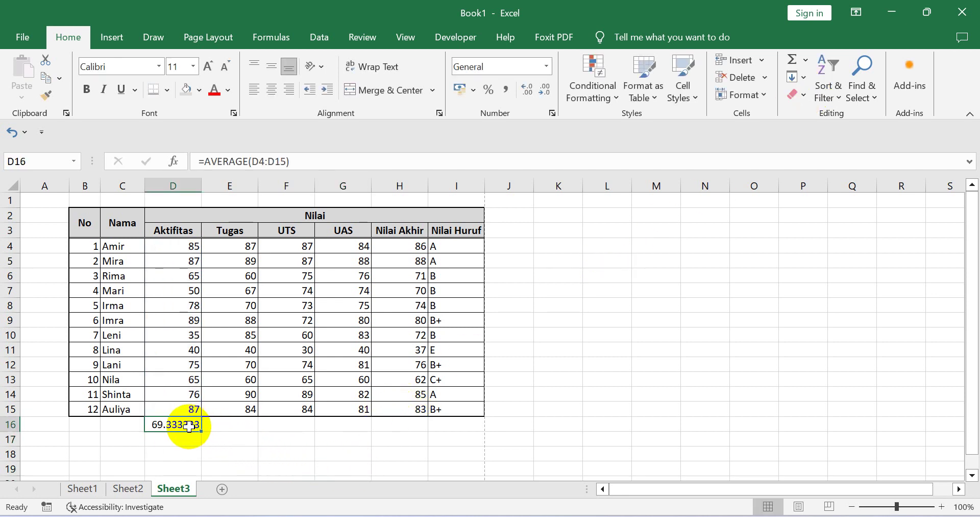
right_click(192, 422)
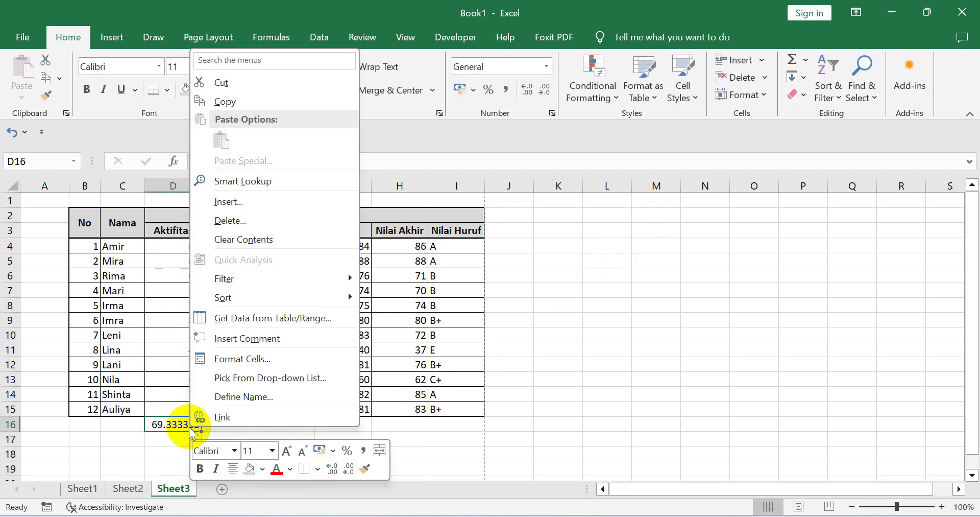
left_click(246, 101)
left_click_drag(240, 423, 379, 424)
right_click(381, 423)
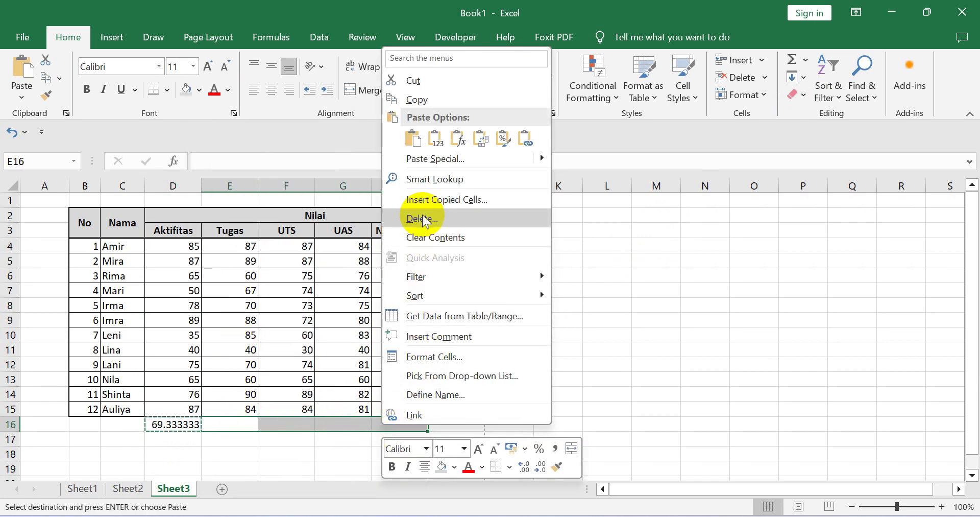
left_click(419, 158)
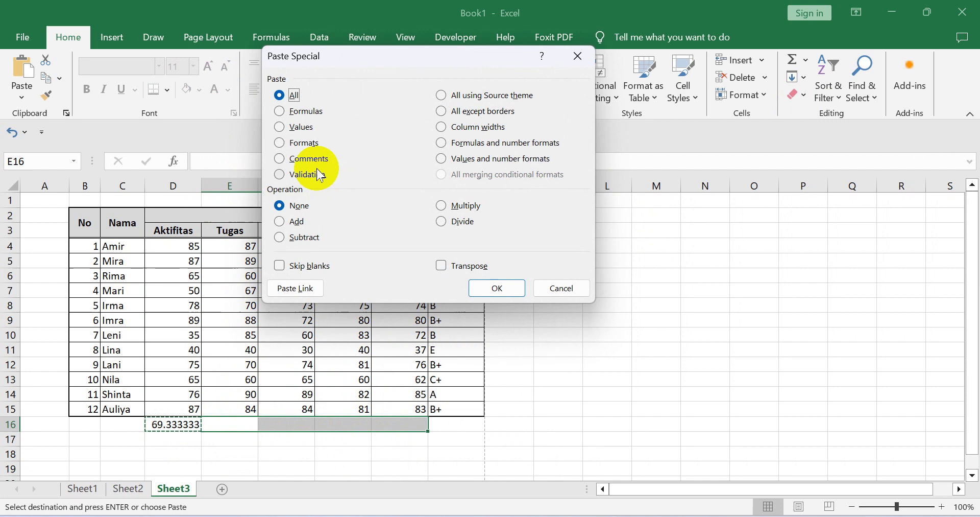
left_click(299, 111)
left_click(497, 288)
left_click(572, 388)
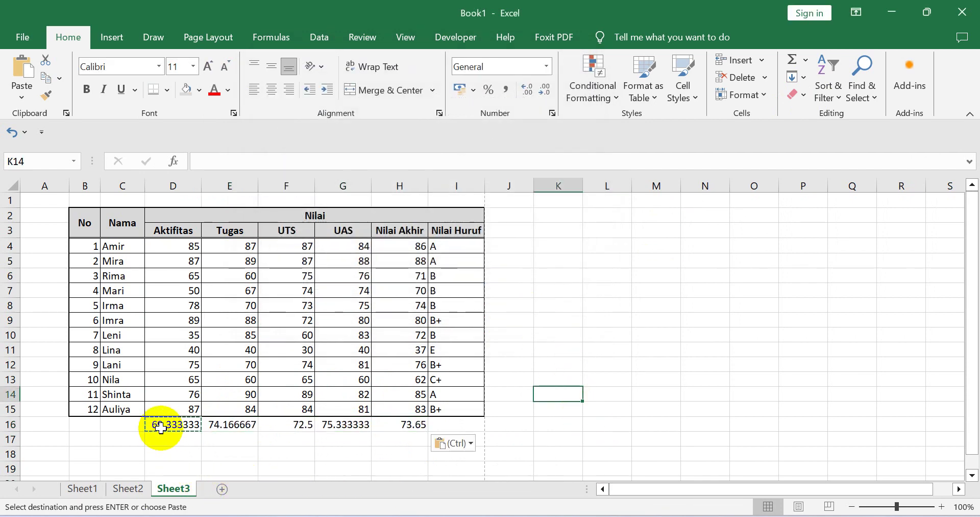
Format the averages in D16:H16 to show one decimal place.
left_click_drag(160, 423, 392, 420)
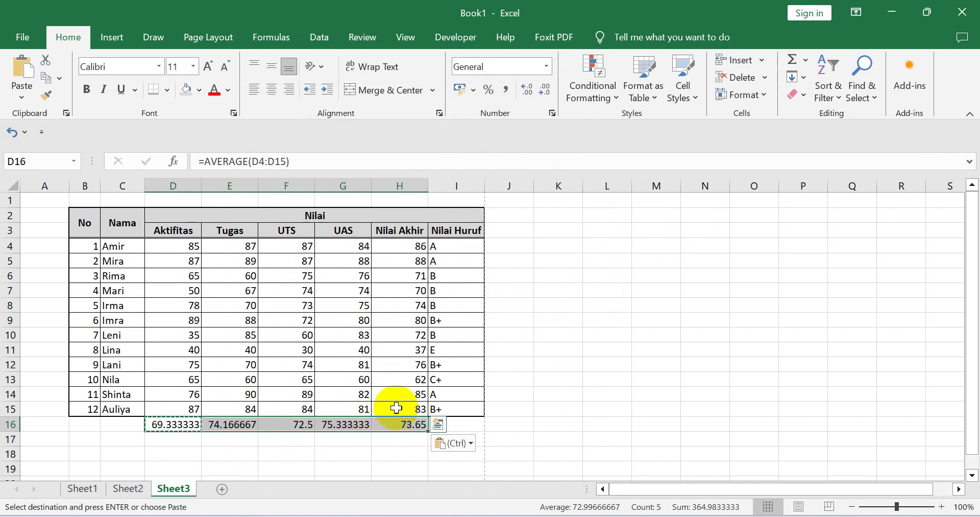
left_click(545, 97)
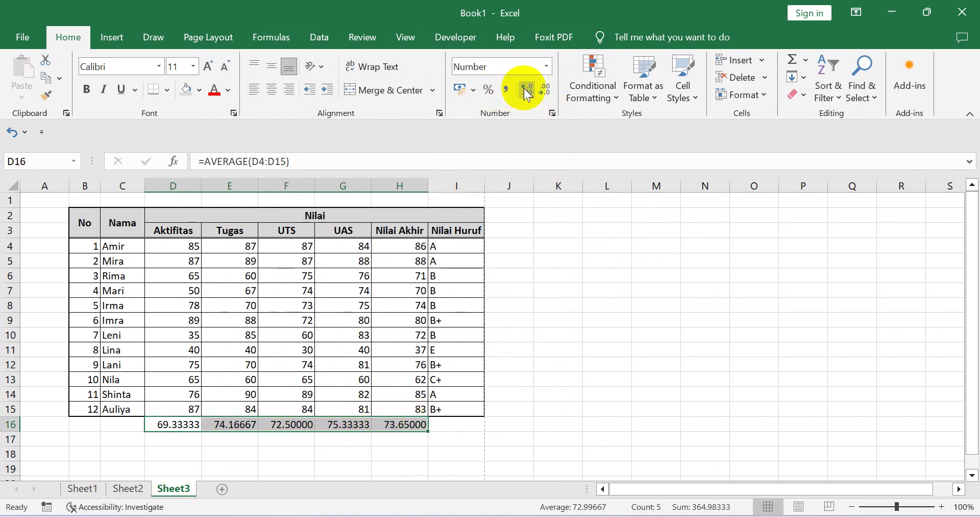
left_click(526, 91)
left_click(546, 93)
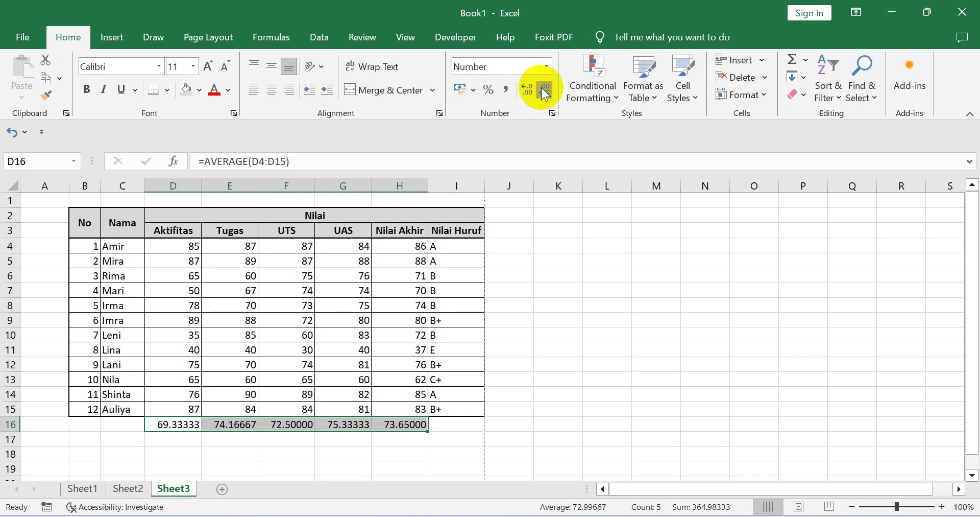
left_click(546, 93)
left_click(545, 93)
left_click(545, 93)
left_click(545, 93)
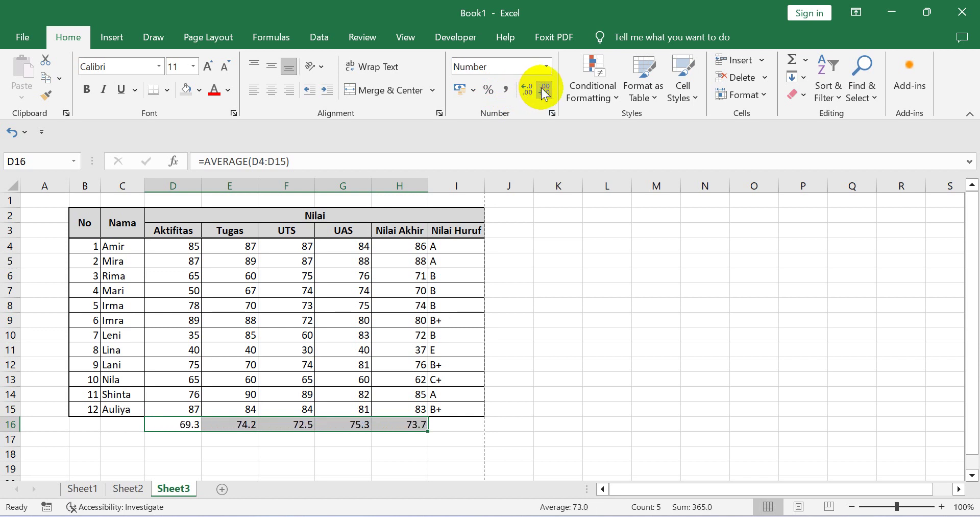
left_click(577, 395)
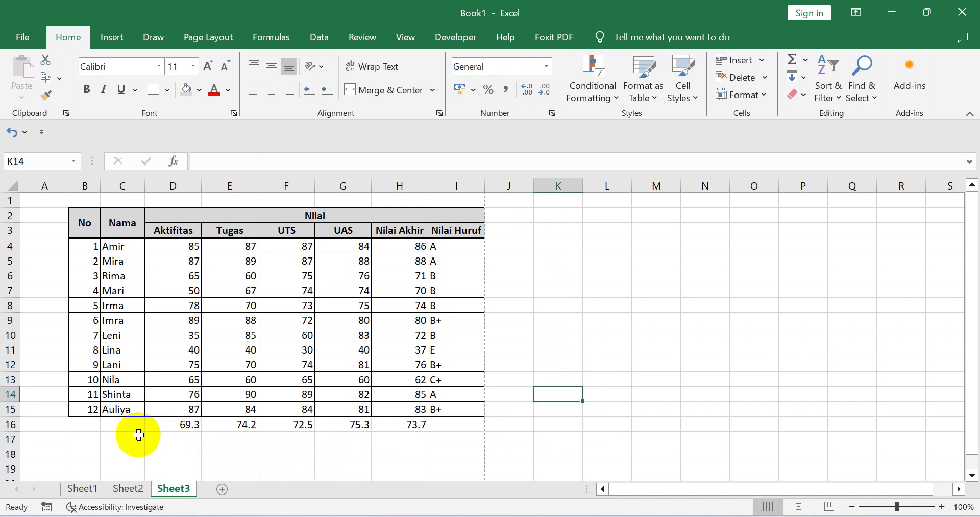
Apply all borders to the averages row B16:I16.
left_click_drag(84, 425, 432, 425)
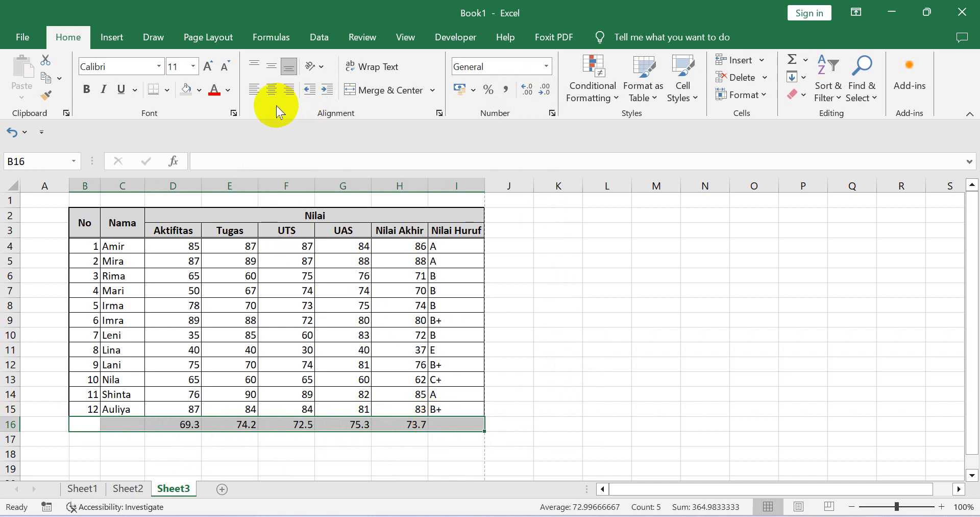
left_click(168, 91)
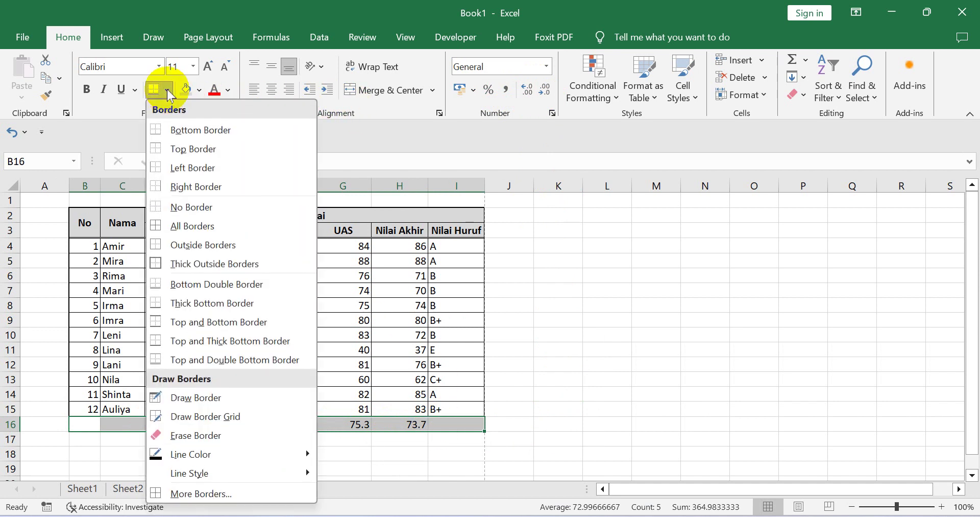
left_click(189, 226)
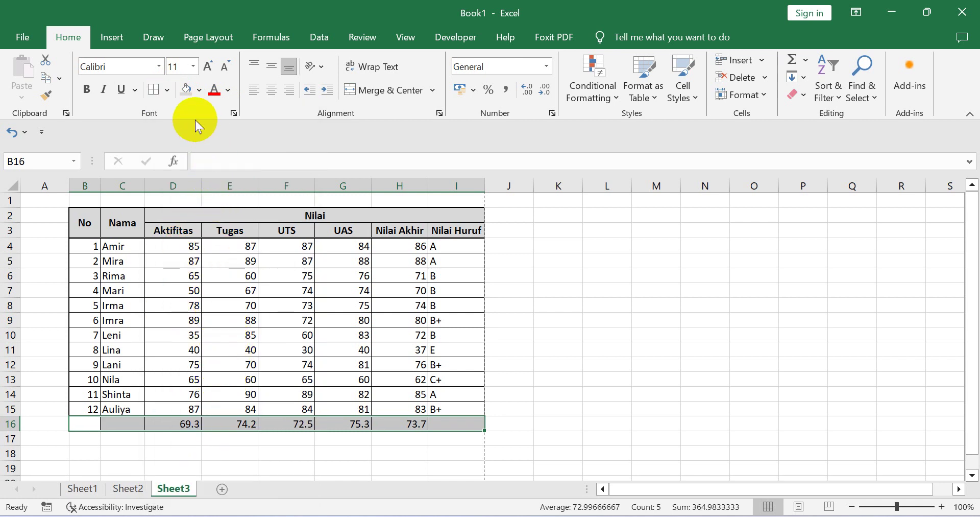
Apply a thick outside border around the averages row B16:I16.
left_click(167, 92)
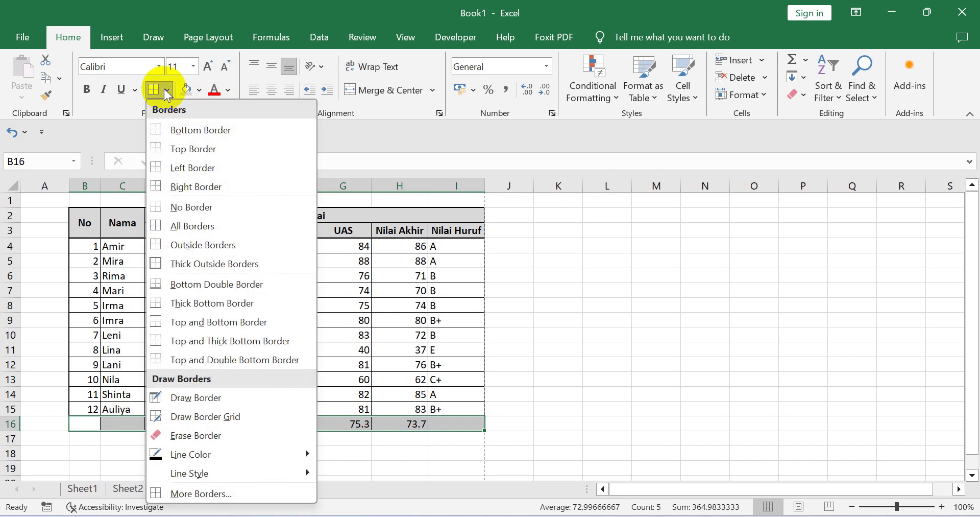
left_click(188, 264)
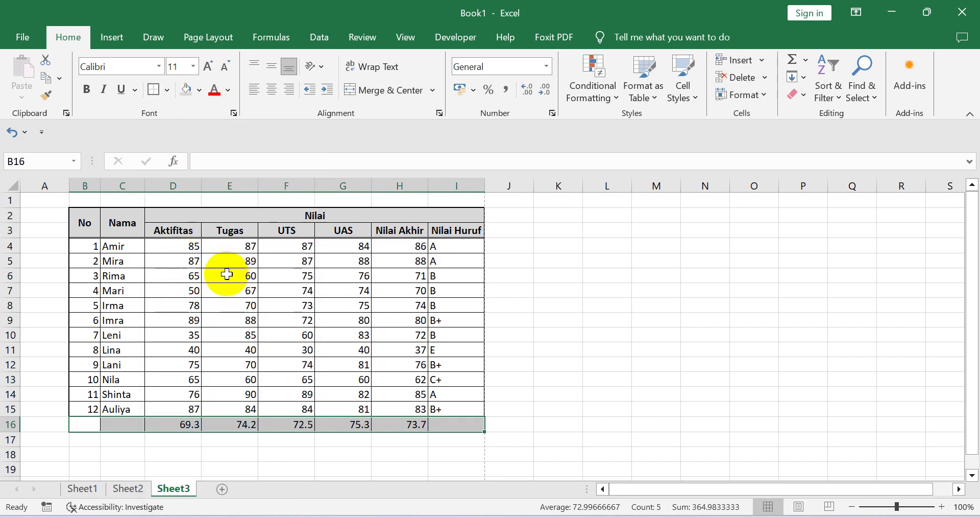
left_click(554, 366)
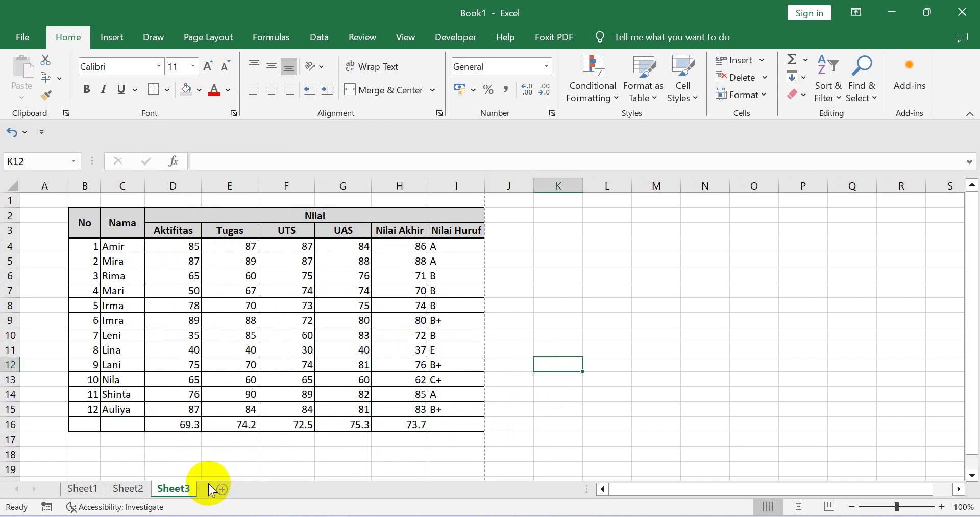
Enter the label Rata-Rata in B16 for the averages row.
left_click_drag(89, 427, 113, 421)
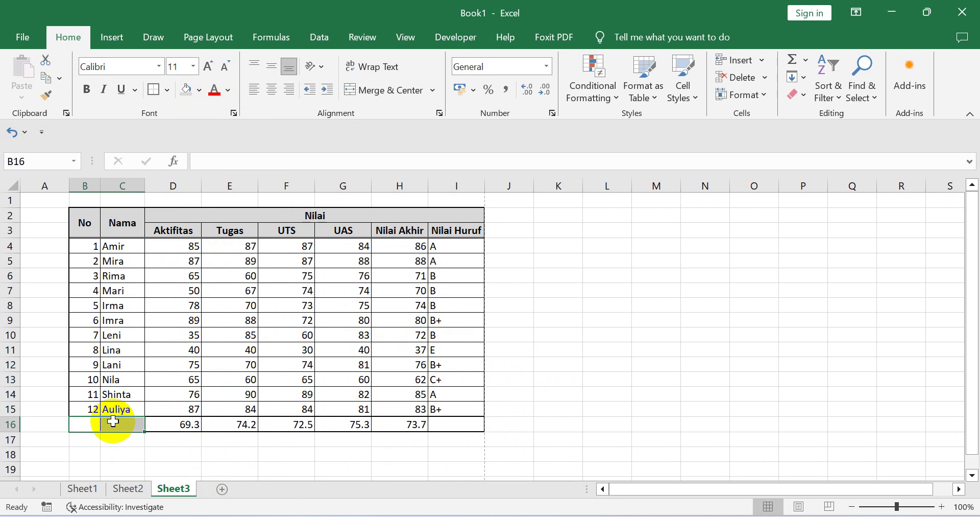
type("Rata")
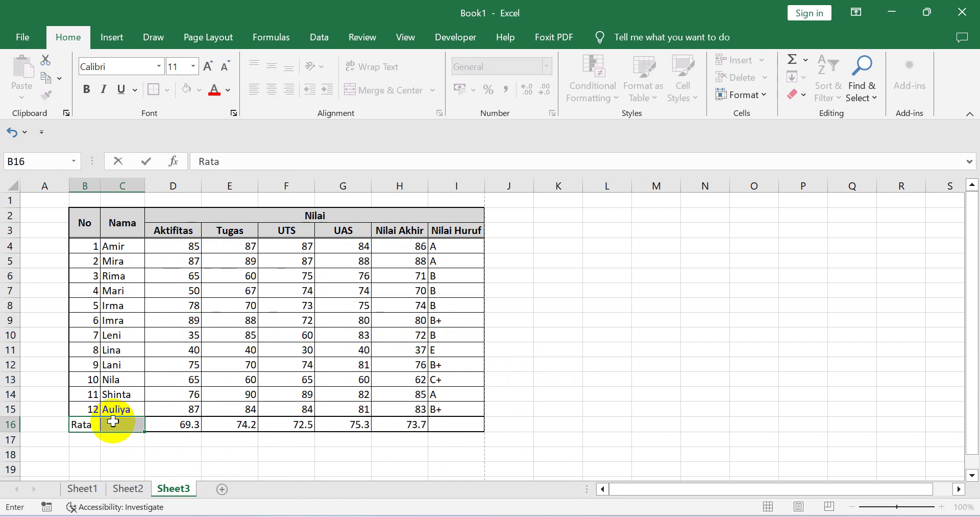
type("-Rata")
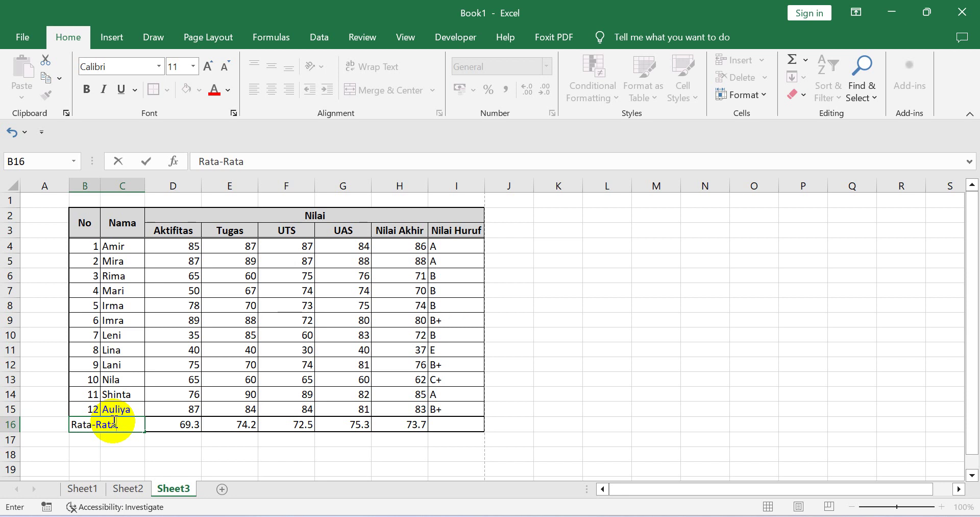
left_click(114, 422)
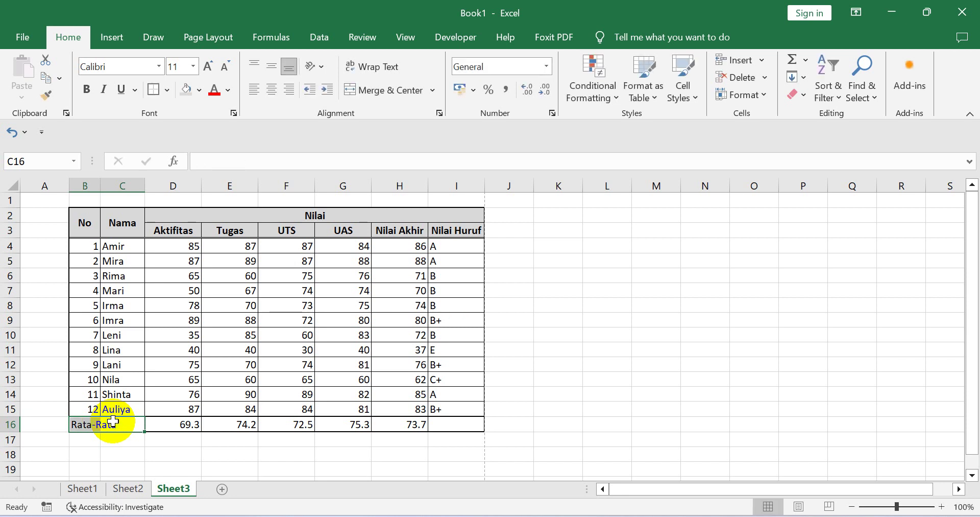
left_click(220, 454)
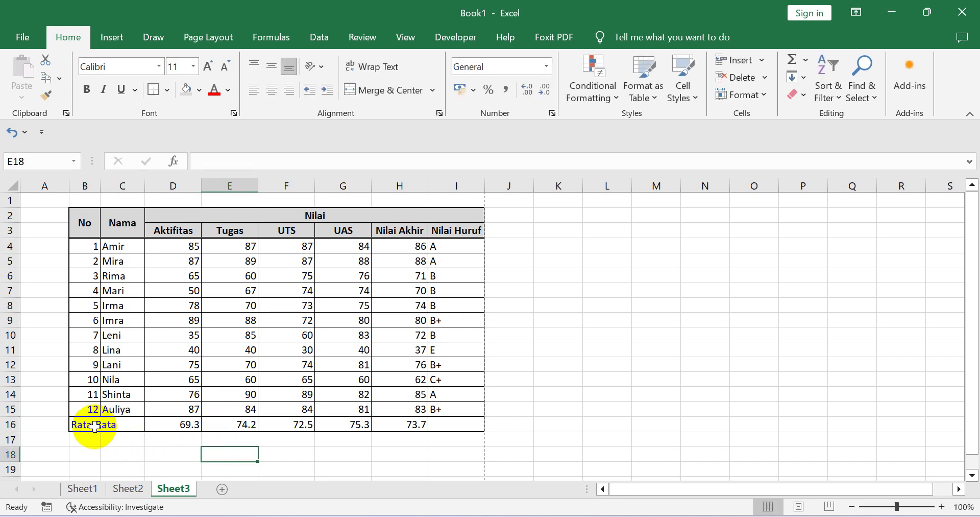
Merge and center the Rata-Rata label across B16:C16.
left_click_drag(88, 423, 122, 424)
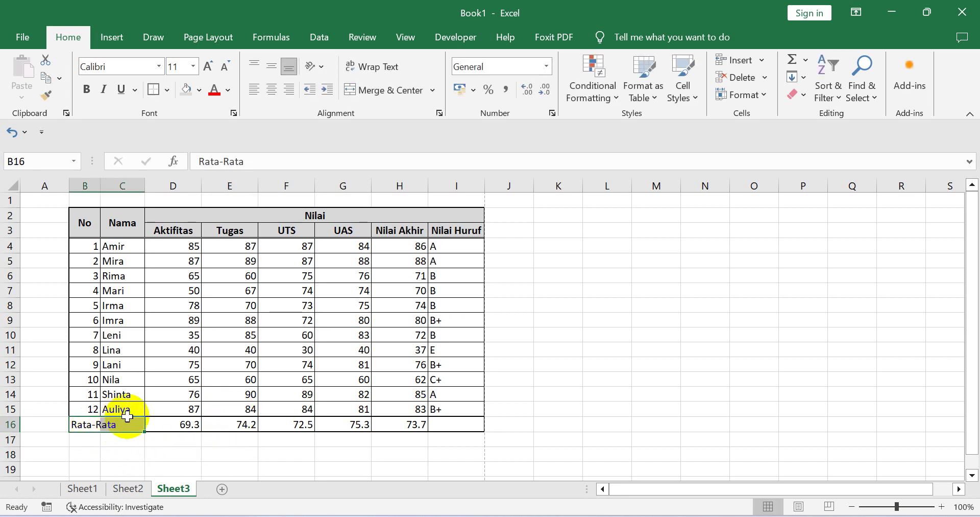
left_click(380, 95)
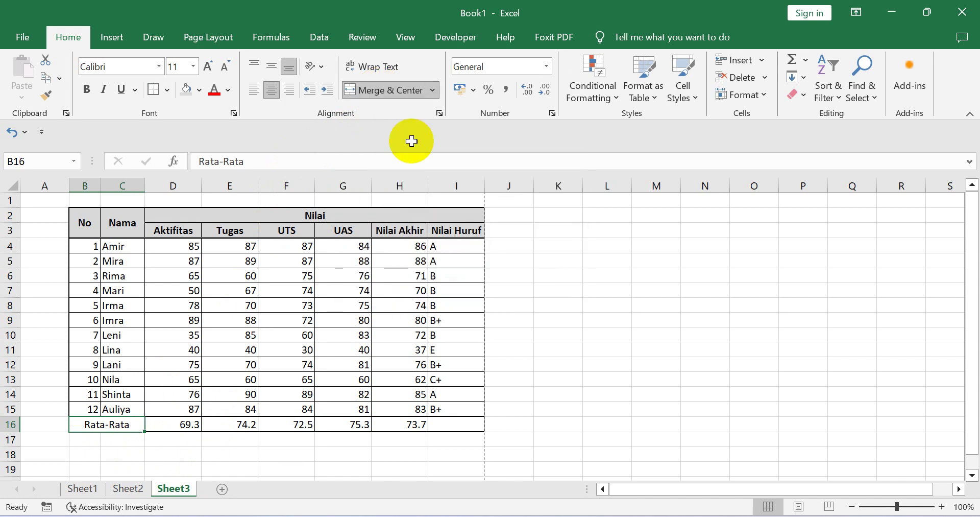
left_click(541, 305)
Fill the averages row B16:I16 with the lightest tint of the blue theme color.
left_click(112, 423)
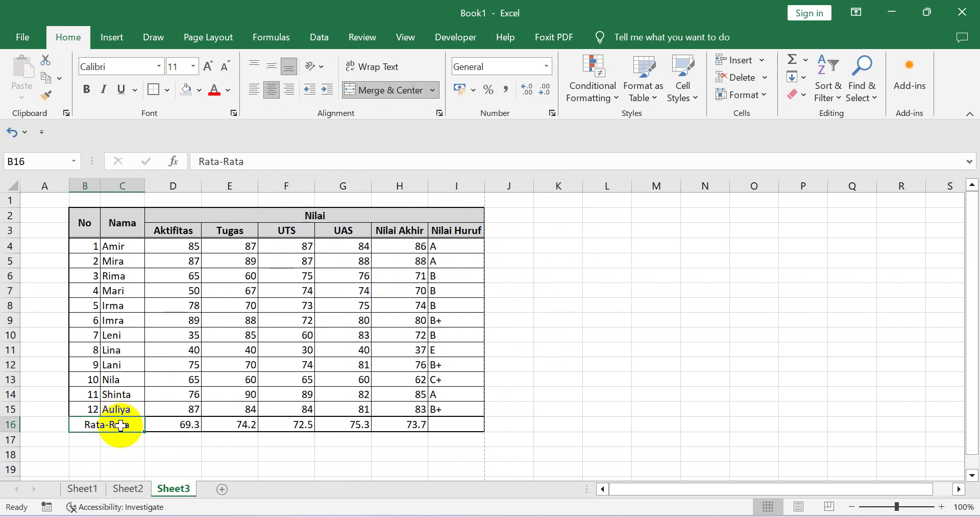
left_click_drag(100, 419, 449, 427)
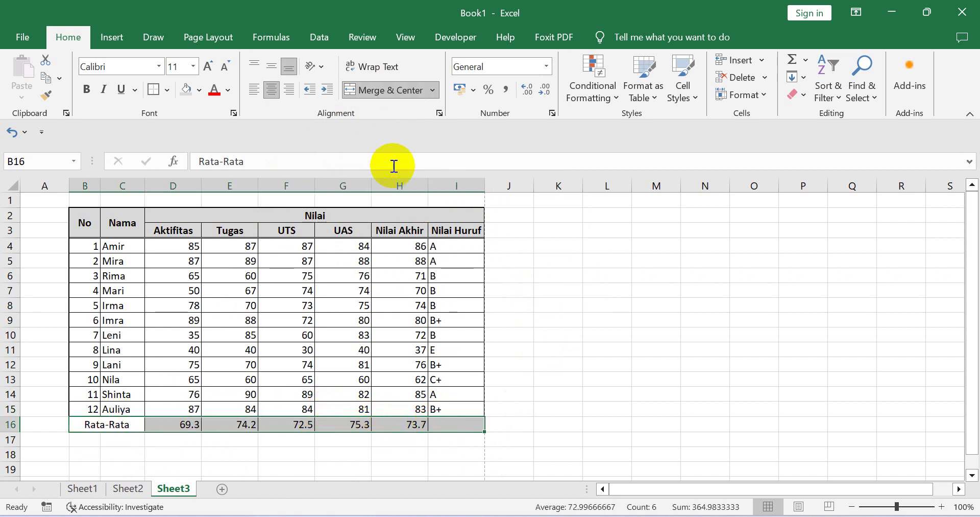
left_click(198, 91)
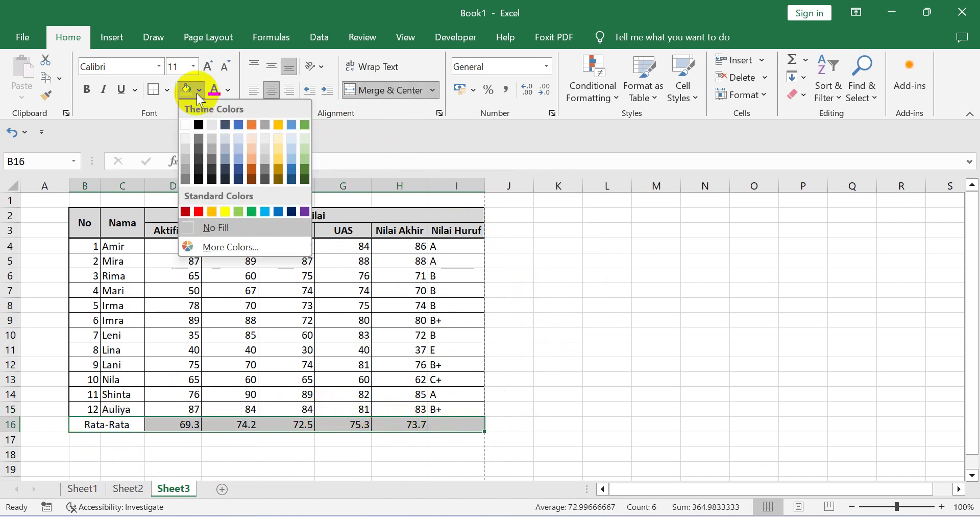
left_click(241, 140)
left_click(557, 304)
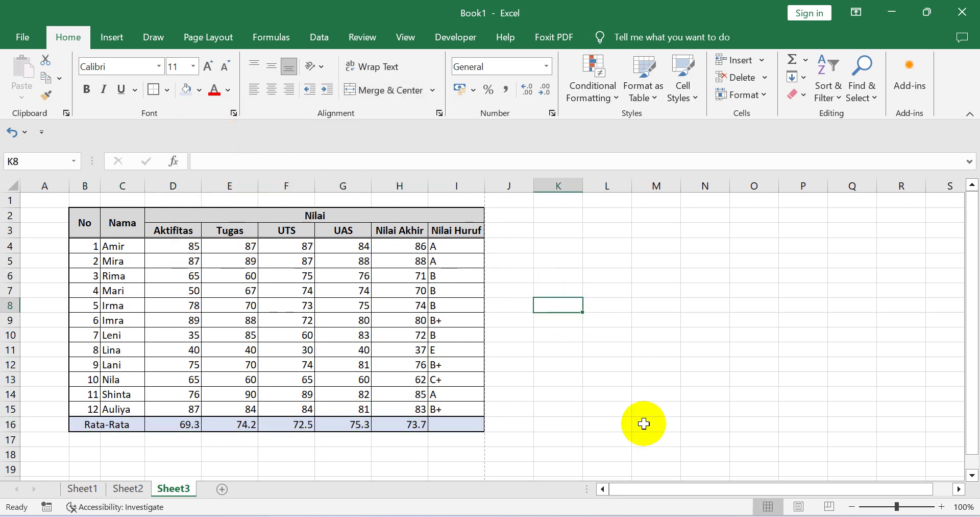